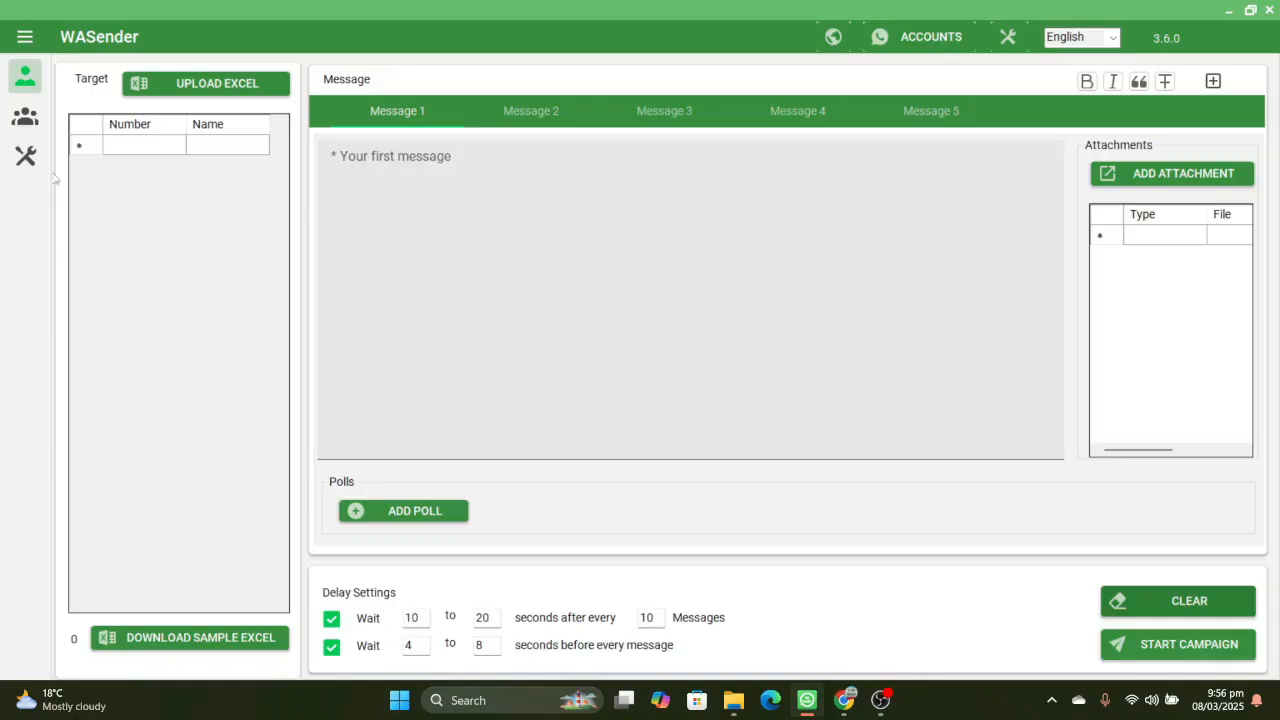
- Look over the group sender's target columns and the message insert options, and open the tools page
{"action": "left_click", "coordinate": [29, 127]}
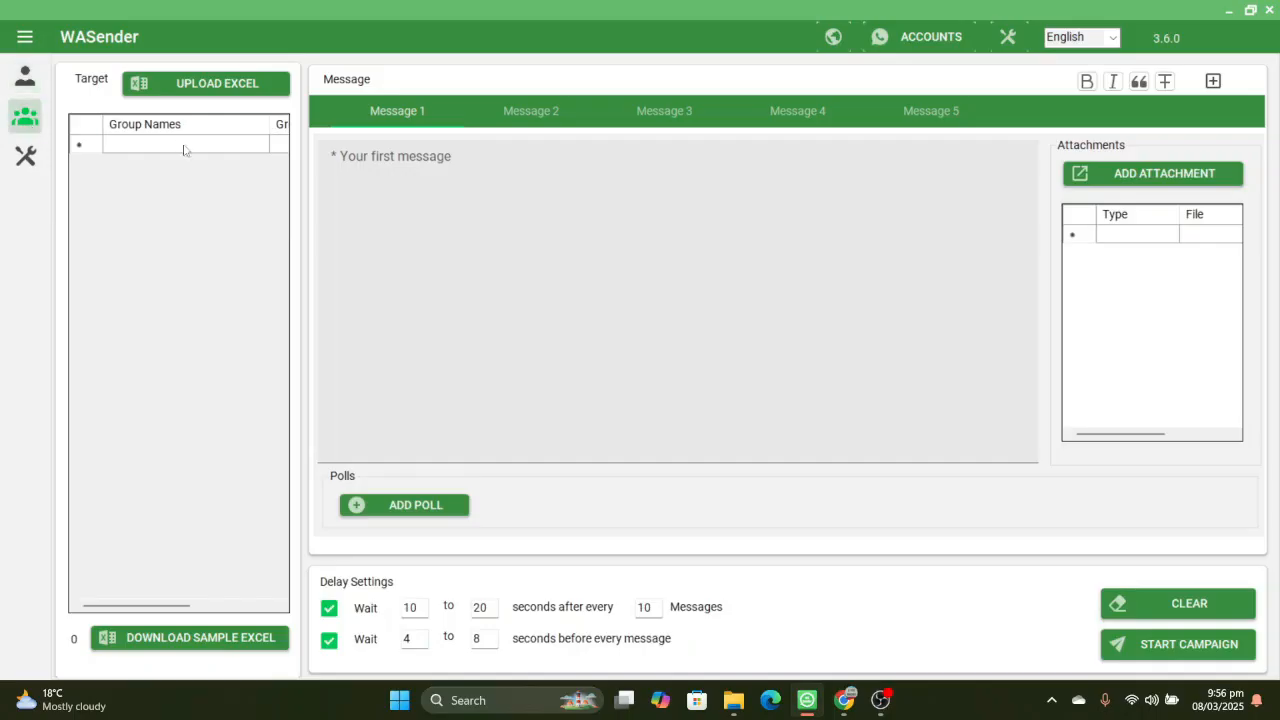
{"action": "left_click", "coordinate": [209, 610]}
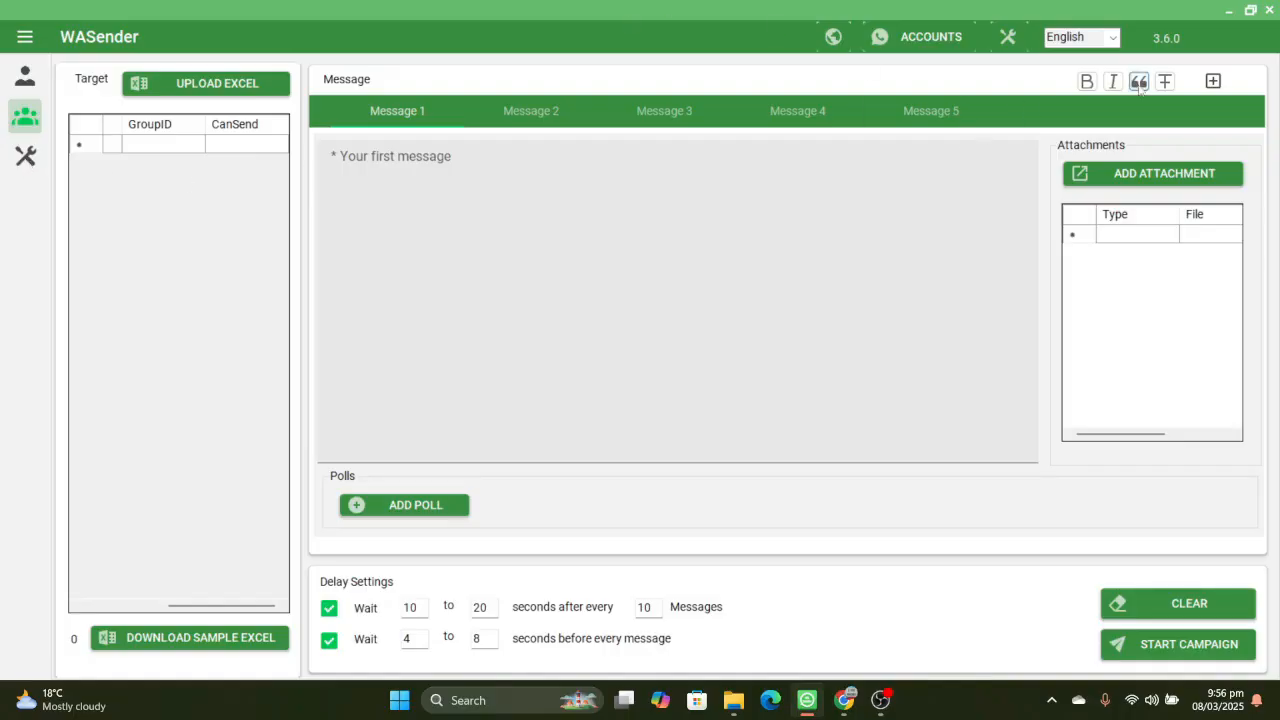
{"action": "left_click", "coordinate": [1211, 84]}
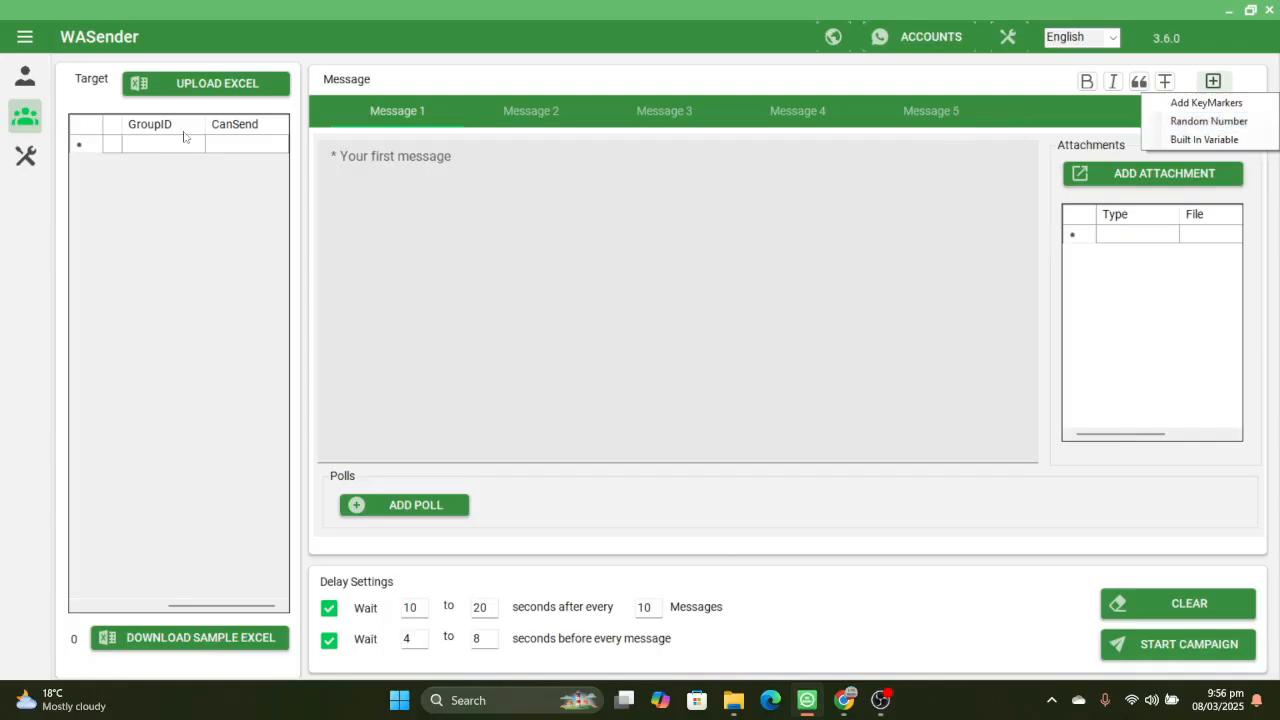
{"action": "left_click", "coordinate": [25, 160]}
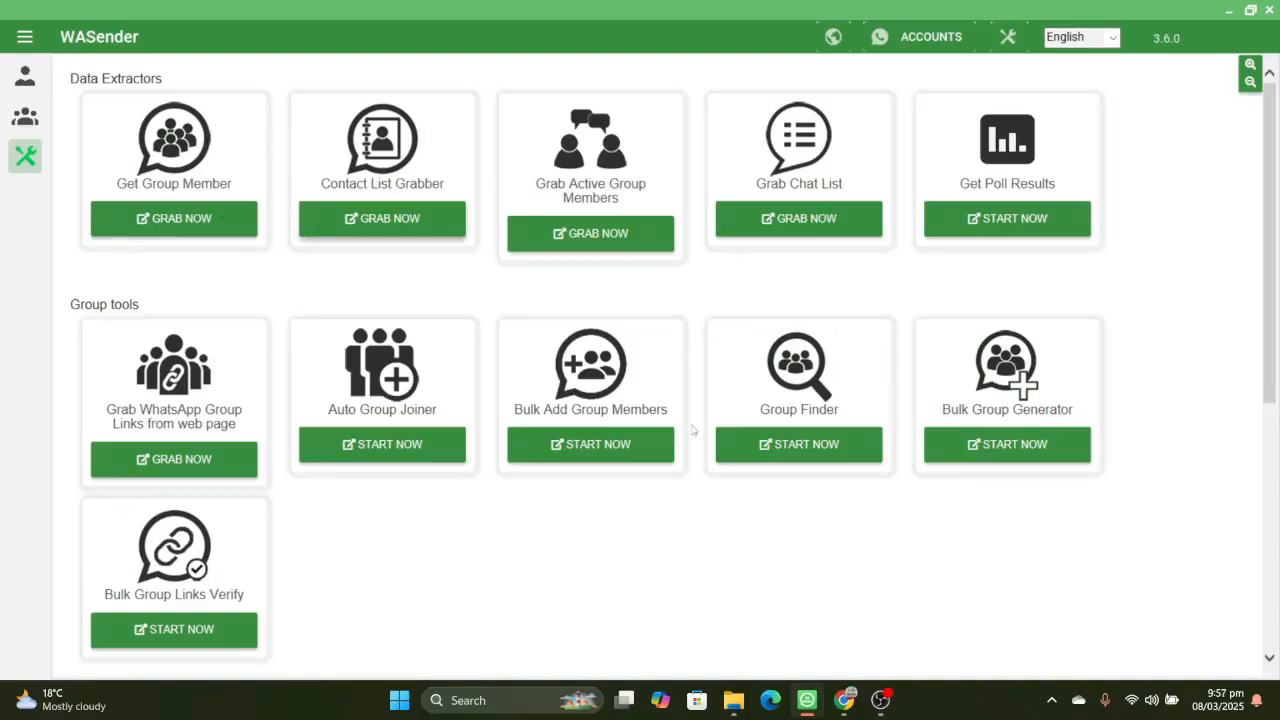
- Switch to Chrome and look through the software names, versions and download links on the Download Pack With Keygen page
{"action": "mouse_move", "coordinate": [880, 700]}
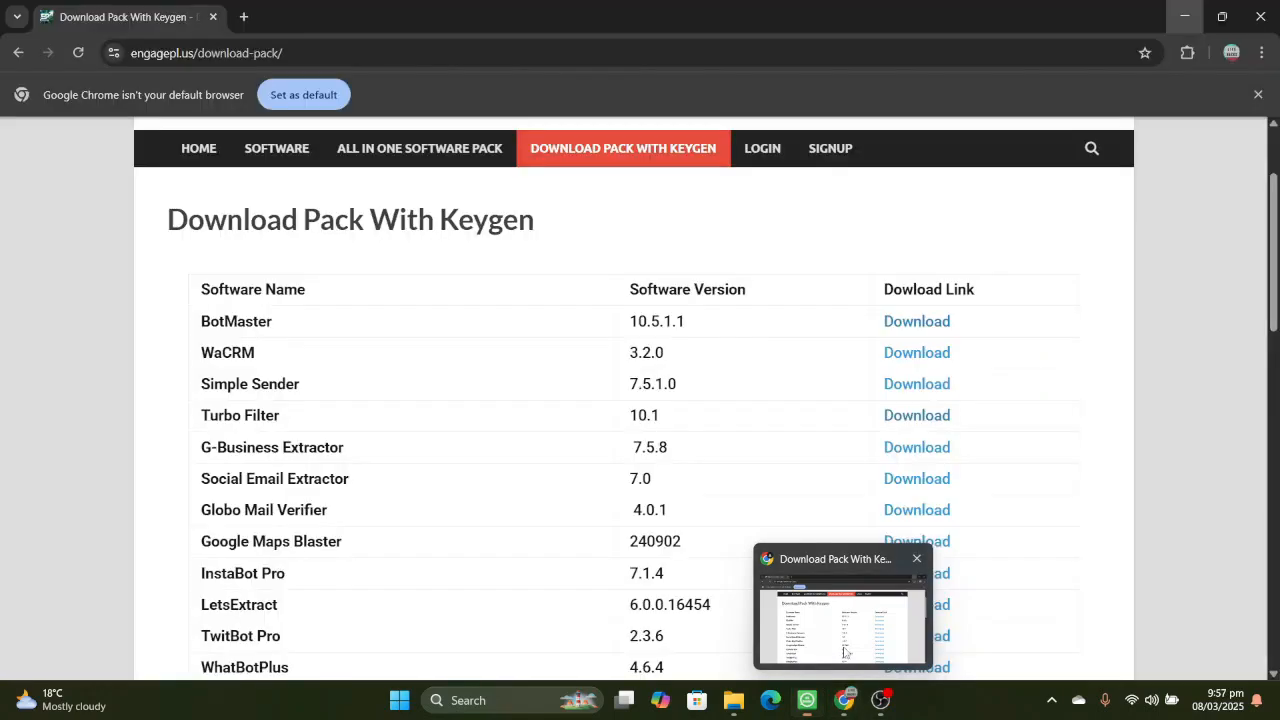
{"action": "left_click", "coordinate": [848, 620]}
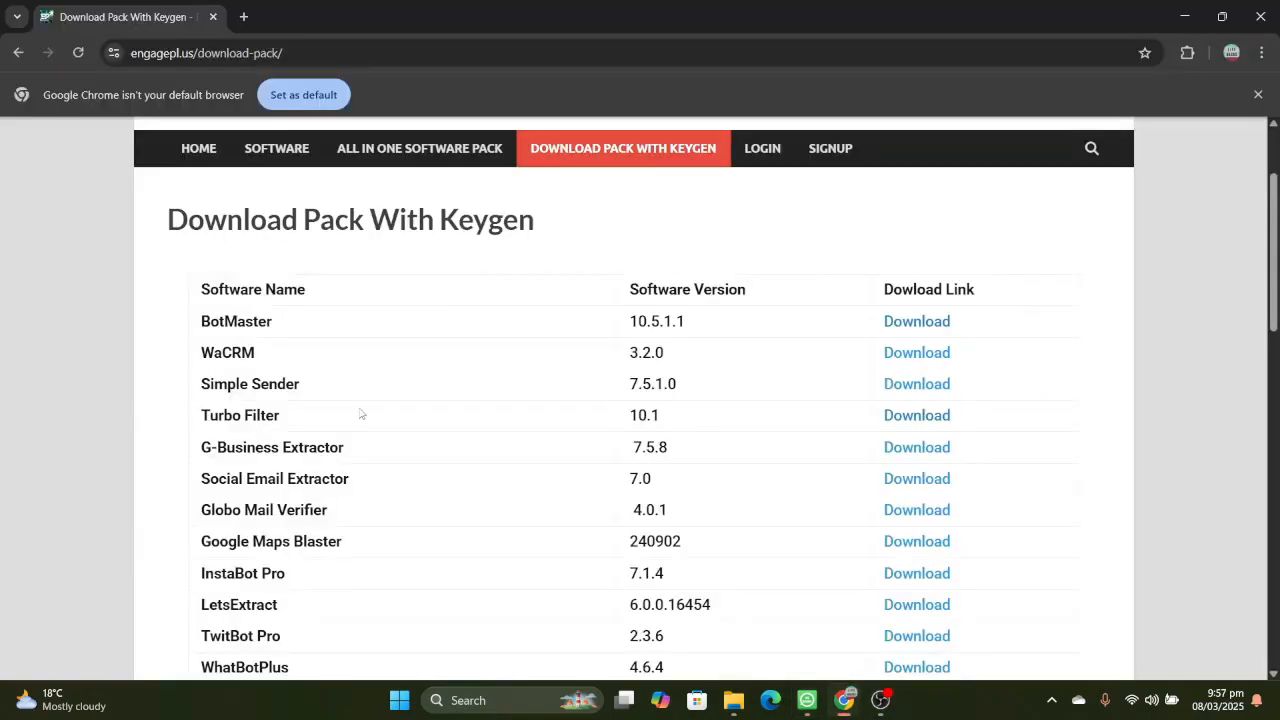
{"action": "scroll", "coordinate": [362, 414], "scroll_direction": "down", "scroll_amount": 1}
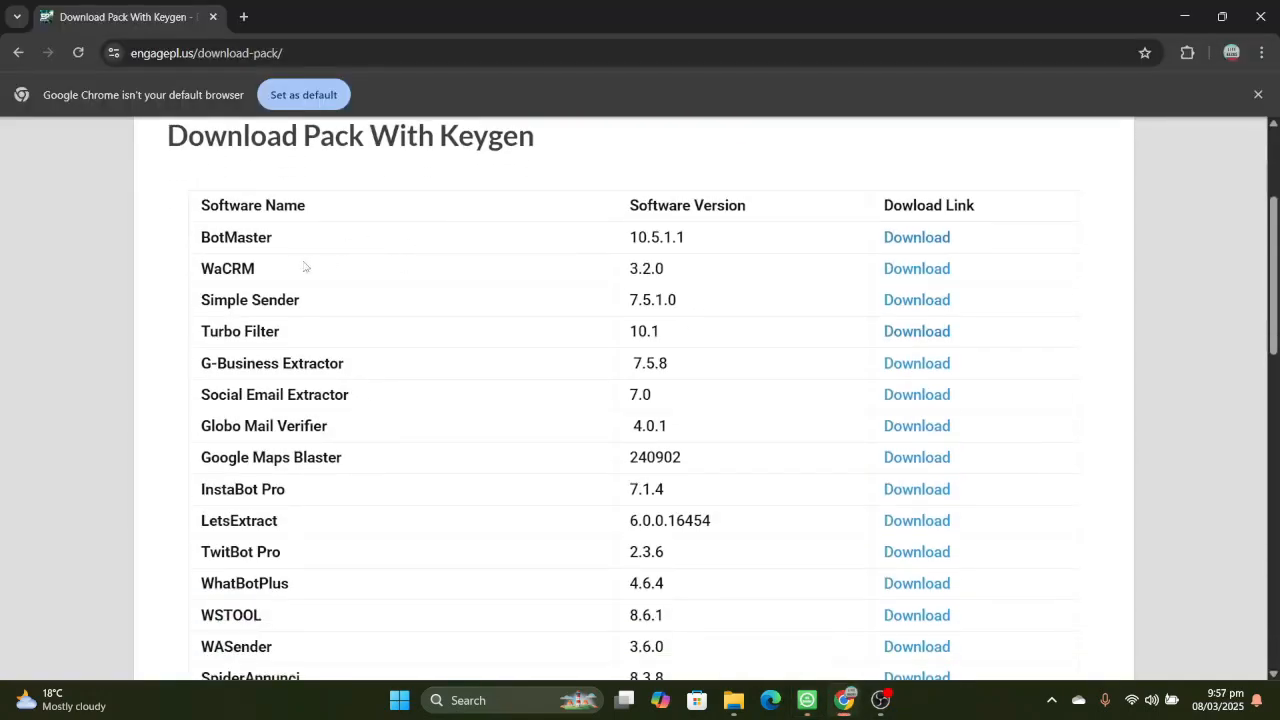
{"action": "scroll", "coordinate": [380, 396], "scroll_direction": "down", "scroll_amount": 4}
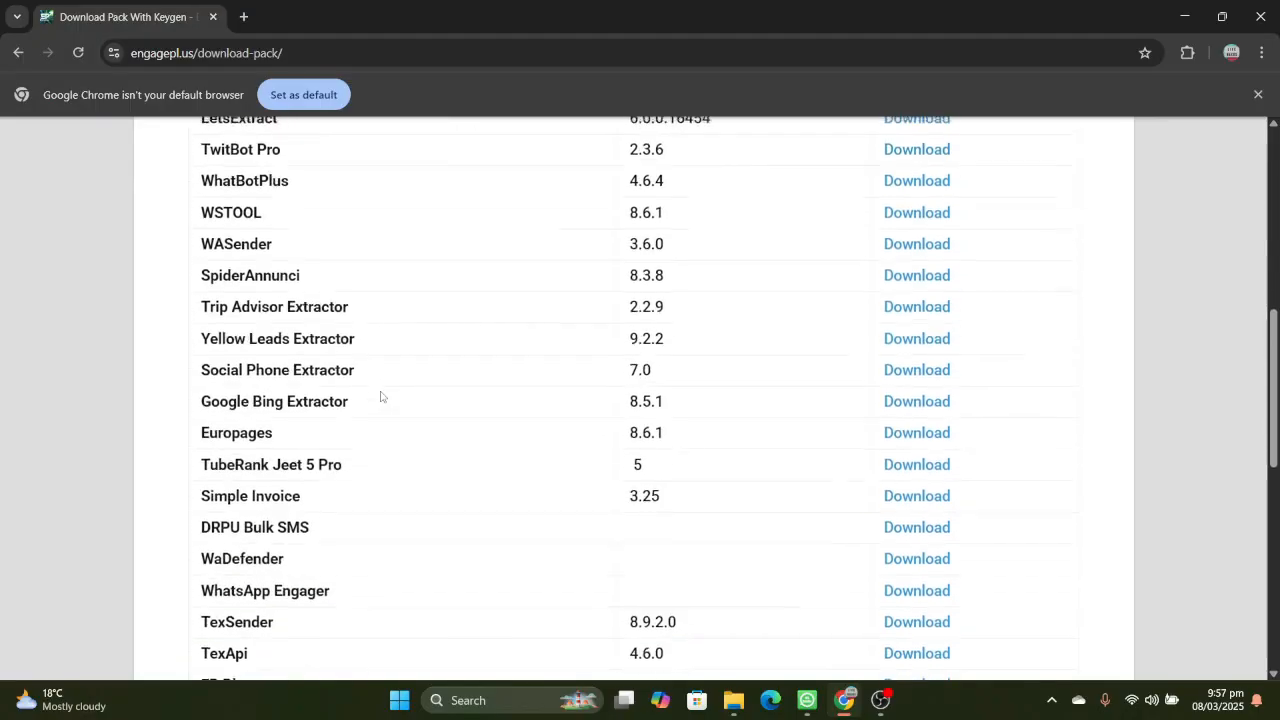
{"action": "scroll", "coordinate": [380, 397], "scroll_direction": "up", "scroll_amount": 4}
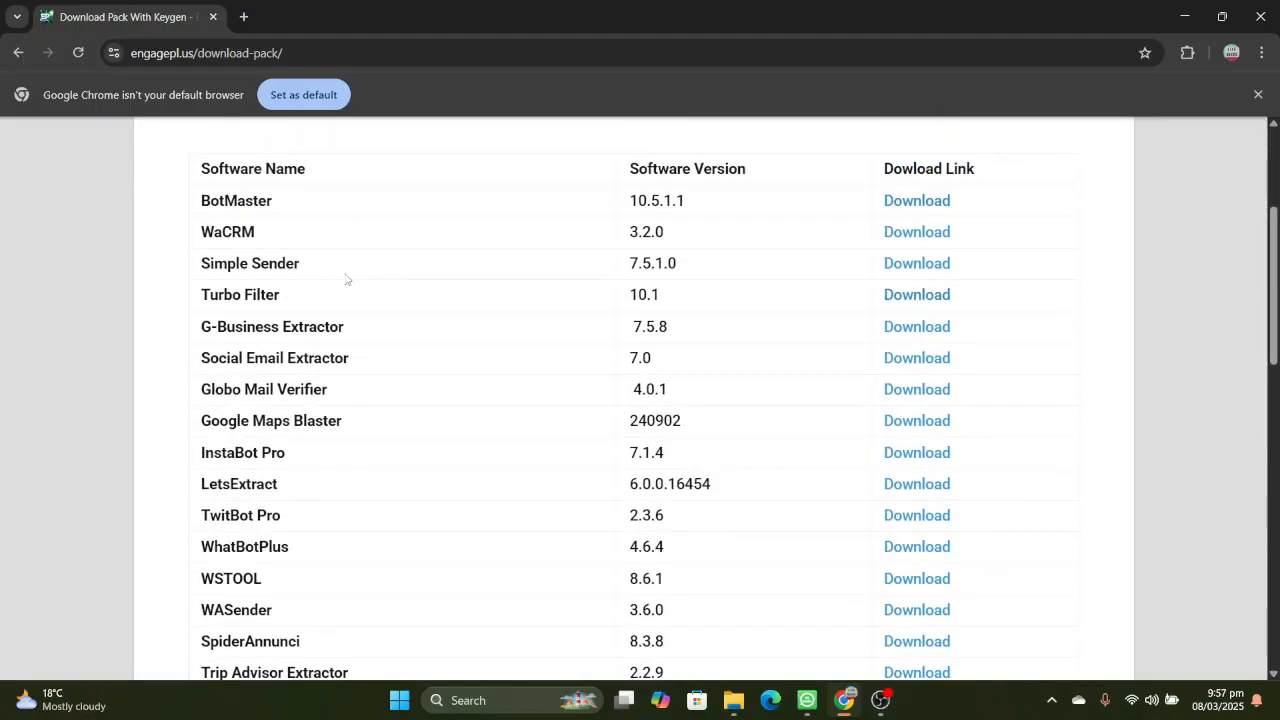
{"action": "scroll", "coordinate": [295, 360], "scroll_direction": "down", "scroll_amount": 1}
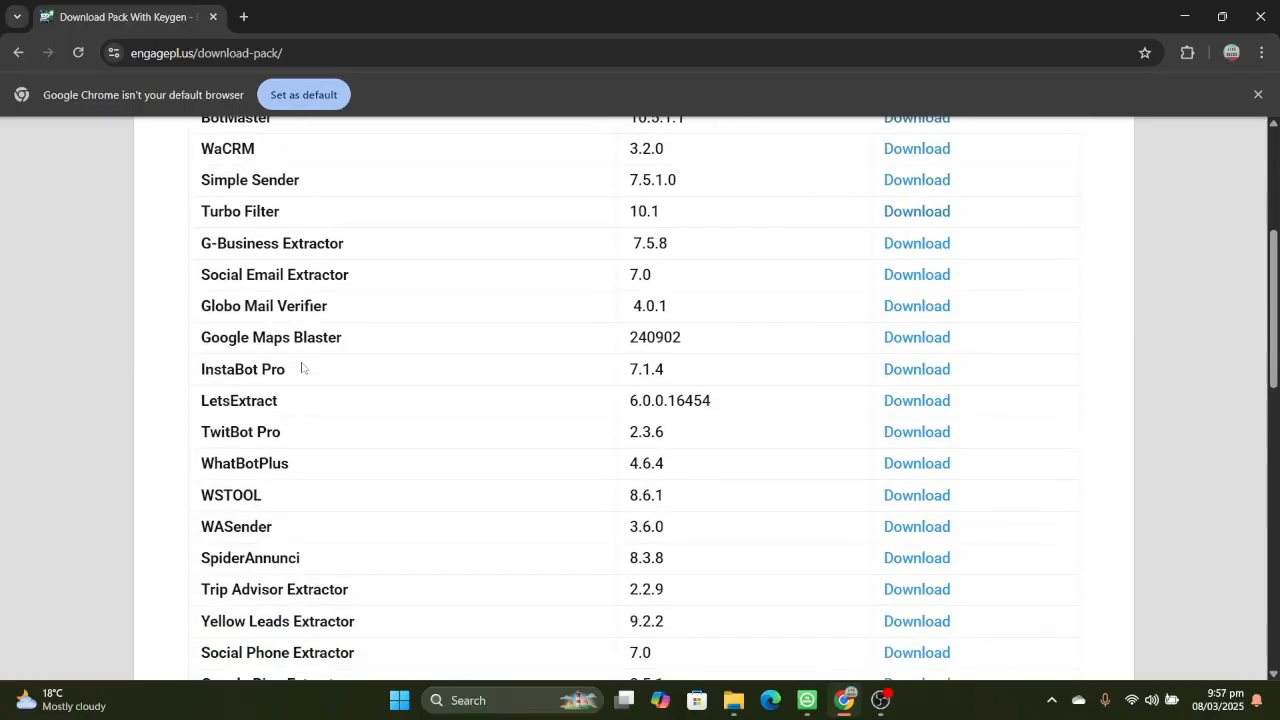
{"action": "scroll", "coordinate": [337, 332], "scroll_direction": "down", "scroll_amount": 5}
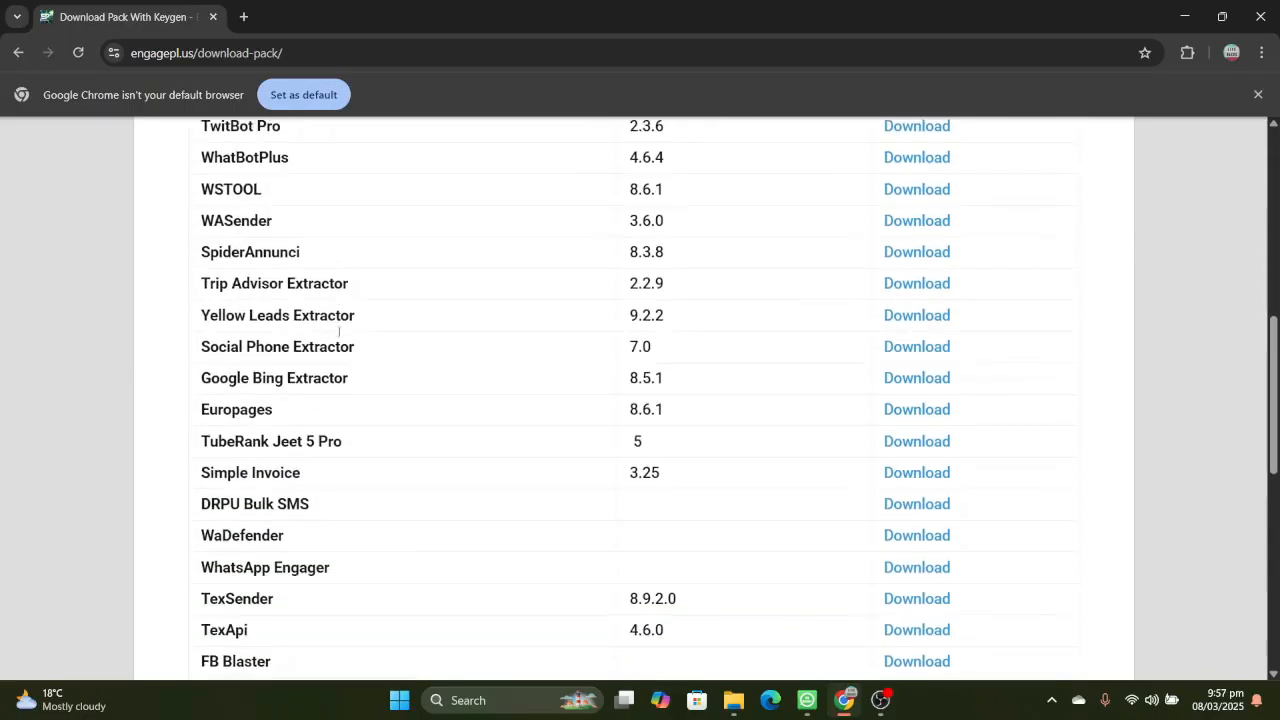
{"action": "scroll", "coordinate": [374, 357], "scroll_direction": "down", "scroll_amount": 4}
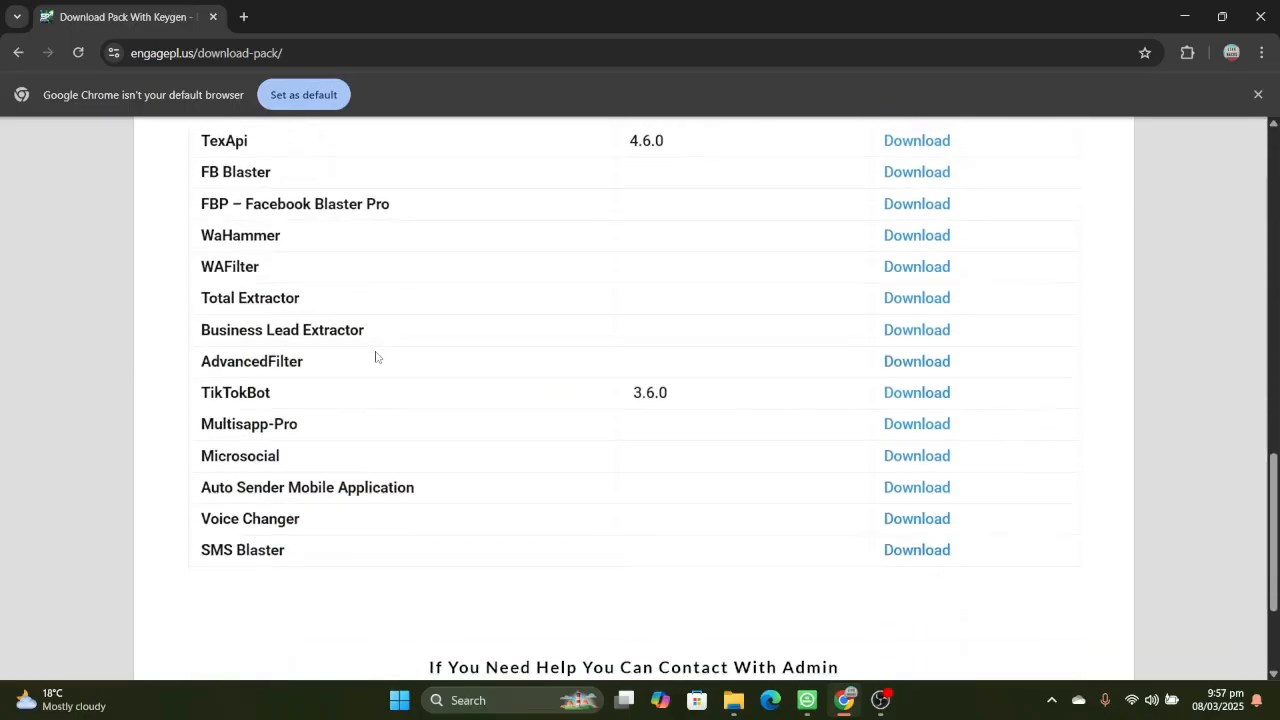
{"action": "scroll", "coordinate": [654, 414], "scroll_direction": "down", "scroll_amount": 1}
{"action": "scroll", "coordinate": [654, 414], "scroll_direction": "up", "scroll_amount": 2}
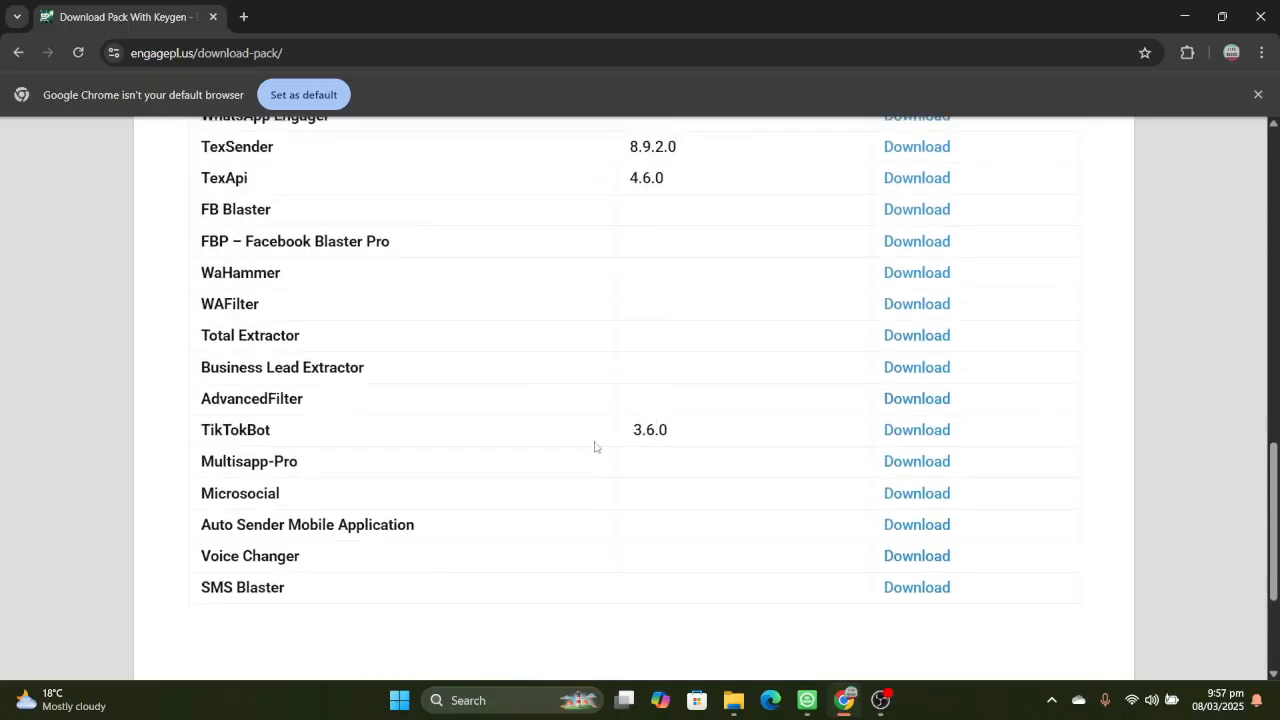
{"action": "scroll", "coordinate": [560, 261], "scroll_direction": "up", "scroll_amount": 3}
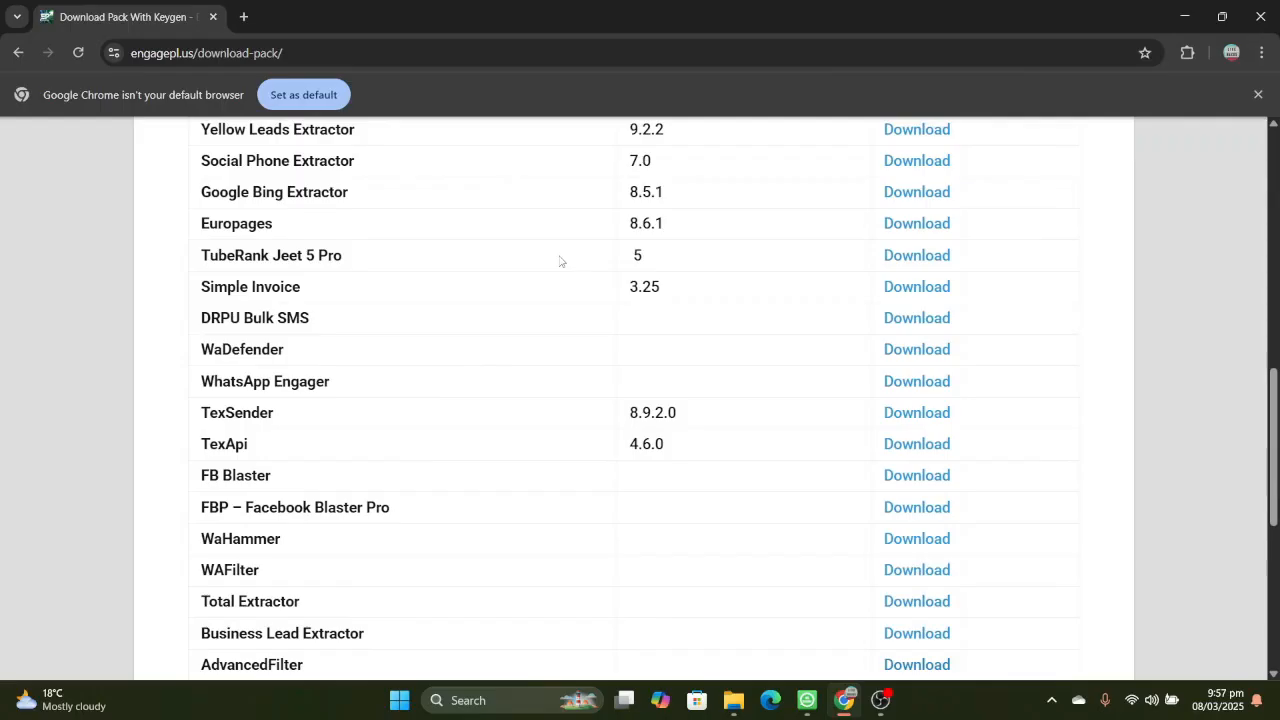
{"action": "scroll", "coordinate": [563, 270], "scroll_direction": "up", "scroll_amount": 5}
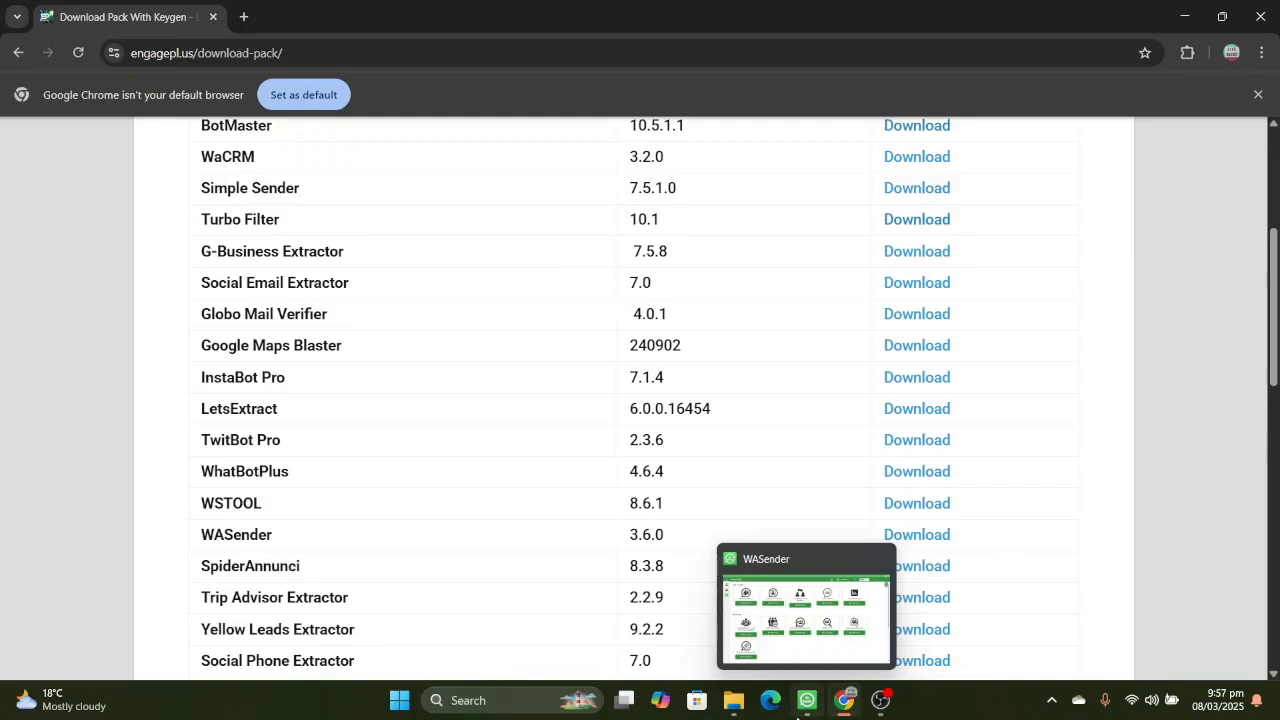
- Switch to File Explorer and look through the software folders and archives in the "new software" folder
{"action": "mouse_move", "coordinate": [737, 710]}
{"action": "left_click", "coordinate": [733, 610]}
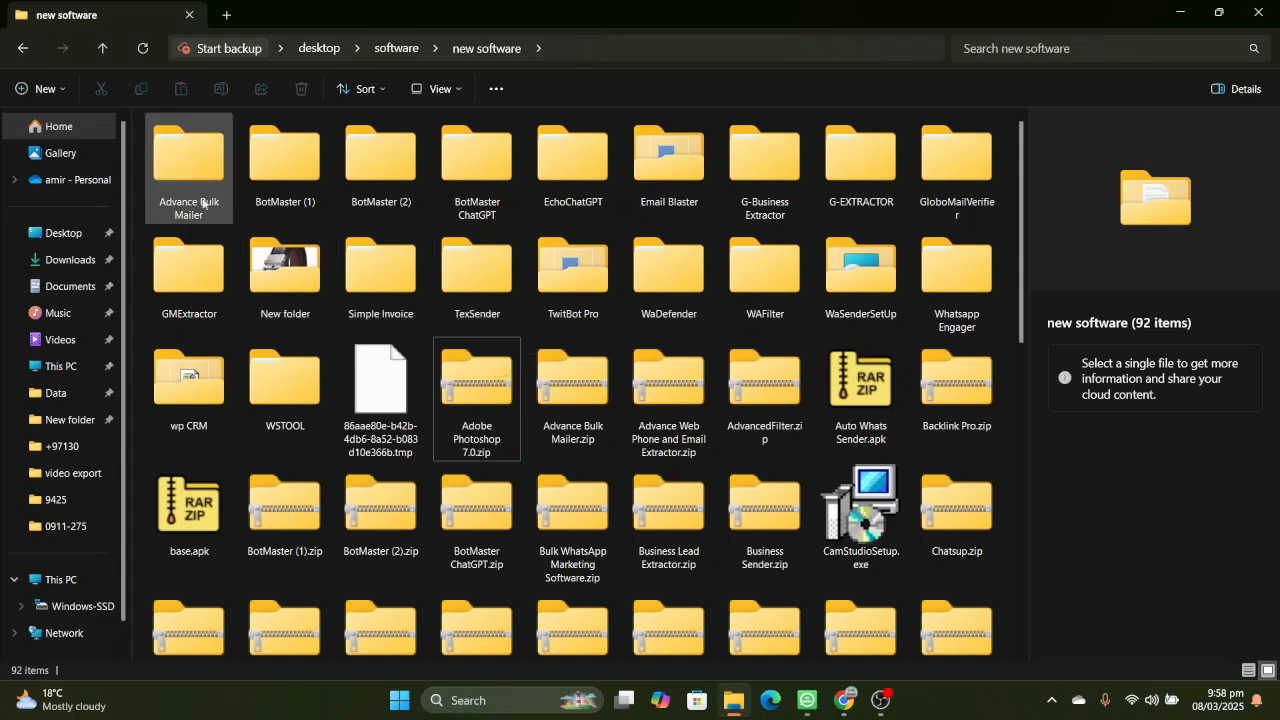
{"action": "scroll", "coordinate": [579, 355], "scroll_direction": "down", "scroll_amount": 2}
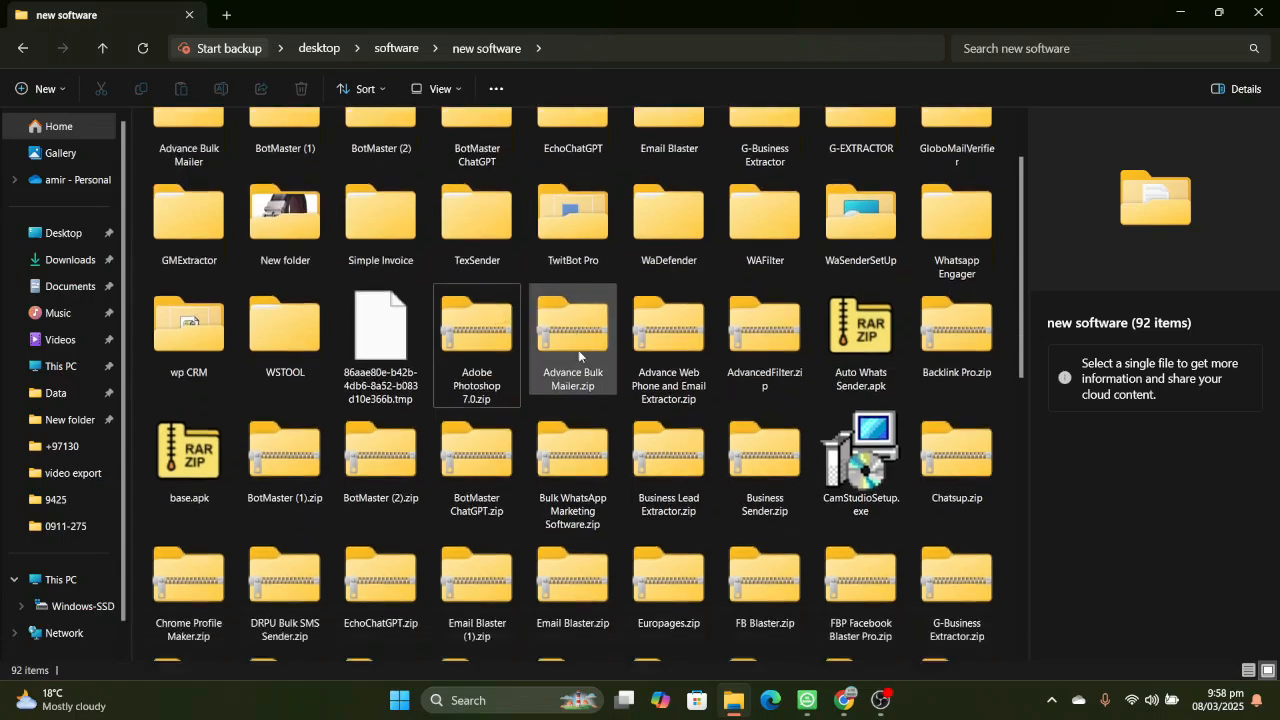
{"action": "scroll", "coordinate": [579, 355], "scroll_direction": "down", "scroll_amount": 1}
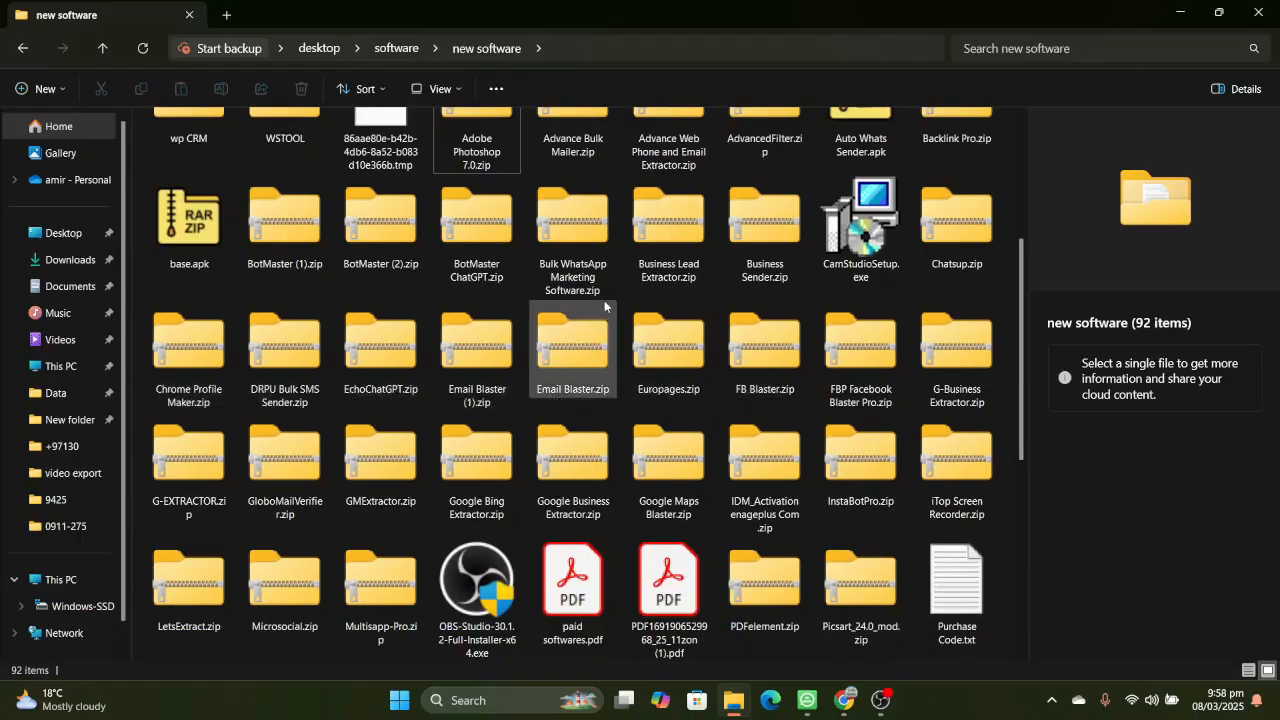
{"action": "scroll", "coordinate": [604, 304], "scroll_direction": "down", "scroll_amount": 3}
{"action": "scroll", "coordinate": [604, 304], "scroll_direction": "up", "scroll_amount": 5}
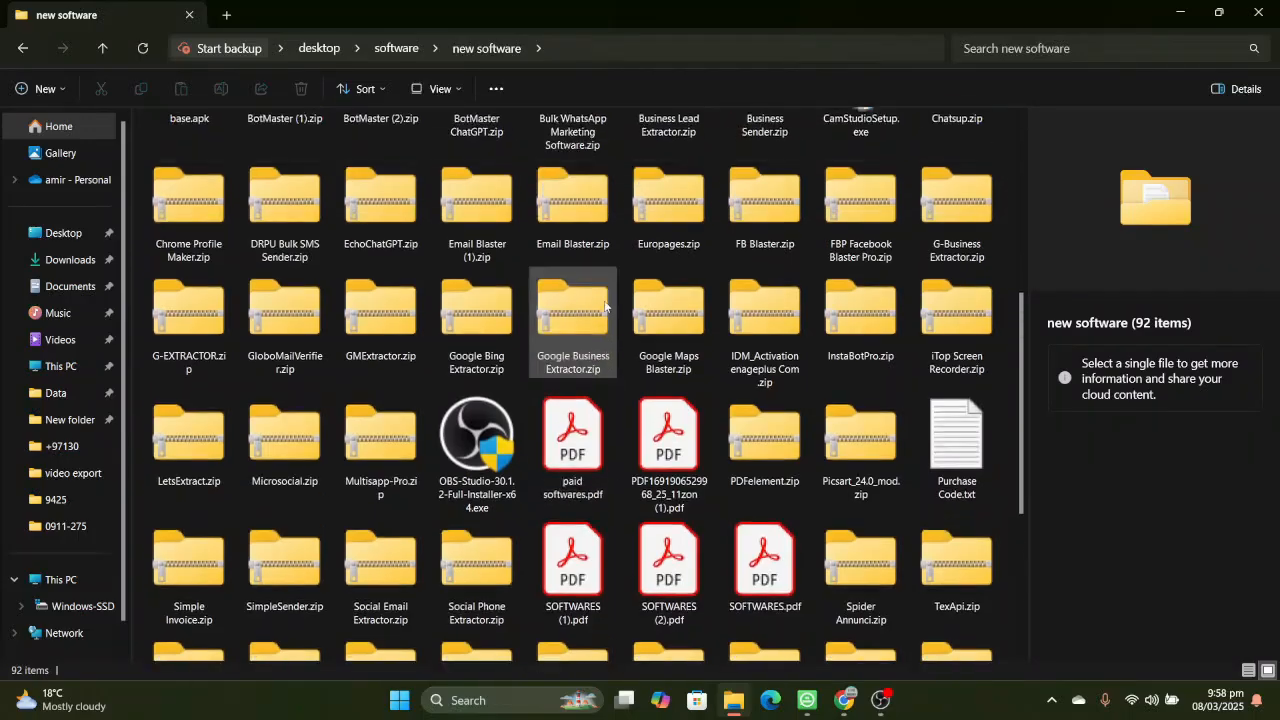
{"action": "scroll", "coordinate": [604, 300], "scroll_direction": "up", "scroll_amount": 2}
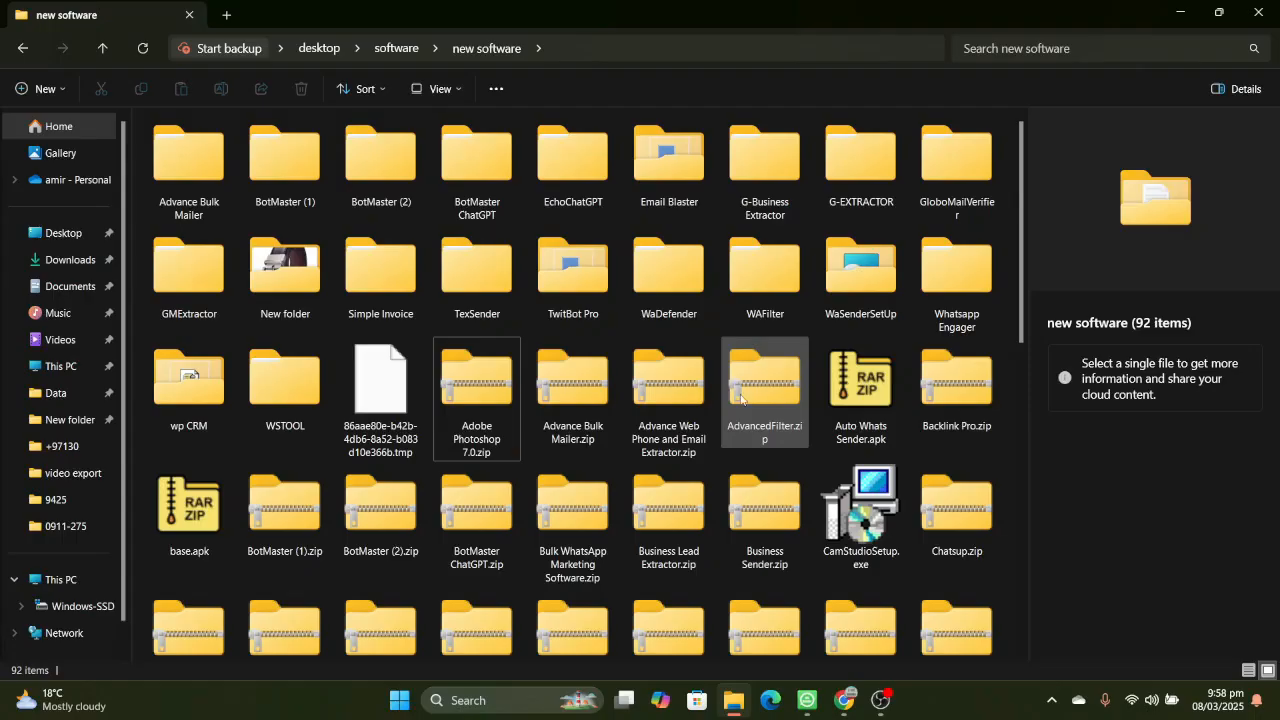
{"action": "scroll", "coordinate": [740, 395], "scroll_direction": "down", "scroll_amount": 4}
{"action": "scroll", "coordinate": [740, 395], "scroll_direction": "down", "scroll_amount": 2}
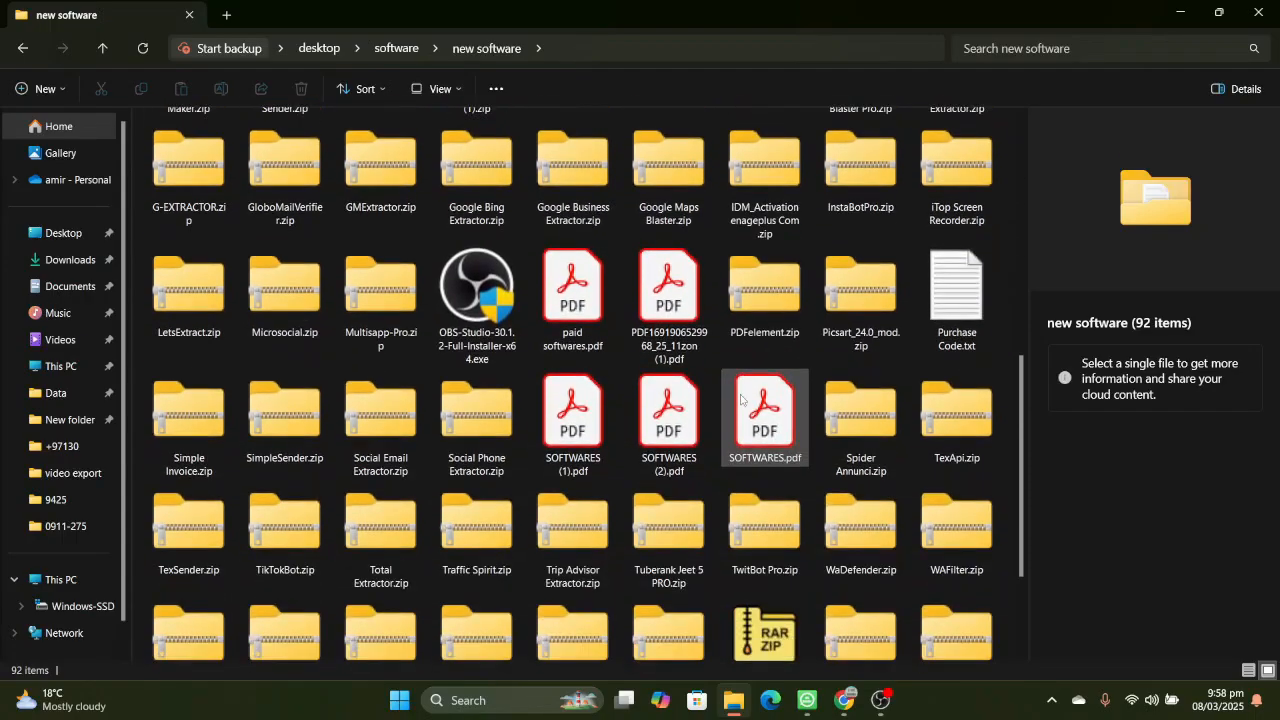
{"action": "scroll", "coordinate": [674, 567], "scroll_direction": "down", "scroll_amount": 2}
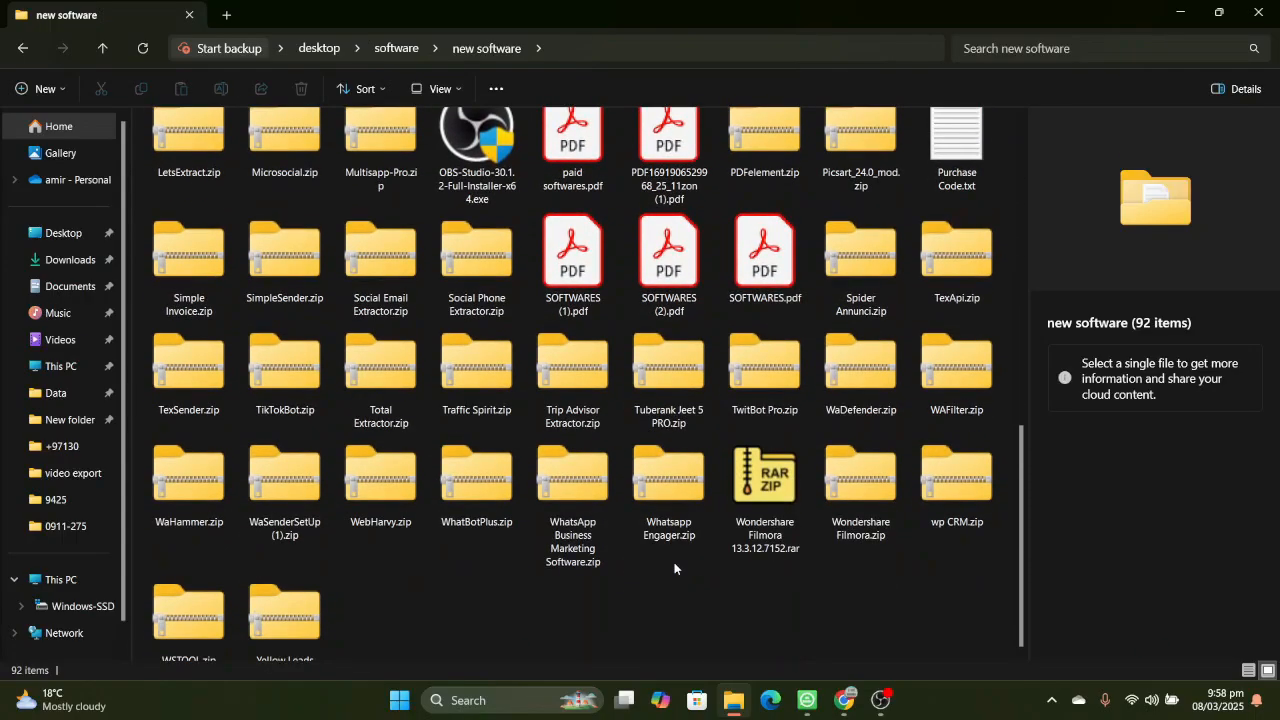
- Switch back to WASender and examine the available data extractor, group, automation and lead generation tools
{"action": "mouse_move", "coordinate": [807, 700]}
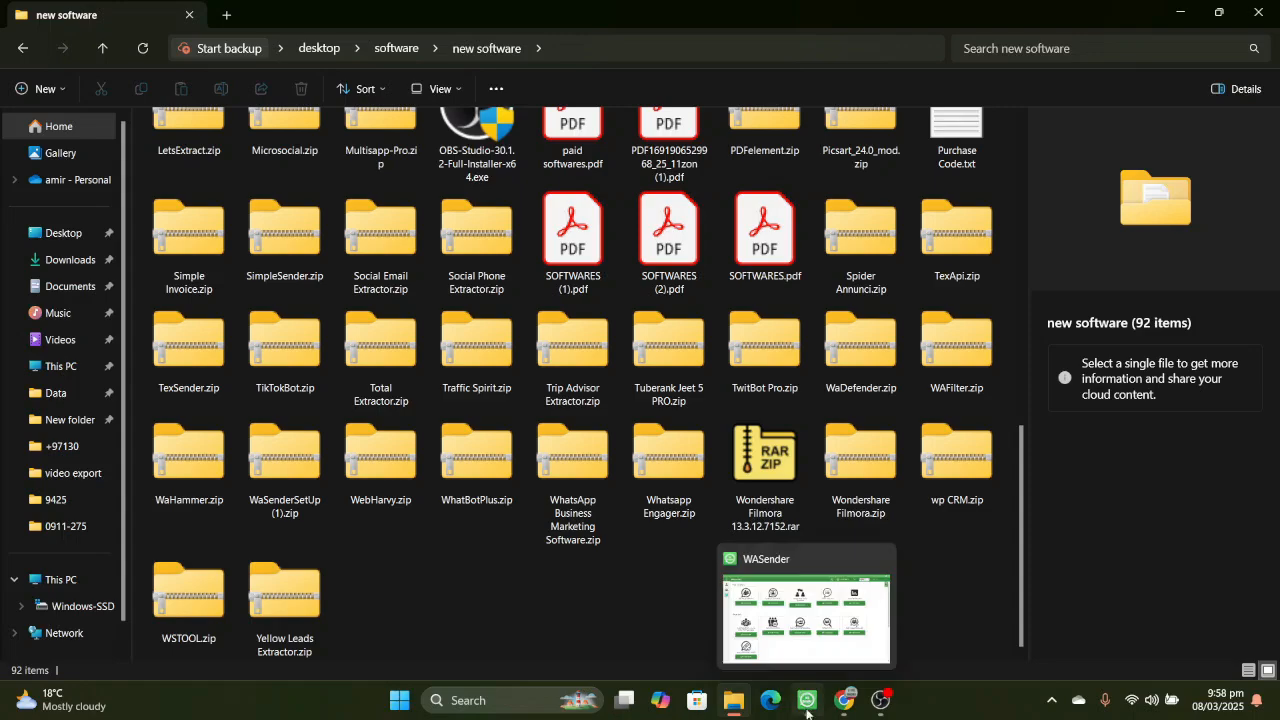
{"action": "left_click", "coordinate": [840, 627]}
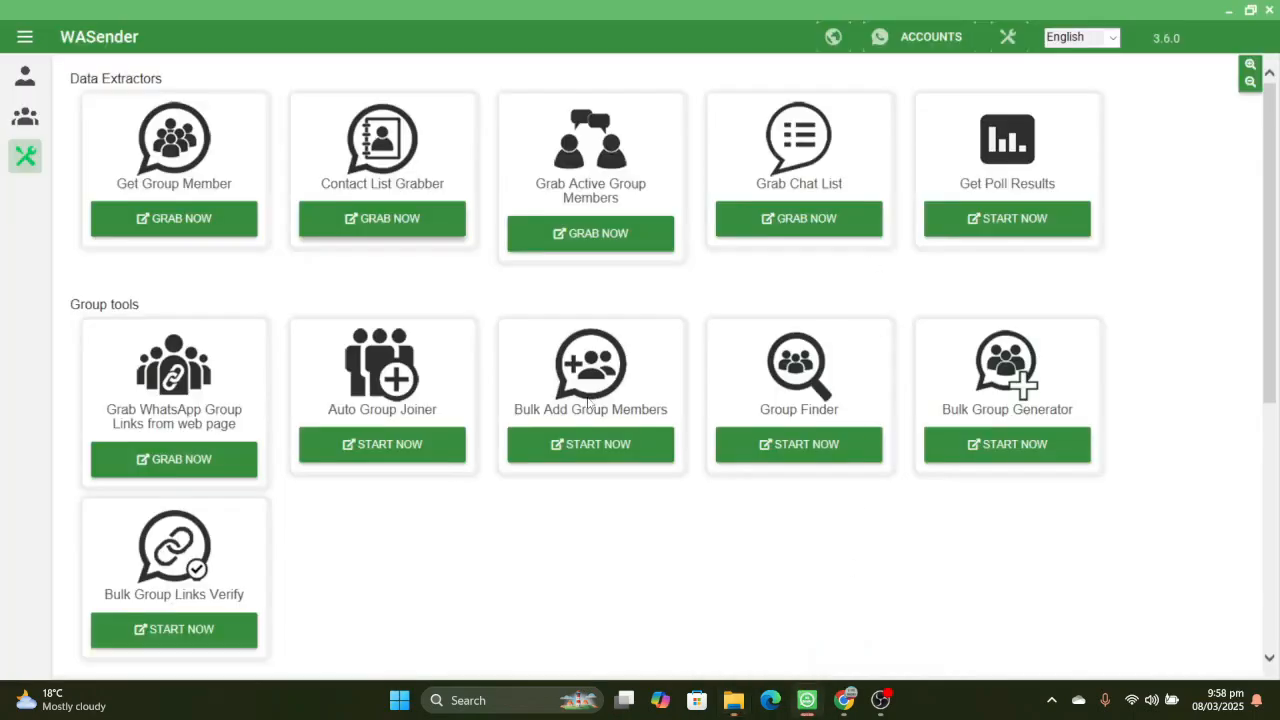
{"action": "scroll", "coordinate": [588, 402], "scroll_direction": "down", "scroll_amount": 5}
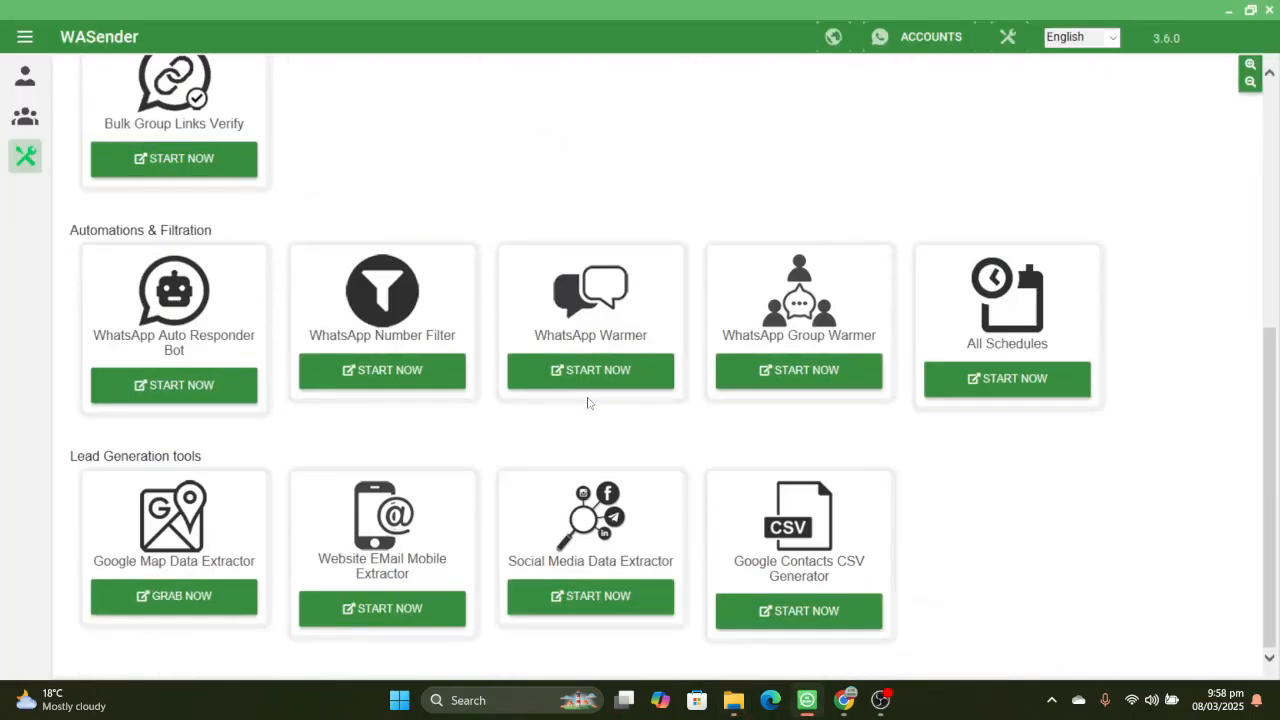
{"action": "scroll", "coordinate": [856, 148], "scroll_direction": "up", "scroll_amount": 5}
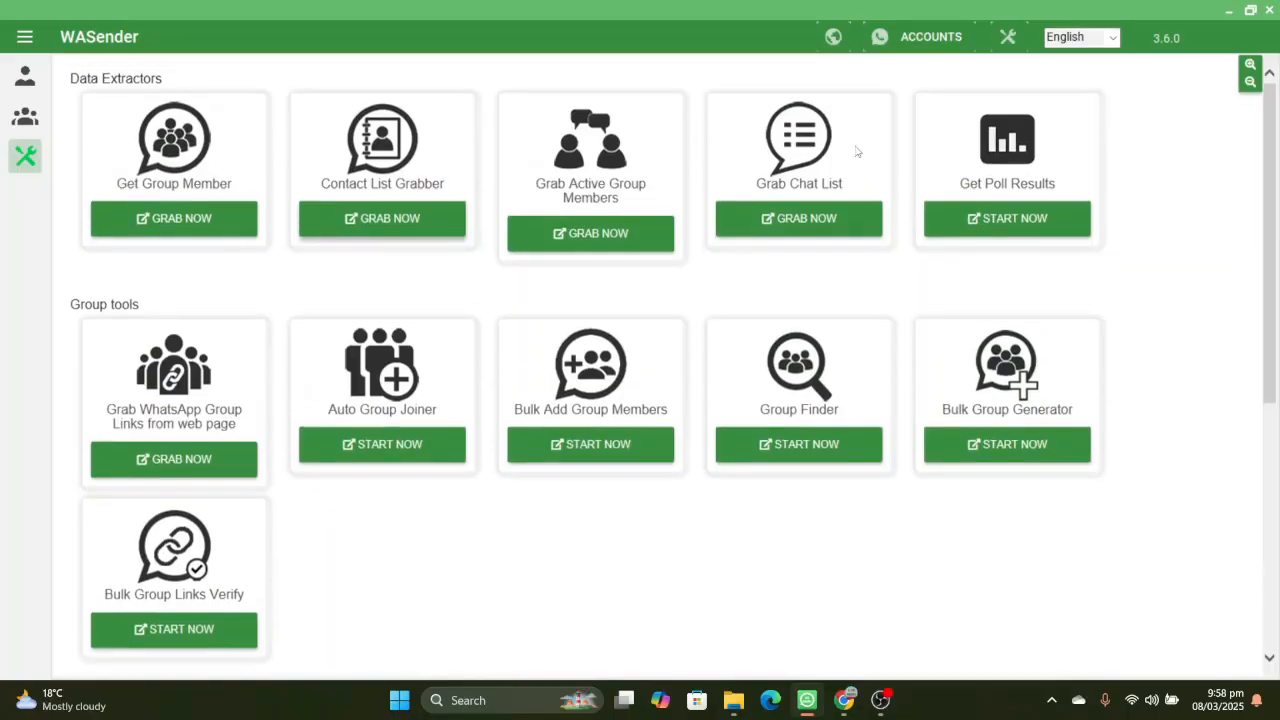
{"action": "scroll", "coordinate": [856, 151], "scroll_direction": "down", "scroll_amount": 3}
{"action": "scroll", "coordinate": [856, 151], "scroll_direction": "up", "scroll_amount": 3}
- View the Get Group Member tool and the Contact List Grabber tool, minimizing the File Explorer window and closing each tool
{"action": "left_click", "coordinate": [228, 219]}
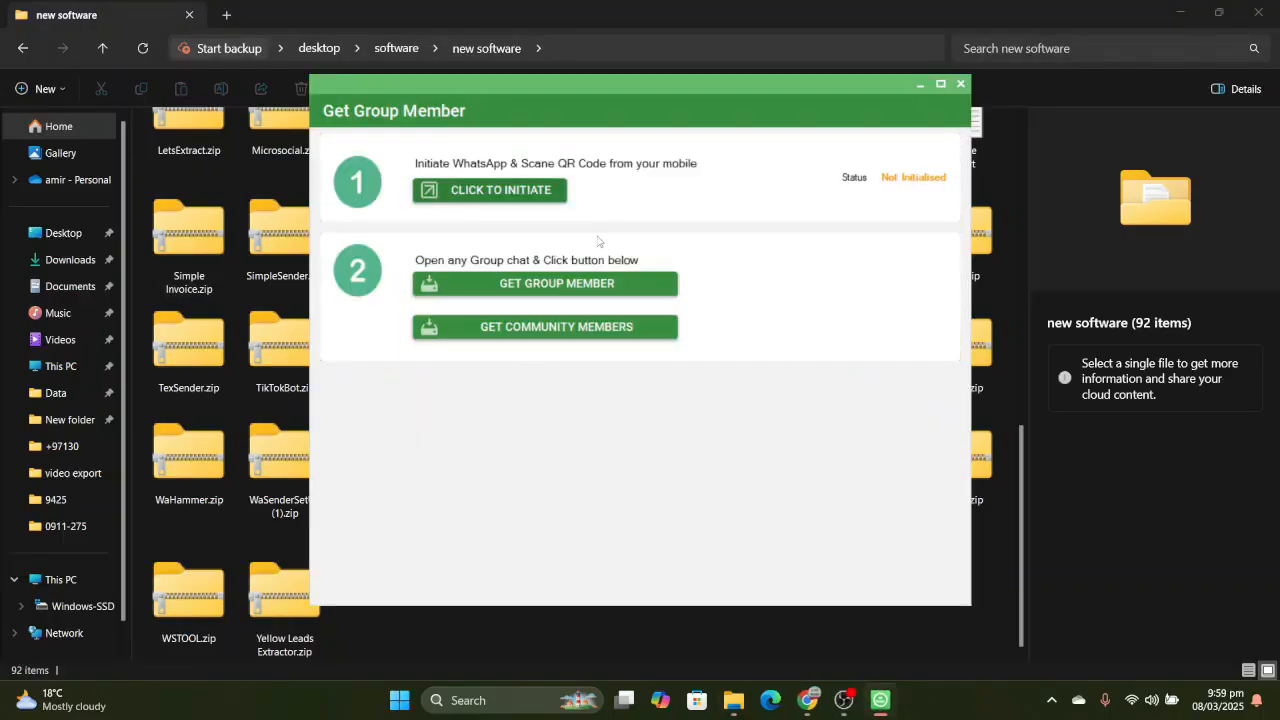
{"action": "left_click", "coordinate": [1183, 22]}
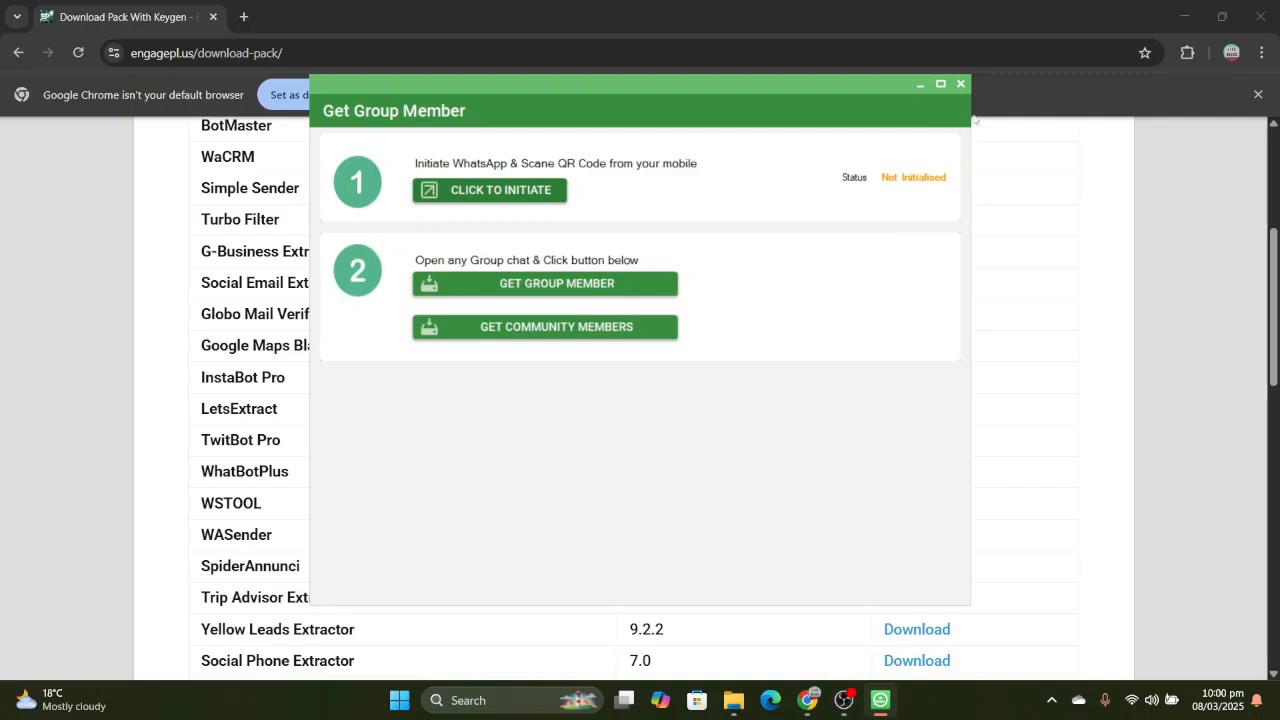
{"action": "left_click", "coordinate": [960, 84]}
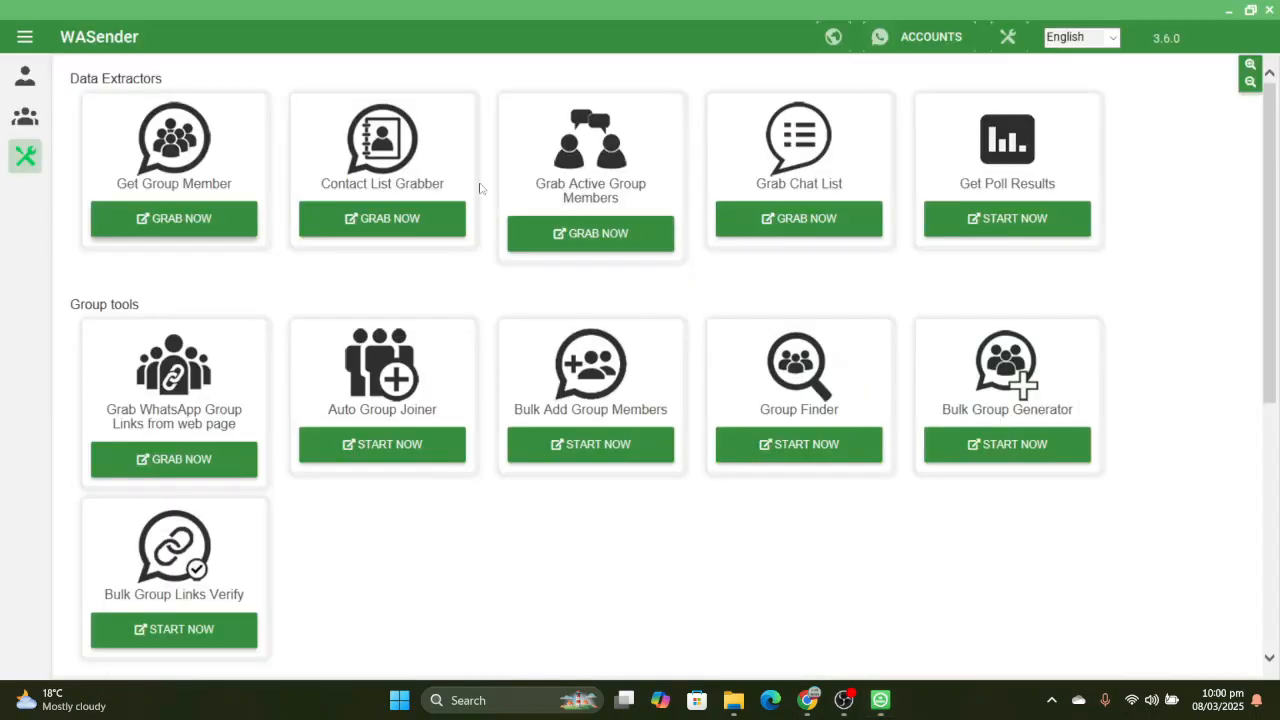
{"action": "left_click", "coordinate": [440, 230]}
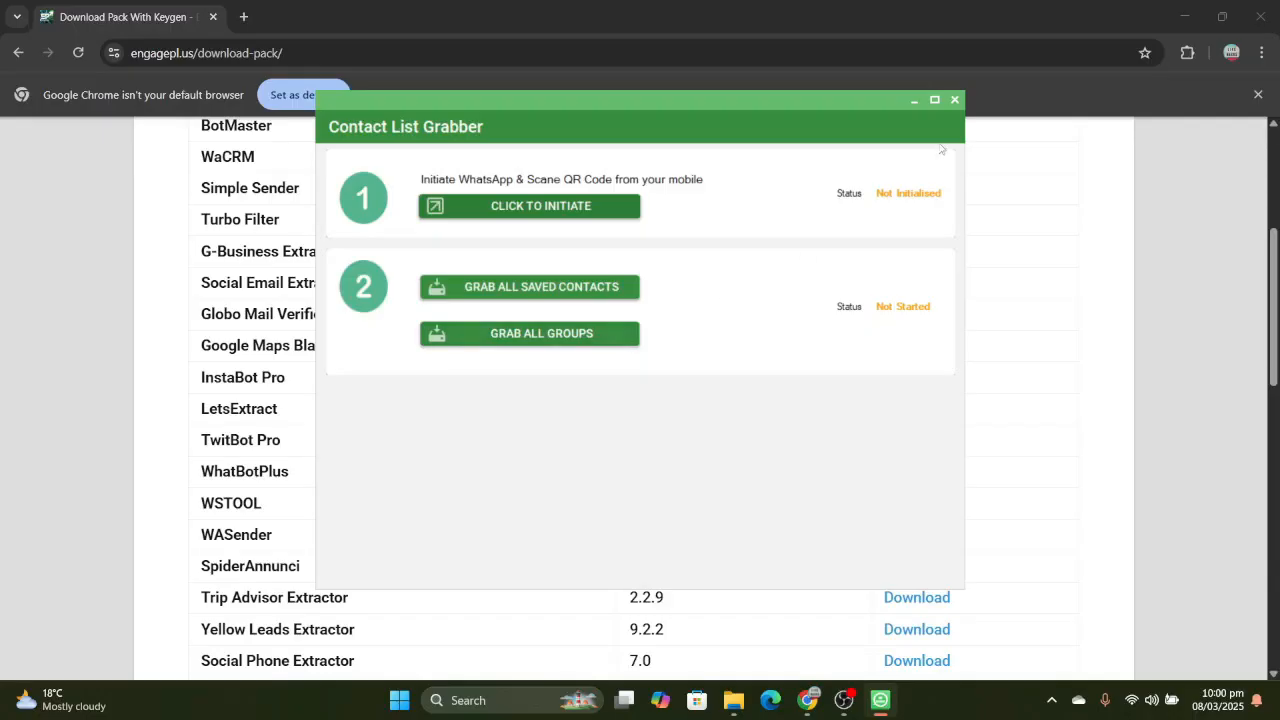
{"action": "left_click", "coordinate": [955, 101]}
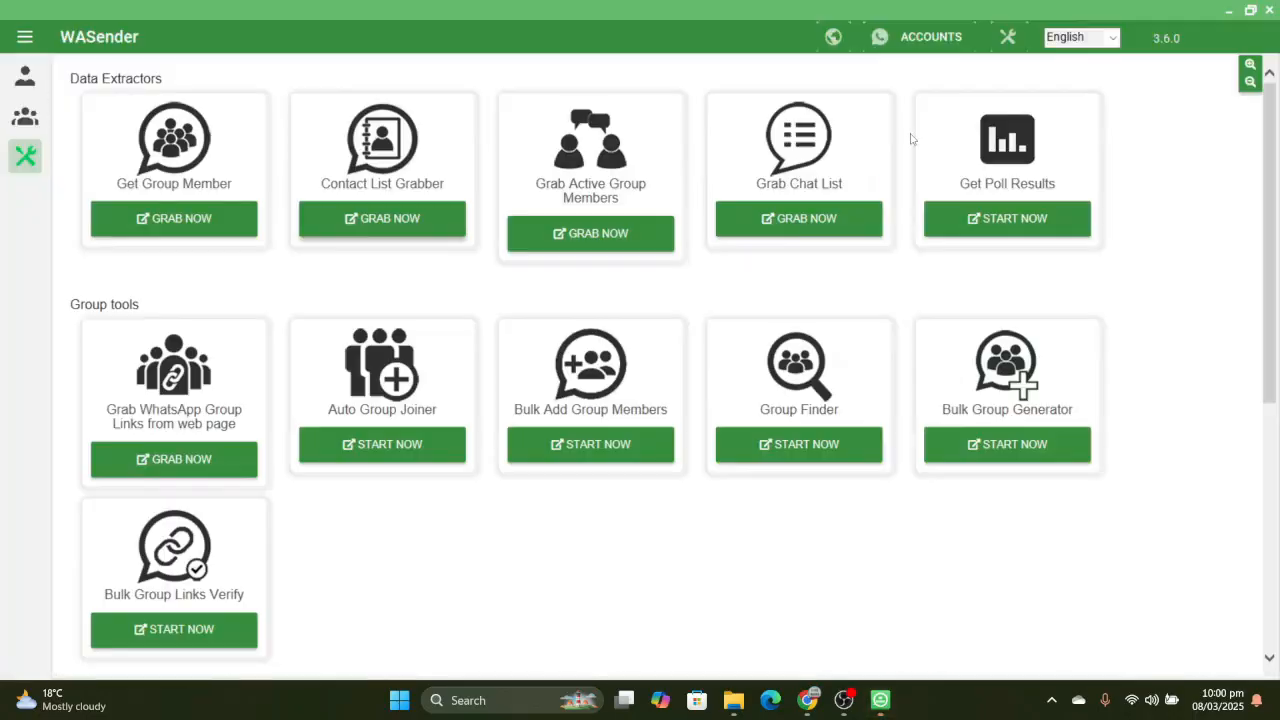
- View the Grab Active Group Members tool and the Grab Chat List tool, closing each one
{"action": "left_click", "coordinate": [605, 233]}
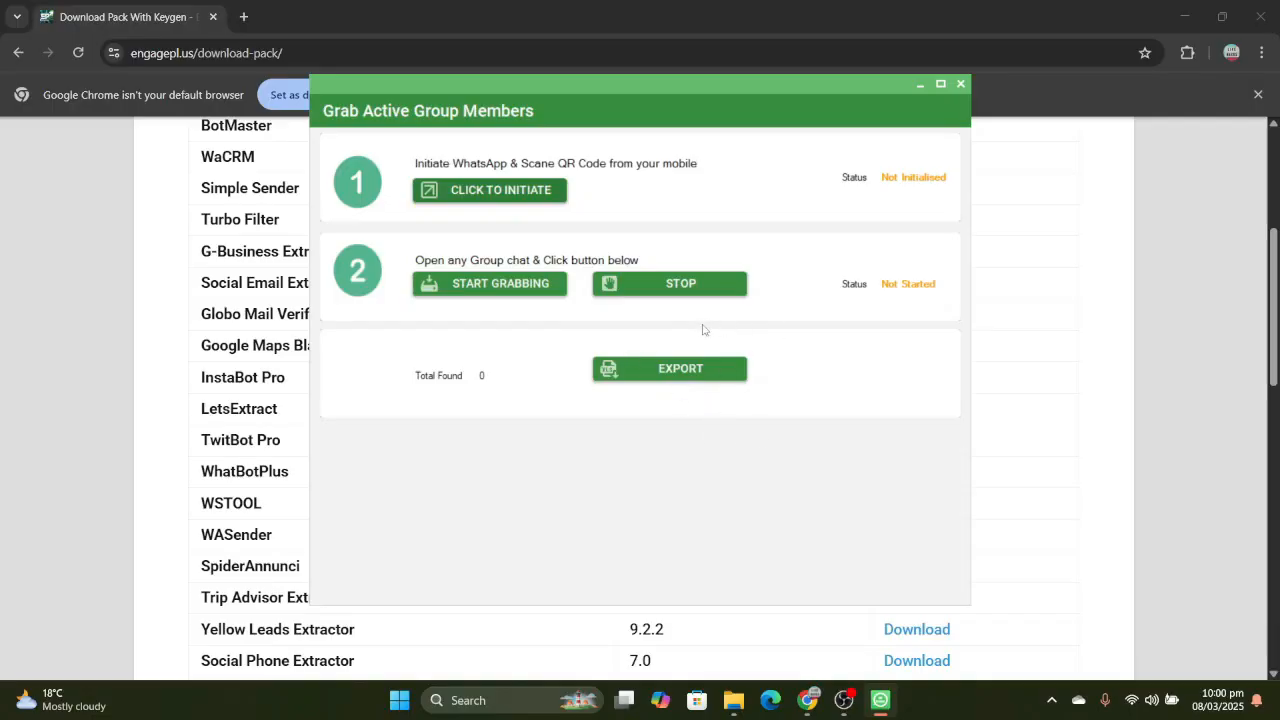
{"action": "left_click", "coordinate": [960, 84]}
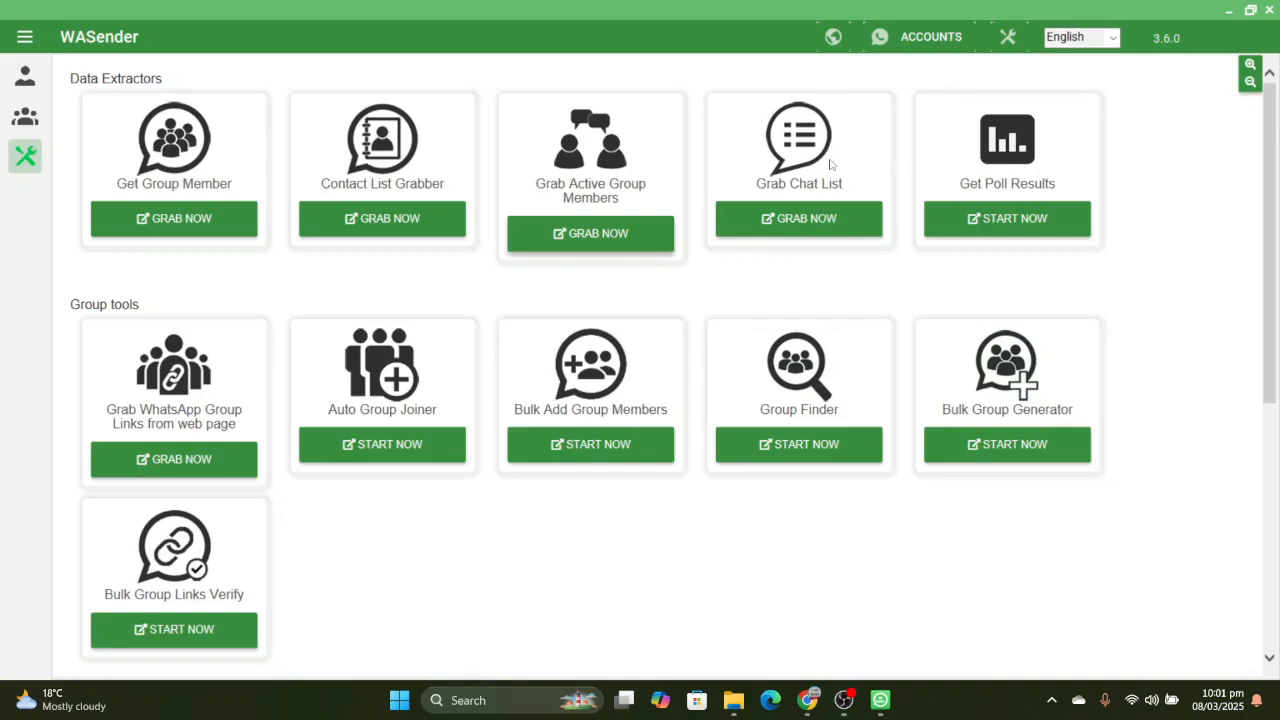
{"action": "left_click", "coordinate": [822, 218]}
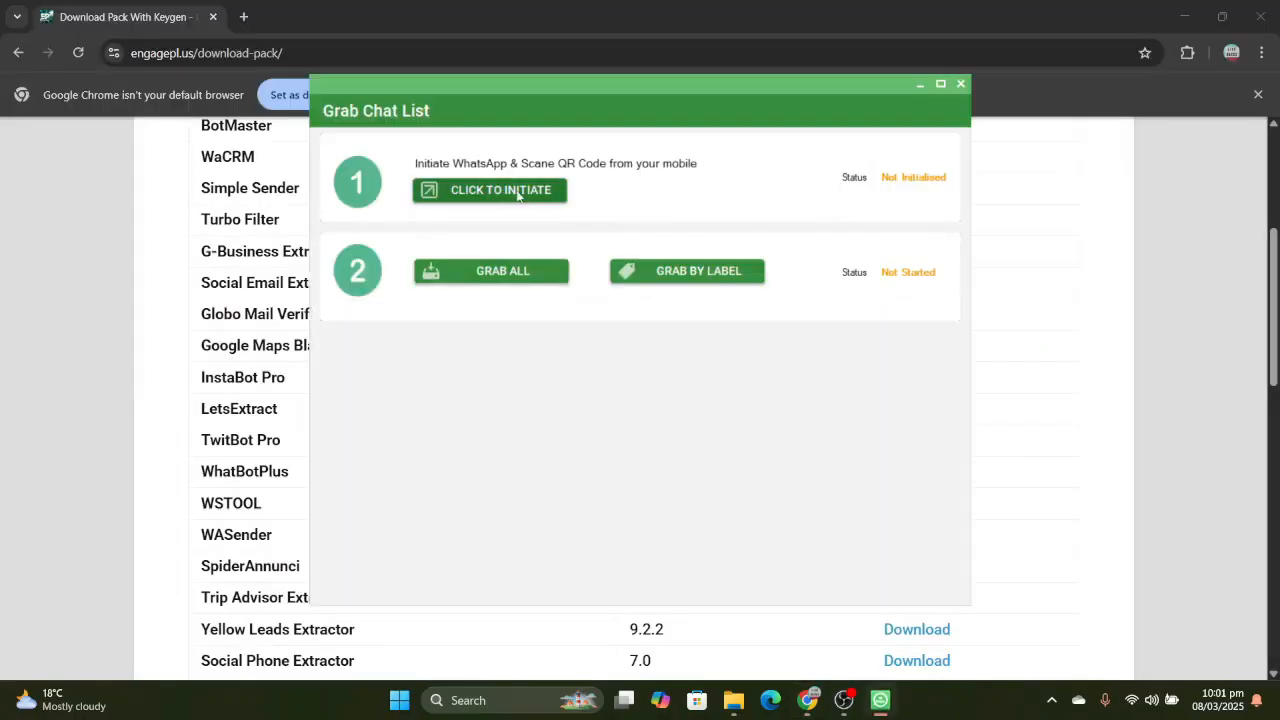
{"action": "left_click", "coordinate": [960, 84]}
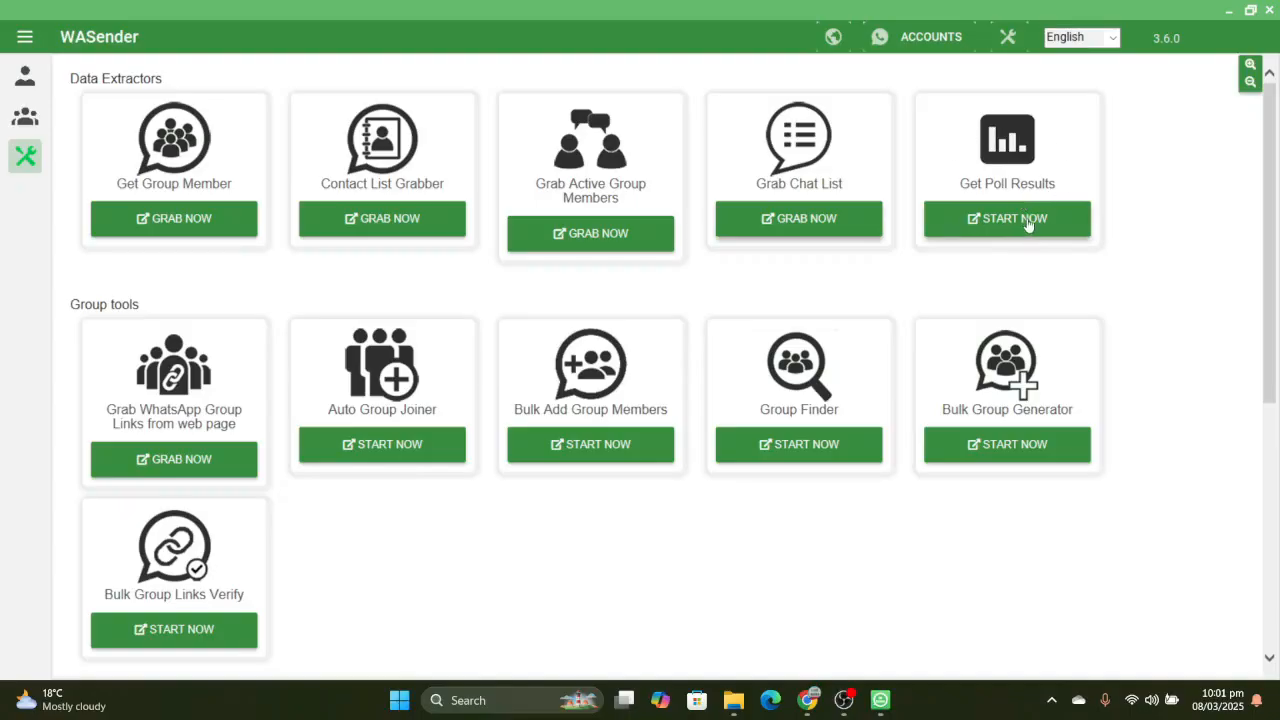
- View the Grab WhatsApp Group Links from web page tool and the Bulk Add Group Members tool, closing each one
{"action": "key", "text": "XF86MonBrightnessUp"}
{"action": "scroll", "coordinate": [216, 415], "scroll_direction": "down", "scroll_amount": 2}
{"action": "scroll", "coordinate": [216, 233], "scroll_direction": "up", "scroll_amount": 1}
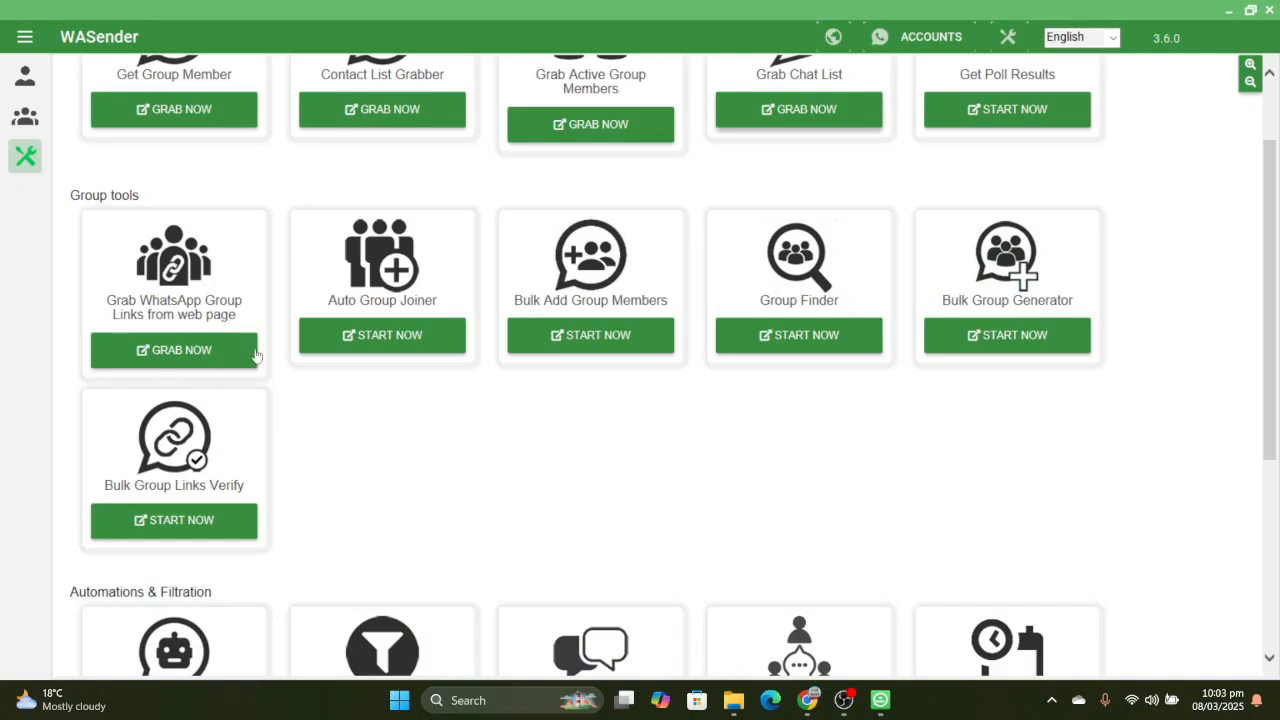
{"action": "left_click", "coordinate": [170, 350]}
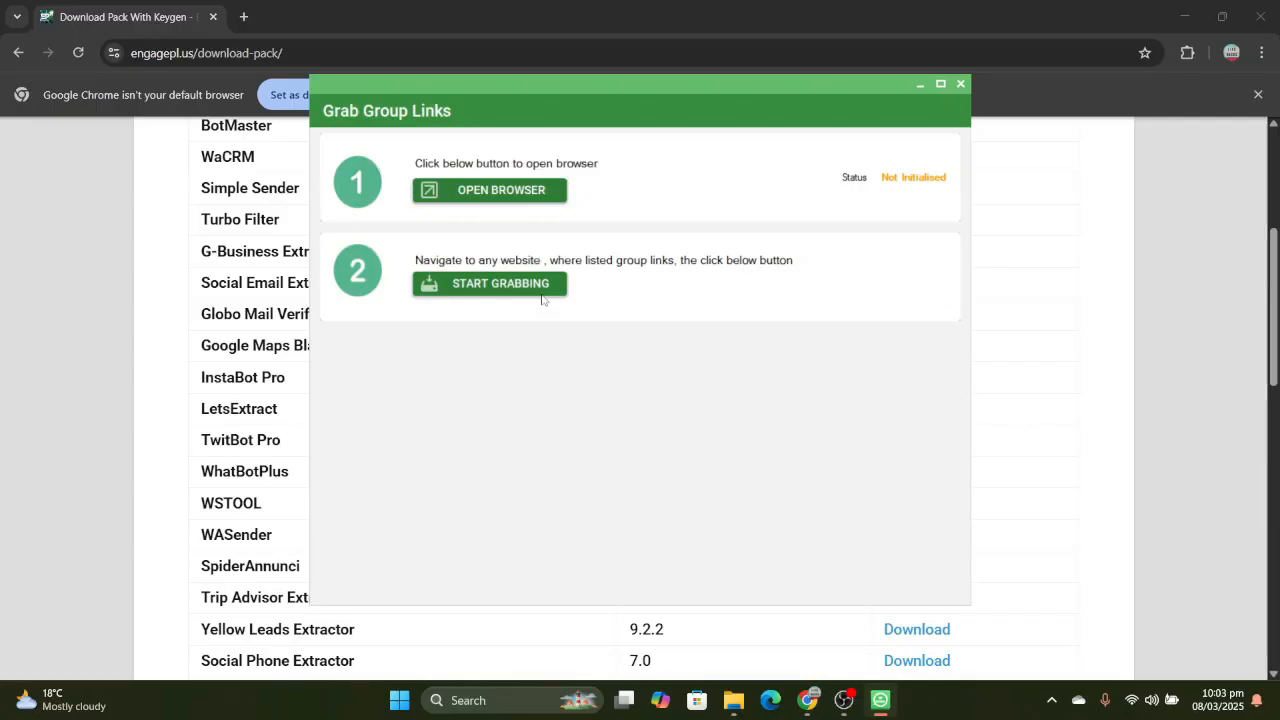
{"action": "left_click", "coordinate": [960, 84]}
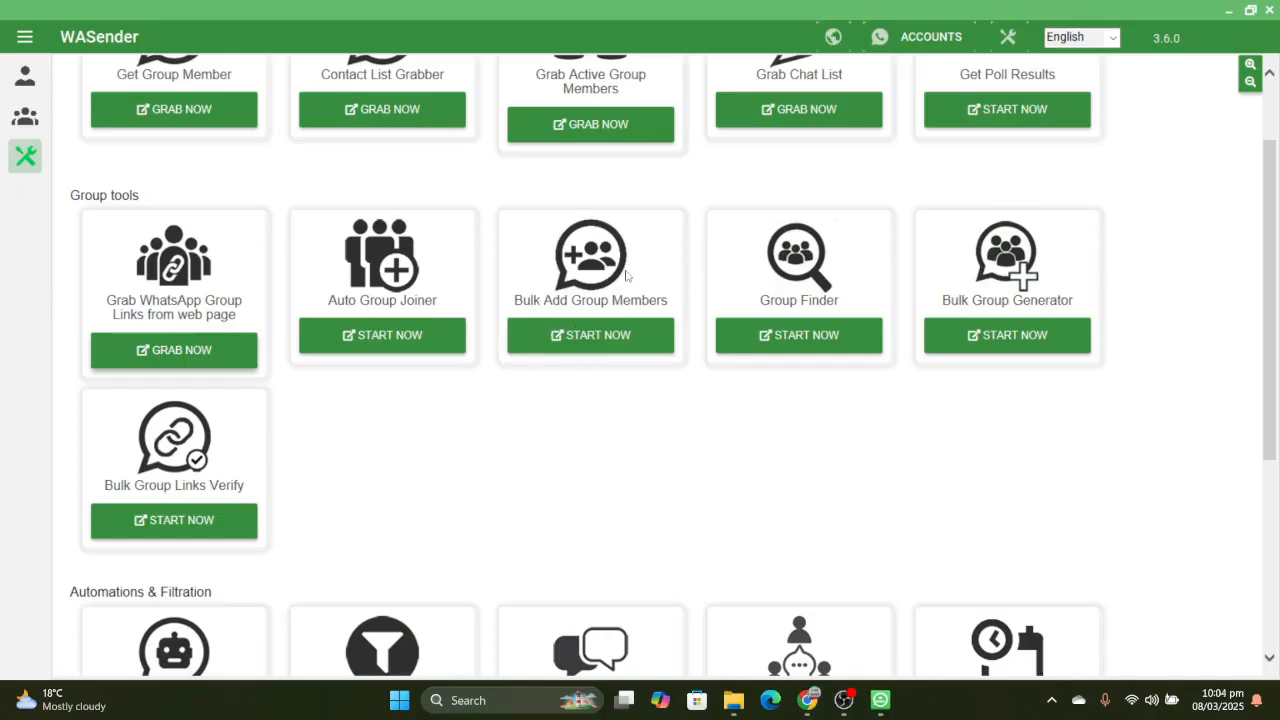
{"action": "left_click", "coordinate": [652, 345]}
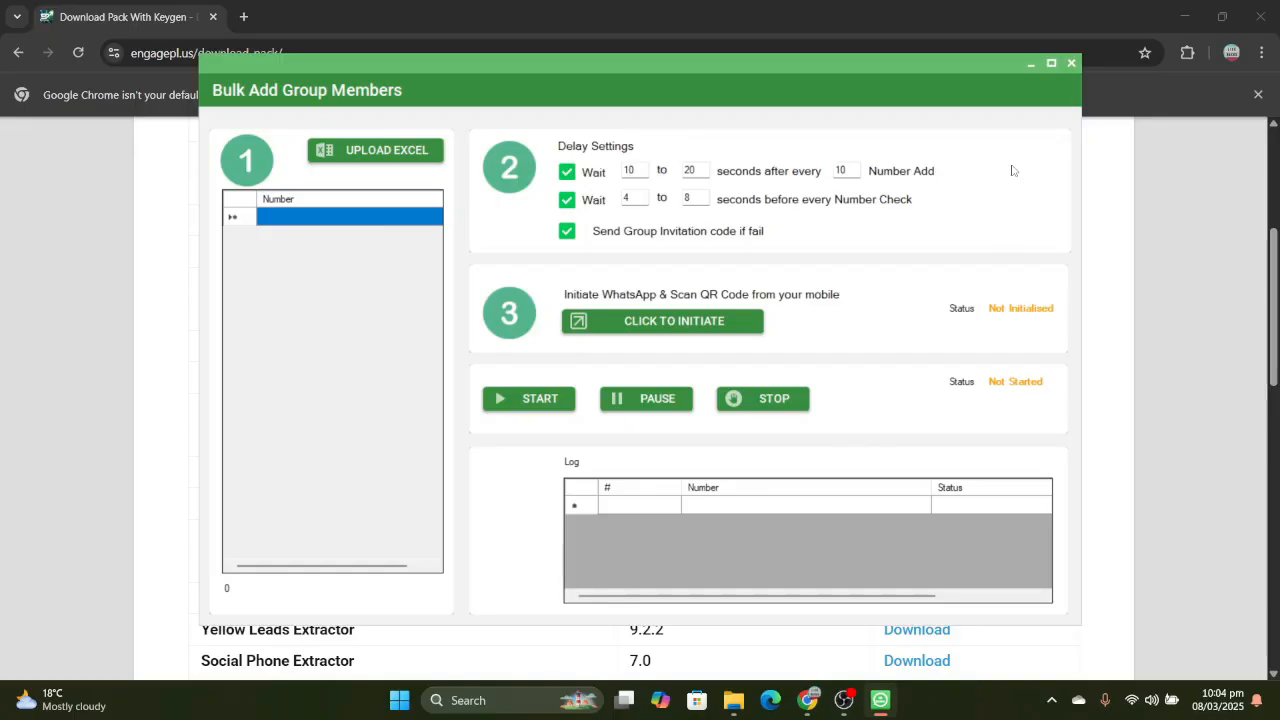
{"action": "left_click", "coordinate": [1073, 64]}
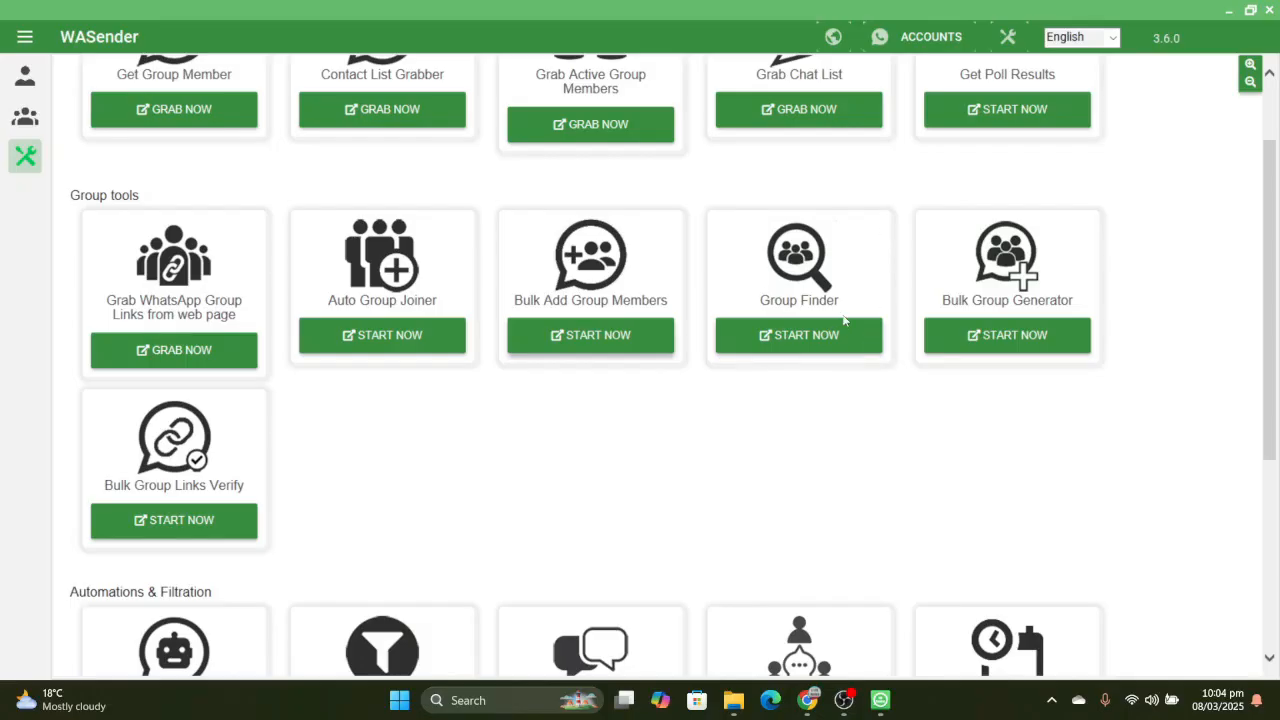
- Examine the group, automation and lead generation tools, and view the account list in Manage Accounts before closing it
{"action": "scroll", "coordinate": [845, 321], "scroll_direction": "down", "scroll_amount": 2}
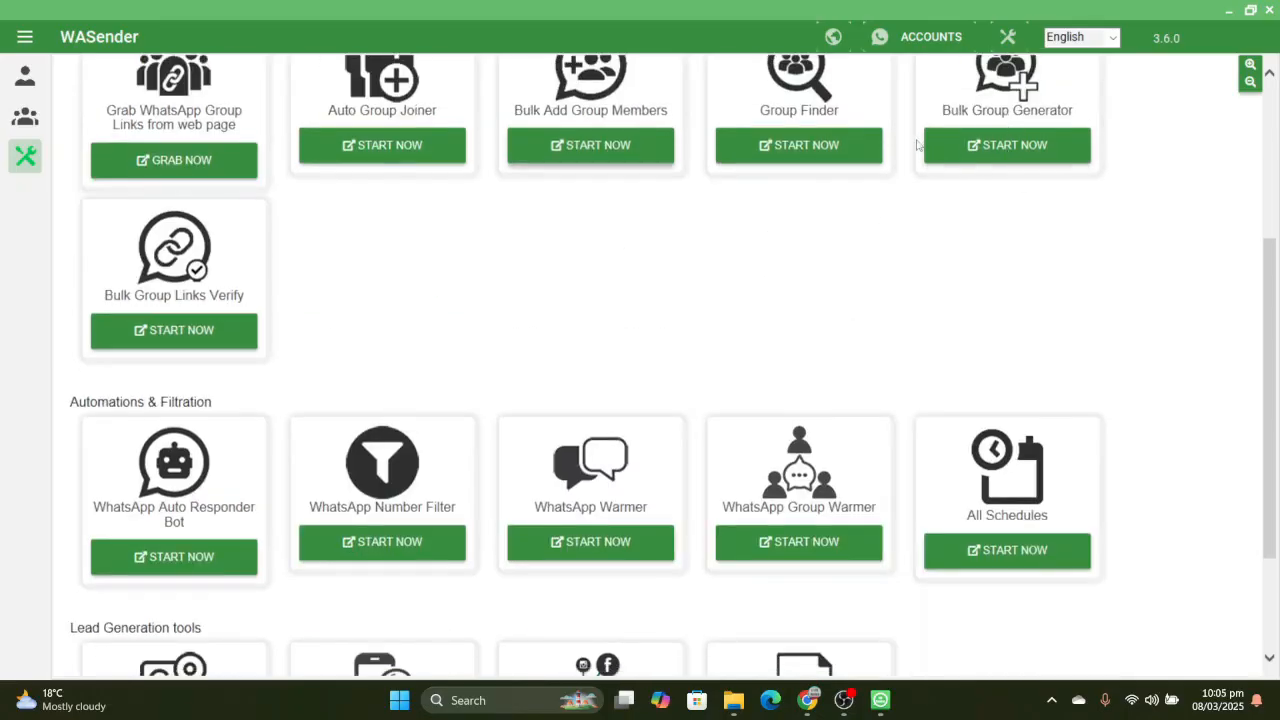
{"action": "scroll", "coordinate": [917, 145], "scroll_direction": "up", "scroll_amount": 1}
{"action": "scroll", "coordinate": [917, 145], "scroll_direction": "up", "scroll_amount": 1}
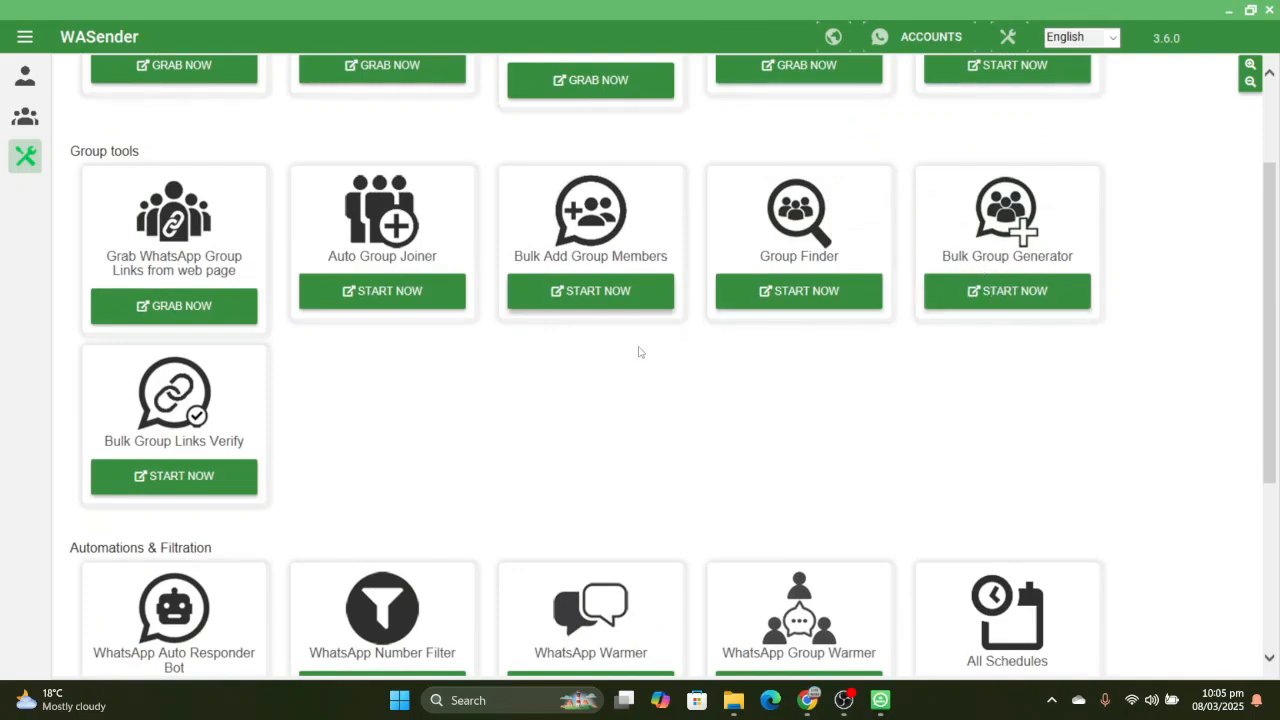
{"action": "scroll", "coordinate": [265, 463], "scroll_direction": "down", "scroll_amount": 3}
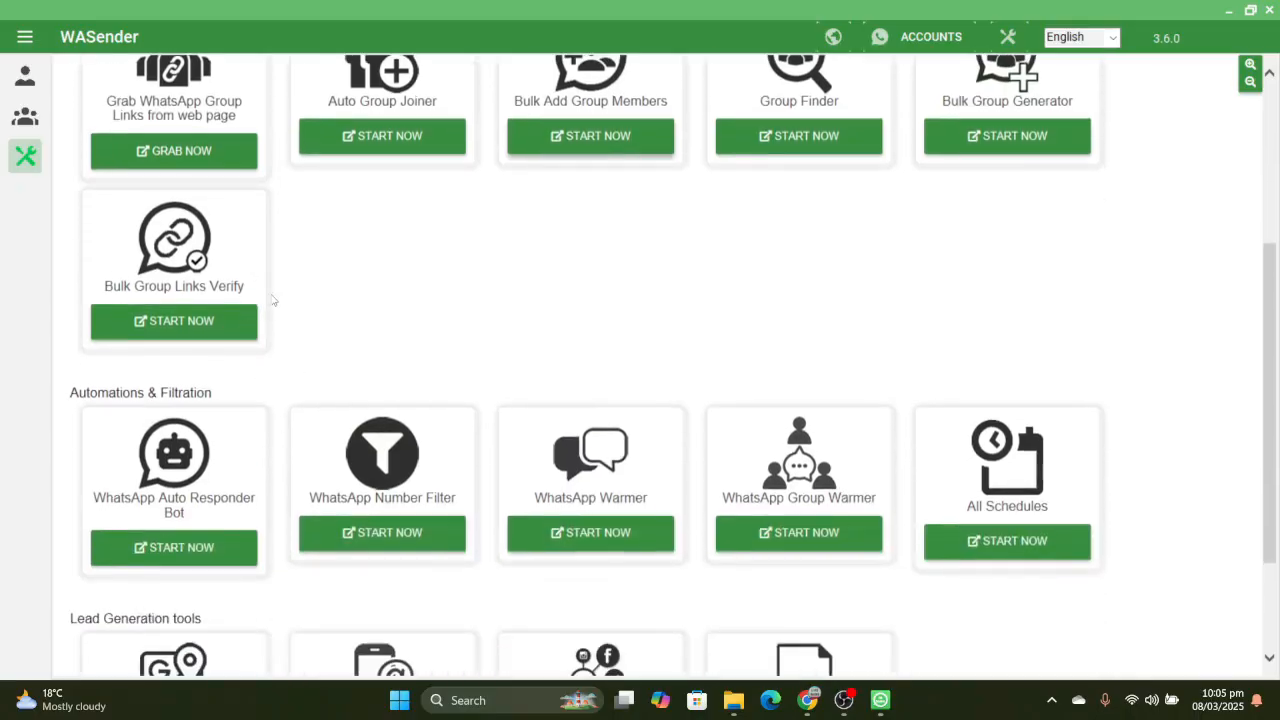
{"action": "scroll", "coordinate": [272, 300], "scroll_direction": "up", "scroll_amount": 5}
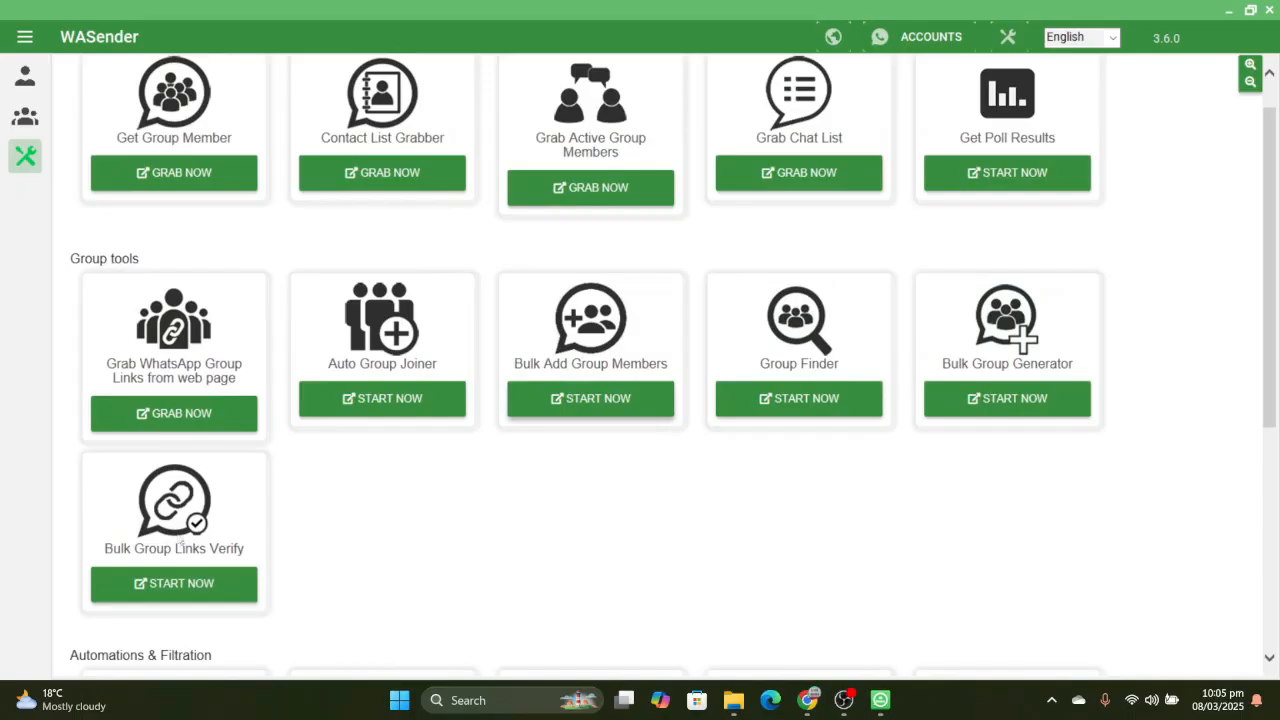
{"action": "scroll", "coordinate": [256, 543], "scroll_direction": "down", "scroll_amount": 3}
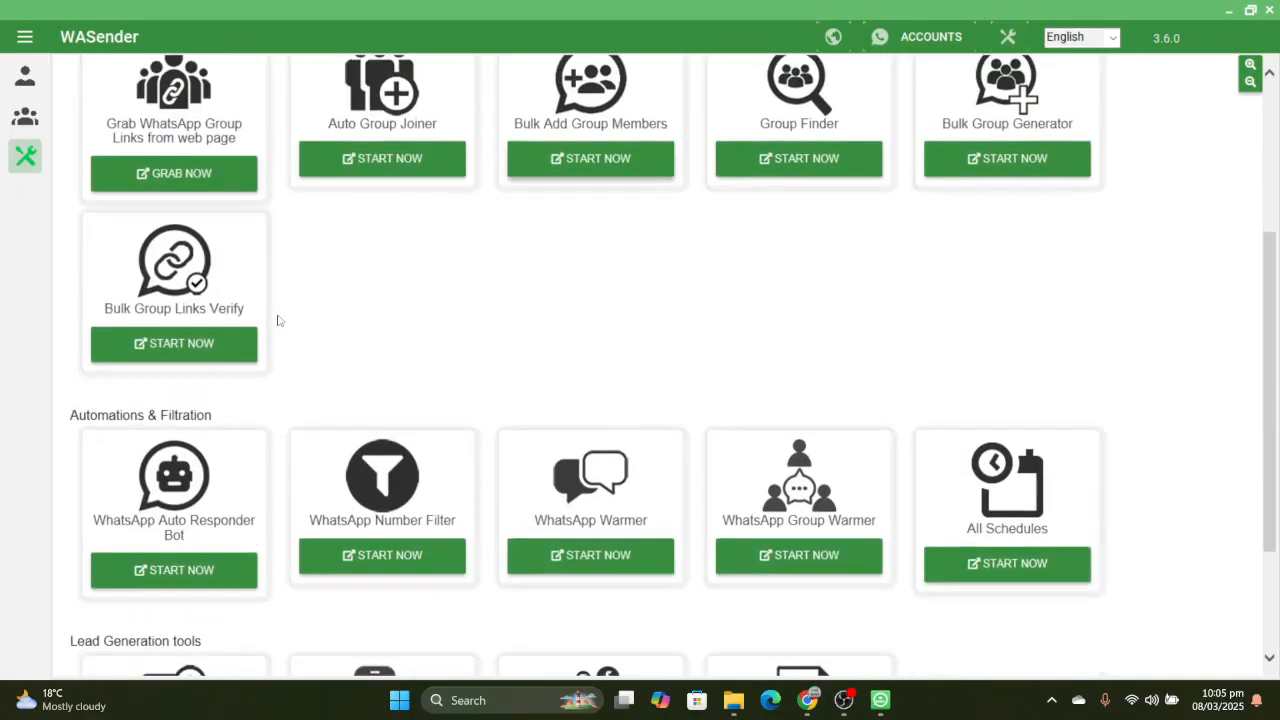
{"action": "scroll", "coordinate": [278, 320], "scroll_direction": "down", "scroll_amount": 2}
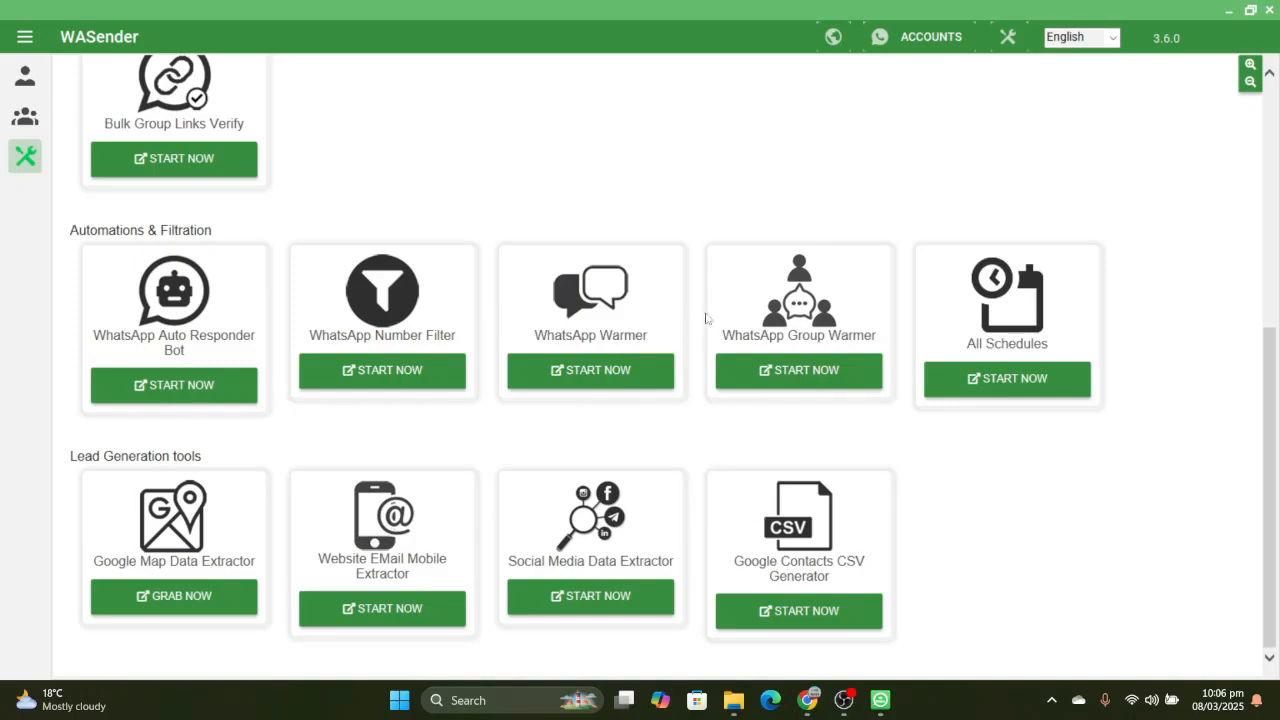
{"action": "left_click", "coordinate": [925, 37]}
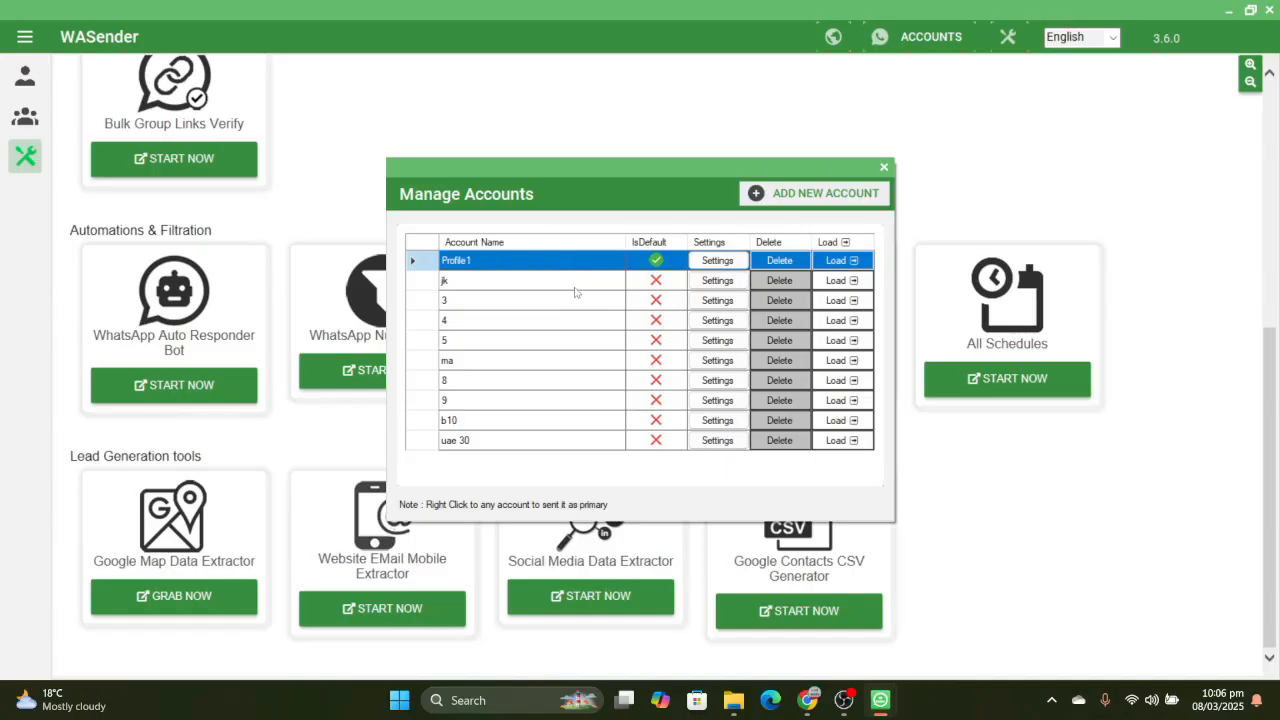
{"action": "left_click", "coordinate": [886, 168]}
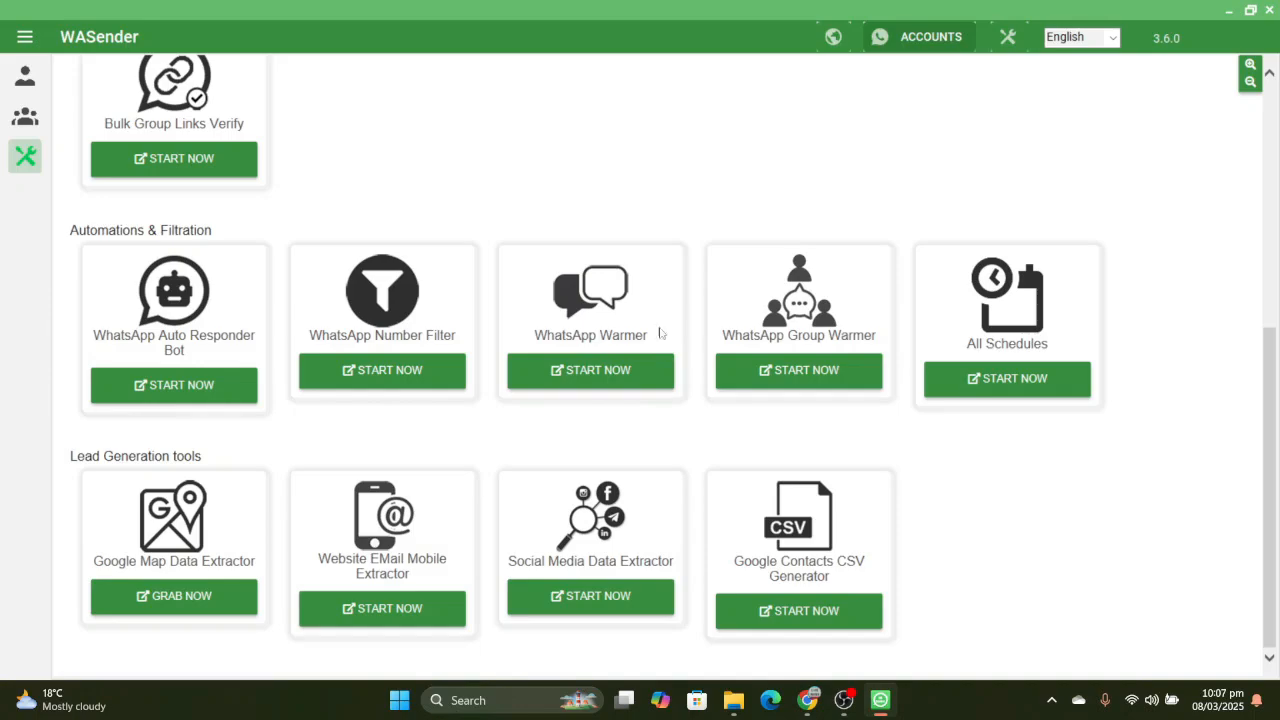
- View the WhatsApp Warmer setup by selecting the Profile1 and jk accounts, checking the Conversation page and closing the wizard
{"action": "left_click", "coordinate": [632, 372]}
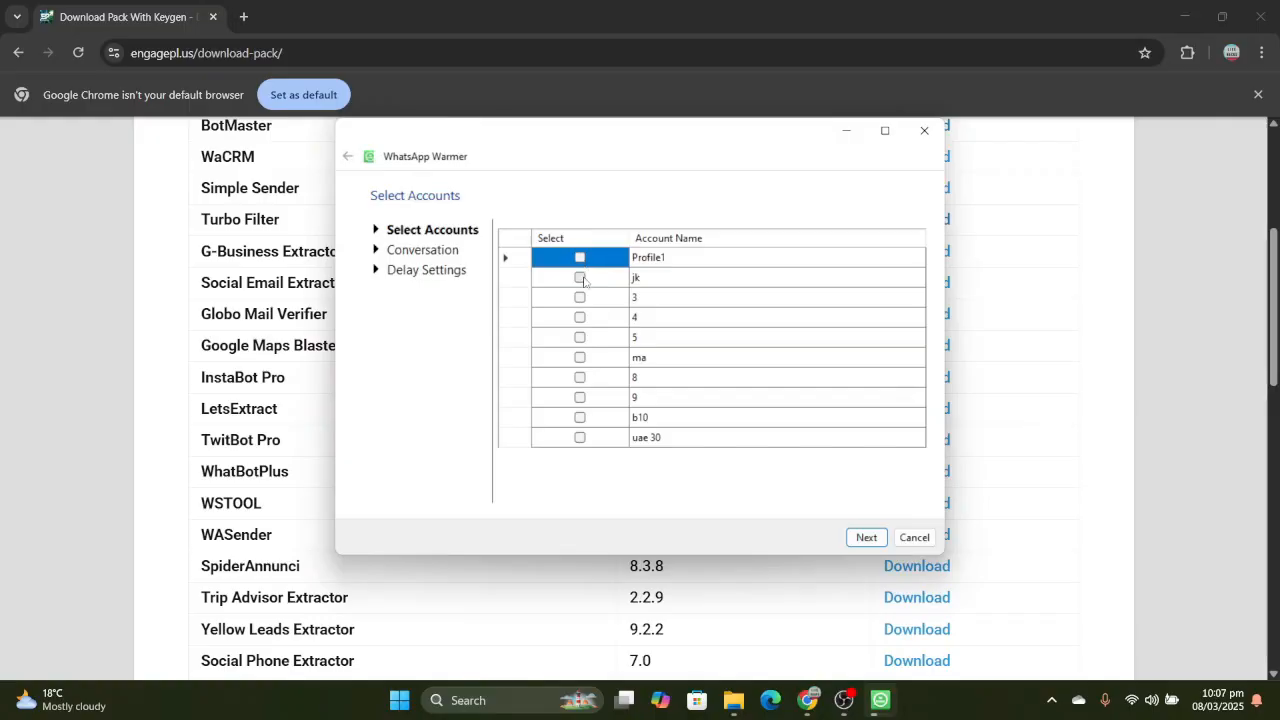
{"action": "left_click", "coordinate": [580, 258]}
{"action": "left_click", "coordinate": [581, 276]}
{"action": "left_click", "coordinate": [583, 280]}
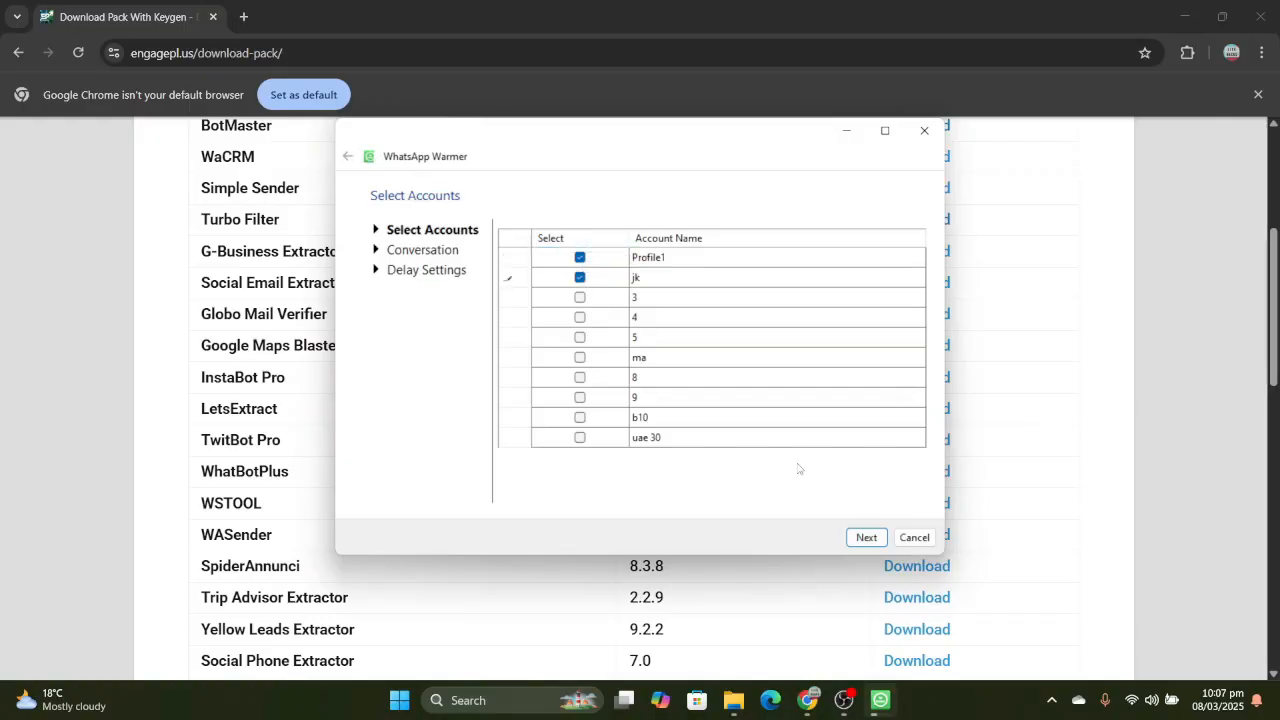
{"action": "left_click", "coordinate": [858, 538]}
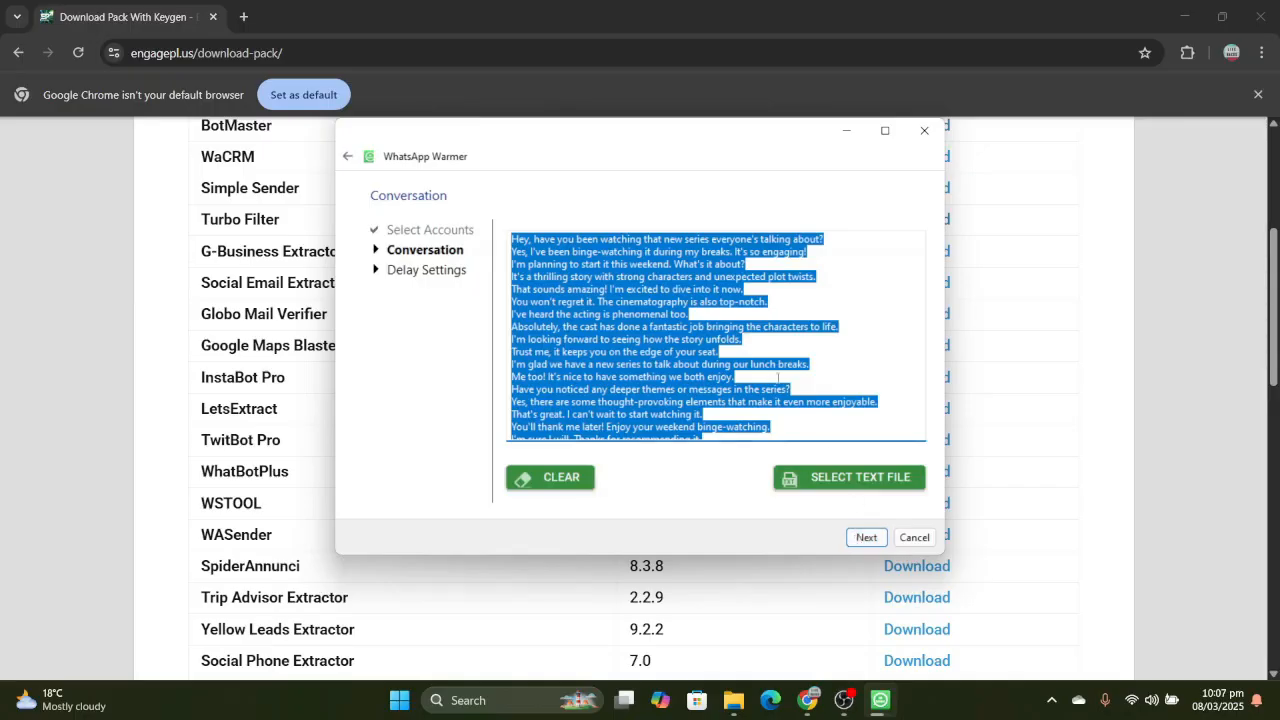
{"action": "left_click", "coordinate": [922, 140]}
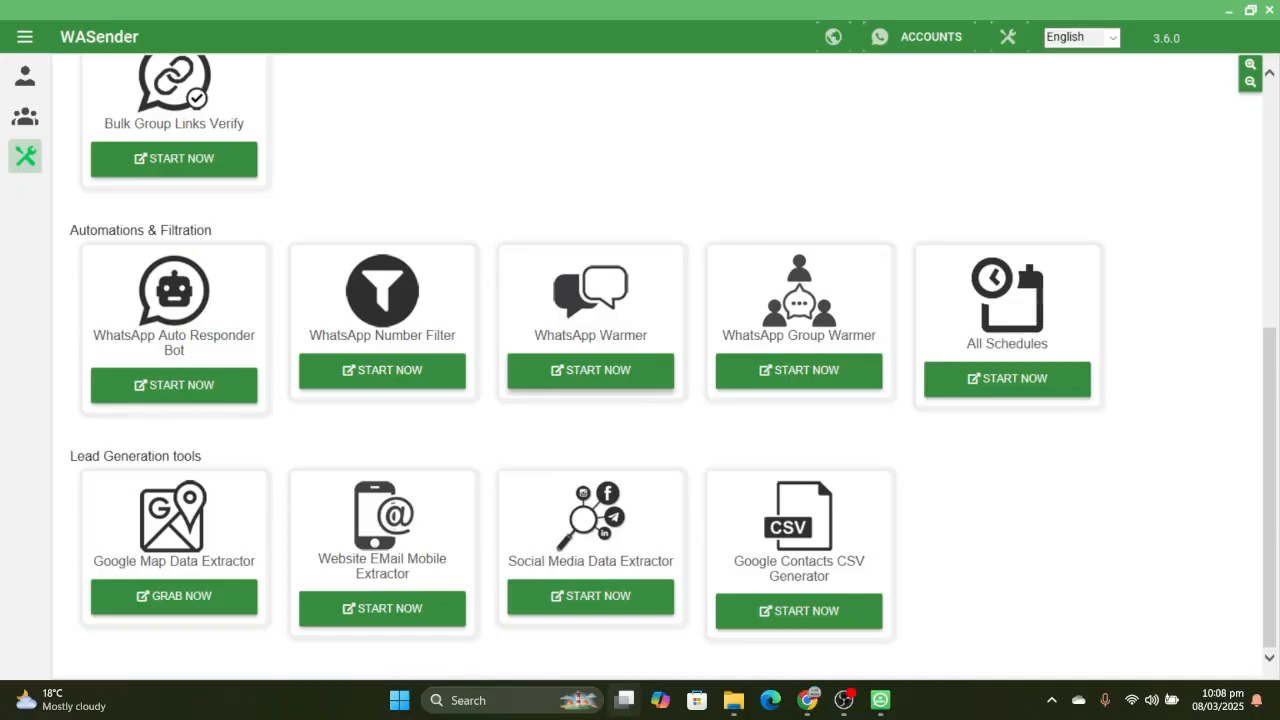
{"action": "mouse_move", "coordinate": [624, 700]}
{"action": "scroll", "coordinate": [895, 252], "scroll_direction": "up", "scroll_amount": 5}
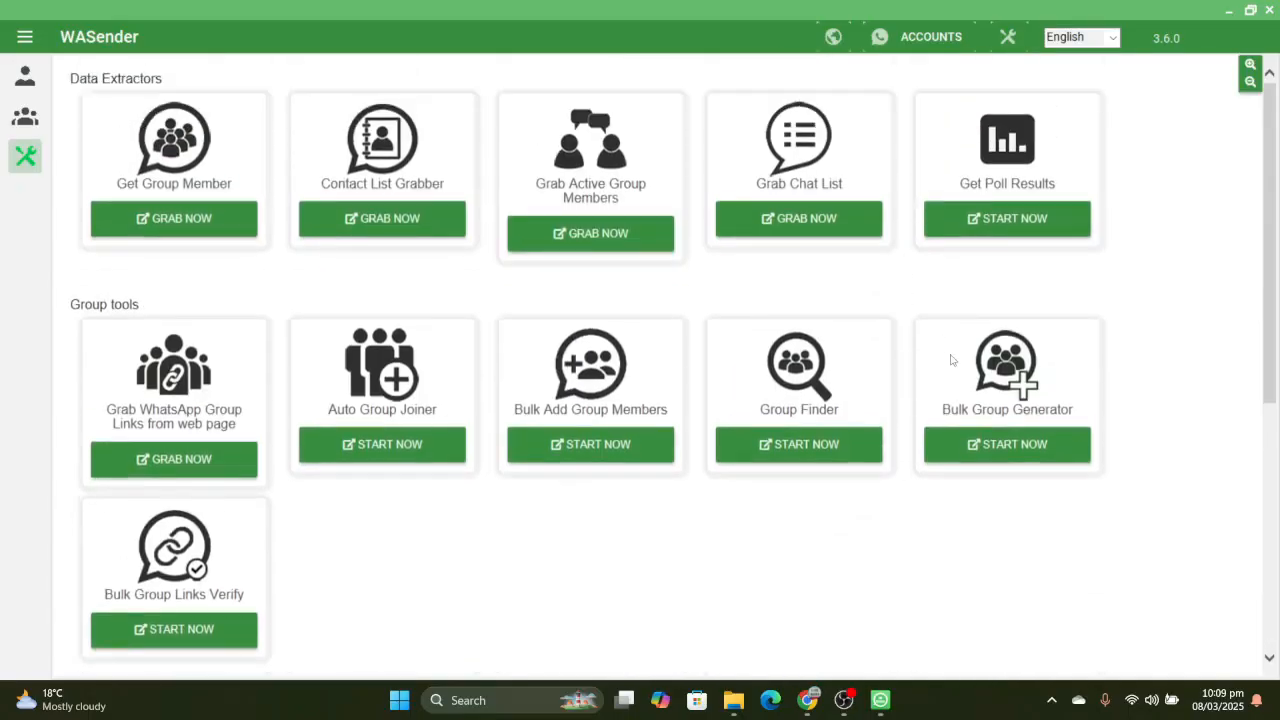
{"action": "scroll", "coordinate": [974, 486], "scroll_direction": "down", "scroll_amount": 5}
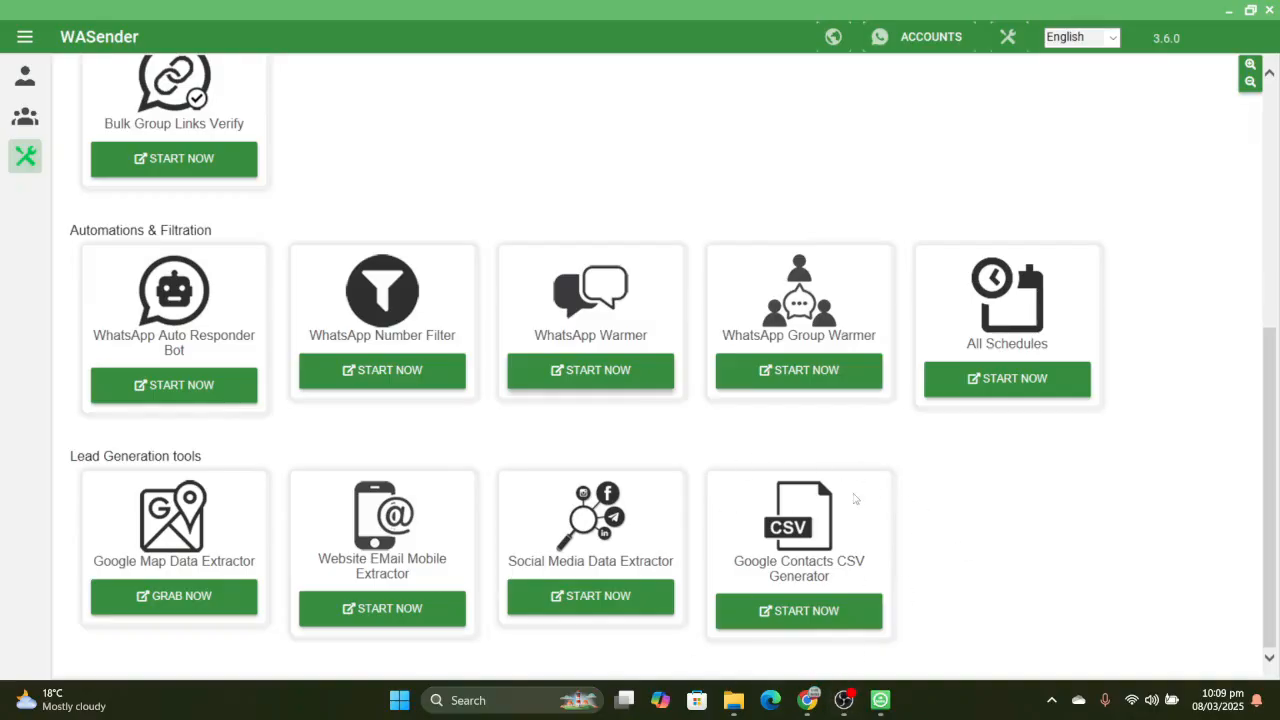
{"action": "scroll", "coordinate": [897, 514], "scroll_direction": "up", "scroll_amount": 5}
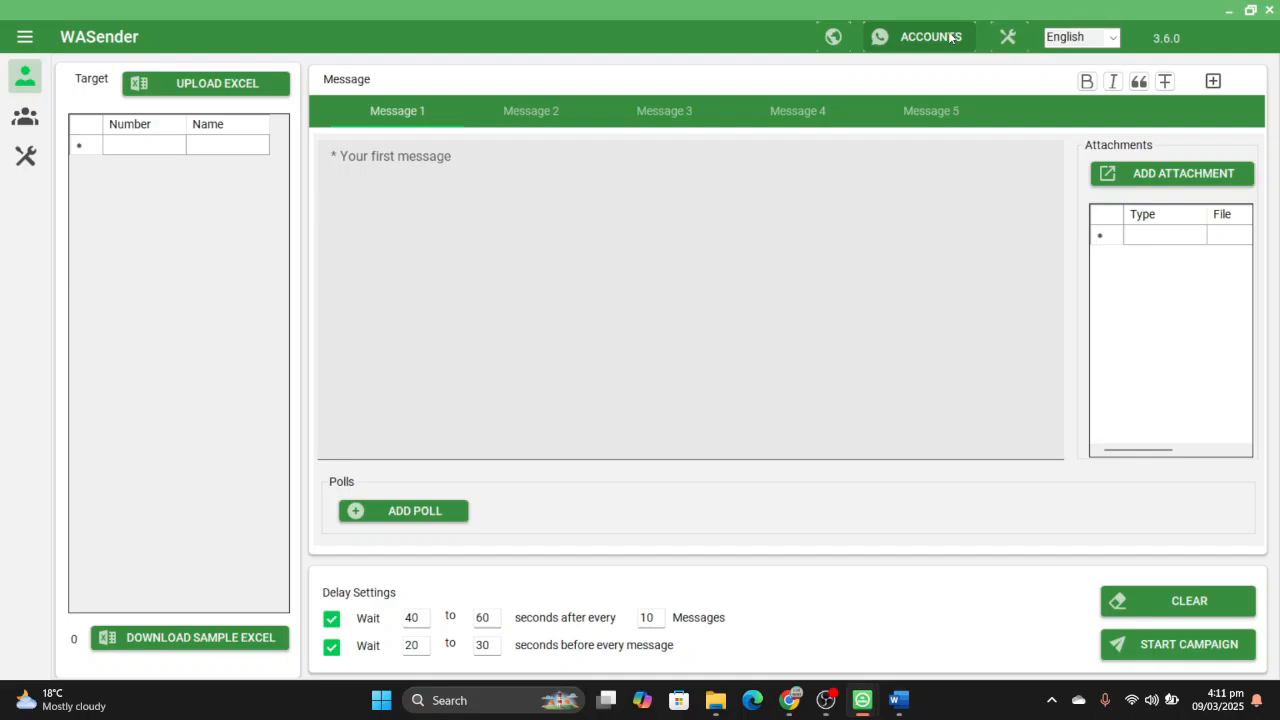
- Switch to the WhatsApp_Bulk_Messaging_Guide document in Word and read the guidelines on message volume and time gaps between messages
{"action": "mouse_move", "coordinate": [898, 700]}
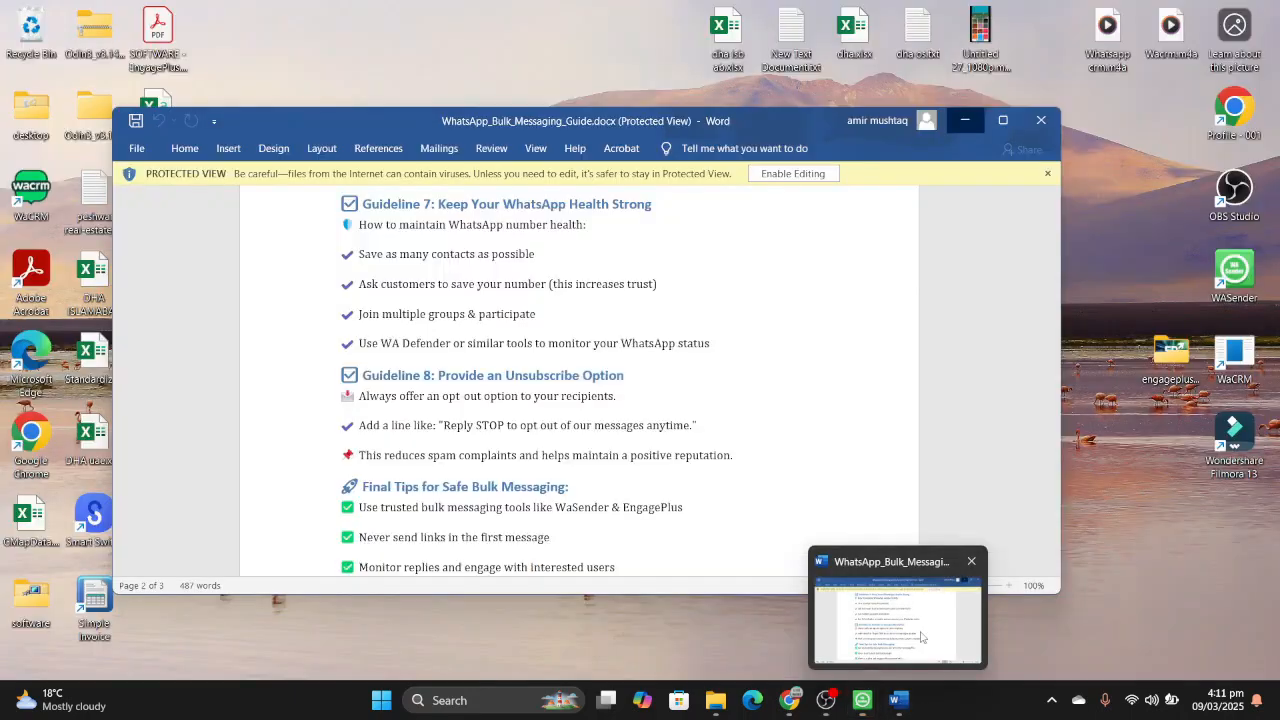
{"action": "left_click", "coordinate": [921, 637]}
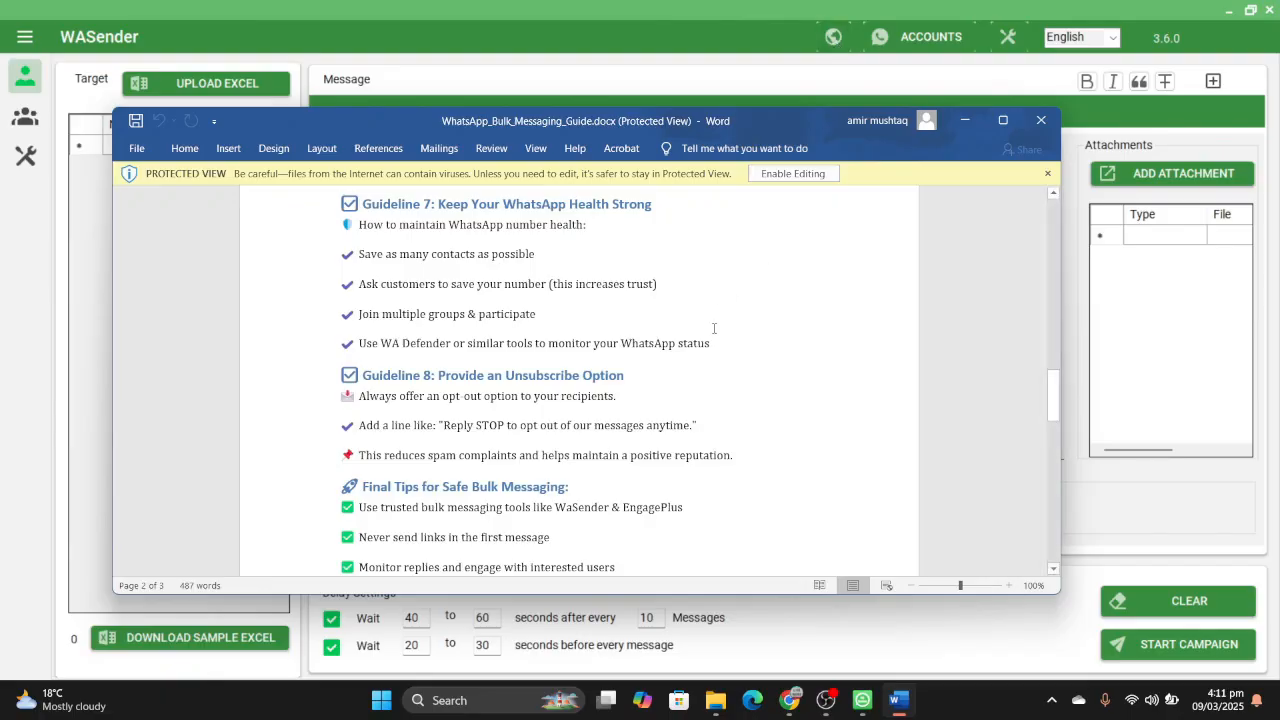
{"action": "scroll", "coordinate": [714, 328], "scroll_direction": "up", "scroll_amount": 10}
{"action": "scroll", "coordinate": [714, 328], "scroll_direction": "up", "scroll_amount": 5}
{"action": "scroll", "coordinate": [714, 328], "scroll_direction": "down", "scroll_amount": 4}
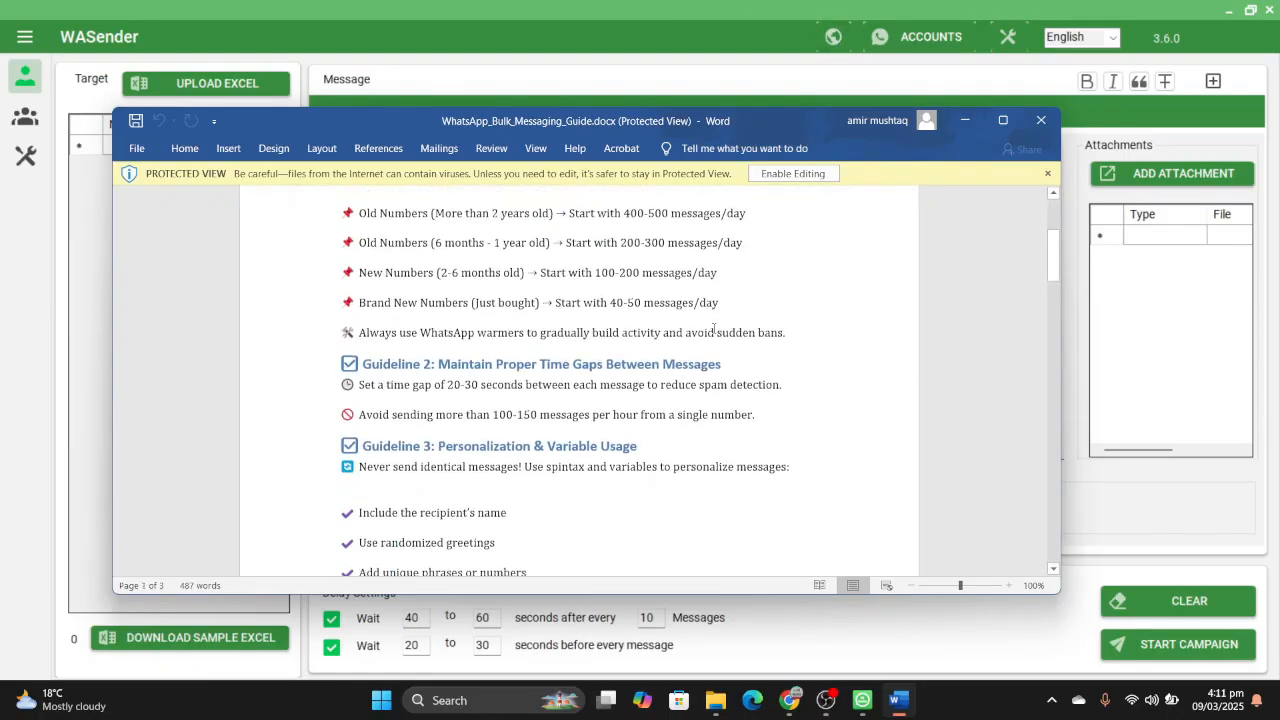
{"action": "scroll", "coordinate": [714, 328], "scroll_direction": "up", "scroll_amount": 4}
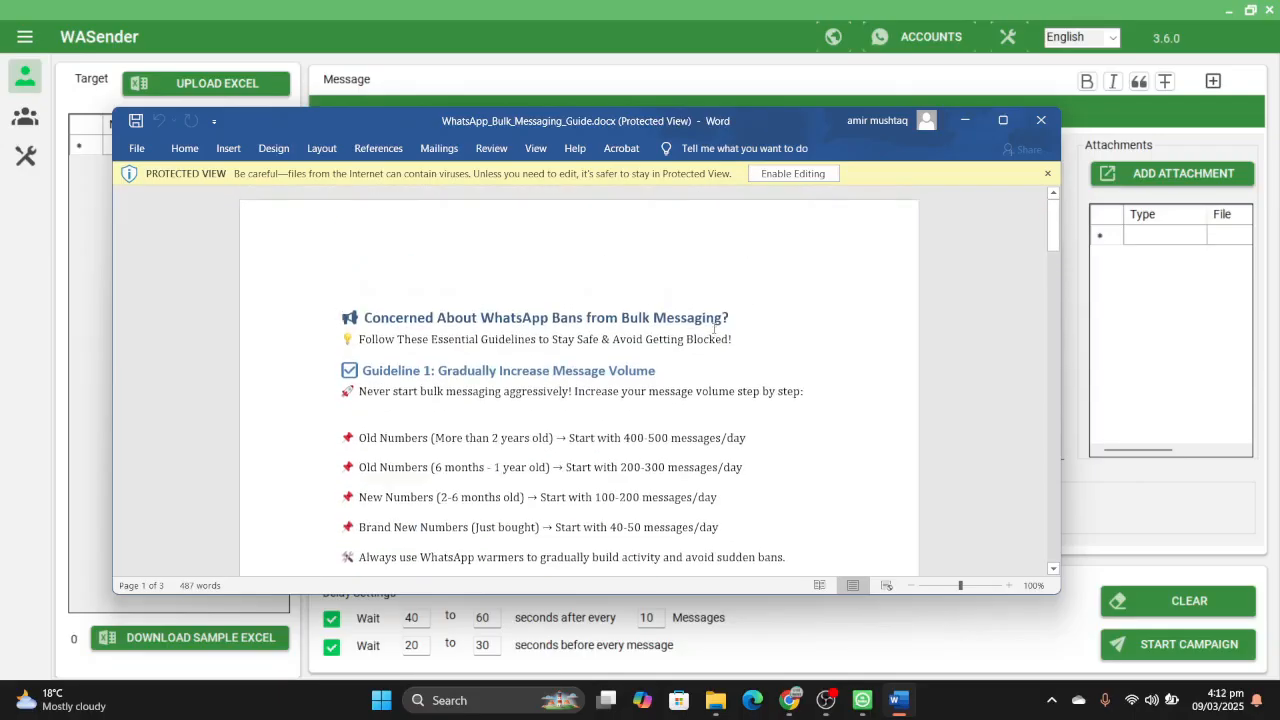
{"action": "scroll", "coordinate": [714, 328], "scroll_direction": "down", "scroll_amount": 2}
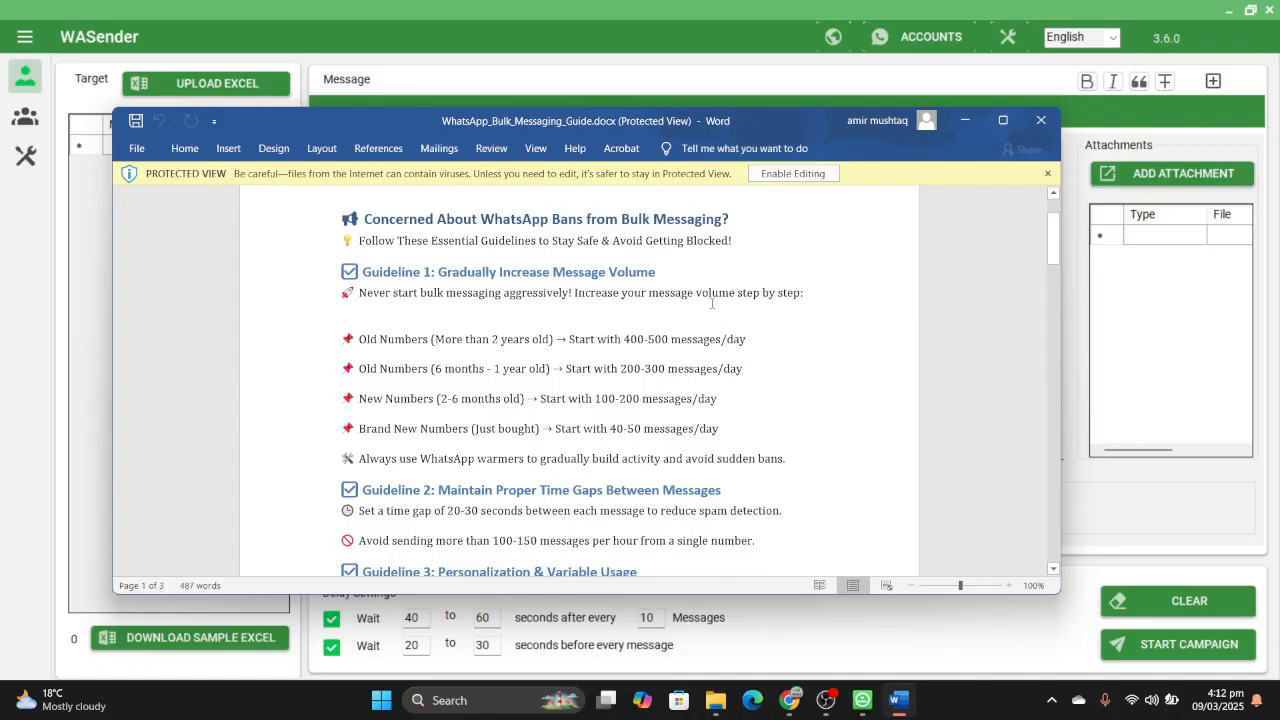
{"action": "scroll", "coordinate": [712, 303], "scroll_direction": "down", "scroll_amount": 2}
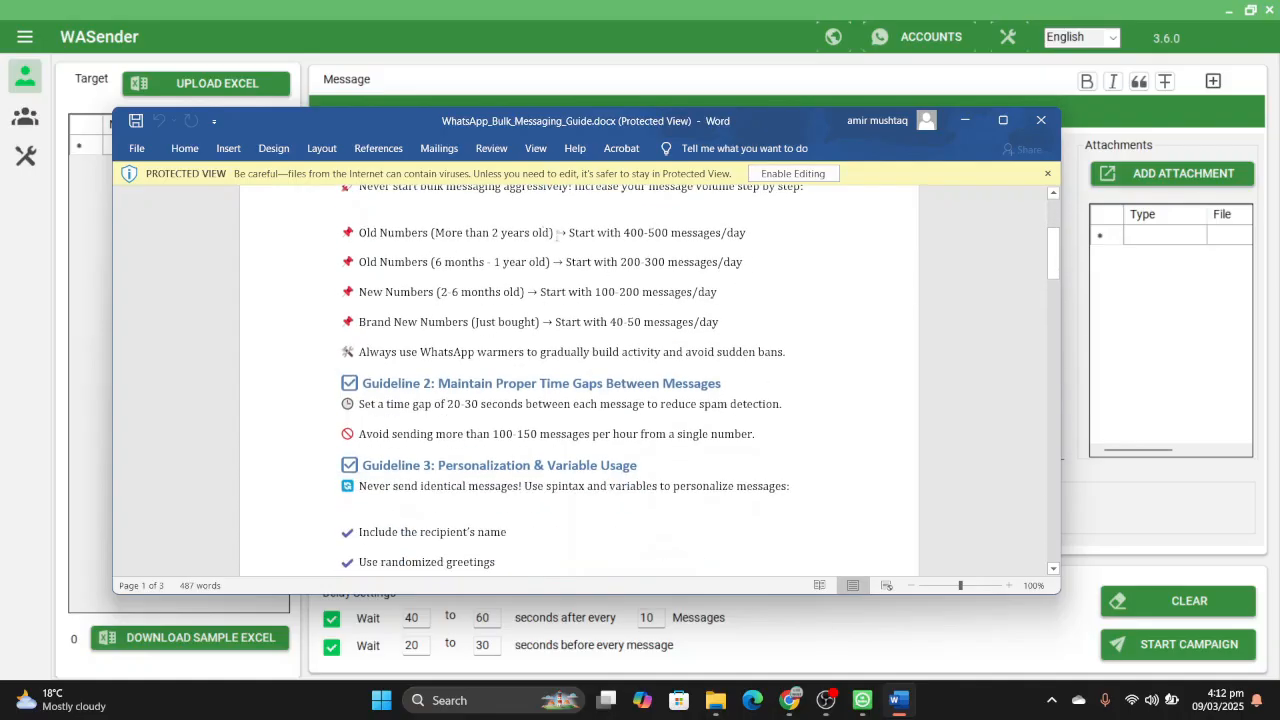
{"action": "scroll", "coordinate": [589, 244], "scroll_direction": "up", "scroll_amount": 1}
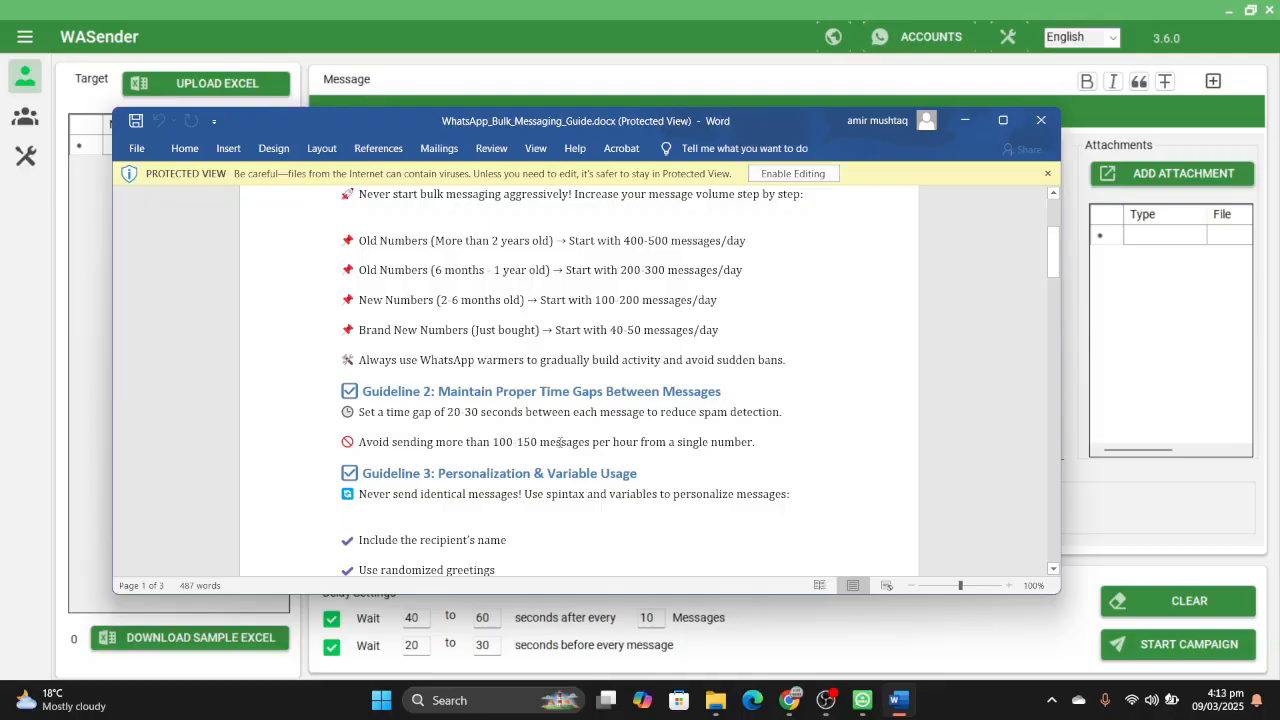
{"action": "scroll", "coordinate": [580, 438], "scroll_direction": "down", "scroll_amount": 2}
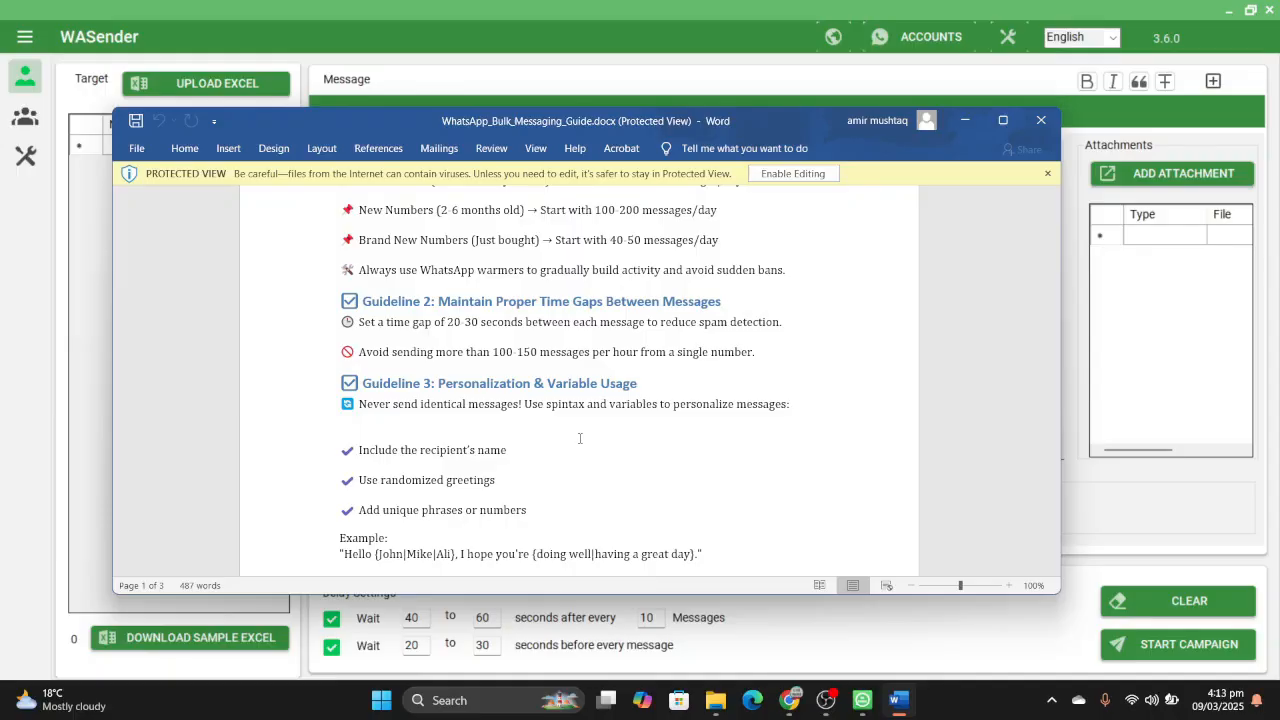
- Read Guideline 3 on personalization and variable usage and Guideline 4 on starting with greetings before marketing messages
{"action": "scroll", "coordinate": [579, 438], "scroll_direction": "down", "scroll_amount": 1}
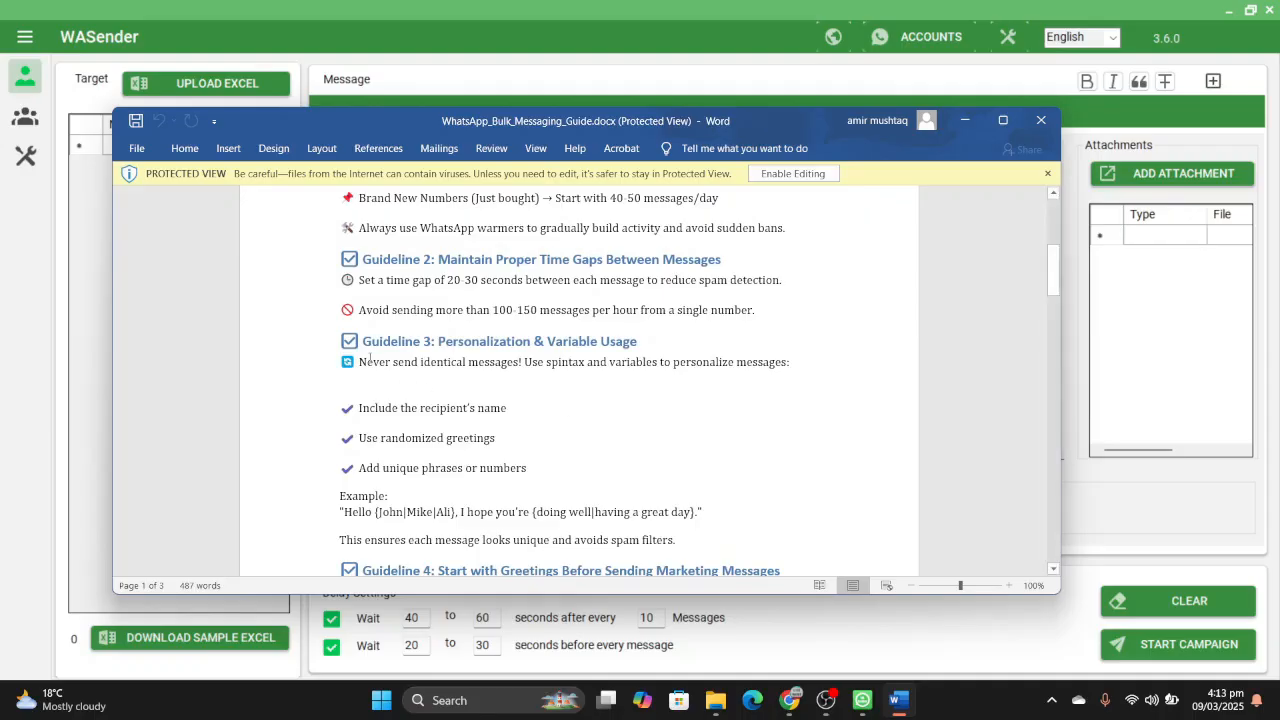
{"action": "scroll", "coordinate": [548, 378], "scroll_direction": "down", "scroll_amount": 1}
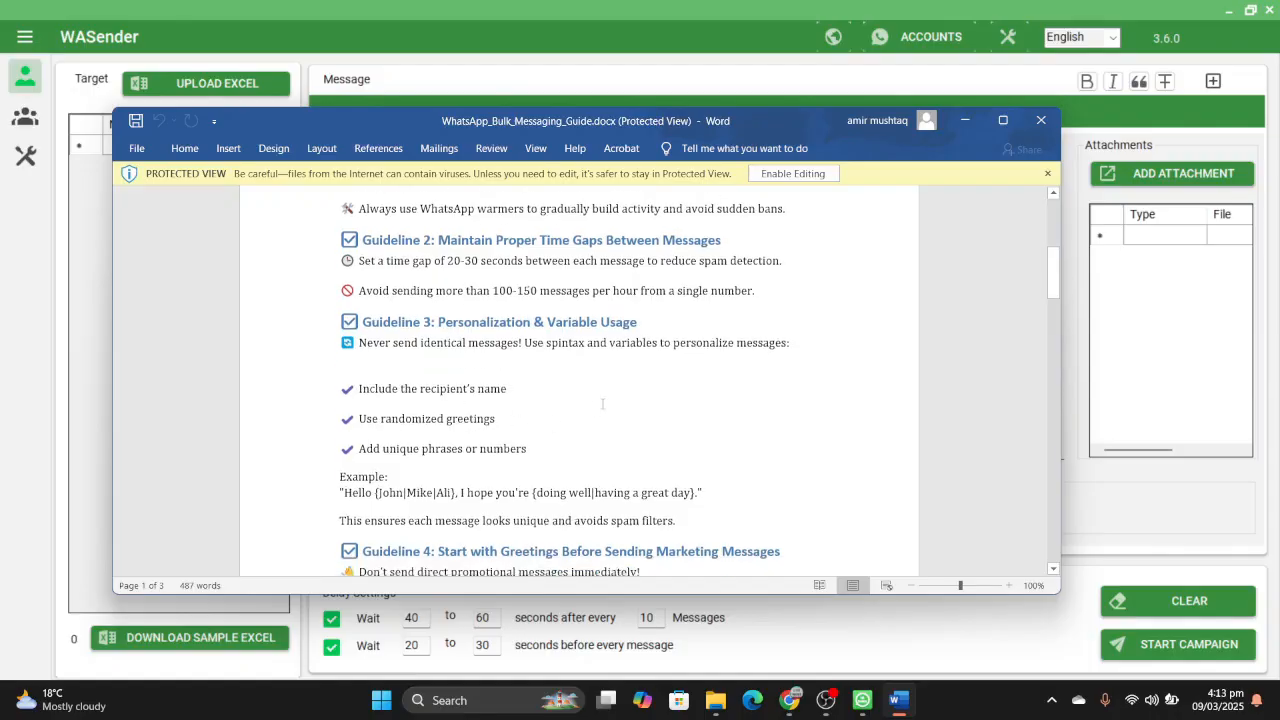
{"action": "scroll", "coordinate": [602, 404], "scroll_direction": "down", "scroll_amount": 3}
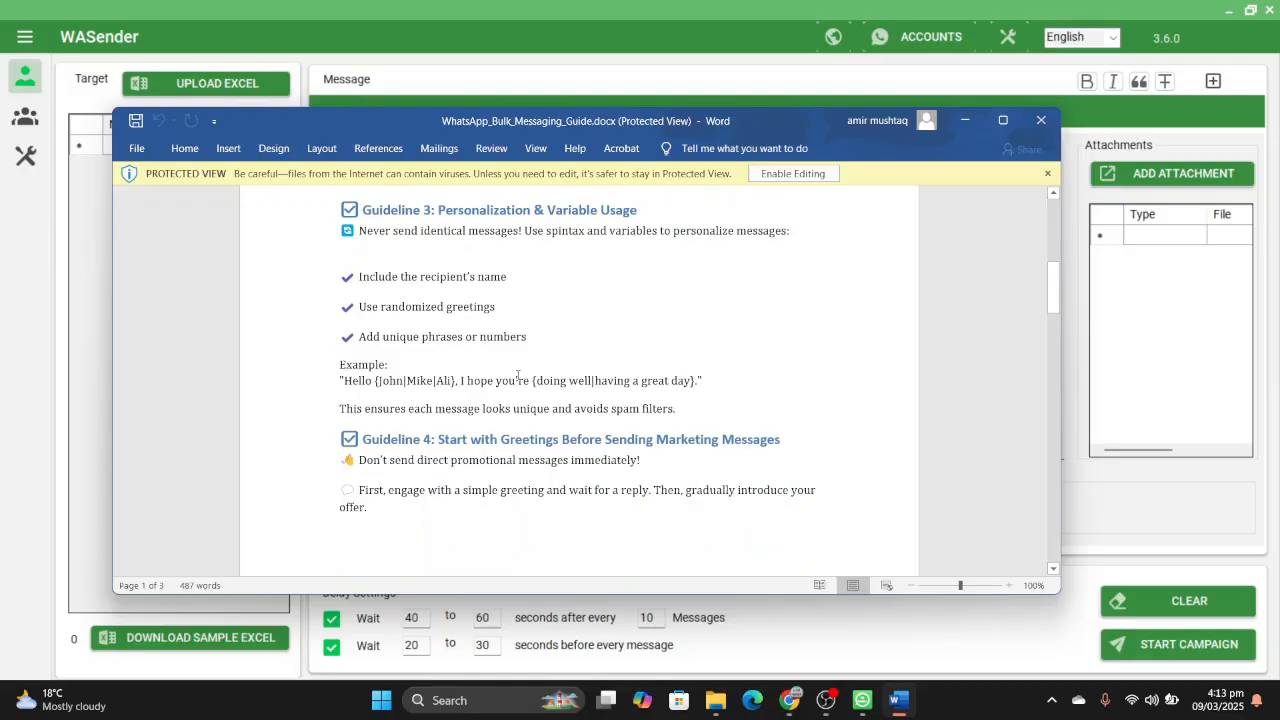
{"action": "scroll", "coordinate": [518, 376], "scroll_direction": "down", "scroll_amount": 3}
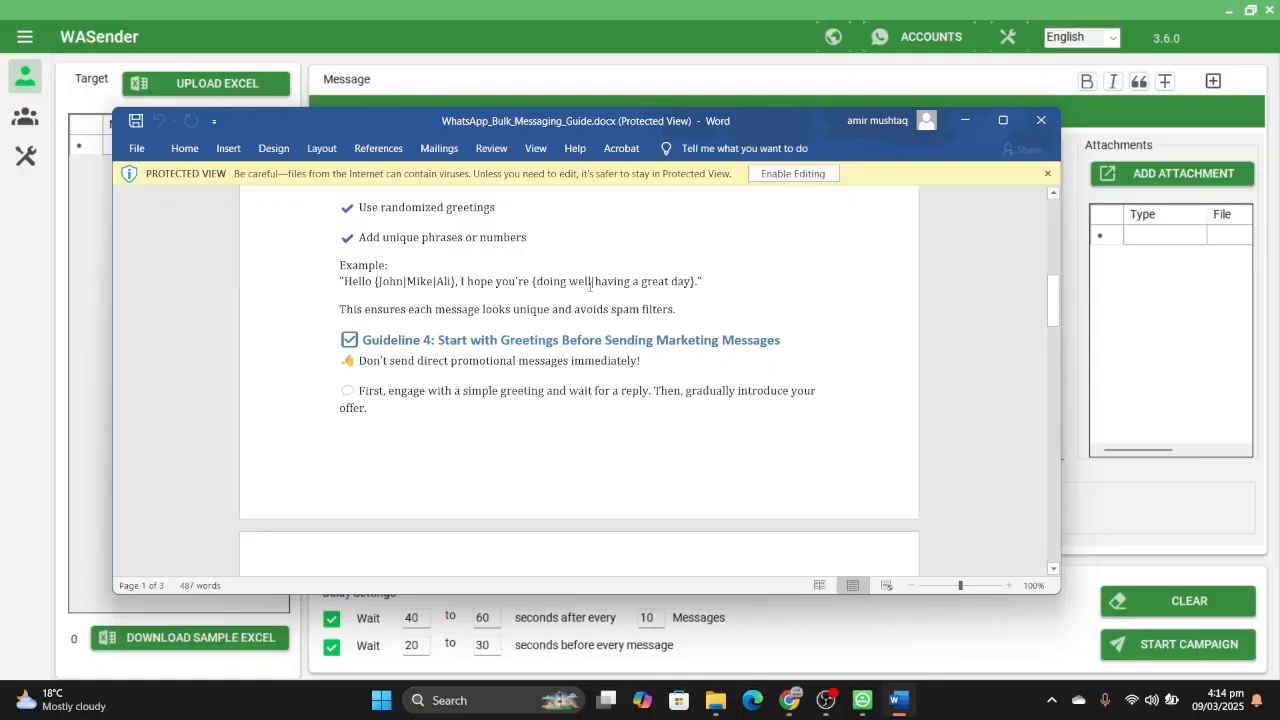
{"action": "scroll", "coordinate": [590, 285], "scroll_direction": "down", "scroll_amount": 1}
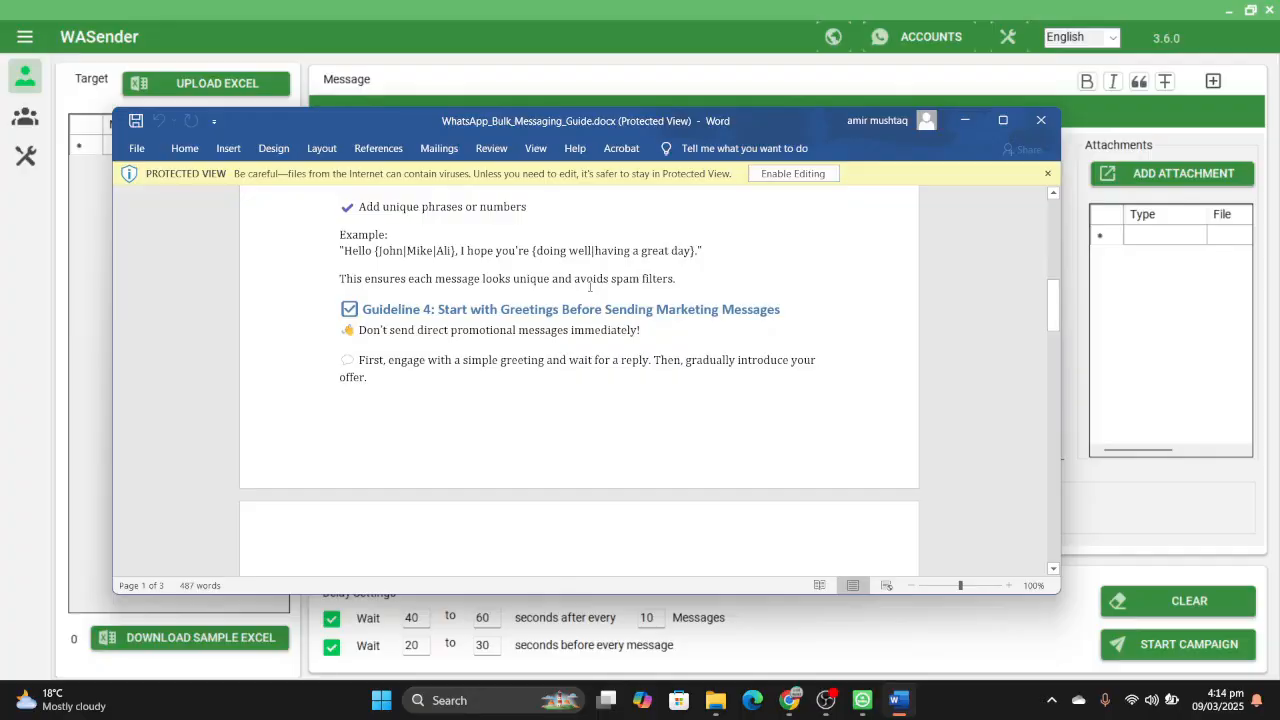
{"action": "scroll", "coordinate": [590, 287], "scroll_direction": "down", "scroll_amount": 2}
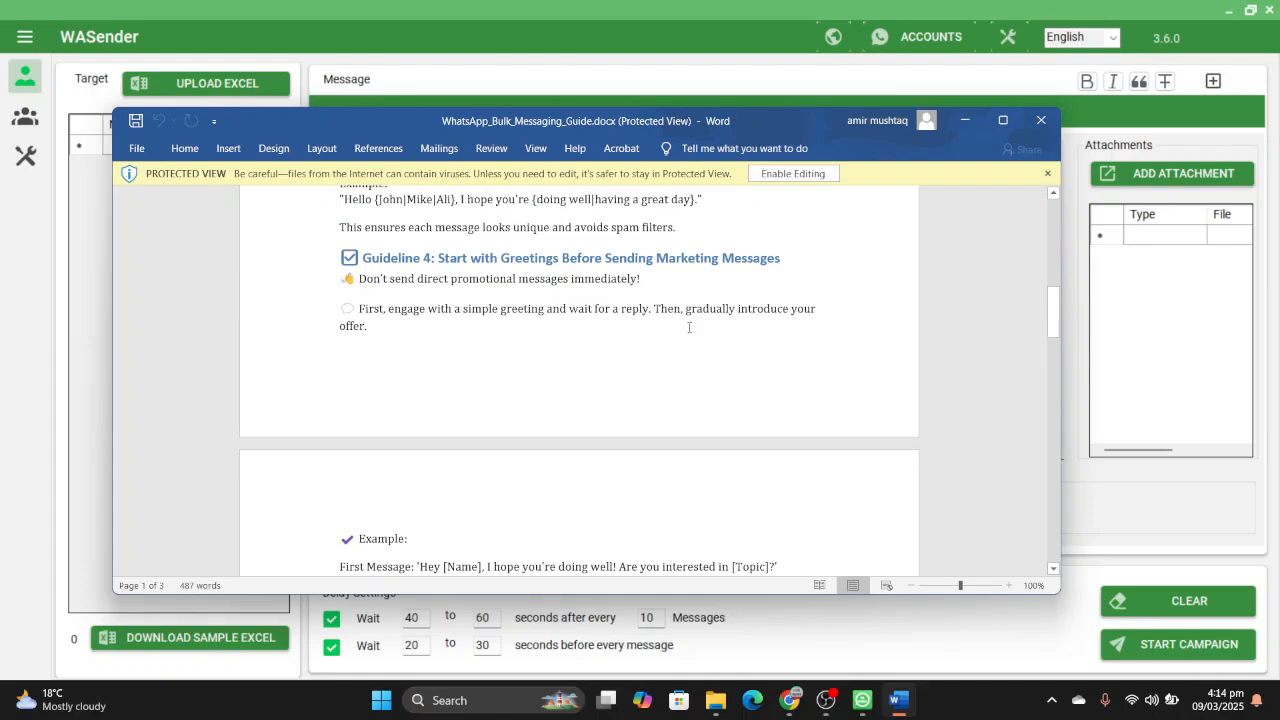
{"action": "scroll", "coordinate": [690, 328], "scroll_direction": "down", "scroll_amount": 1}
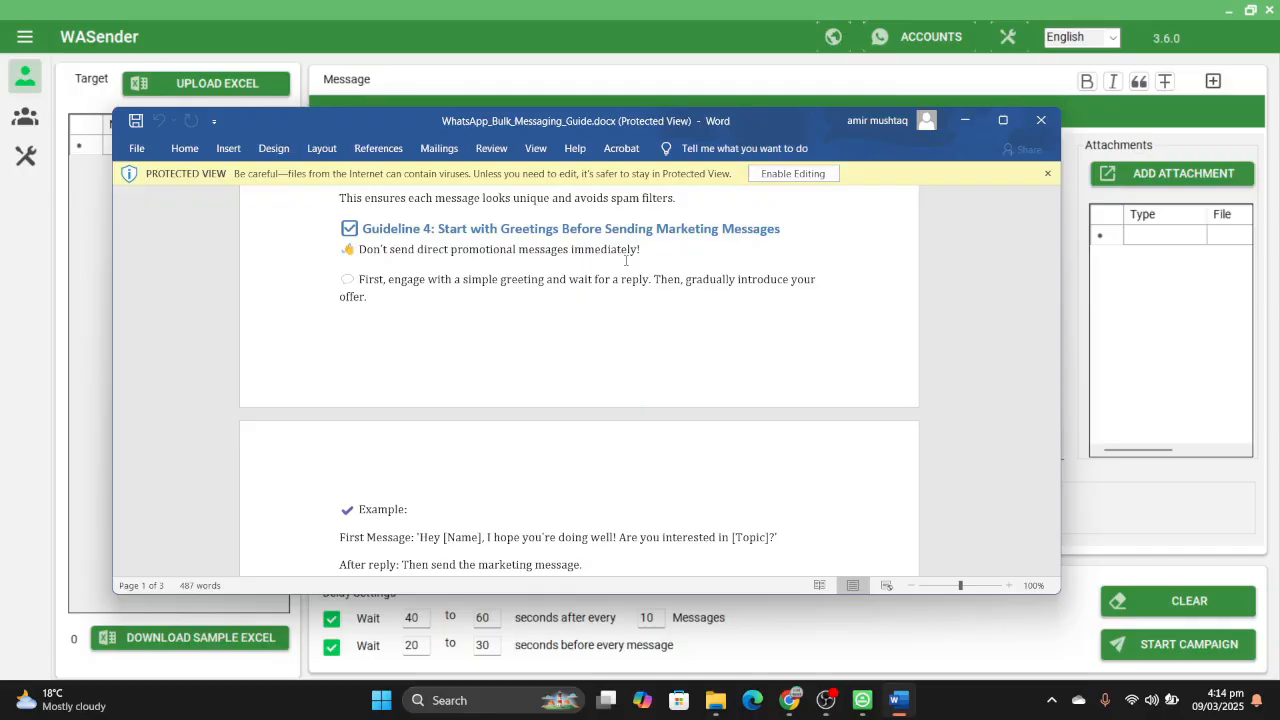
- Read the greeting example under Guideline 4 and Guidelines 5 and 6 on multiple numbers and avoiding personal or new numbers
{"action": "scroll", "coordinate": [626, 260], "scroll_direction": "down", "scroll_amount": 3}
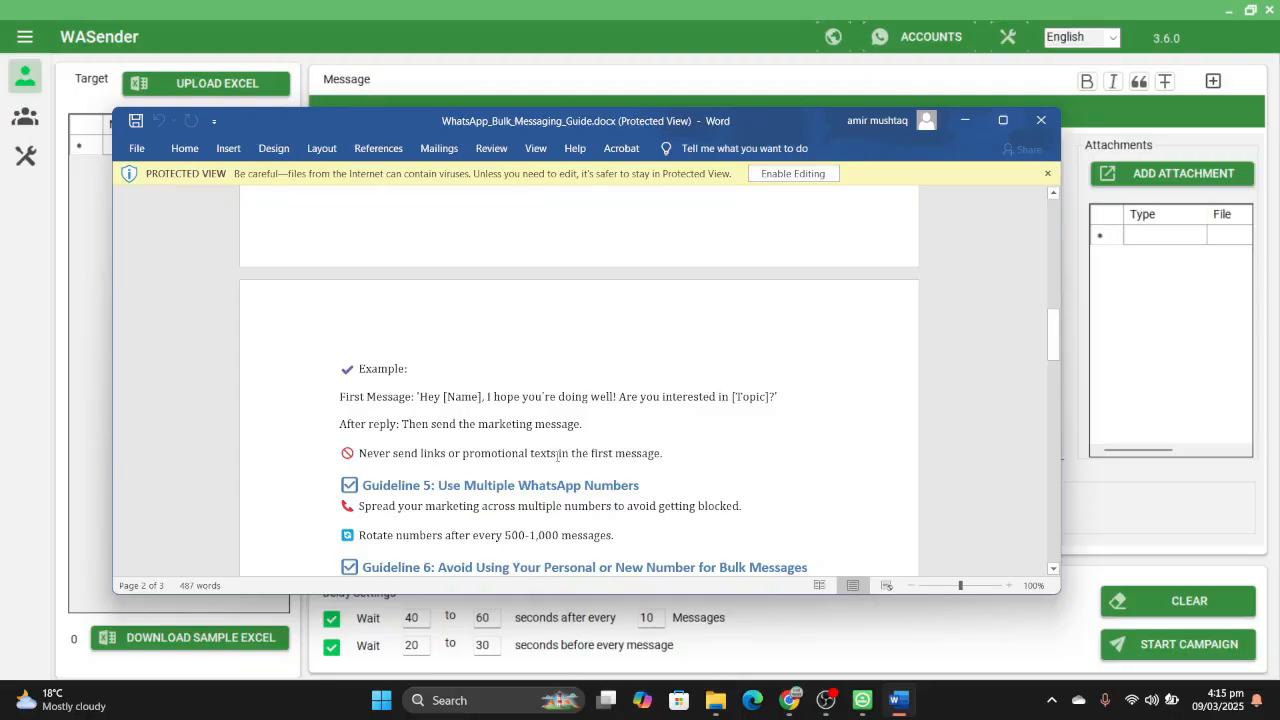
{"action": "left_click", "coordinate": [665, 458]}
{"action": "scroll", "coordinate": [548, 463], "scroll_direction": "down", "scroll_amount": 3}
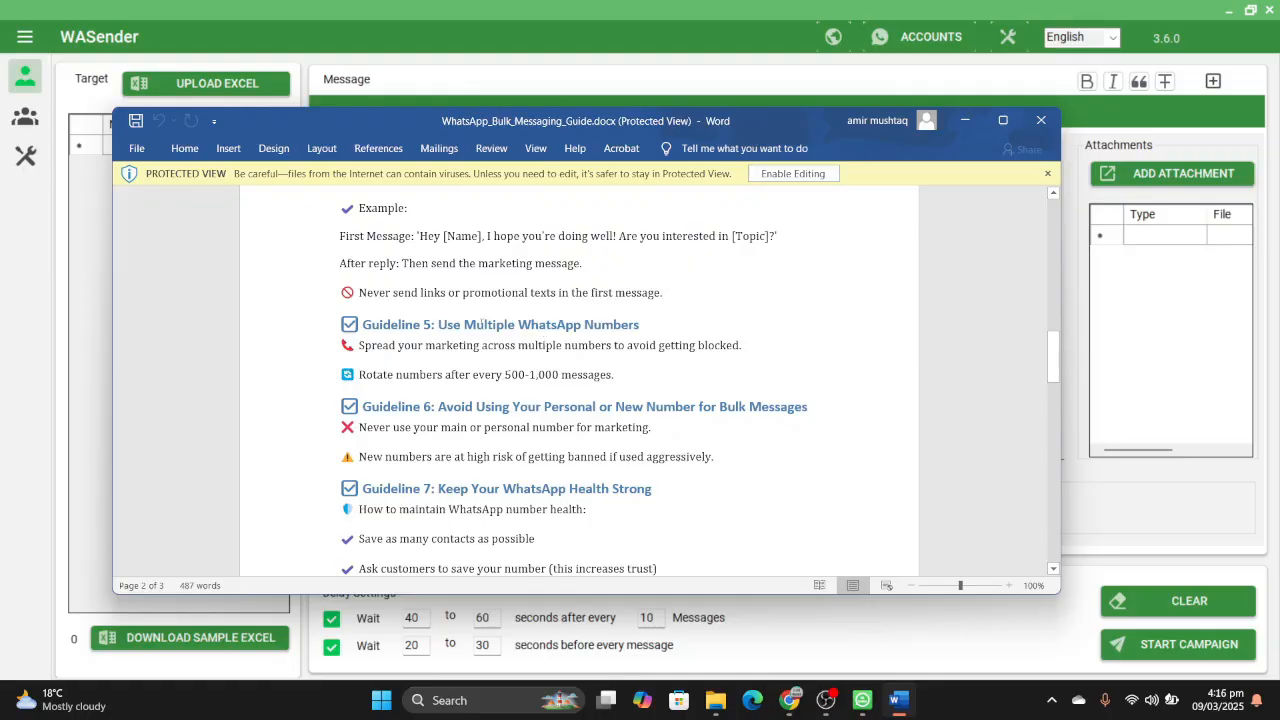
{"action": "scroll", "coordinate": [597, 332], "scroll_direction": "down", "scroll_amount": 2}
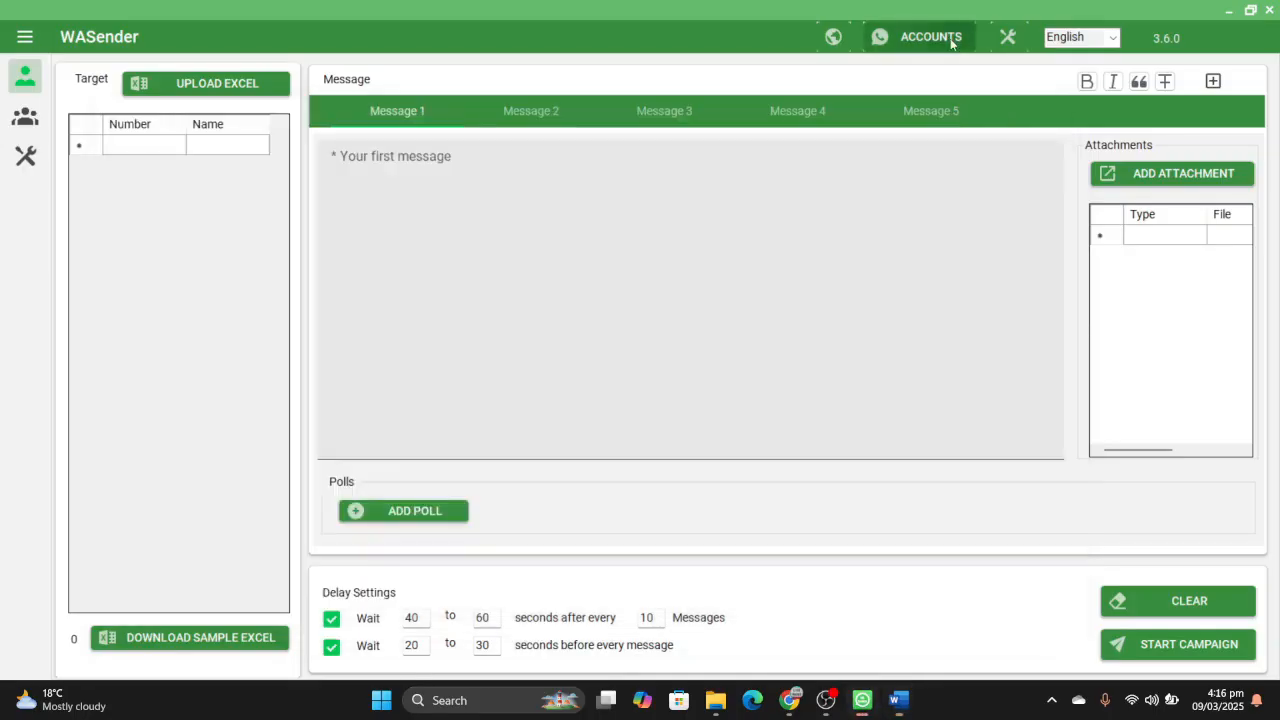
- View the sender accounts in WASender's Manage Accounts, and switch back to the WhatsApp_Bulk_Messaging_Guide document in Word
{"action": "left_click", "coordinate": [955, 44]}
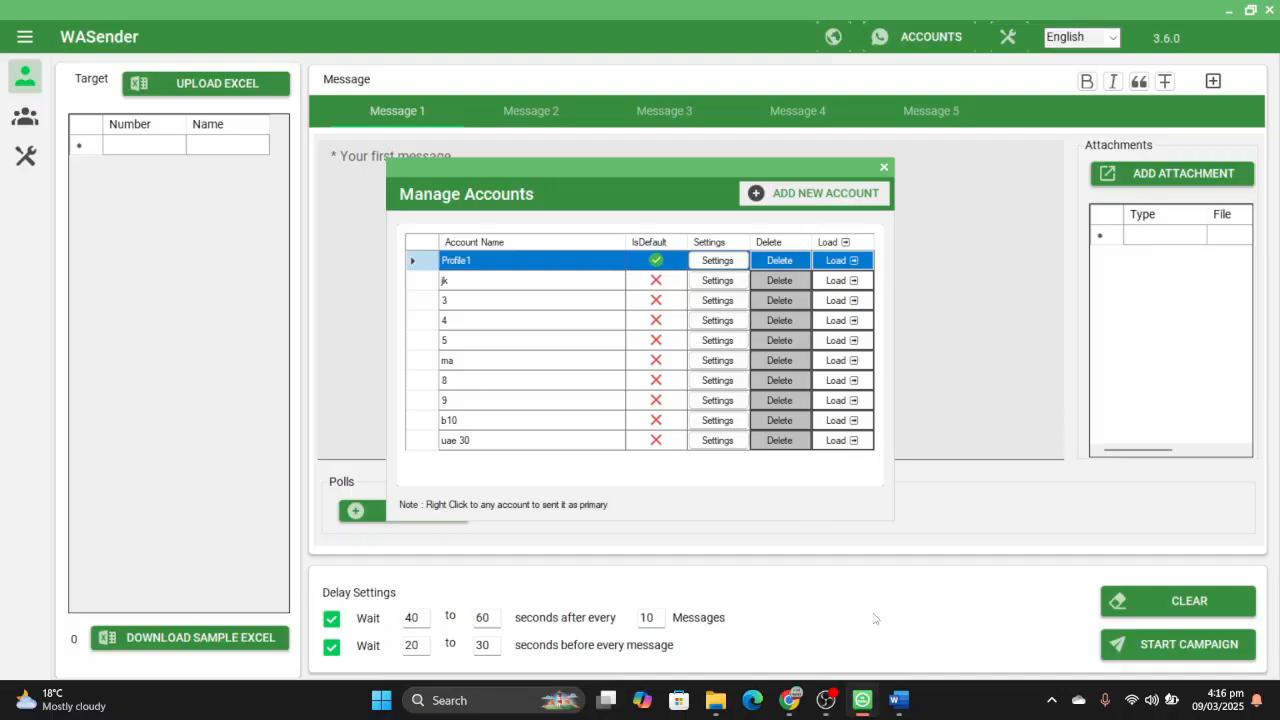
{"action": "mouse_move", "coordinate": [898, 700]}
{"action": "left_click", "coordinate": [913, 627]}
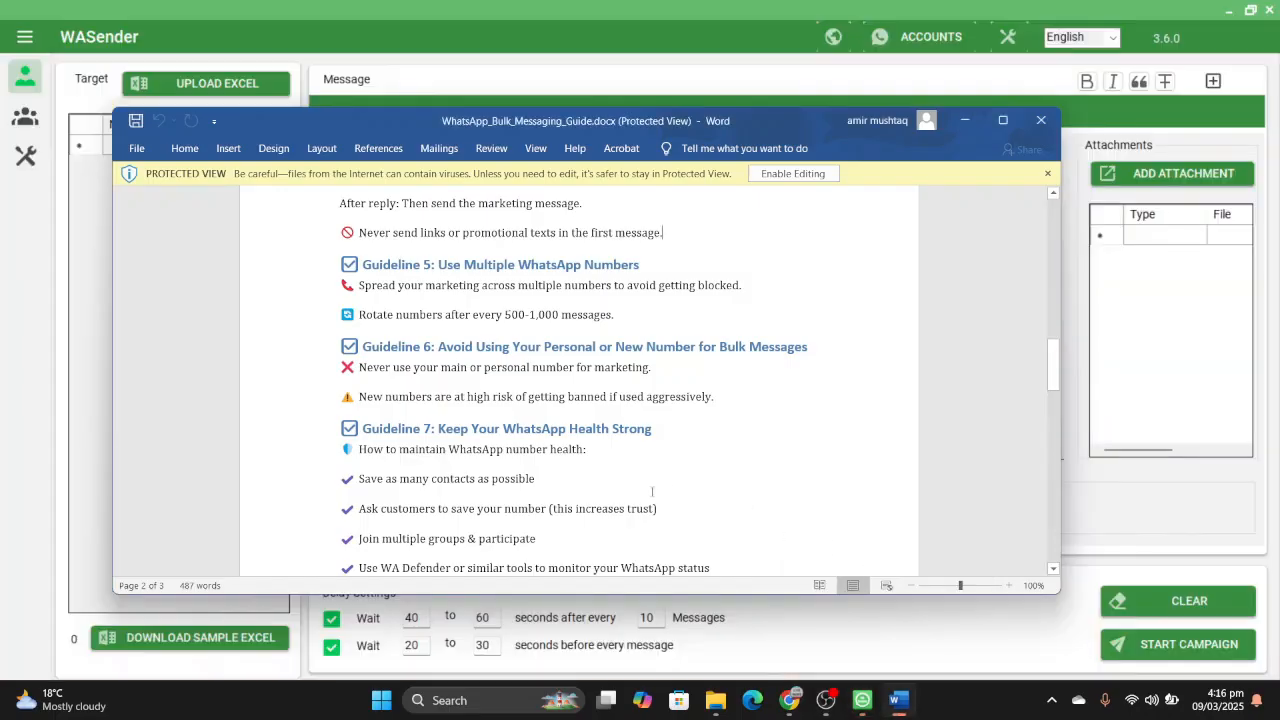
- Read Guideline 7 on WhatsApp health, Guideline 8 on the unsubscribe option and the final tips for safe bulk messaging
{"action": "scroll", "coordinate": [651, 492], "scroll_direction": "down", "scroll_amount": 2}
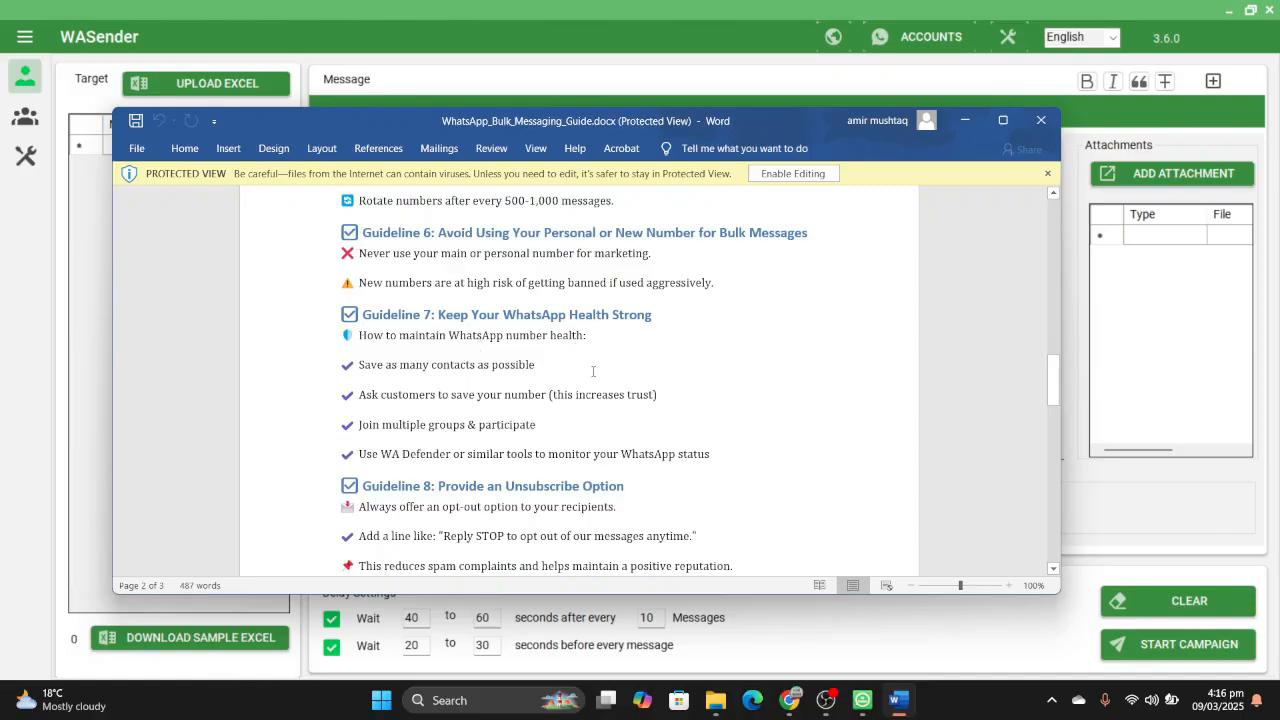
{"action": "scroll", "coordinate": [593, 371], "scroll_direction": "down", "scroll_amount": 1}
{"action": "scroll", "coordinate": [598, 300], "scroll_direction": "up", "scroll_amount": 1}
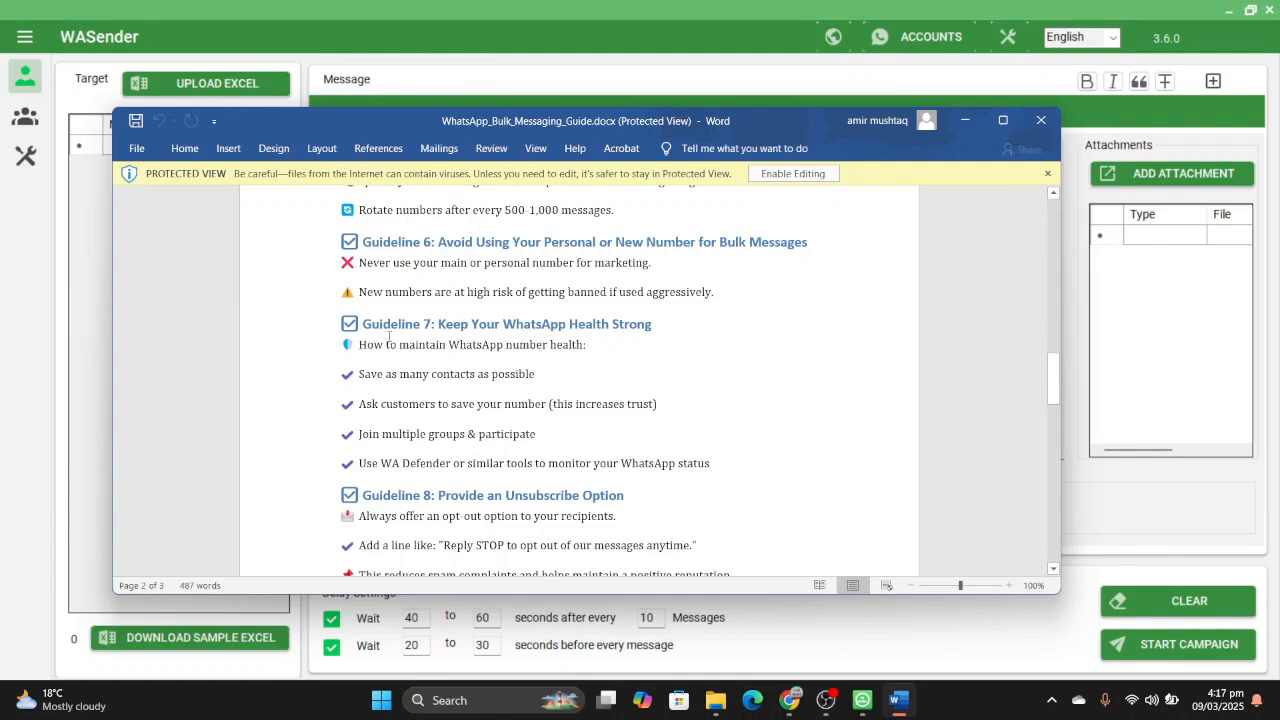
{"action": "scroll", "coordinate": [641, 381], "scroll_direction": "down", "scroll_amount": 3}
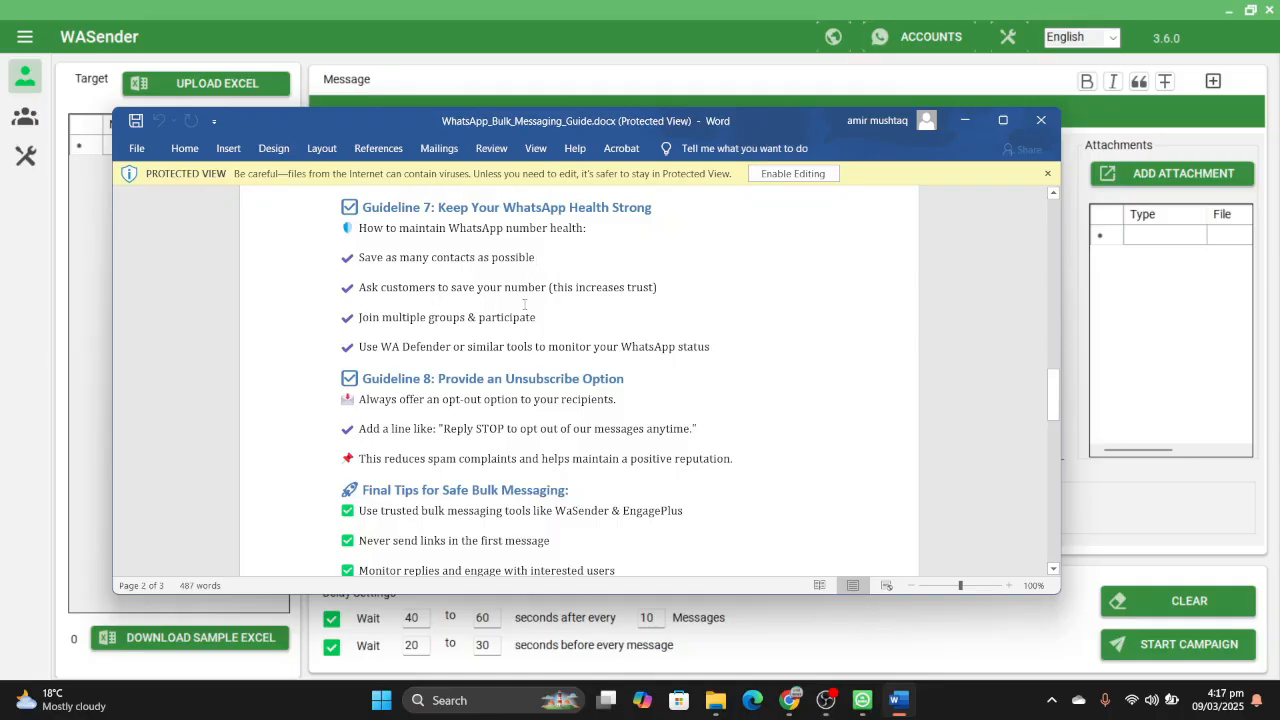
{"action": "scroll", "coordinate": [638, 291], "scroll_direction": "down", "scroll_amount": 1}
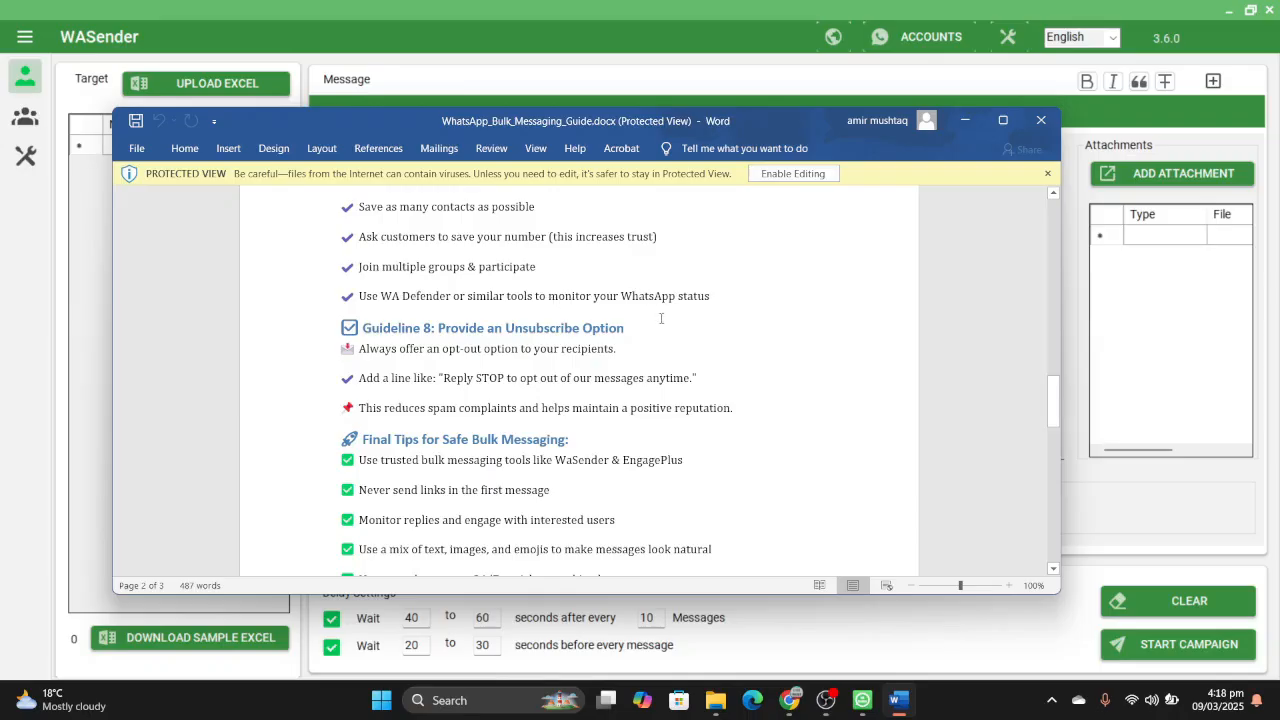
{"action": "scroll", "coordinate": [661, 318], "scroll_direction": "down", "scroll_amount": 2}
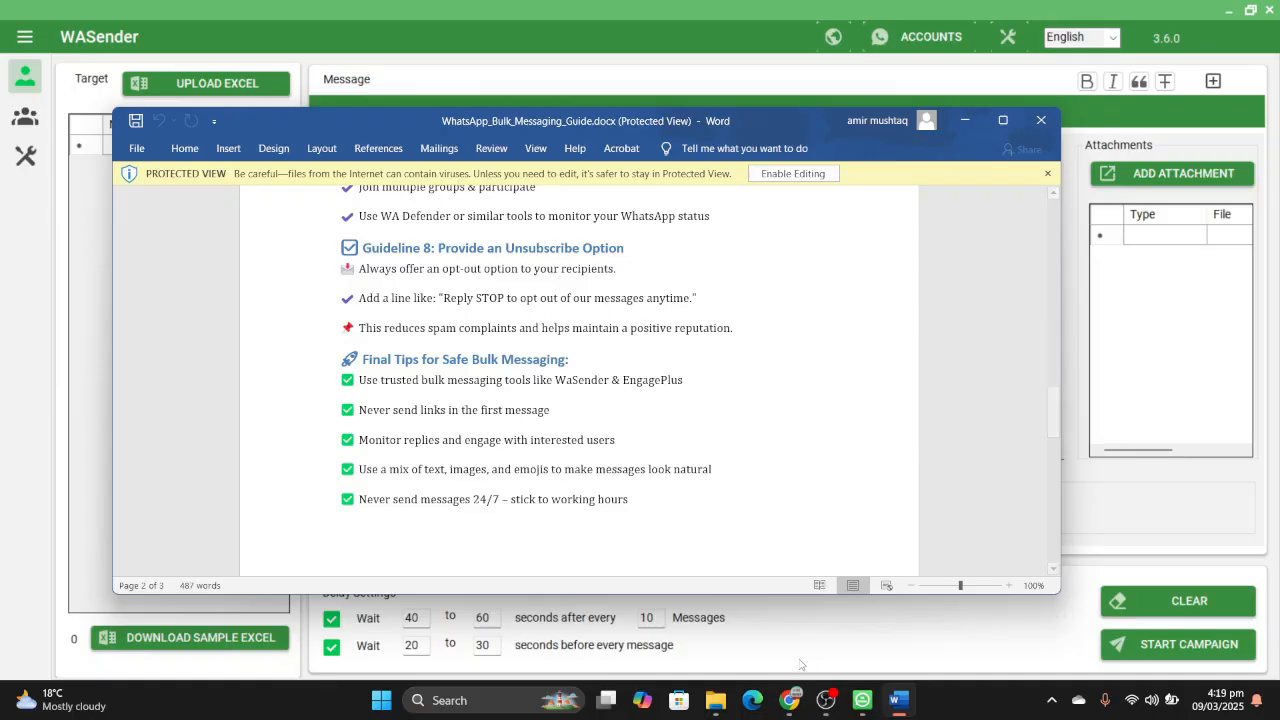
- Switch to WASender, close Manage Accounts, view the empty Add Poll form and close it, and return to the Word guide
{"action": "left_click", "coordinate": [823, 640]}
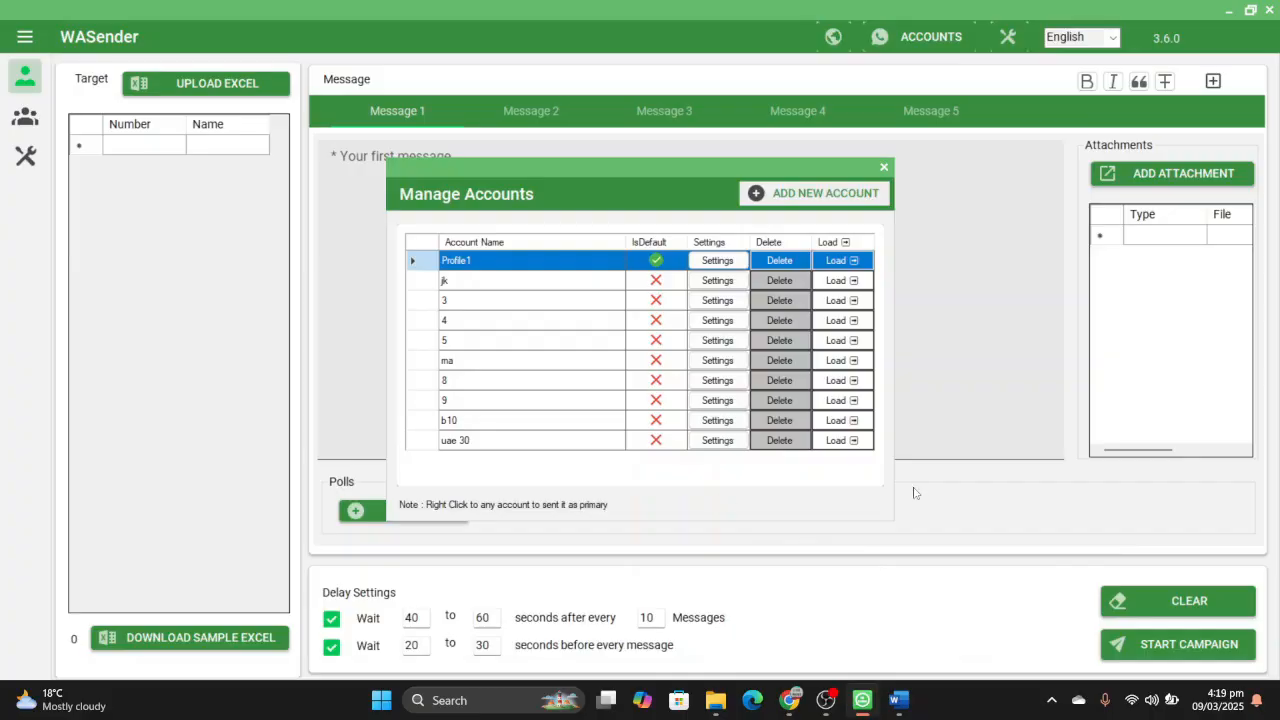
{"action": "left_click", "coordinate": [884, 167]}
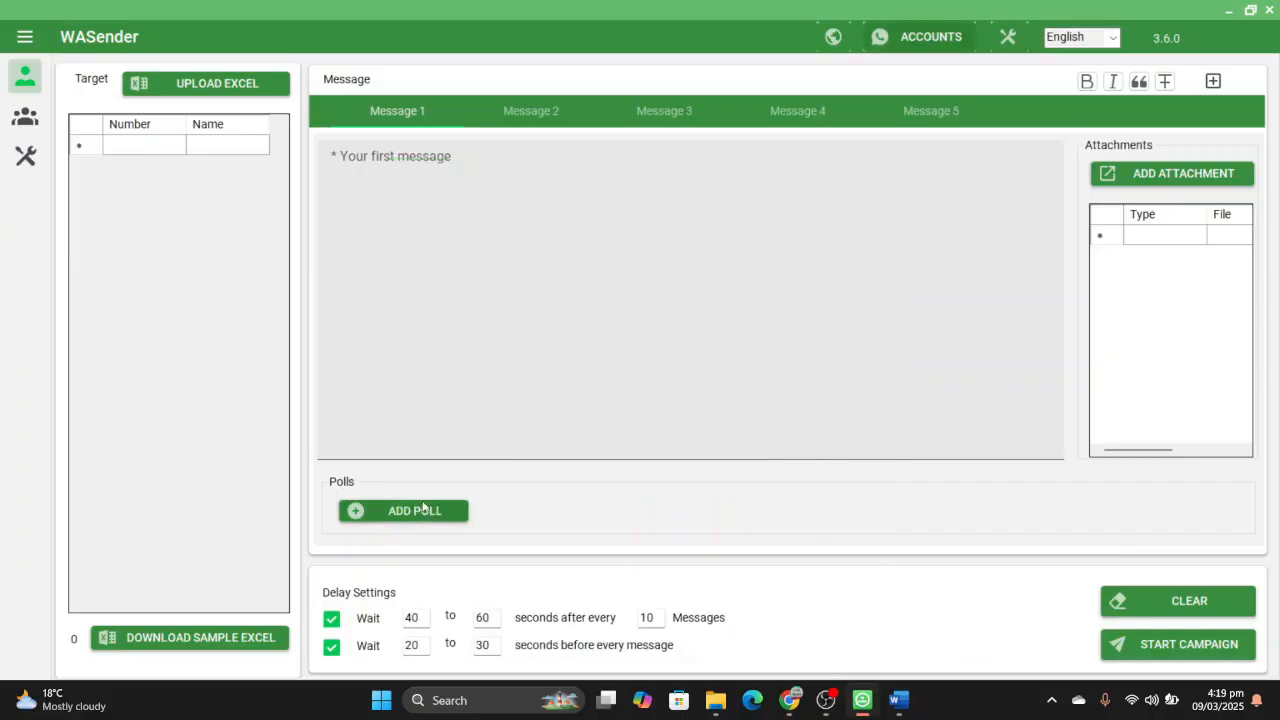
{"action": "left_click", "coordinate": [423, 510]}
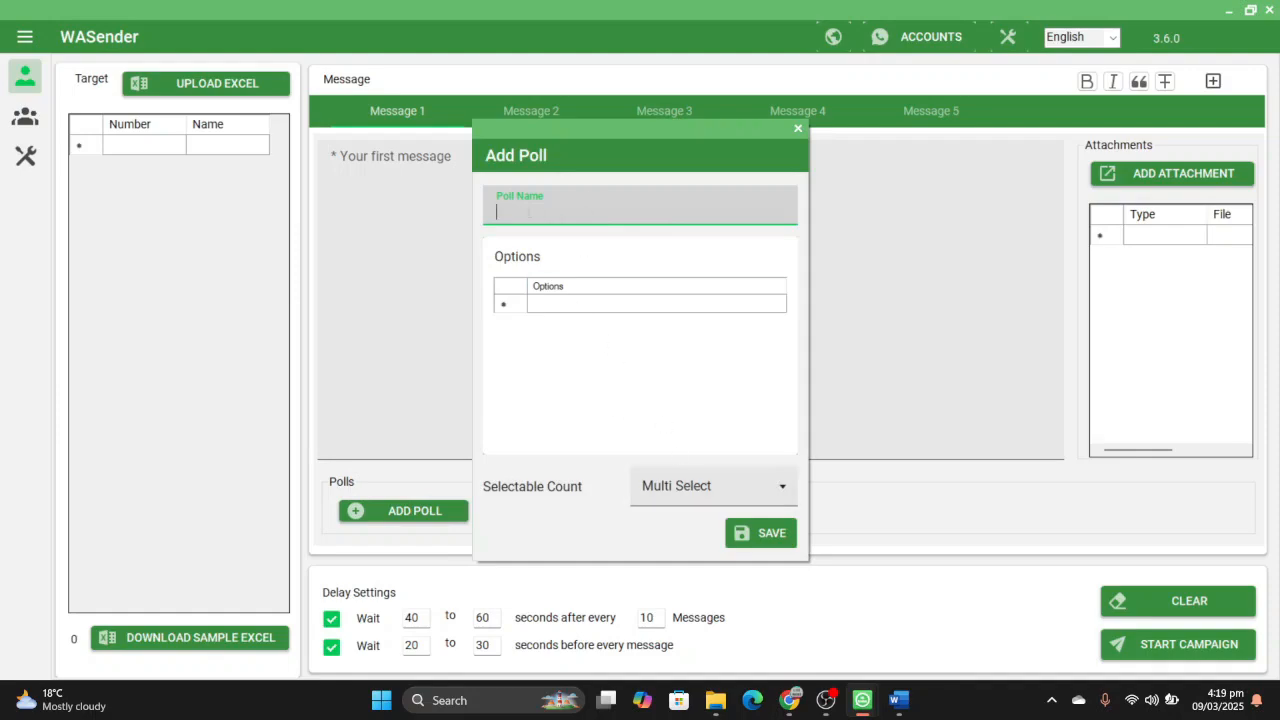
{"action": "mouse_move", "coordinate": [786, 697]}
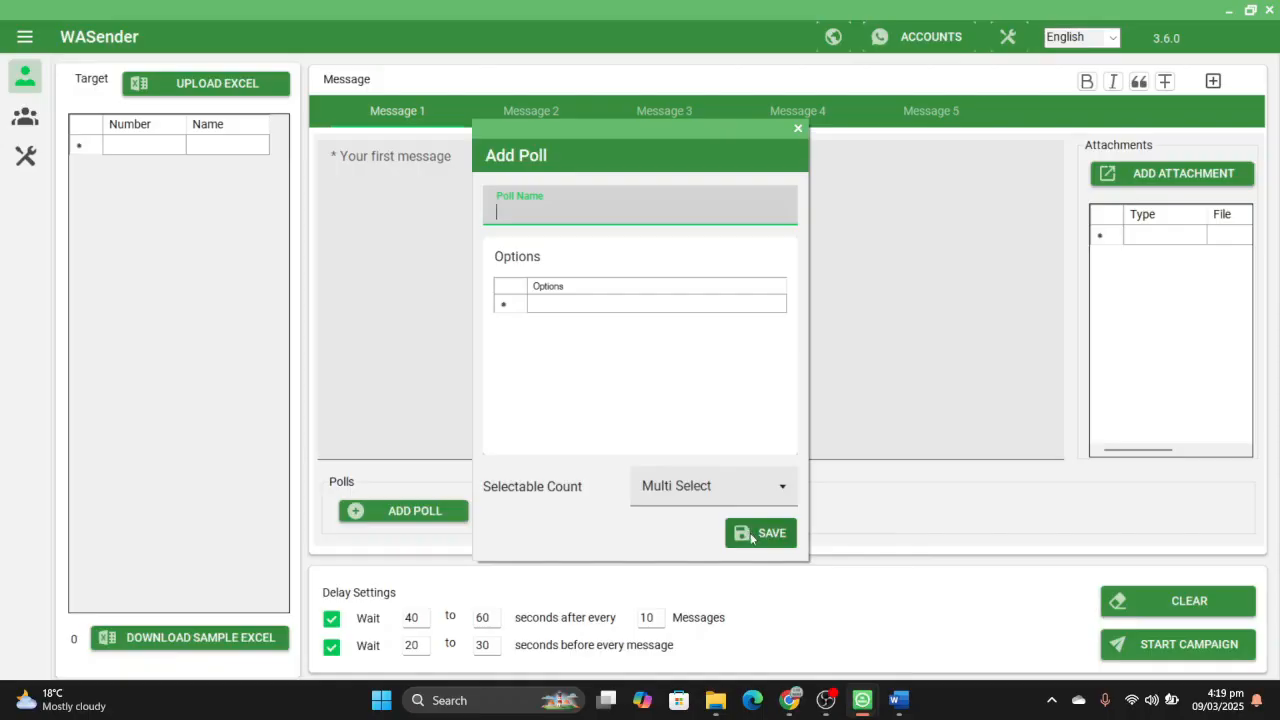
{"action": "left_click", "coordinate": [799, 129]}
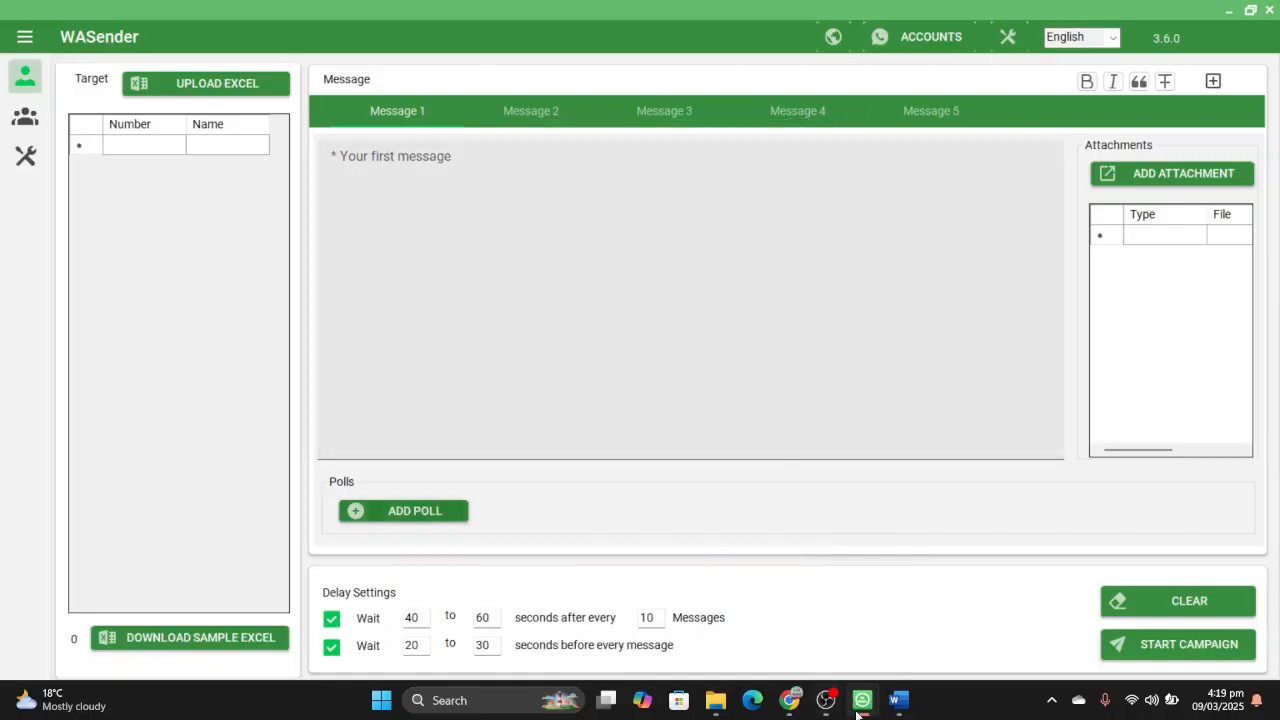
{"action": "mouse_move", "coordinate": [898, 700]}
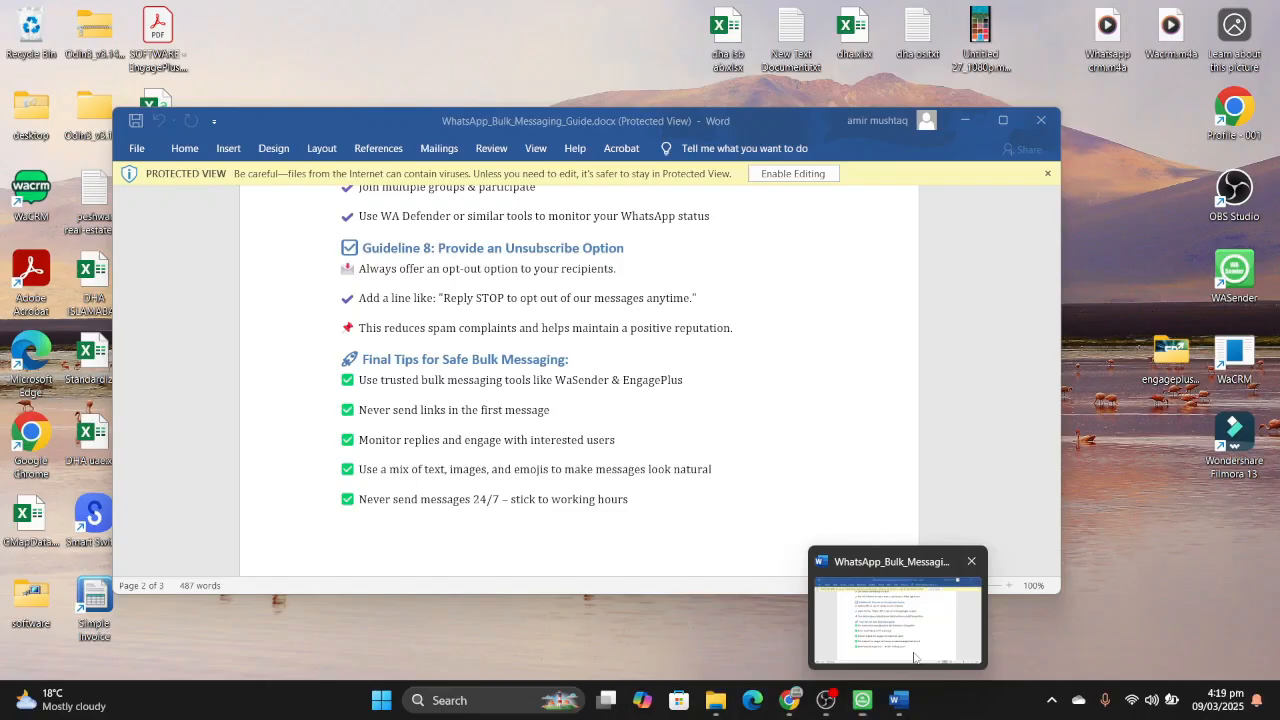
{"action": "left_click", "coordinate": [913, 660]}
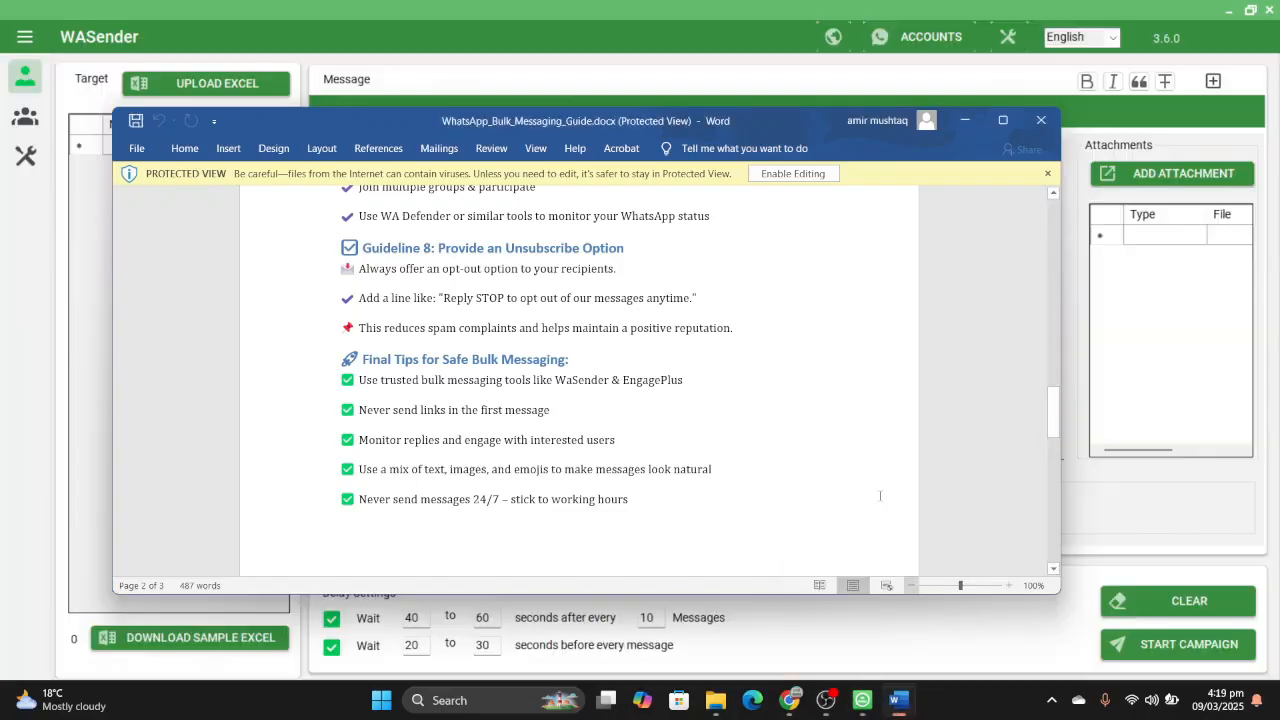
- Review the final tips and closing statement of the guide, and close the document
{"action": "scroll", "coordinate": [648, 411], "scroll_direction": "down", "scroll_amount": 3}
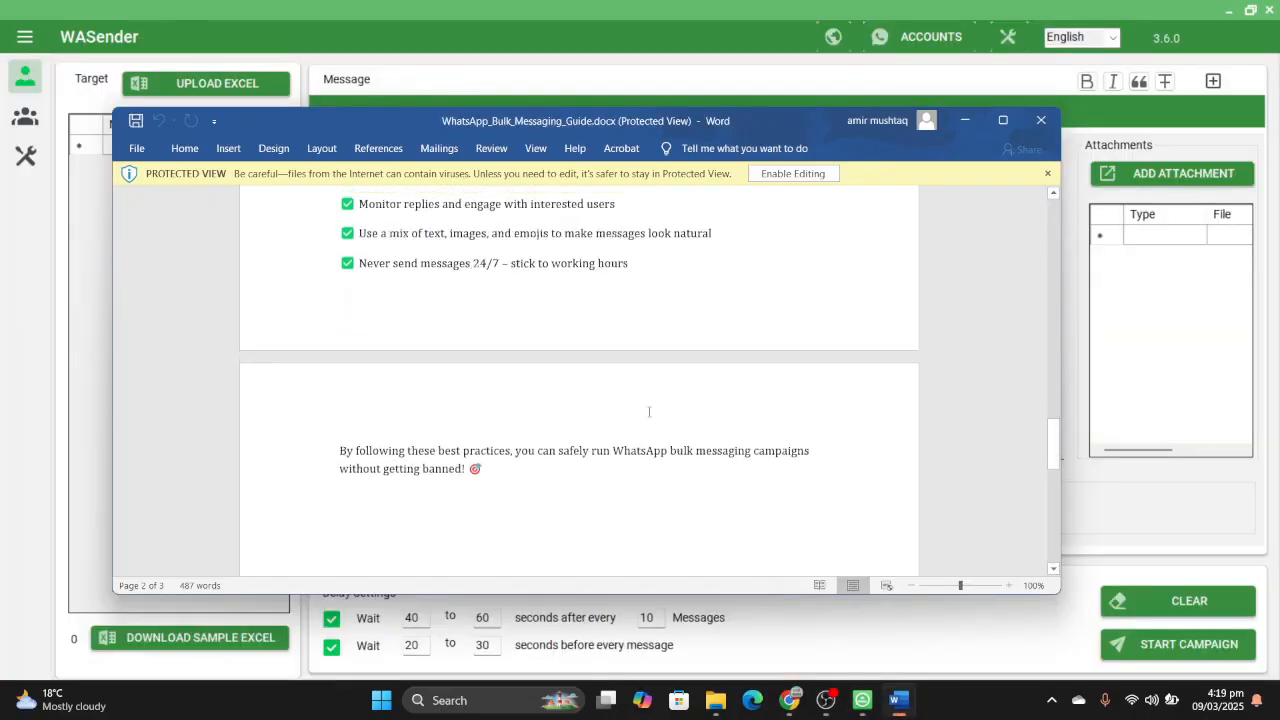
{"action": "scroll", "coordinate": [648, 411], "scroll_direction": "up", "scroll_amount": 1}
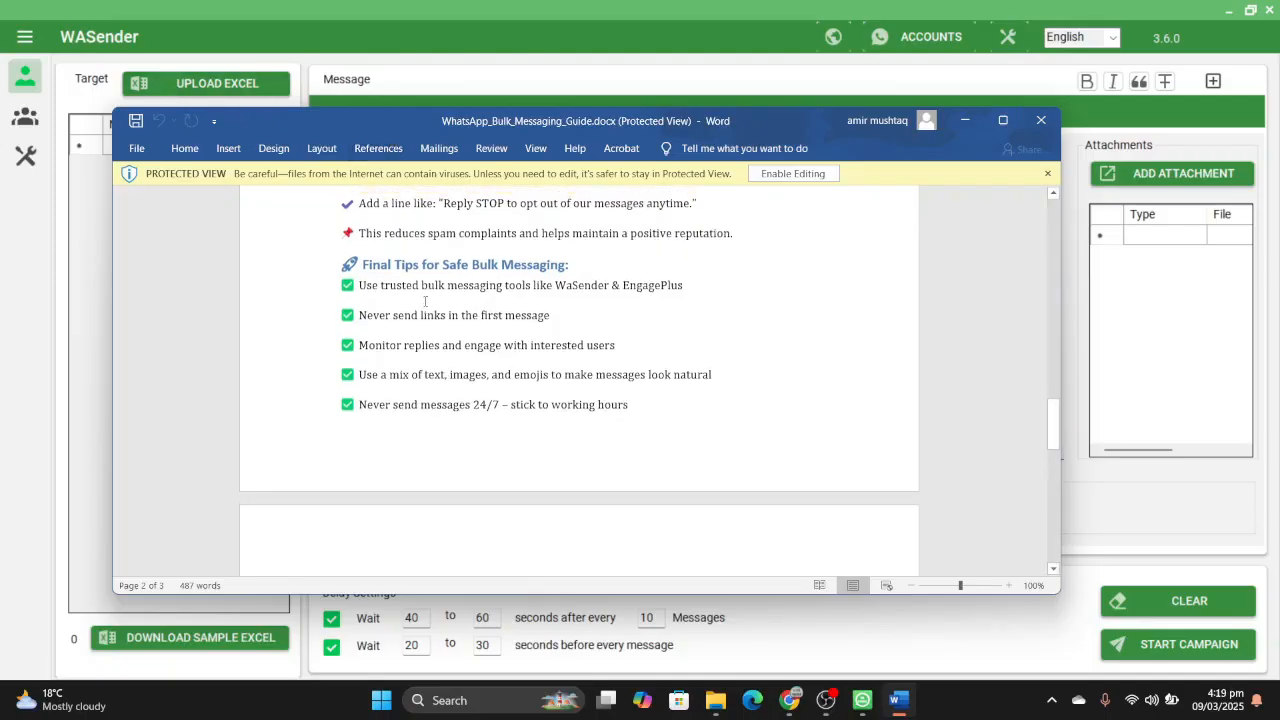
{"action": "scroll", "coordinate": [425, 300], "scroll_direction": "up", "scroll_amount": 2}
{"action": "scroll", "coordinate": [425, 300], "scroll_direction": "down", "scroll_amount": 3}
{"action": "scroll", "coordinate": [425, 300], "scroll_direction": "up", "scroll_amount": 3}
{"action": "scroll", "coordinate": [440, 280], "scroll_direction": "down", "scroll_amount": 2}
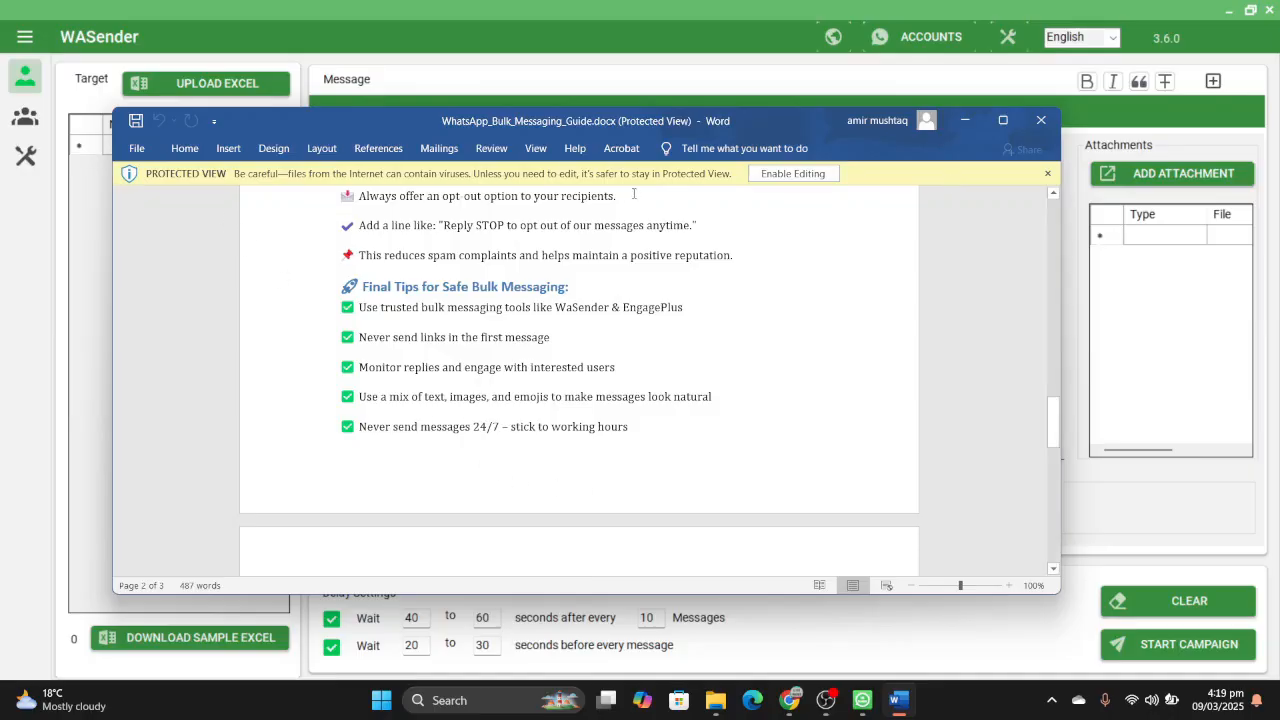
{"action": "left_click", "coordinate": [1054, 125]}
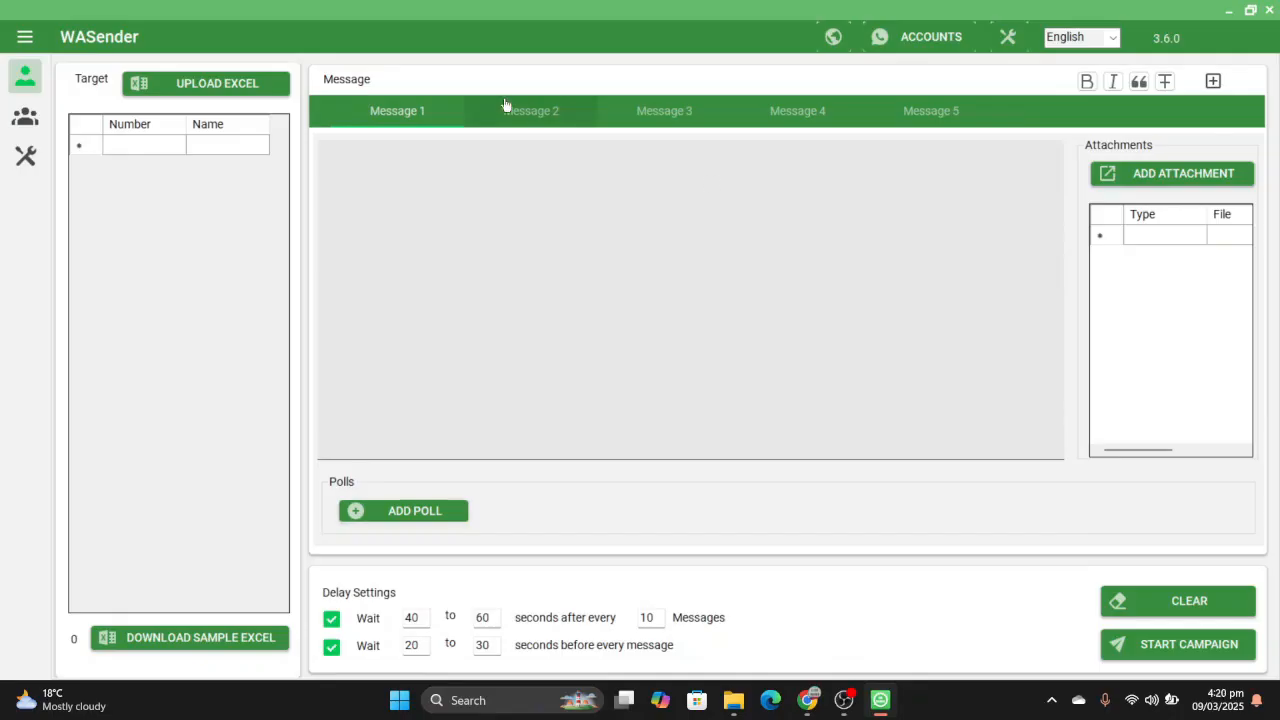
- Upload Label_Extract_All_Numbers_from_Label_Lead_275.xlsx as the target contact list and look through the imported numbers and names
{"action": "left_click", "coordinate": [258, 81]}
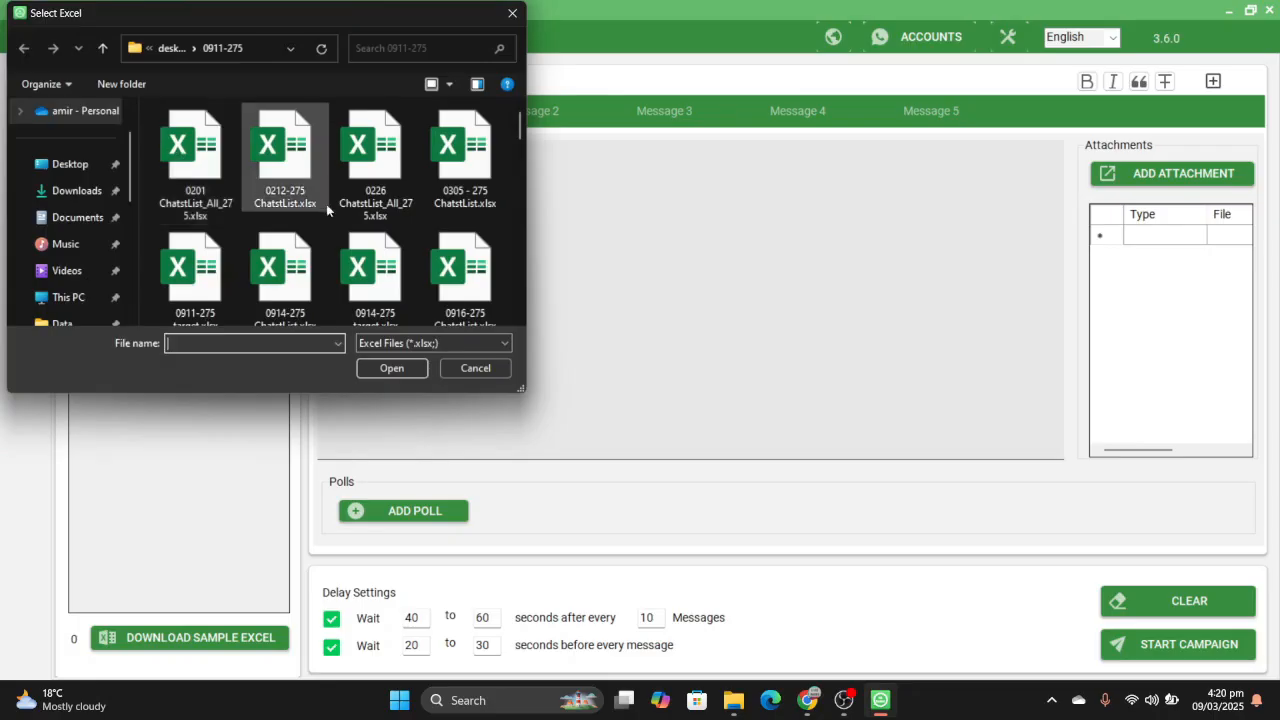
{"action": "scroll", "coordinate": [326, 206], "scroll_direction": "down", "scroll_amount": 10}
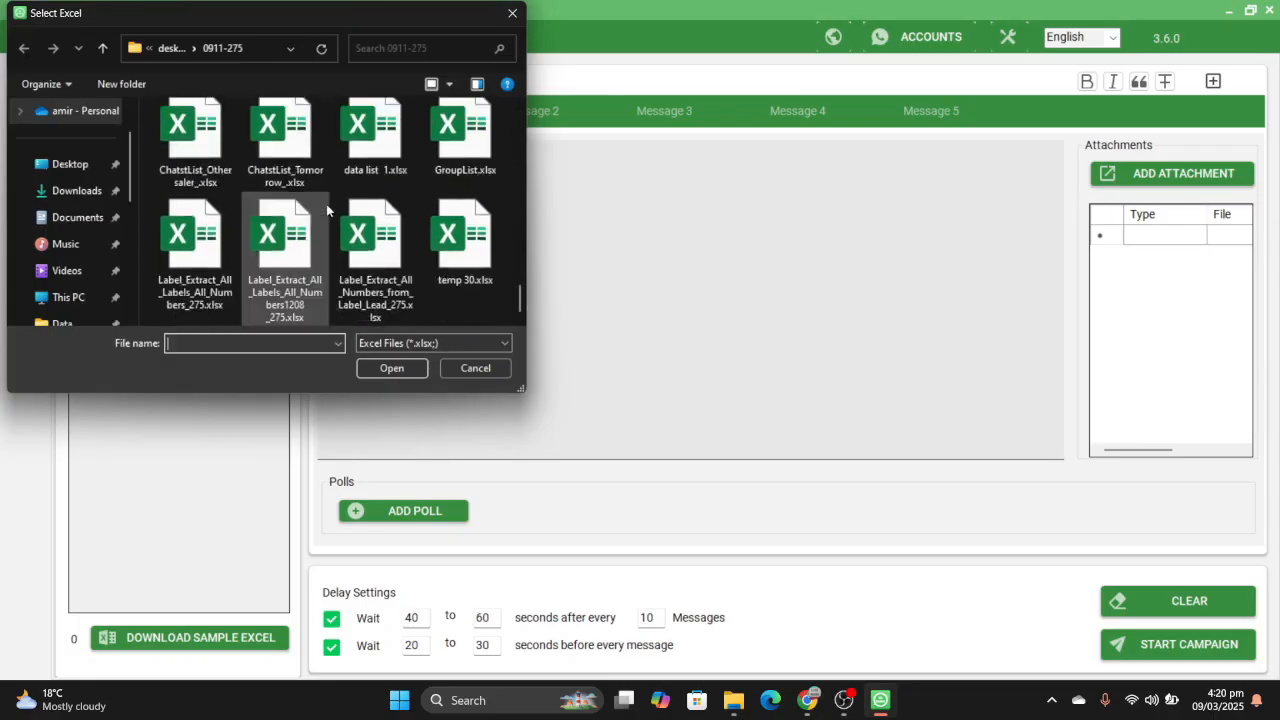
{"action": "left_click", "coordinate": [392, 292]}
{"action": "left_click", "coordinate": [394, 369]}
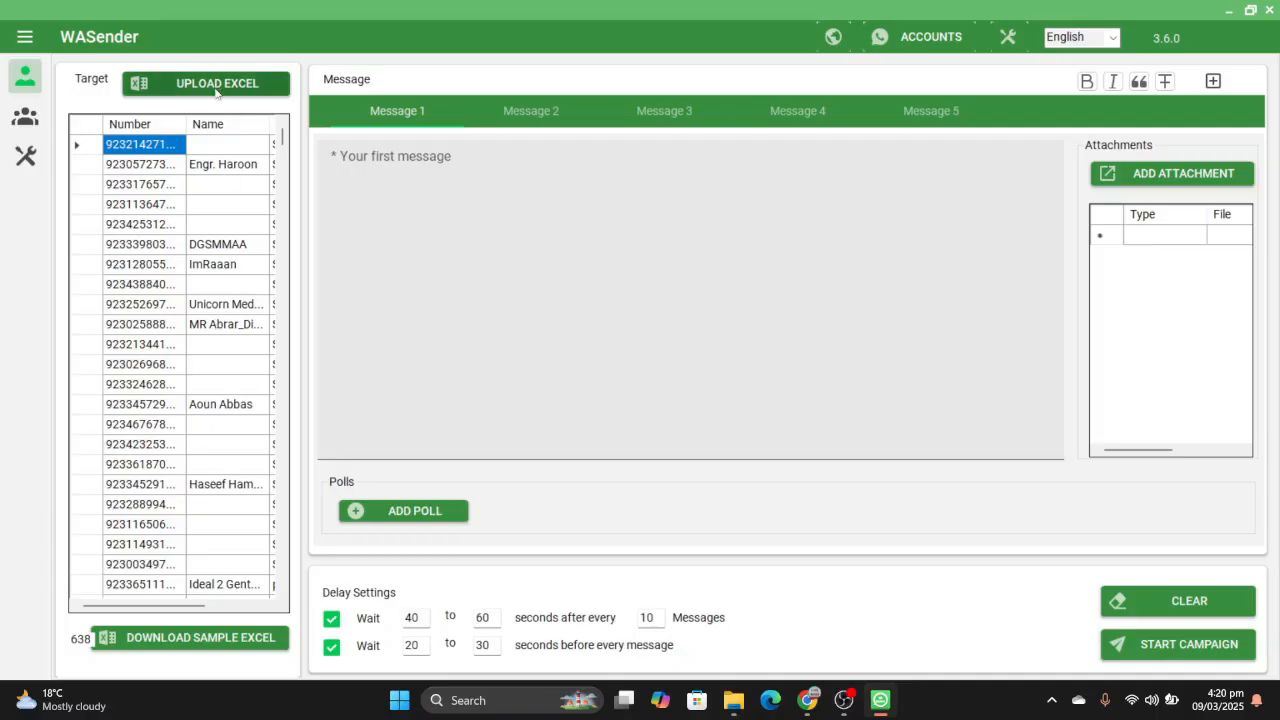
{"action": "scroll", "coordinate": [237, 325], "scroll_direction": "down", "scroll_amount": 3}
{"action": "scroll", "coordinate": [237, 325], "scroll_direction": "down", "scroll_amount": 20}
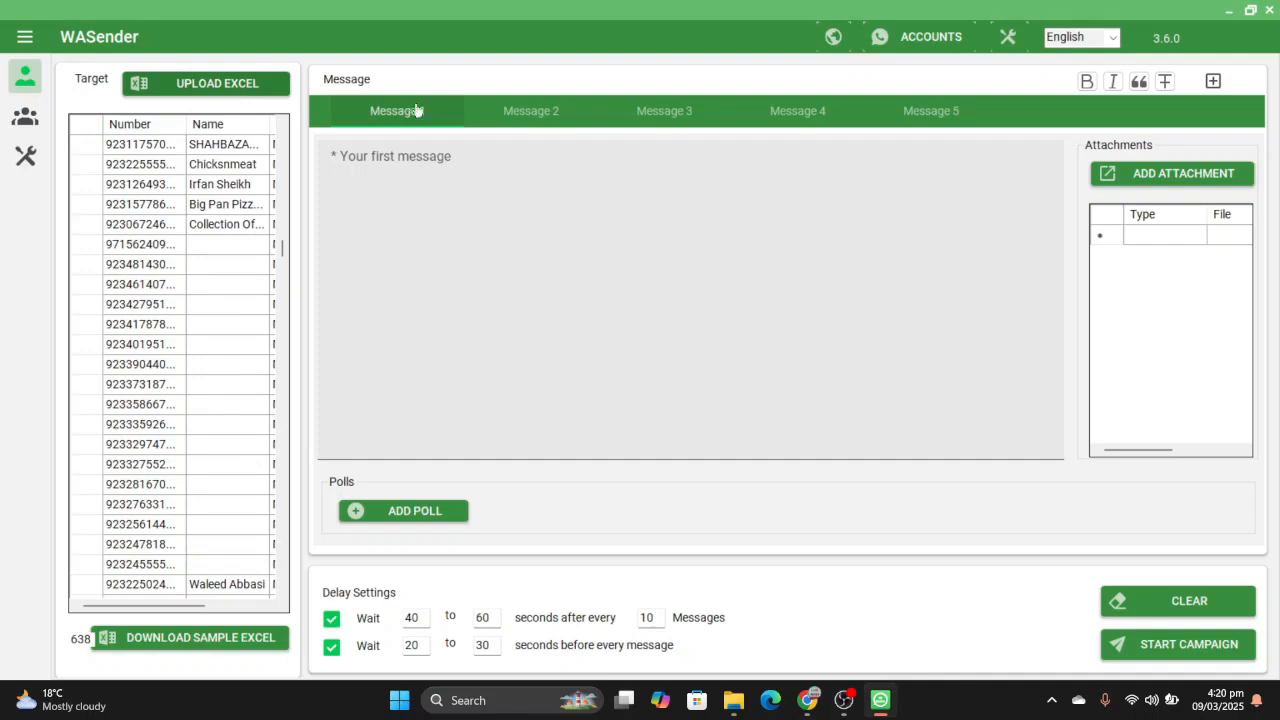
- Enter the greeting "salam" as the text of Message 1
{"action": "left_click", "coordinate": [418, 173]}
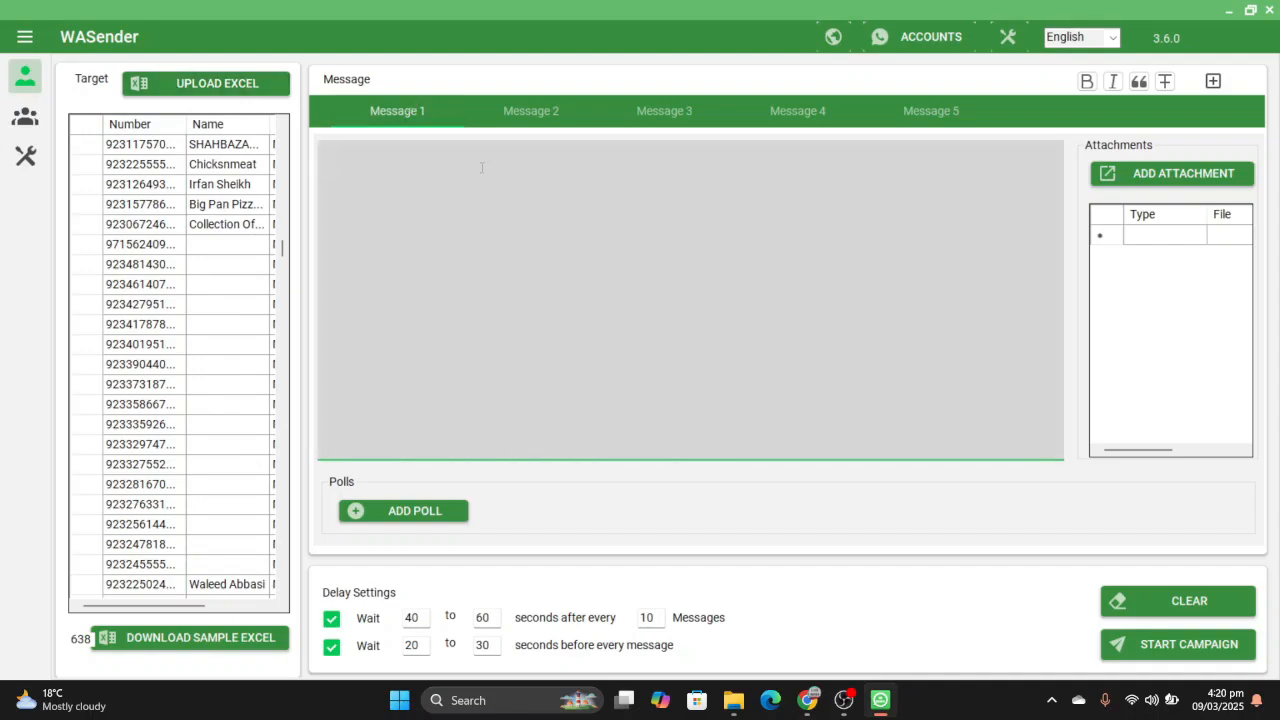
{"action": "type", "text": "salam"}
{"action": "left_click", "coordinate": [1218, 88]}
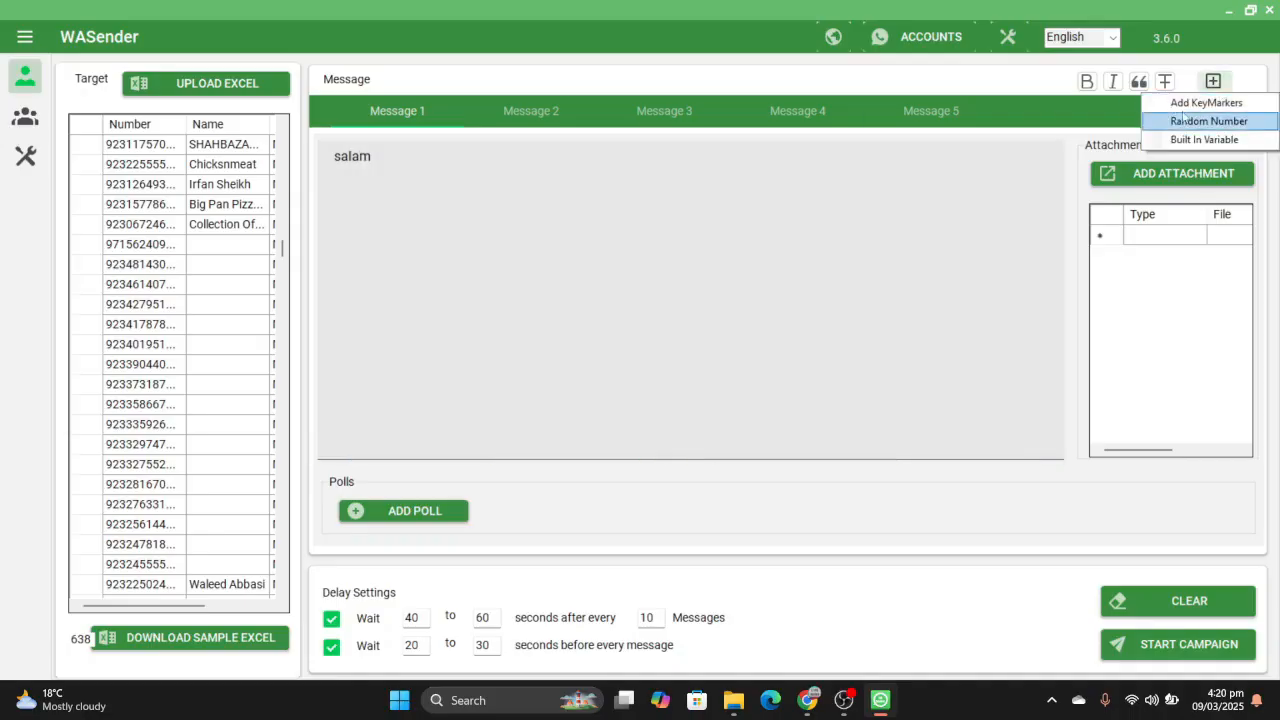
{"action": "left_click", "coordinate": [1210, 124]}
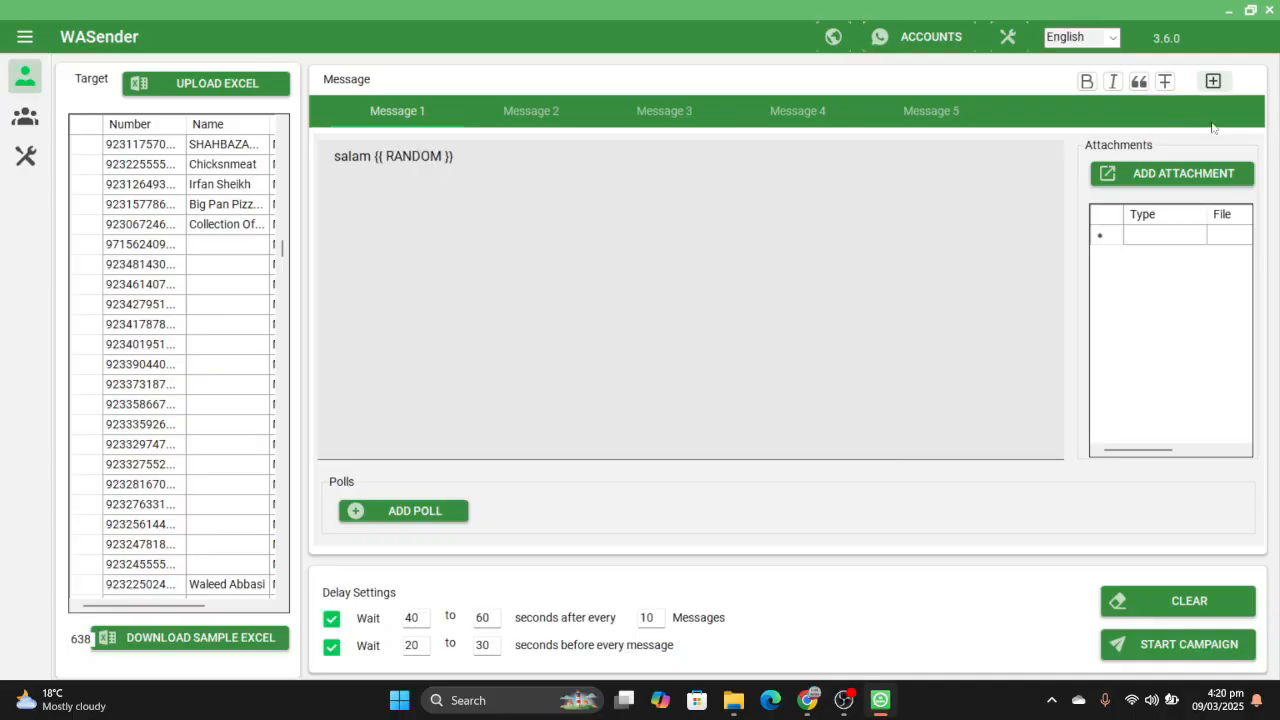
{"action": "left_click", "coordinate": [477, 160]}
{"action": "key", "text": "BackSpace"}
{"action": "key", "text": "BackSpace"}
{"action": "key", "text": "BackSpace"}
{"action": "key", "text": "BackSpace"}
{"action": "key", "text": "BackSpace"}
{"action": "key", "text": "BackSpace"}
{"action": "key", "text": "BackSpace"}
{"action": "key", "text": "BackSpace"}
{"action": "key", "text": "BackSpace"}
{"action": "key", "text": "BackSpace"}
{"action": "key", "text": "BackSpace"}
{"action": "key", "text": "BackSpace"}
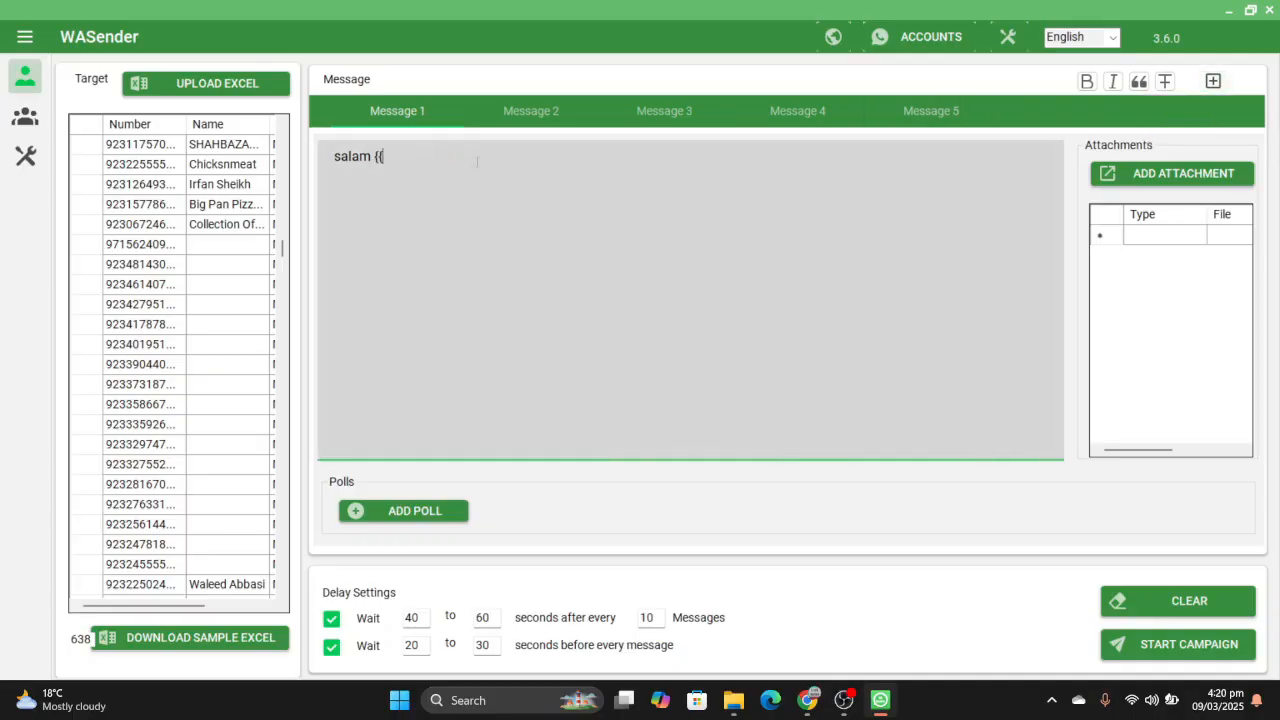
- Insert the built-in Name variable after "salam" in Message 1 and check the Name column of the target list
{"action": "left_click", "coordinate": [1213, 81]}
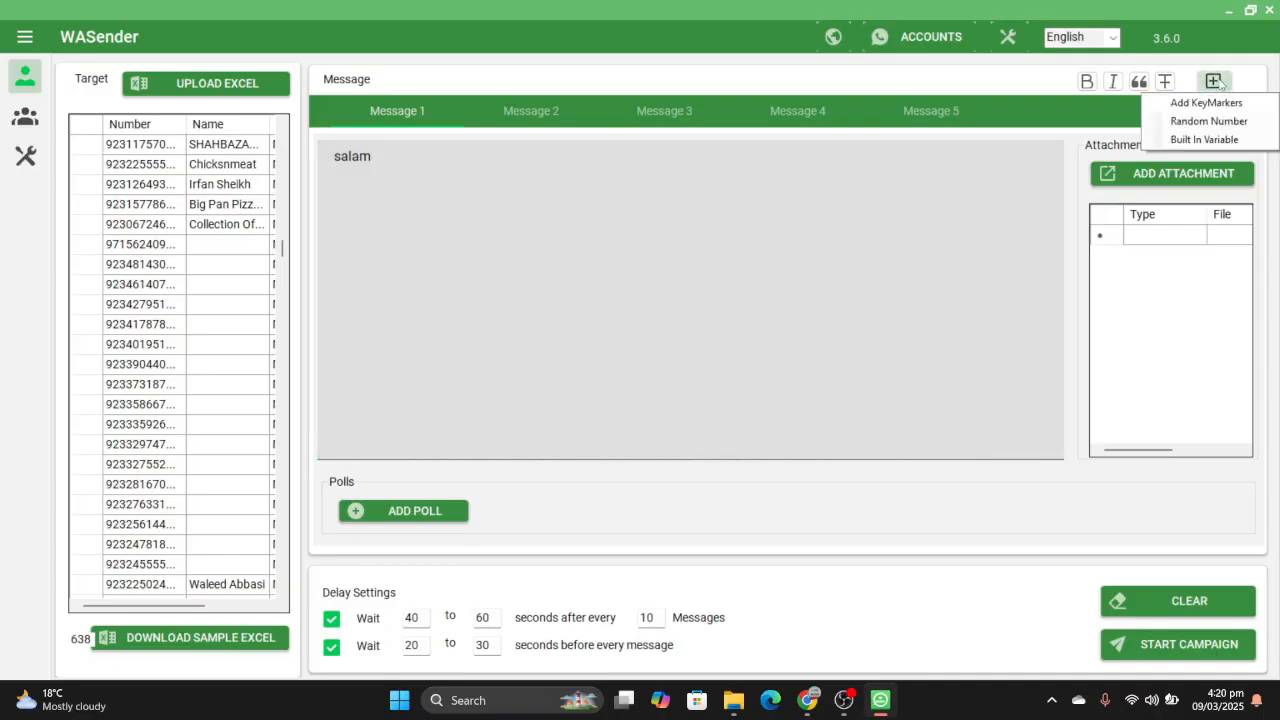
{"action": "left_click", "coordinate": [1219, 140]}
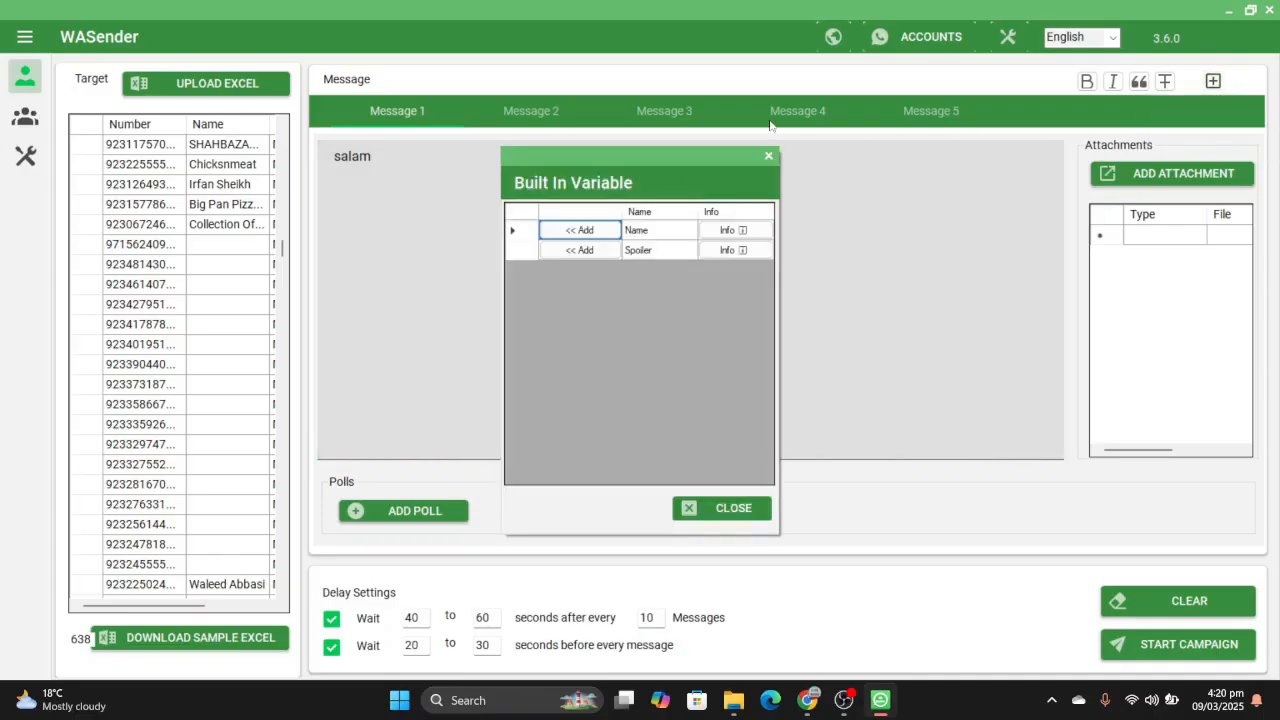
{"action": "left_click", "coordinate": [600, 231]}
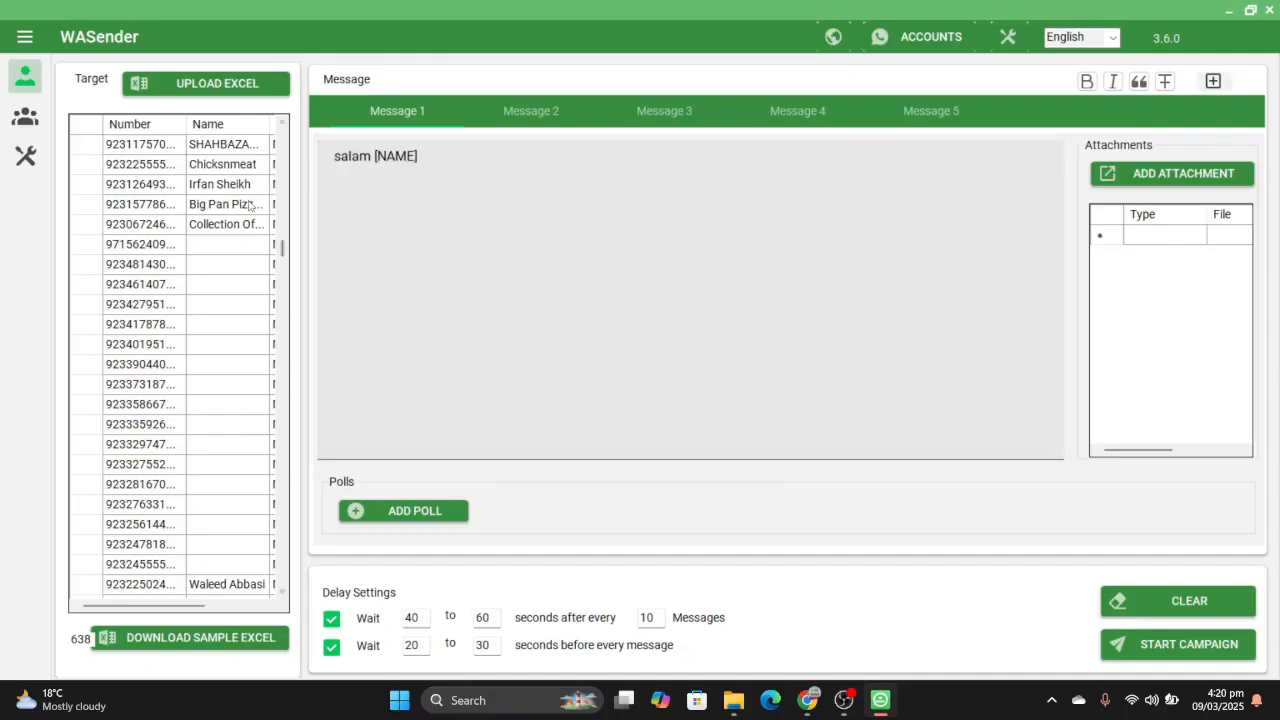
{"action": "scroll", "coordinate": [258, 192], "scroll_direction": "up", "scroll_amount": 6}
{"action": "scroll", "coordinate": [258, 192], "scroll_direction": "up", "scroll_amount": 10}
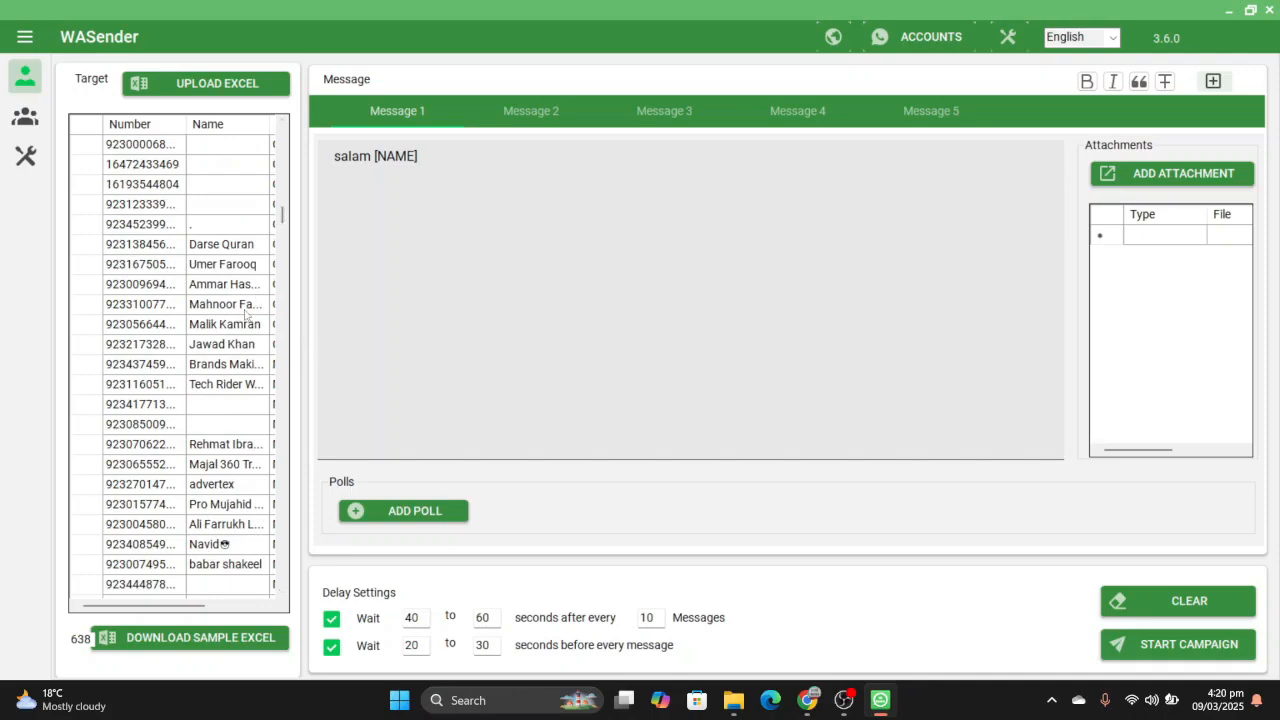
{"action": "scroll", "coordinate": [253, 313], "scroll_direction": "down", "scroll_amount": 3}
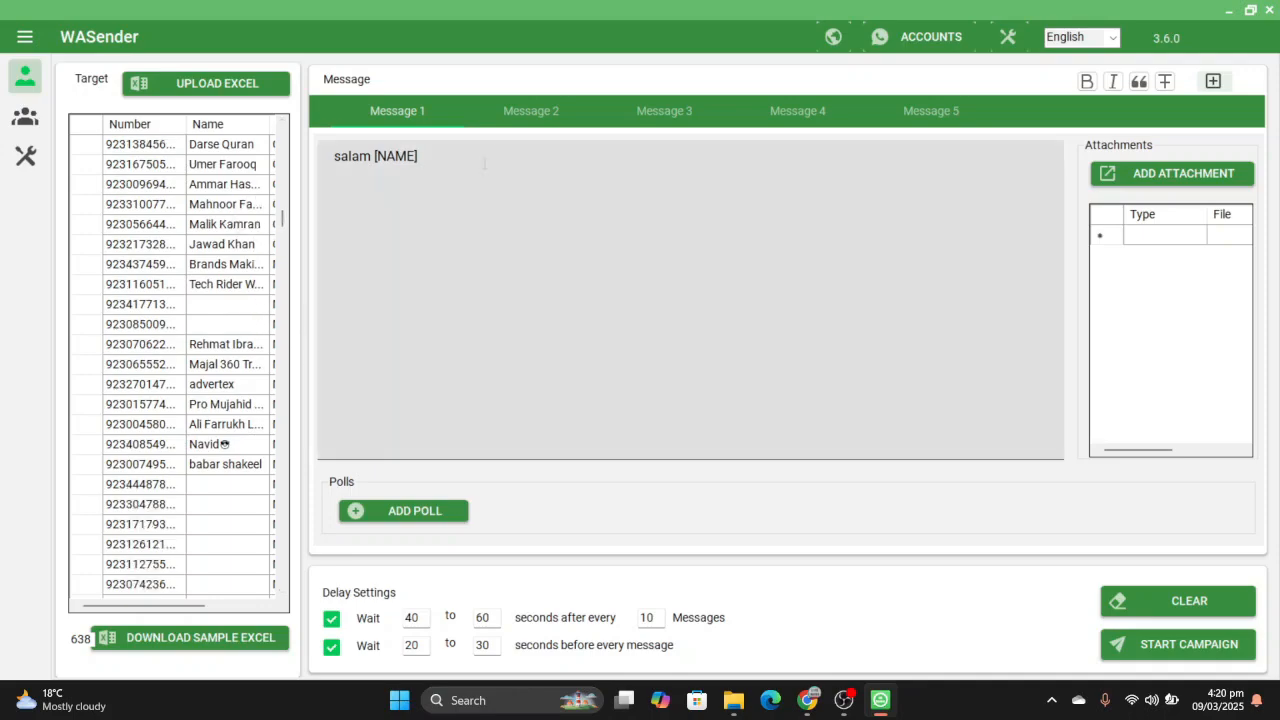
- Add a second line reading "kaya hall hai?" below the greeting in Message 1
{"action": "left_click", "coordinate": [432, 156]}
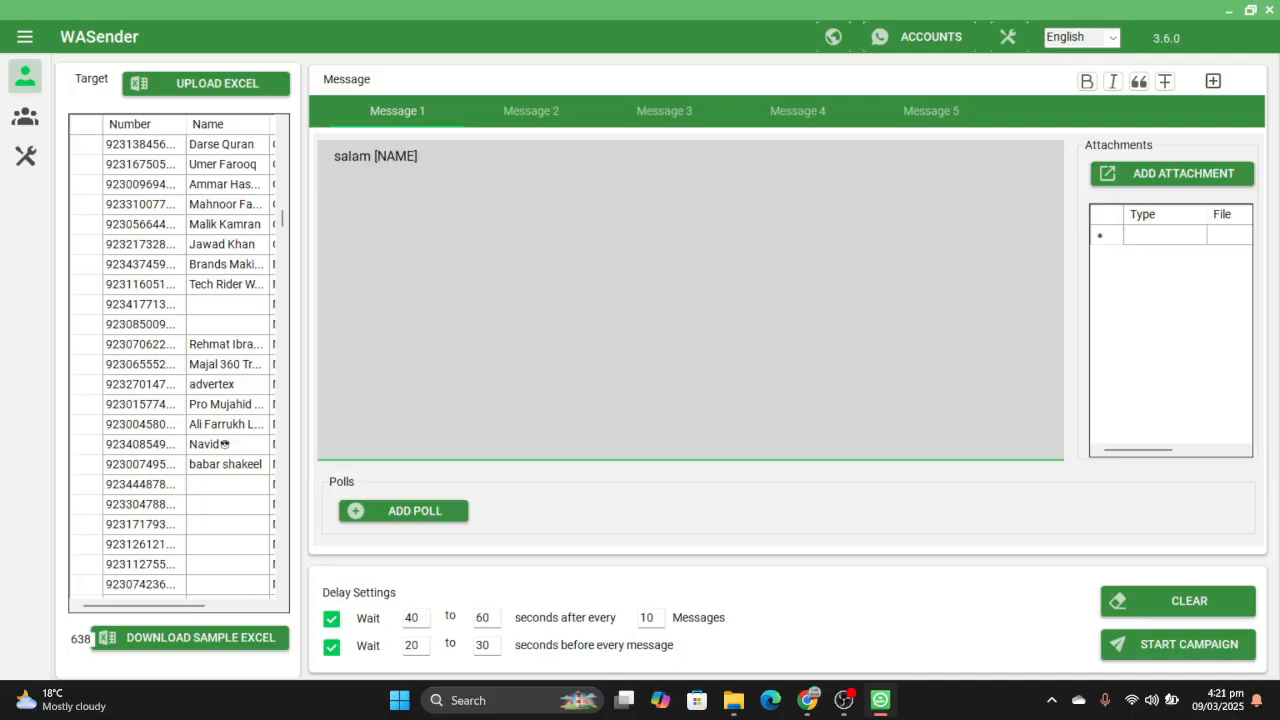
{"action": "type", "text": "kaya hall hai?"}
- Insert the Random Number placeholder after "kaya hall hai?" in Message 1 and place the cursor after the name variable
{"action": "left_click", "coordinate": [1214, 82]}
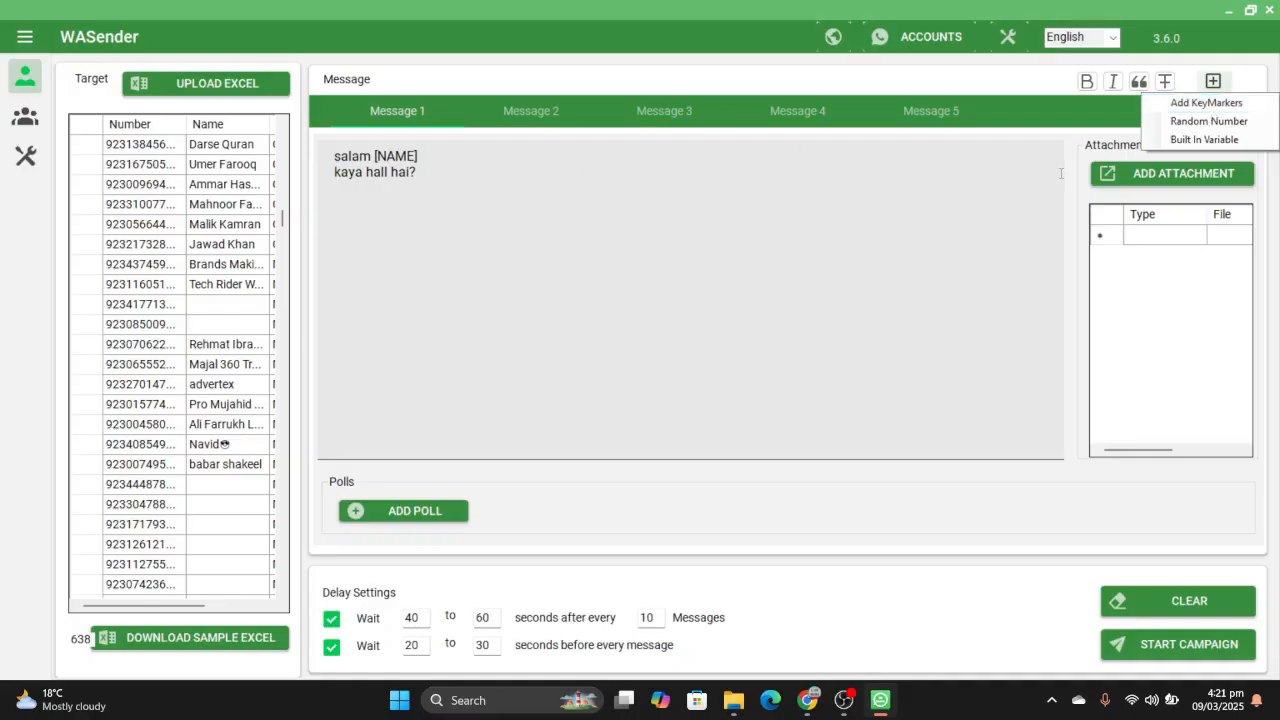
{"action": "left_click", "coordinate": [1238, 130]}
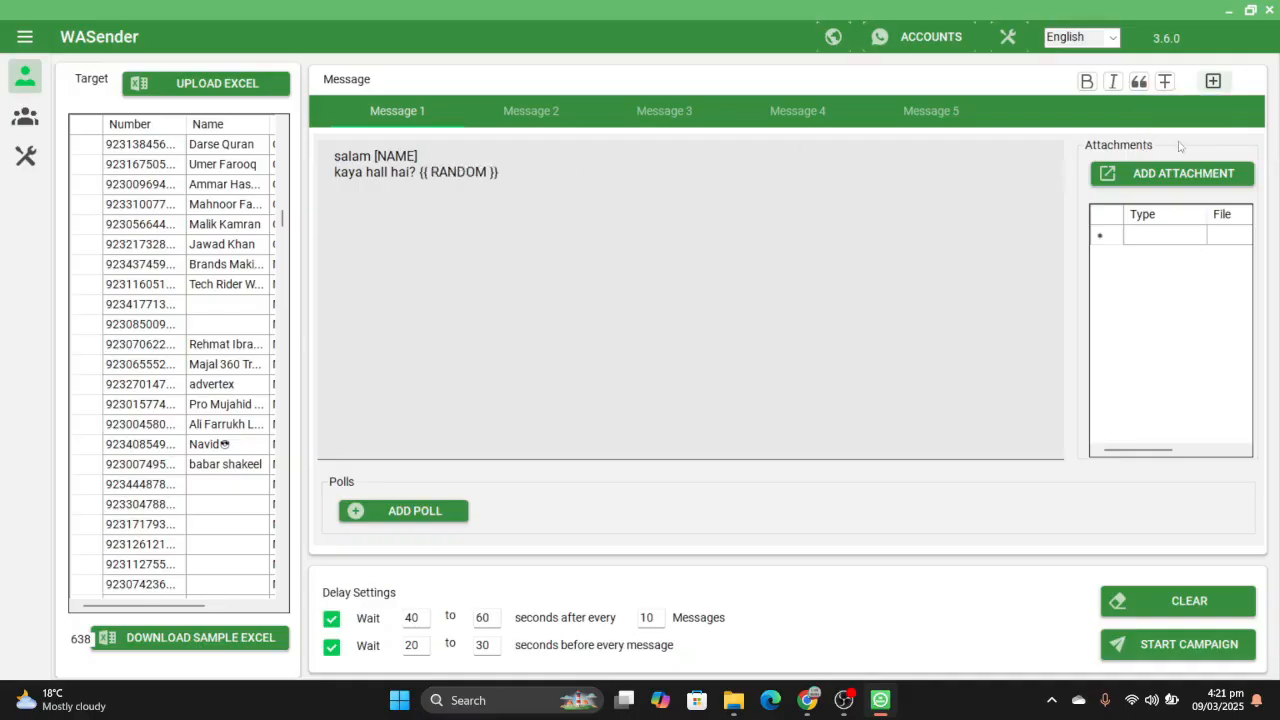
{"action": "left_click", "coordinate": [632, 172]}
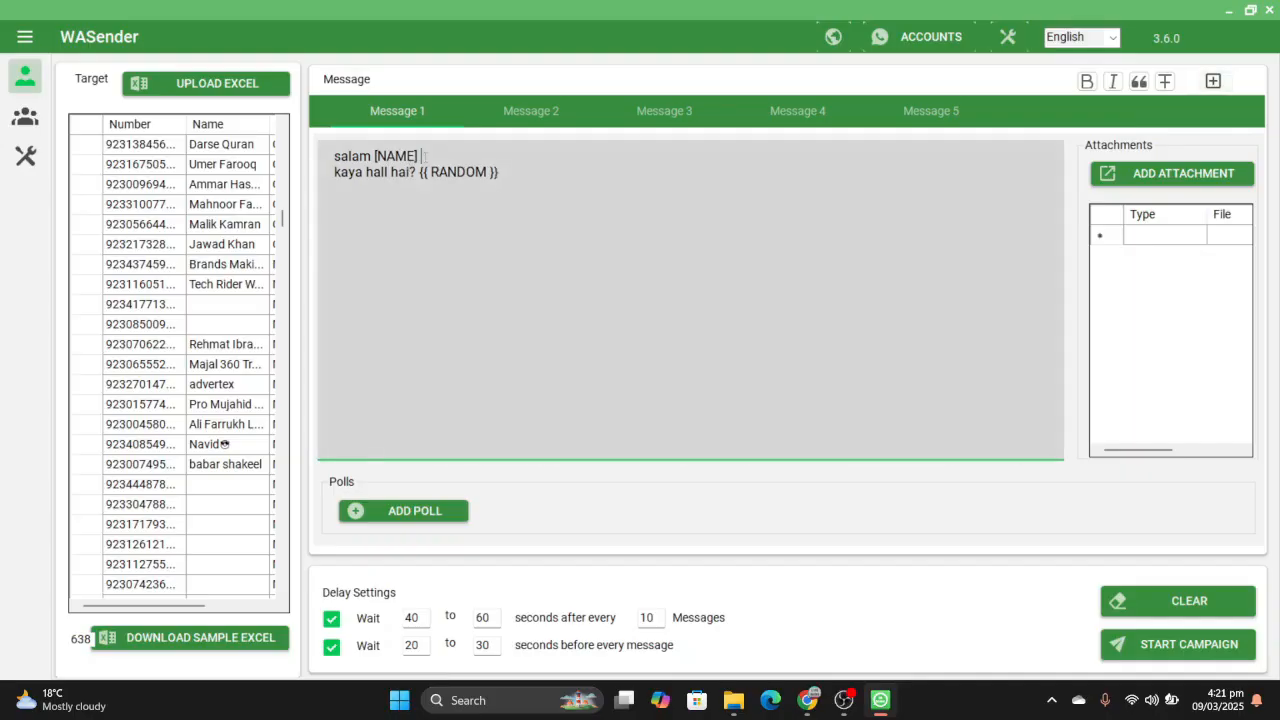
- Insert the saved key marker with the variants hi, hello, hi there and greetings after the name variable in Message 1
{"action": "left_click", "coordinate": [1214, 86]}
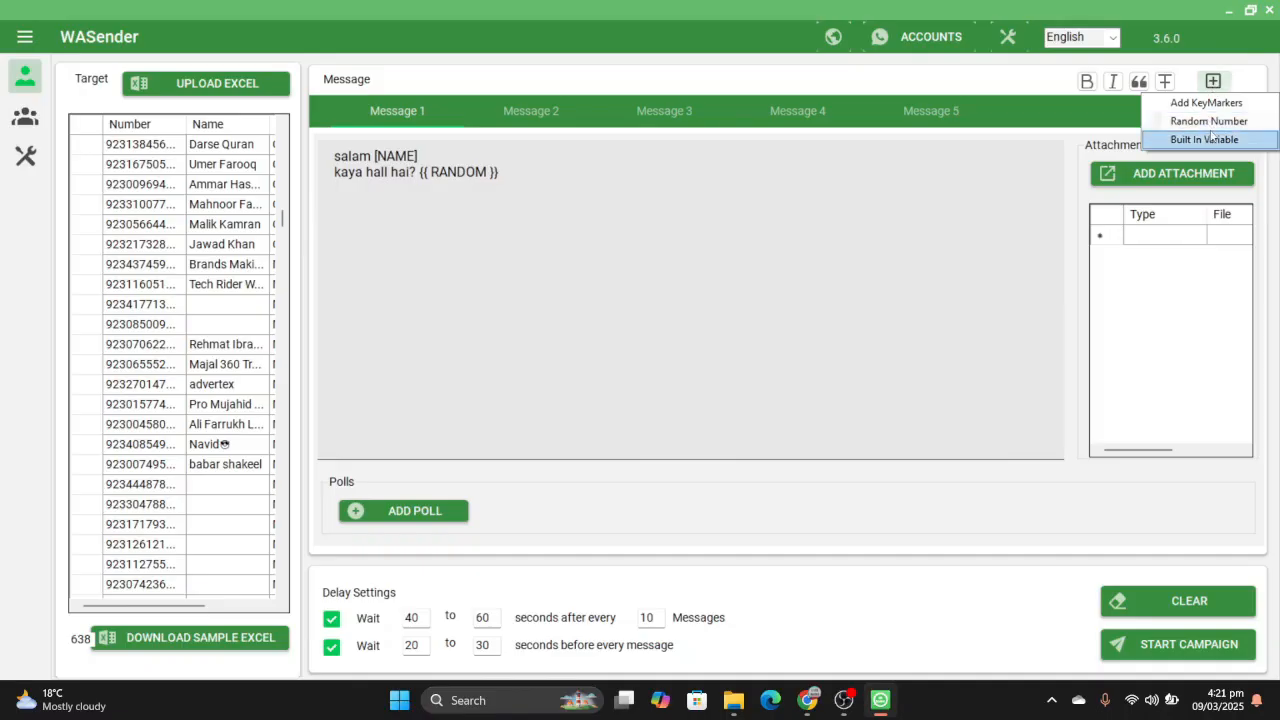
{"action": "left_click", "coordinate": [1207, 104]}
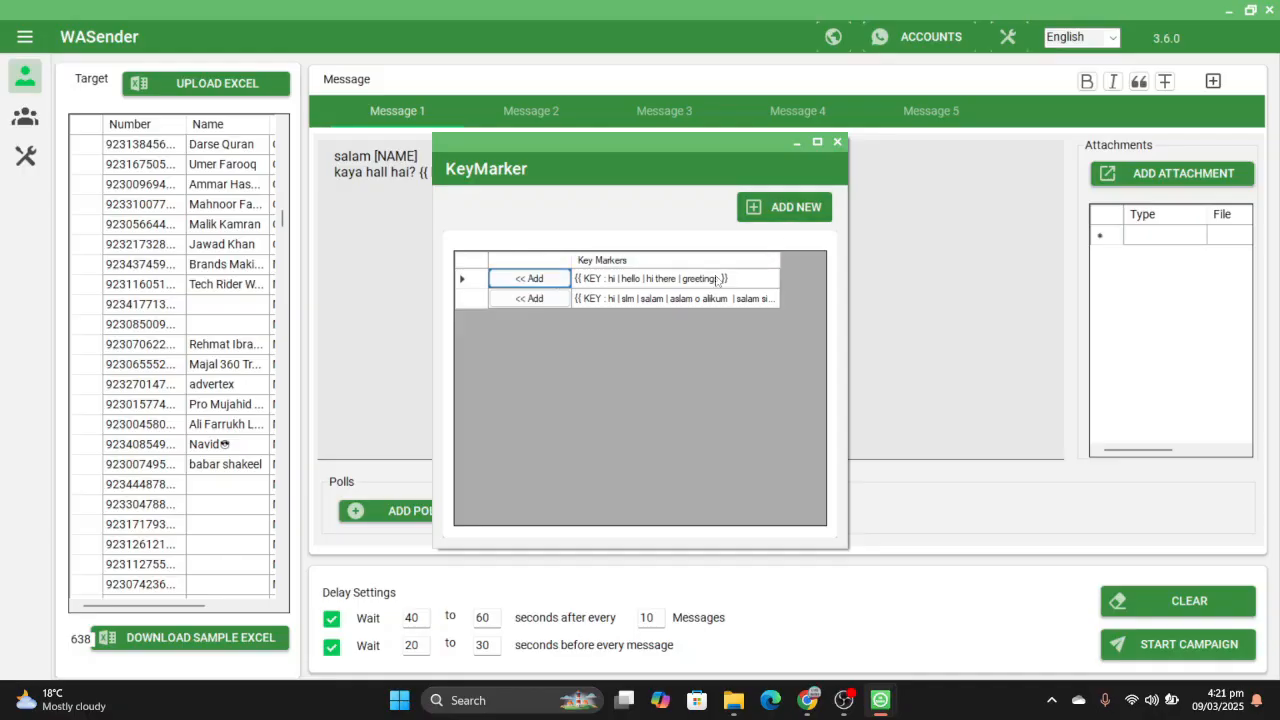
{"action": "left_click", "coordinate": [530, 279]}
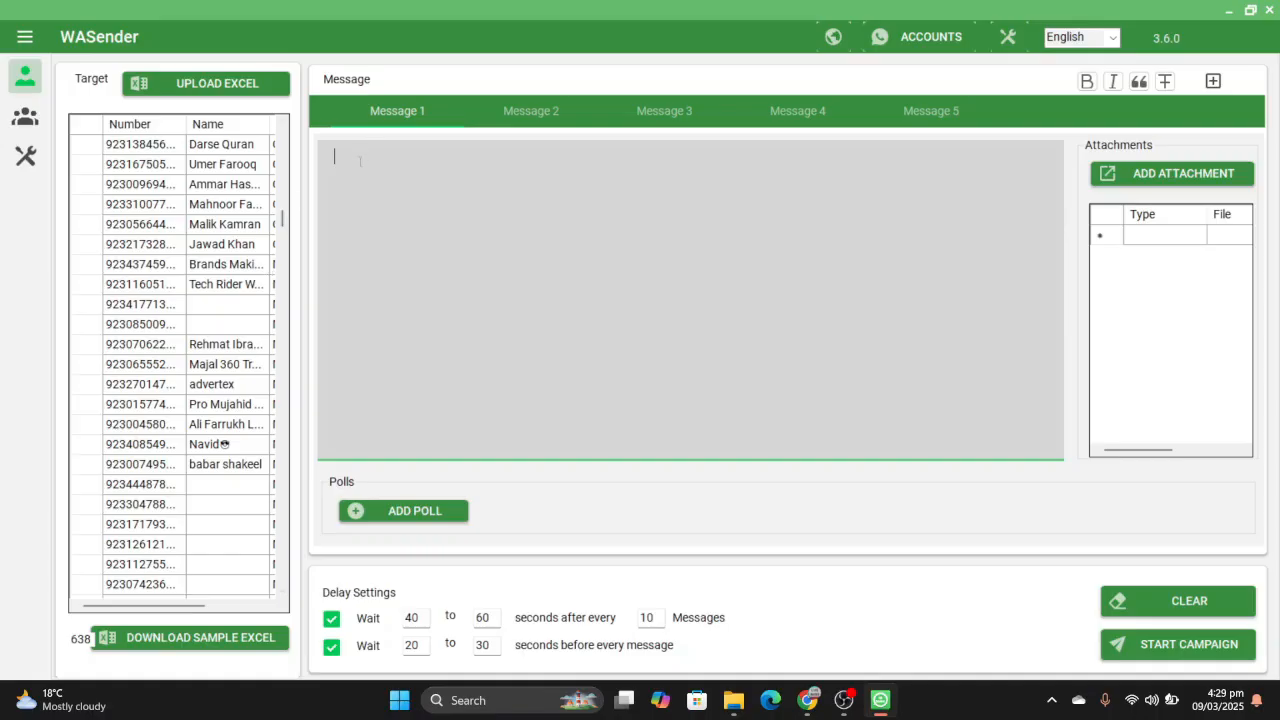
- Enter the greeting "hi" in the emptied Message 1 and insert the built-in Name variable after it
{"action": "type", "text": "hi"}
{"action": "key", "text": "BackSpace"}
{"action": "left_click", "coordinate": [1212, 81]}
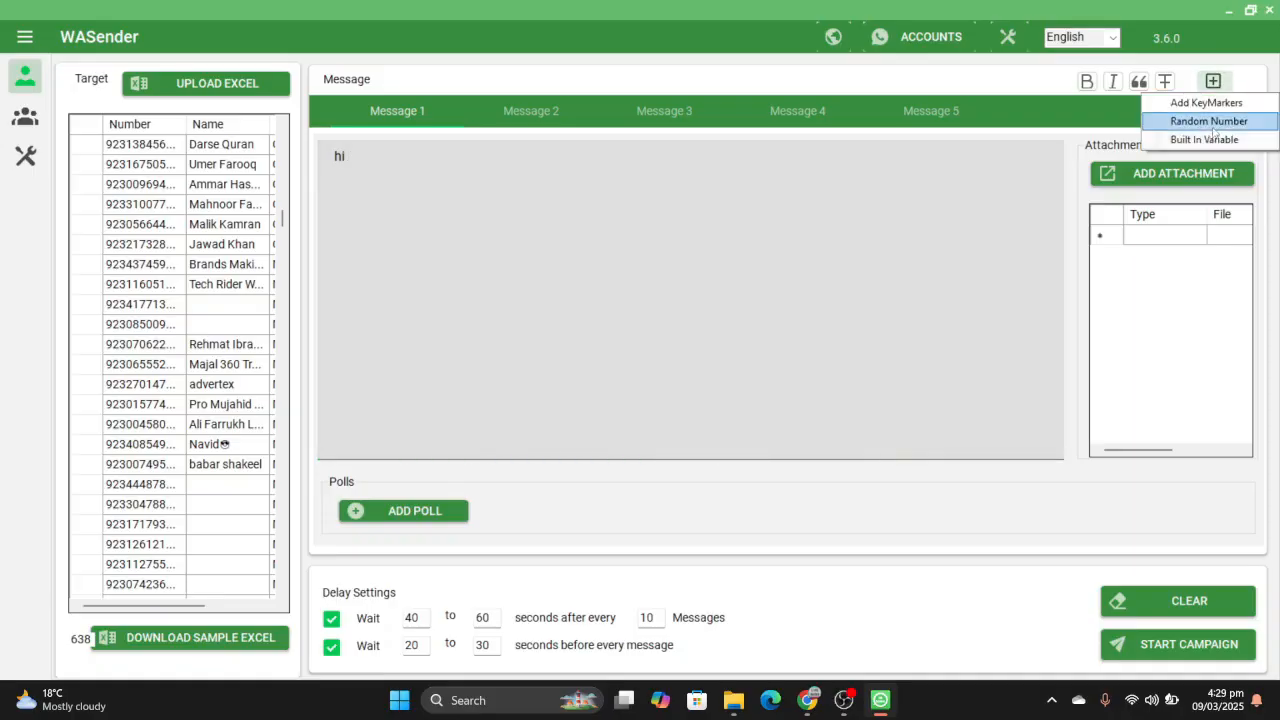
{"action": "left_click", "coordinate": [1210, 141]}
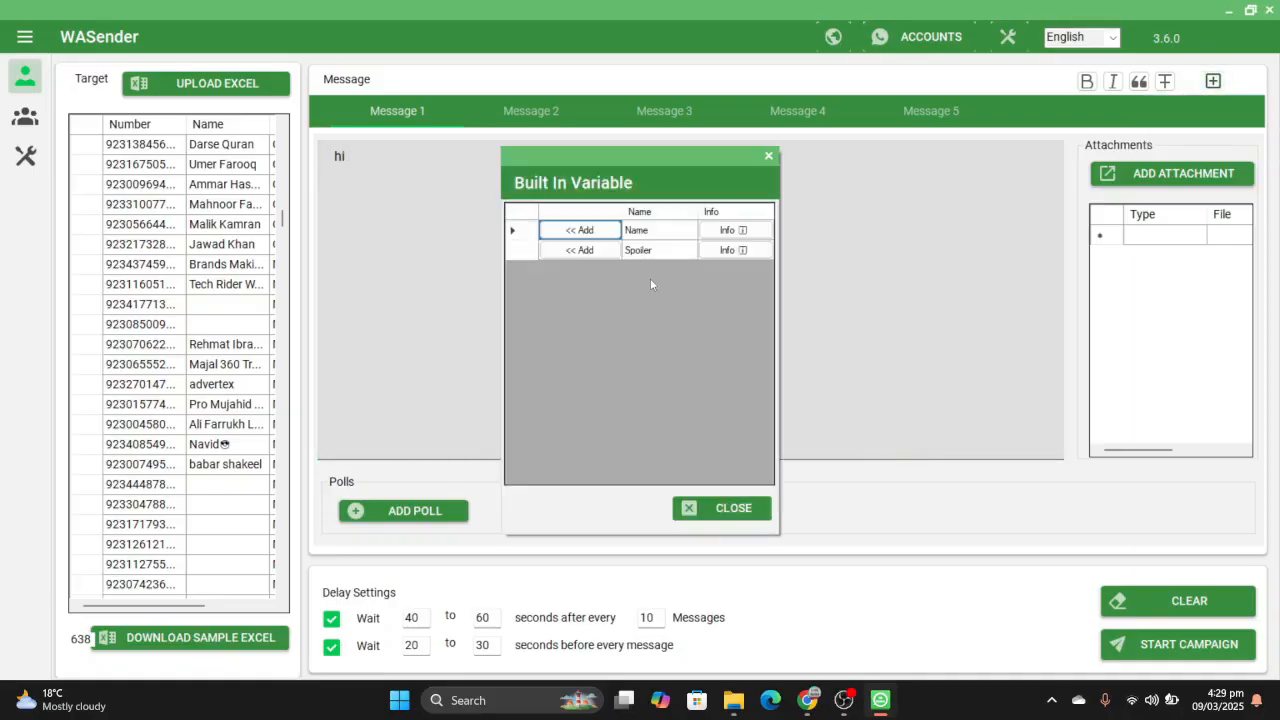
{"action": "left_click", "coordinate": [608, 234]}
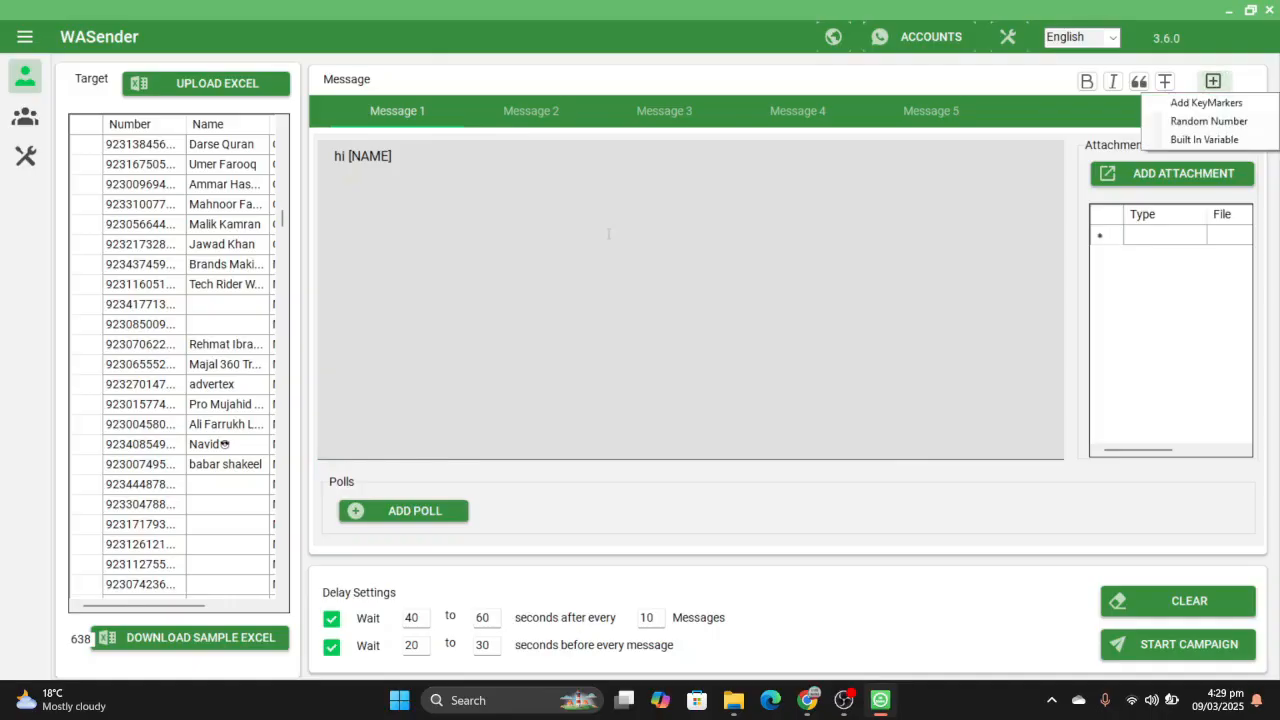
- Add a second line reading "please fine blow produce" below the greeting in Message 1
{"action": "left_click", "coordinate": [404, 161]}
{"action": "double_click", "coordinate": [404, 161]}
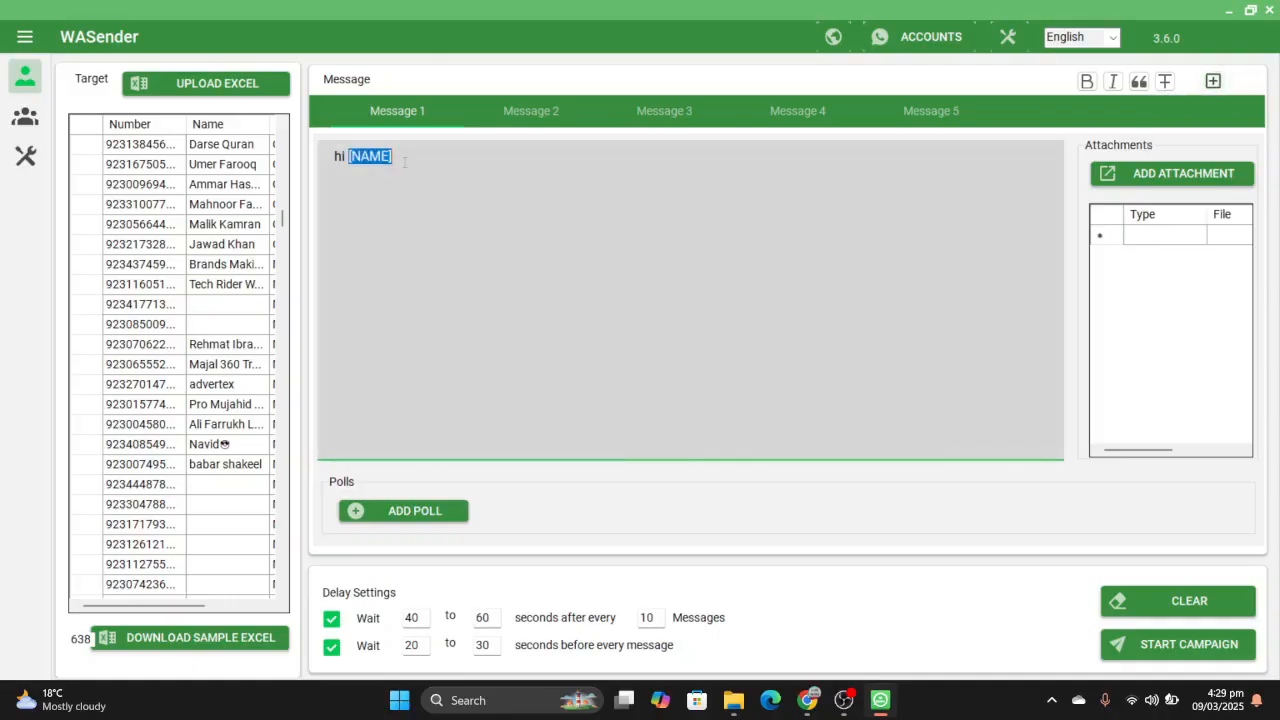
{"action": "left_click", "coordinate": [404, 161]}
{"action": "type", "text": "please "}
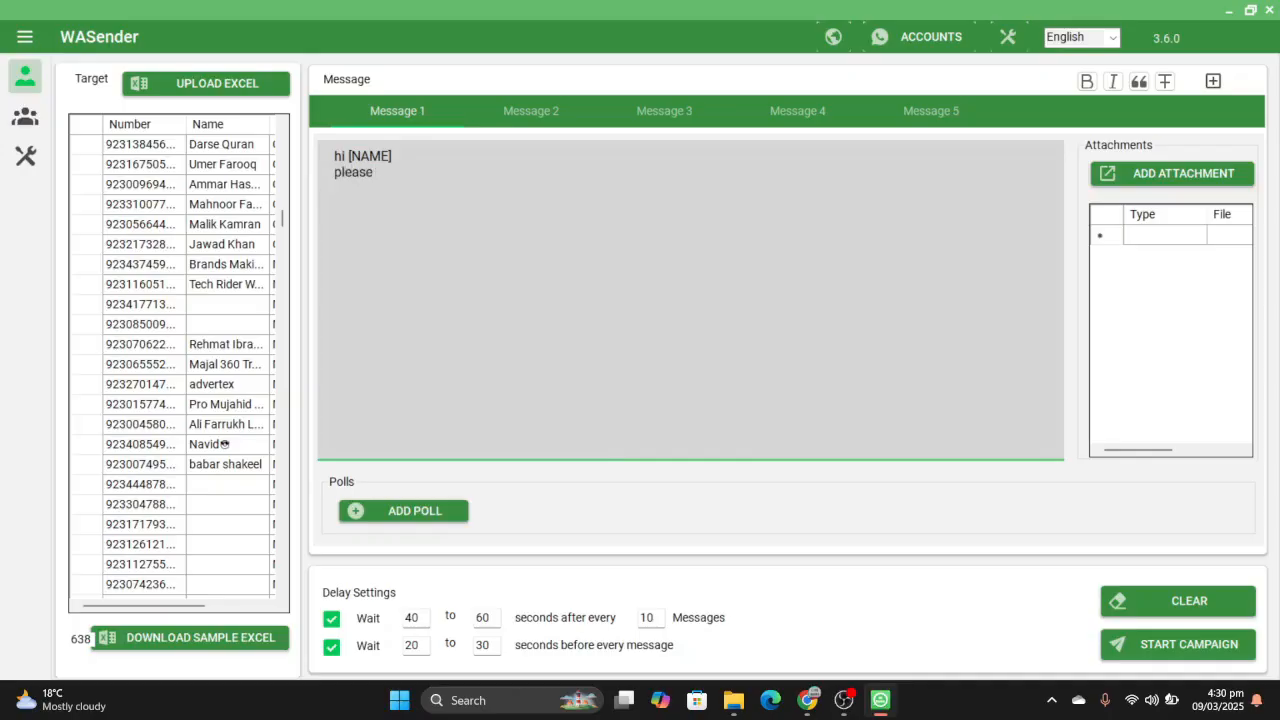
{"action": "type", "text": "fine "}
{"action": "type", "text": "plow"}
{"action": "key", "text": "BackSpace"}
{"action": "key", "text": "BackSpace"}
{"action": "key", "text": "BackSpace"}
{"action": "key", "text": "BackSpace"}
{"action": "key", "text": "BackSpace"}
{"action": "type", "text": "blow produce"}
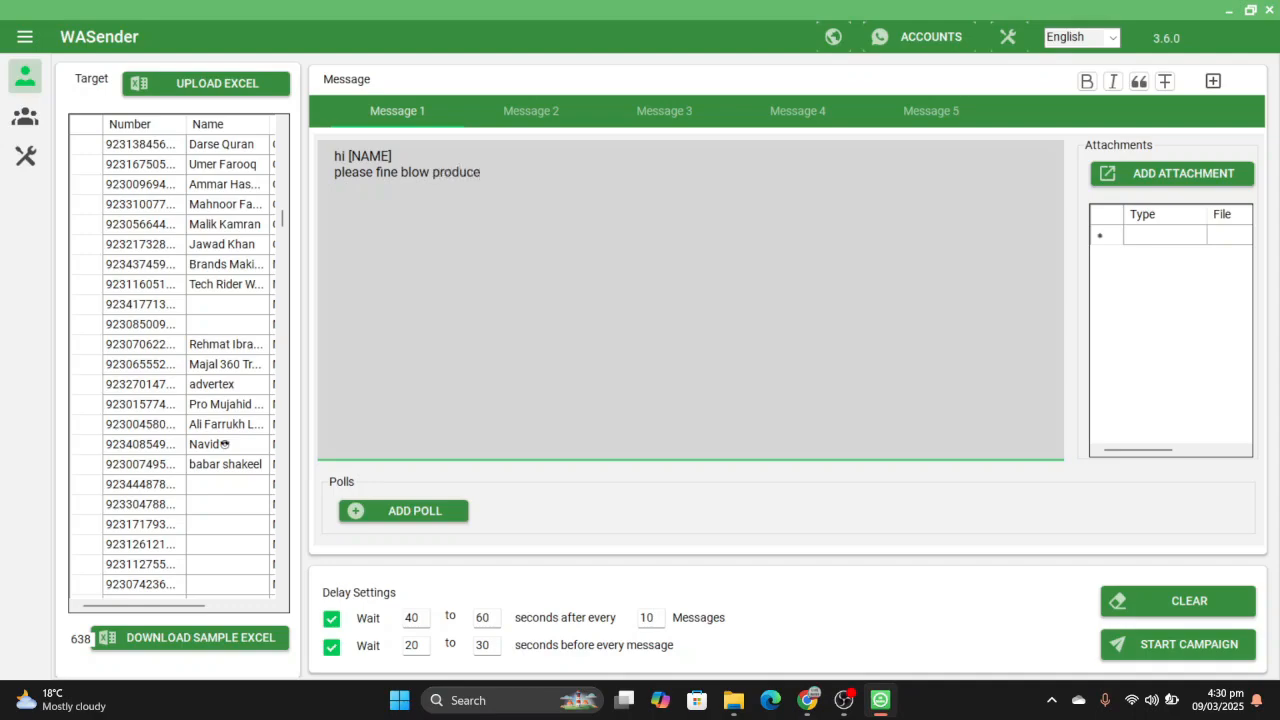
{"action": "type", "text": "t"}
- Replace the word "produce" at the end of the second line with the placeholder text "xxx"
{"action": "key", "text": "BackSpace"}
{"action": "key", "text": "BackSpace"}
{"action": "key", "text": "BackSpace"}
{"action": "key", "text": "BackSpace"}
{"action": "key", "text": "BackSpace"}
{"action": "key", "text": "BackSpace"}
{"action": "key", "text": "BackSpace"}
{"action": "key", "text": "BackSpace"}
{"action": "type", "text": "xxx"}
- Open the campaign launch settings and name the campaign "abc"
{"action": "left_click", "coordinate": [1199, 646]}
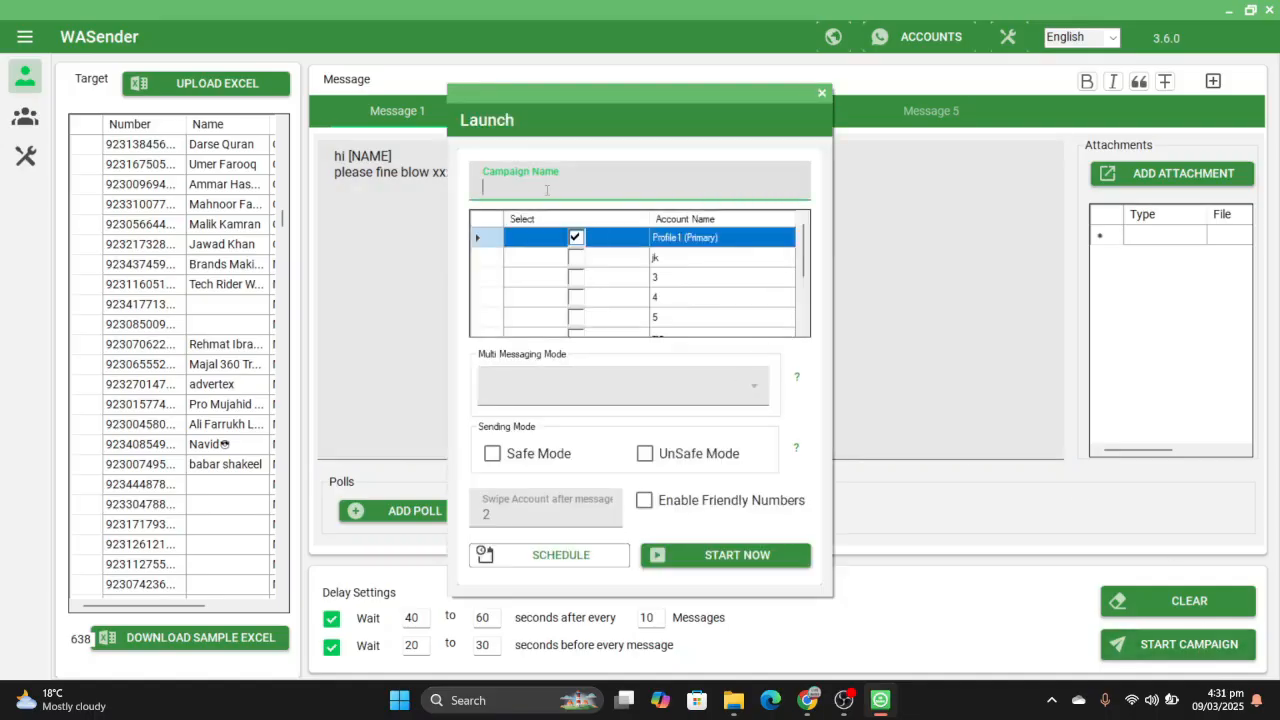
{"action": "type", "text": "ahvn"}
{"action": "key", "text": "BackSpace"}
{"action": "key", "text": "BackSpace"}
{"action": "key", "text": "BackSpace"}
{"action": "key", "text": "BackSpace"}
{"action": "type", "text": "abc"}
- Include the jk account alongside Profile1 as a sender and examine the setting for swapping accounts after a number of messages
{"action": "left_click", "coordinate": [576, 258]}
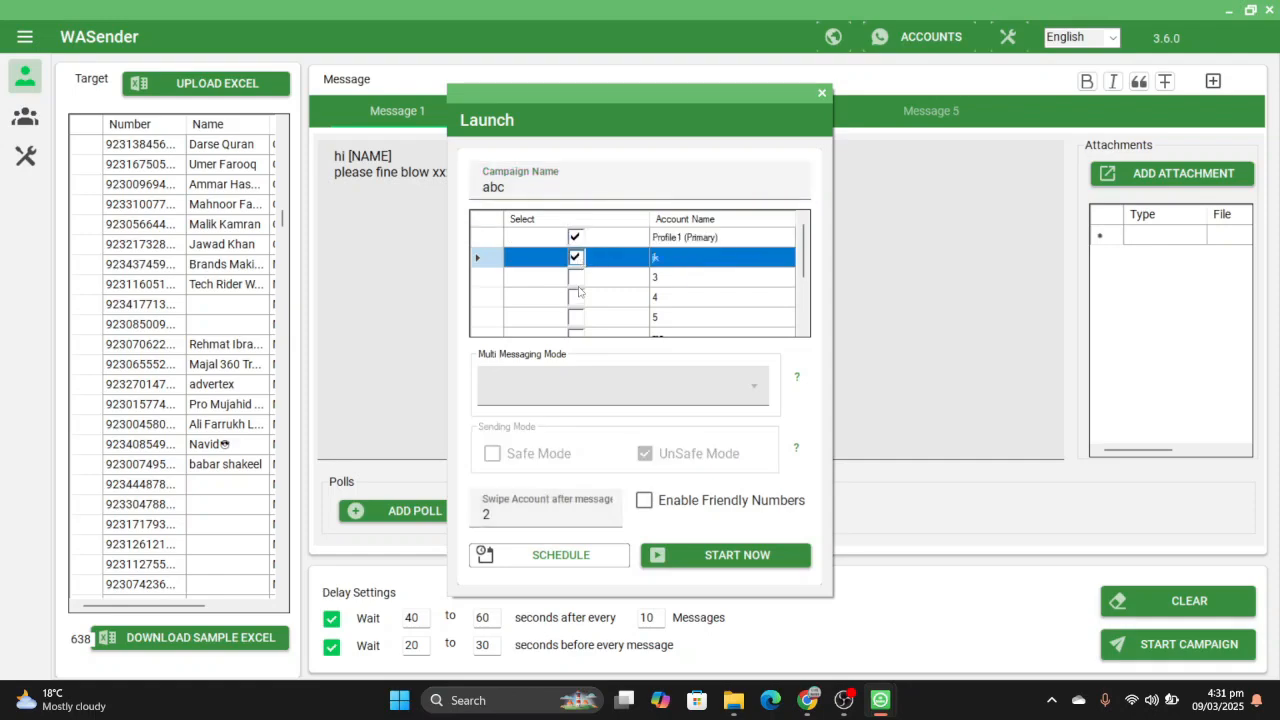
{"action": "left_click", "coordinate": [577, 285]}
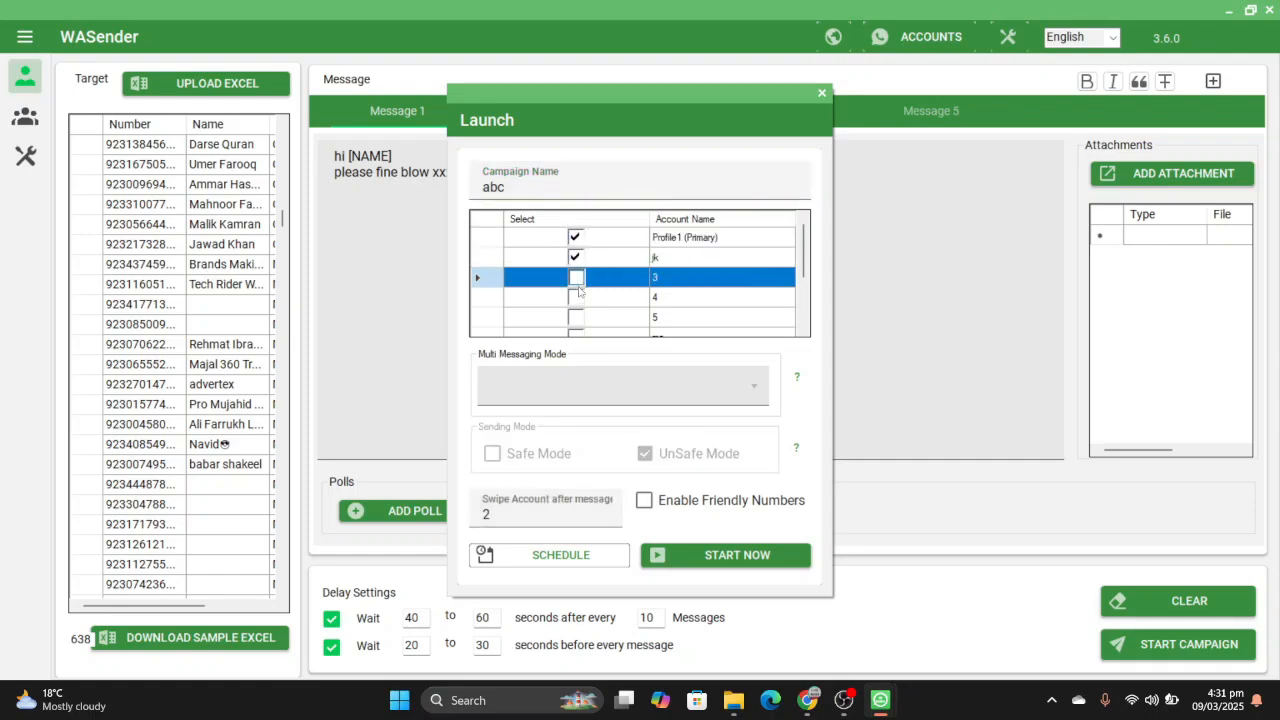
{"action": "left_click", "coordinate": [555, 506]}
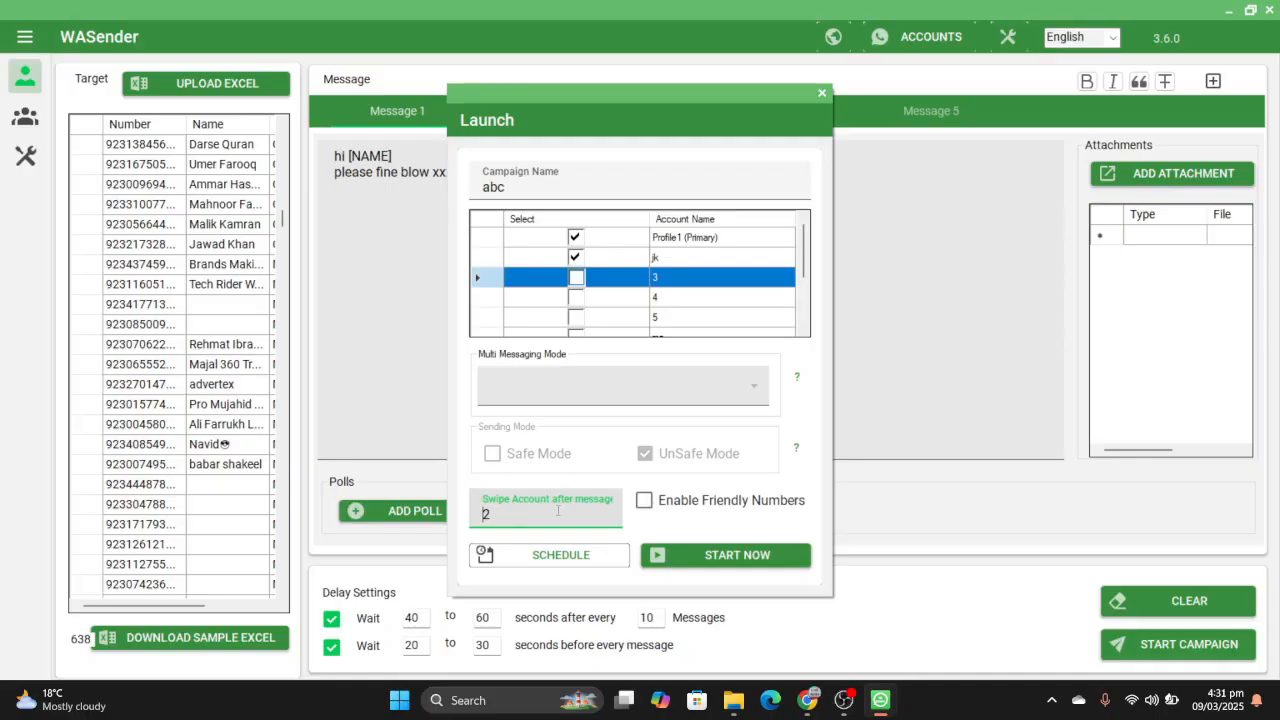
- Exclude the jk account from the senders and turn off UnSafe Mode
{"action": "left_click", "coordinate": [575, 257]}
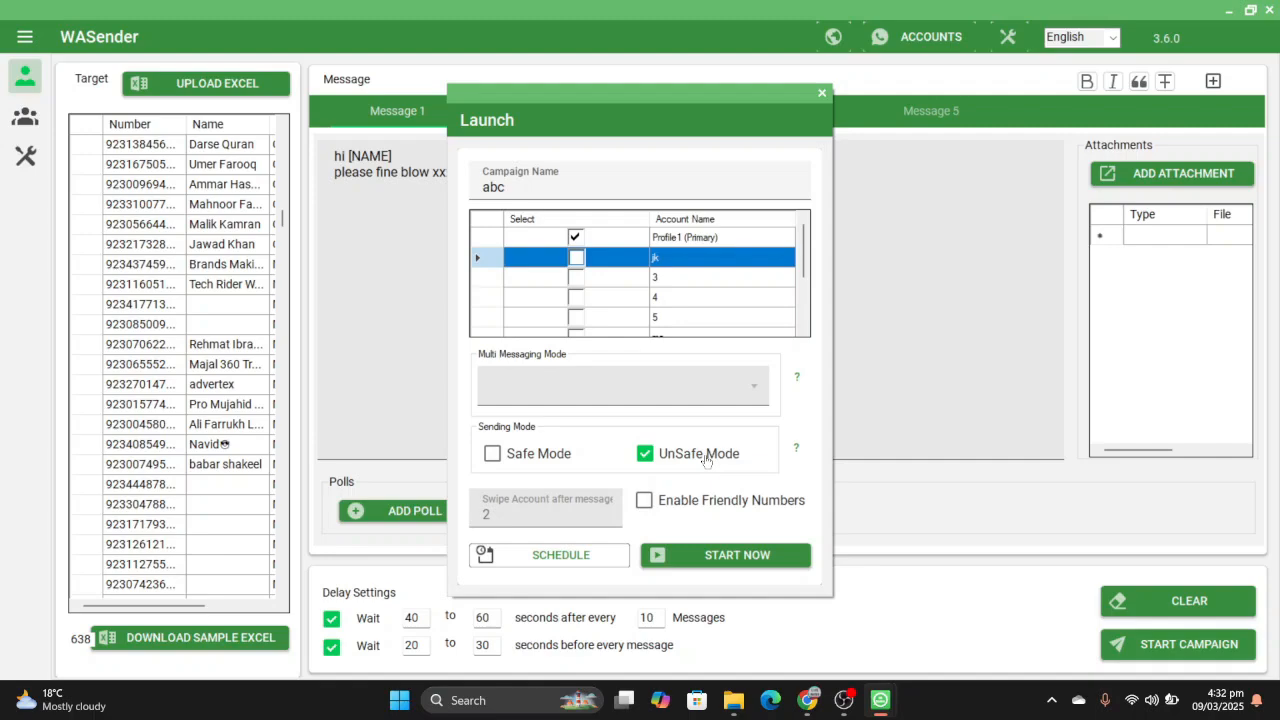
{"action": "left_click", "coordinate": [647, 455]}
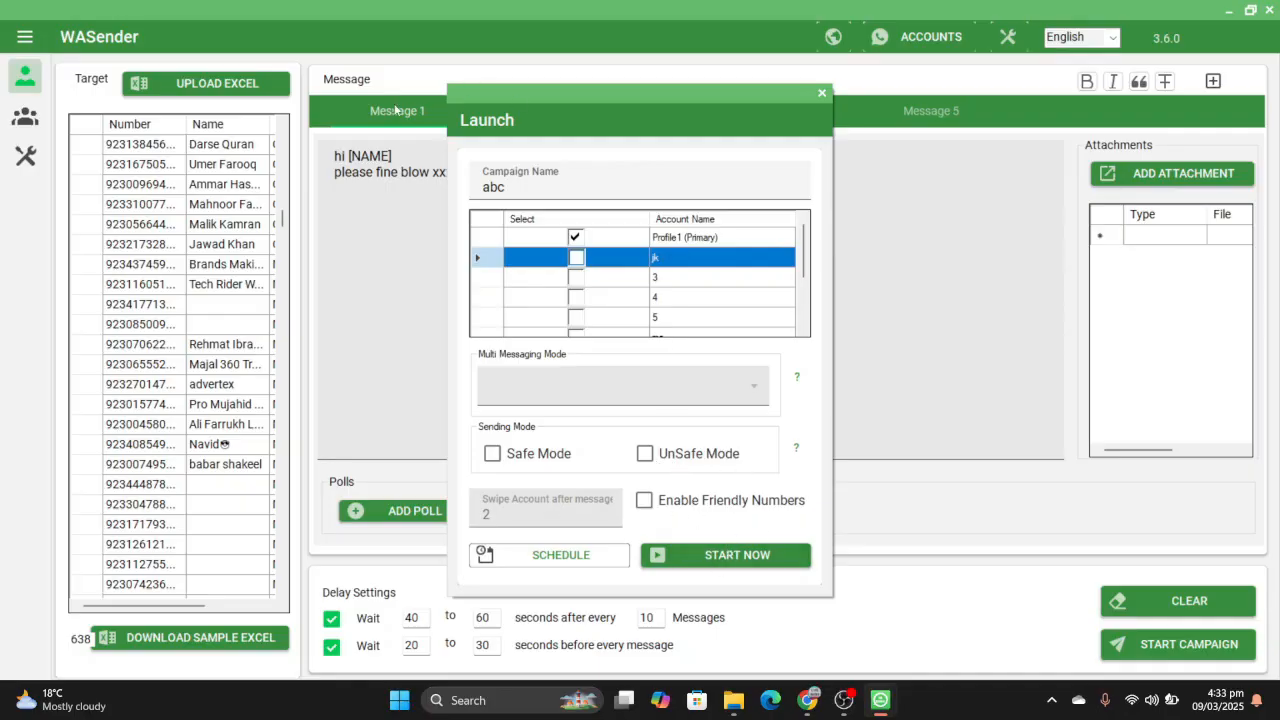
- Launch the abc campaign immediately and initiate the WhatsApp session for Profile1
{"action": "left_click", "coordinate": [744, 557]}
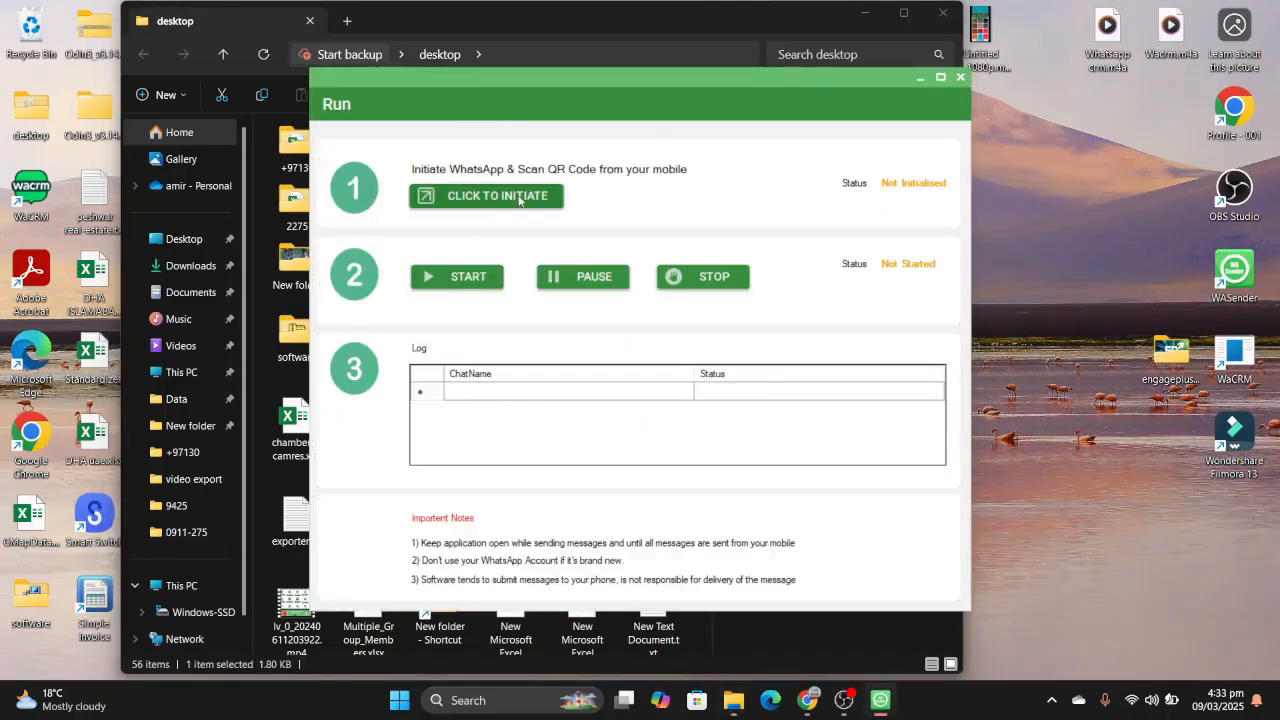
{"action": "left_click", "coordinate": [503, 200]}
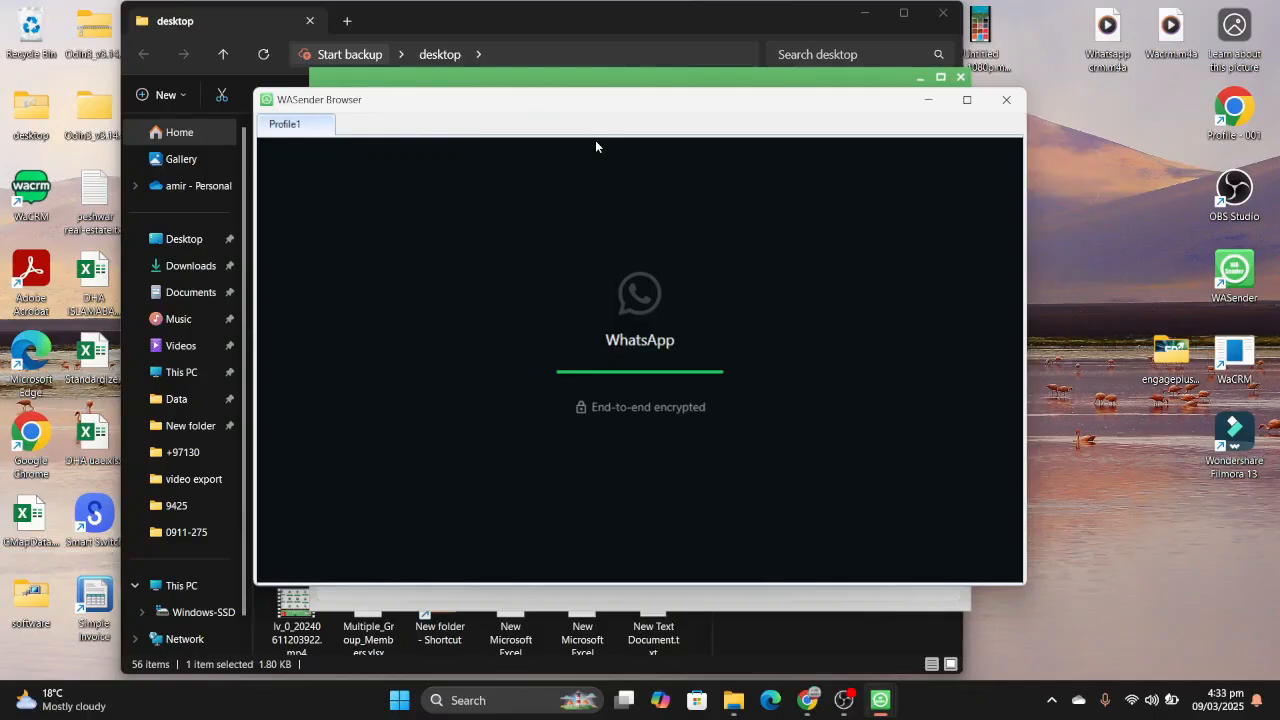
{"action": "left_click", "coordinate": [636, 81]}
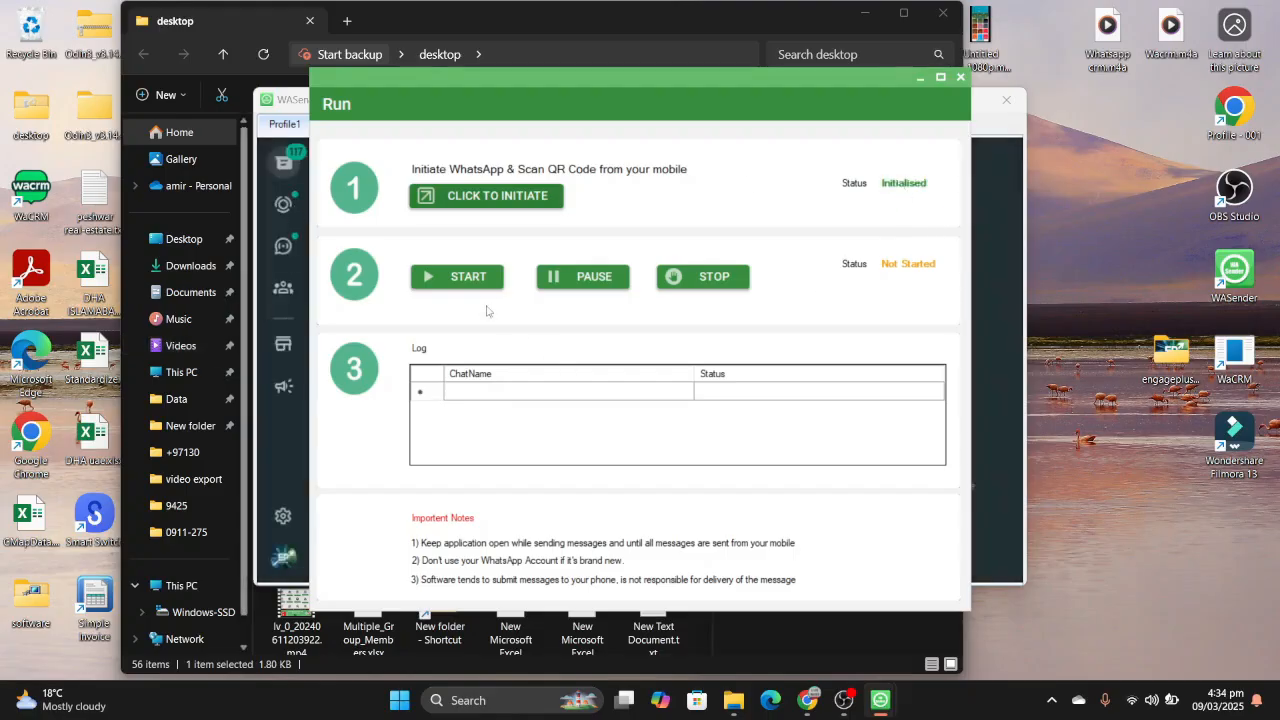
- Start sending the campaign's messages, move the run window aside and close it
{"action": "left_click", "coordinate": [478, 276]}
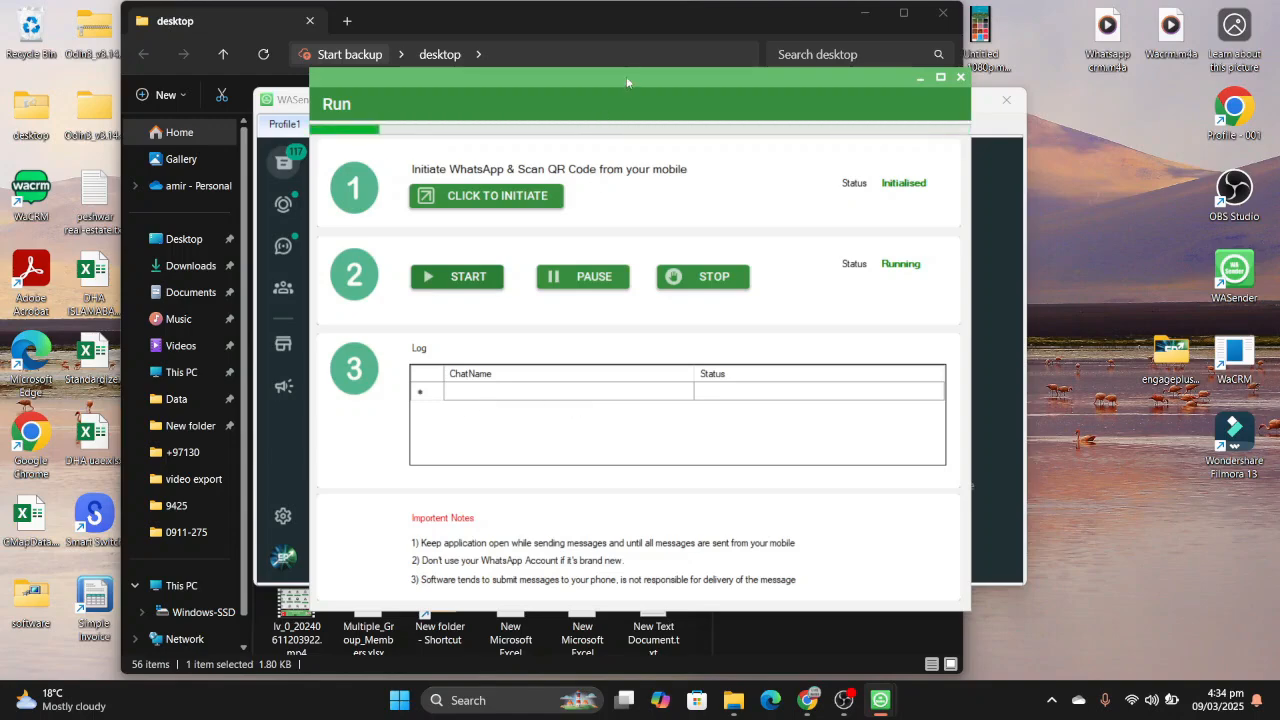
{"action": "left_click_drag", "start_coordinate": [626, 76], "coordinate": [726, 90]}
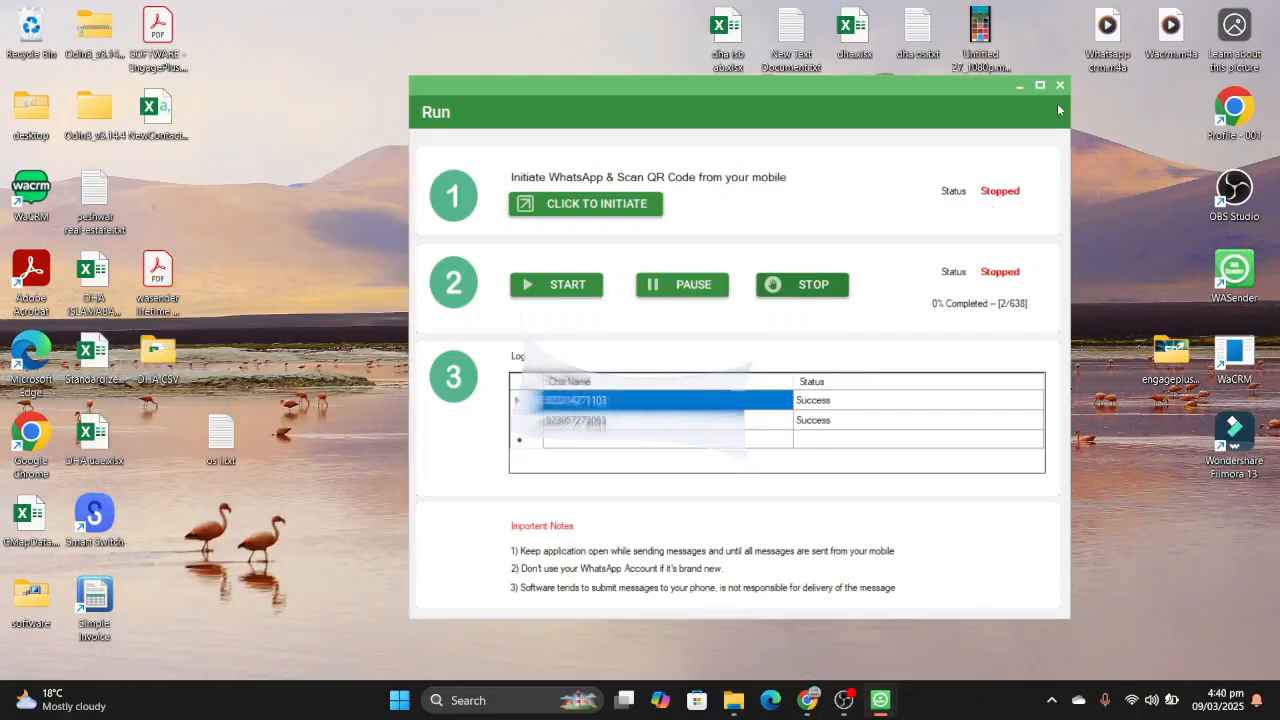
{"action": "left_click", "coordinate": [1059, 88]}
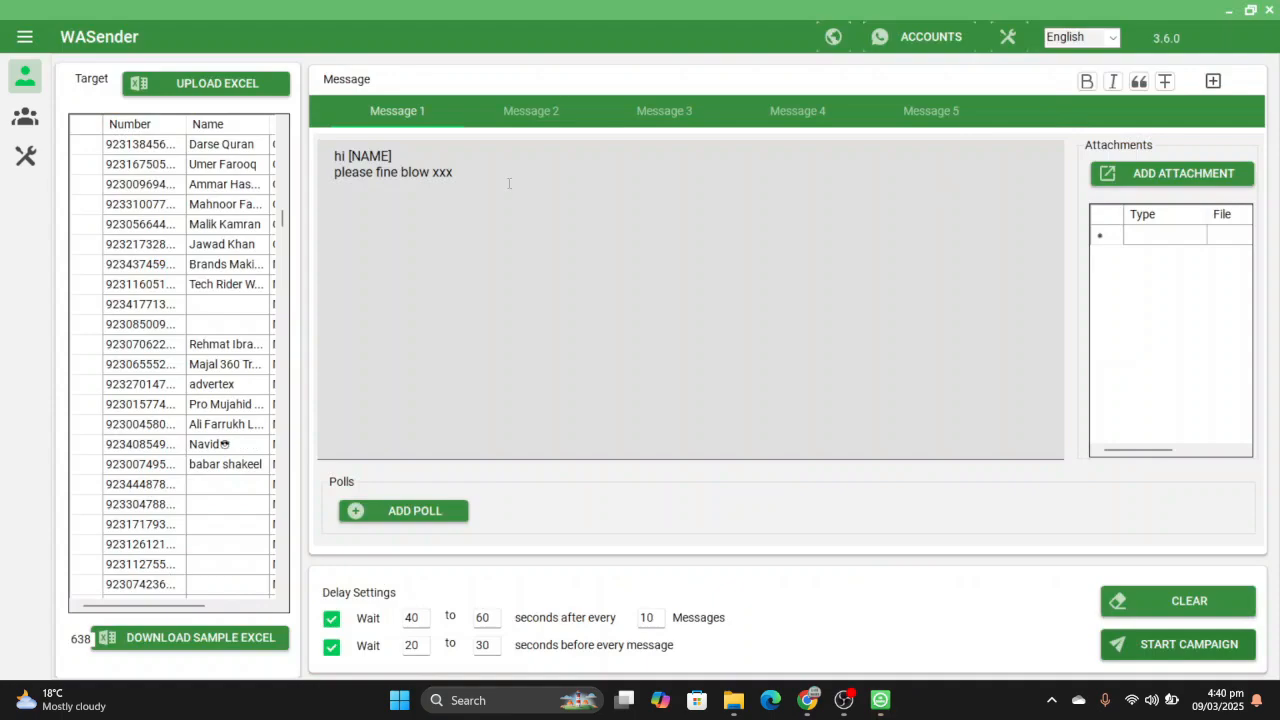
- Delete all the text of Message 1
{"action": "left_click", "coordinate": [508, 183]}
{"action": "key", "text": "BackSpace"}
{"action": "key", "text": "BackSpace"}
{"action": "key", "text": "BackSpace"}
{"action": "key", "text": "BackSpace"}
{"action": "key", "text": "BackSpace"}
{"action": "key", "text": "BackSpace"}
{"action": "key", "text": "BackSpace"}
{"action": "key", "text": "BackSpace"}
{"action": "key", "text": "BackSpace"}
{"action": "key", "text": "BackSpace"}
{"action": "key", "text": "BackSpace"}
{"action": "key", "text": "BackSpace"}
{"action": "key", "text": "BackSpace"}
{"action": "key", "text": "BackSpace"}
{"action": "key", "text": "BackSpace"}
{"action": "key", "text": "BackSpace"}
{"action": "key", "text": "BackSpace"}
{"action": "key", "text": "BackSpace"}
{"action": "key", "text": "BackSpace"}
{"action": "key", "text": "BackSpace"}
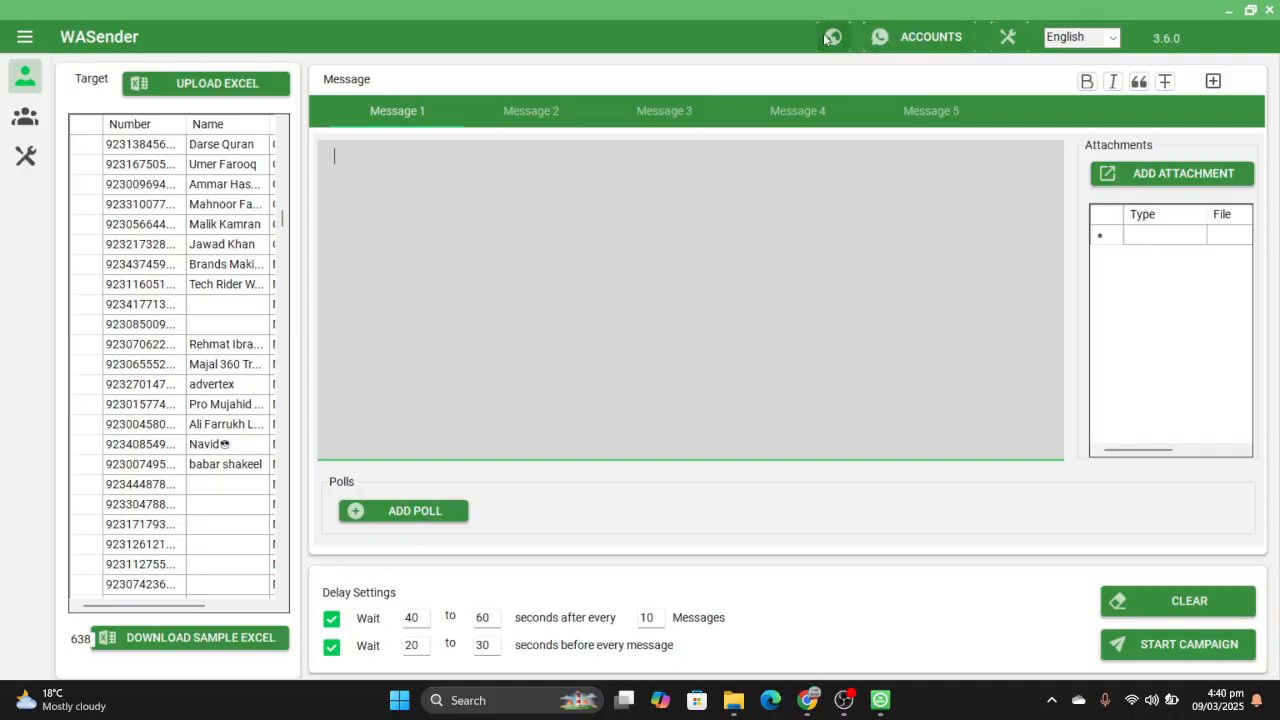
- Open the account manager and examine the option for setting the jk account as primary, then close it
{"action": "left_click", "coordinate": [964, 40]}
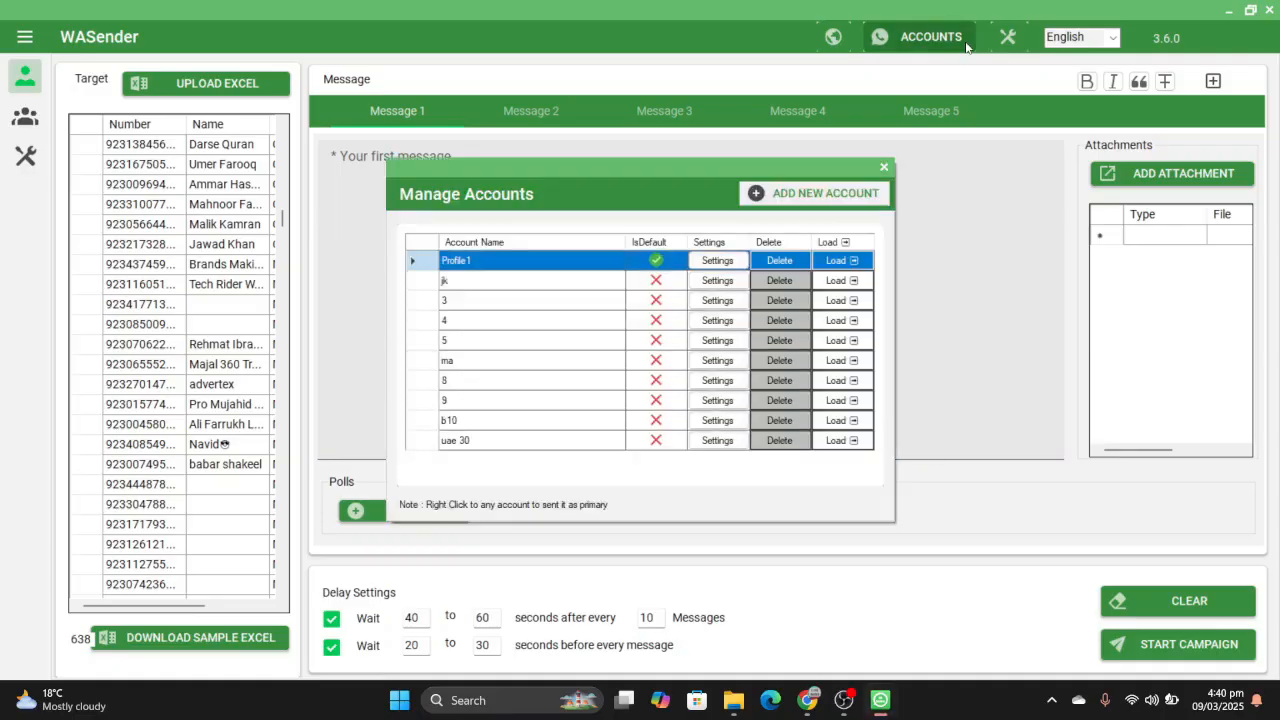
{"action": "left_click", "coordinate": [553, 281]}
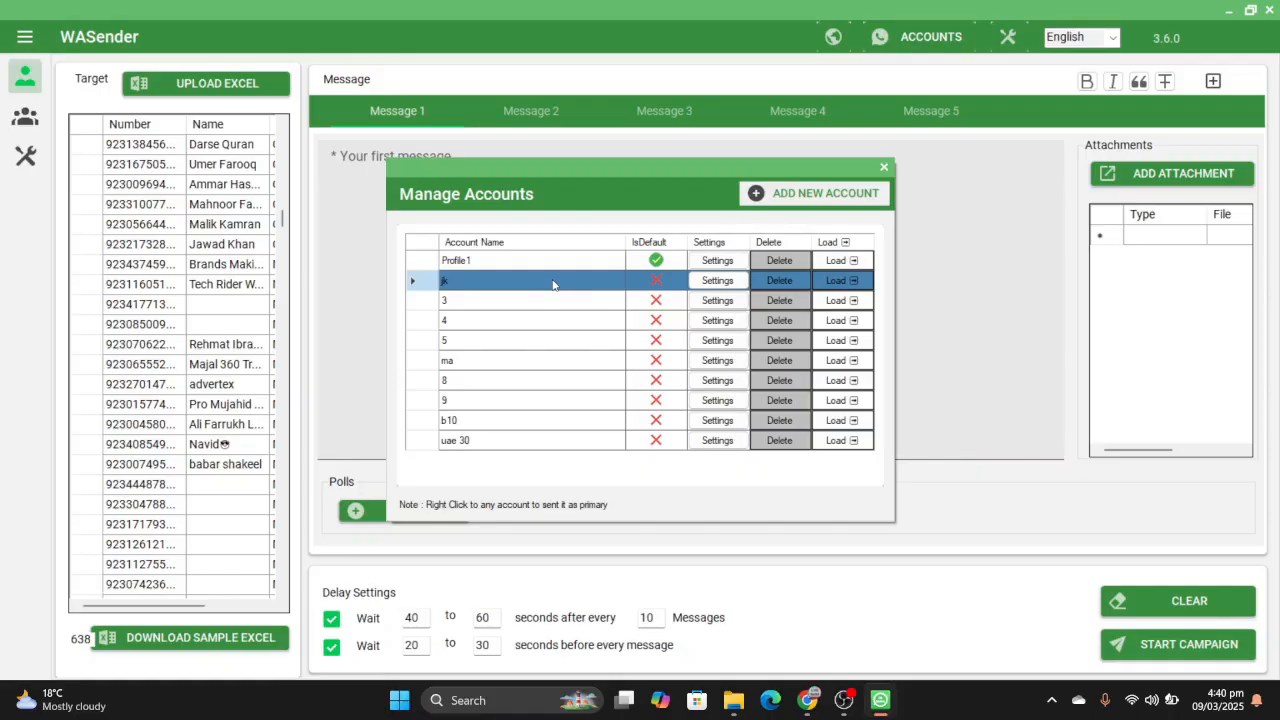
{"action": "right_click", "coordinate": [554, 285]}
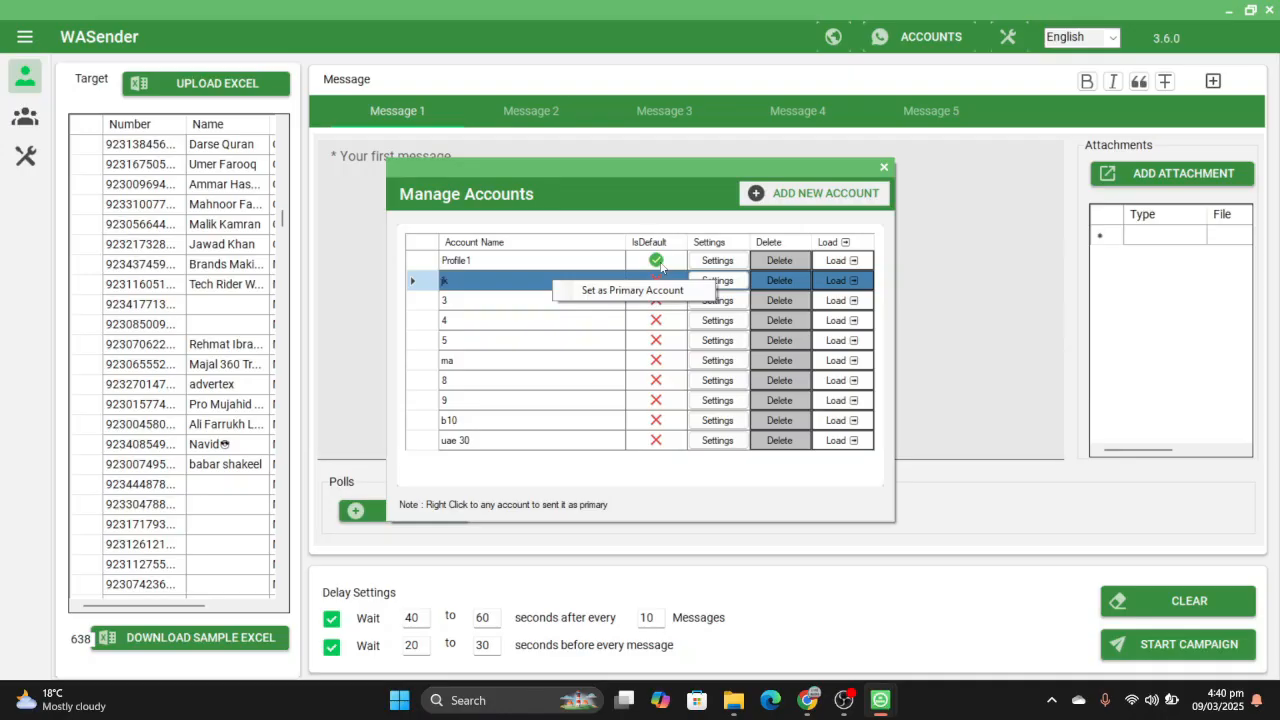
{"action": "left_click", "coordinate": [882, 167]}
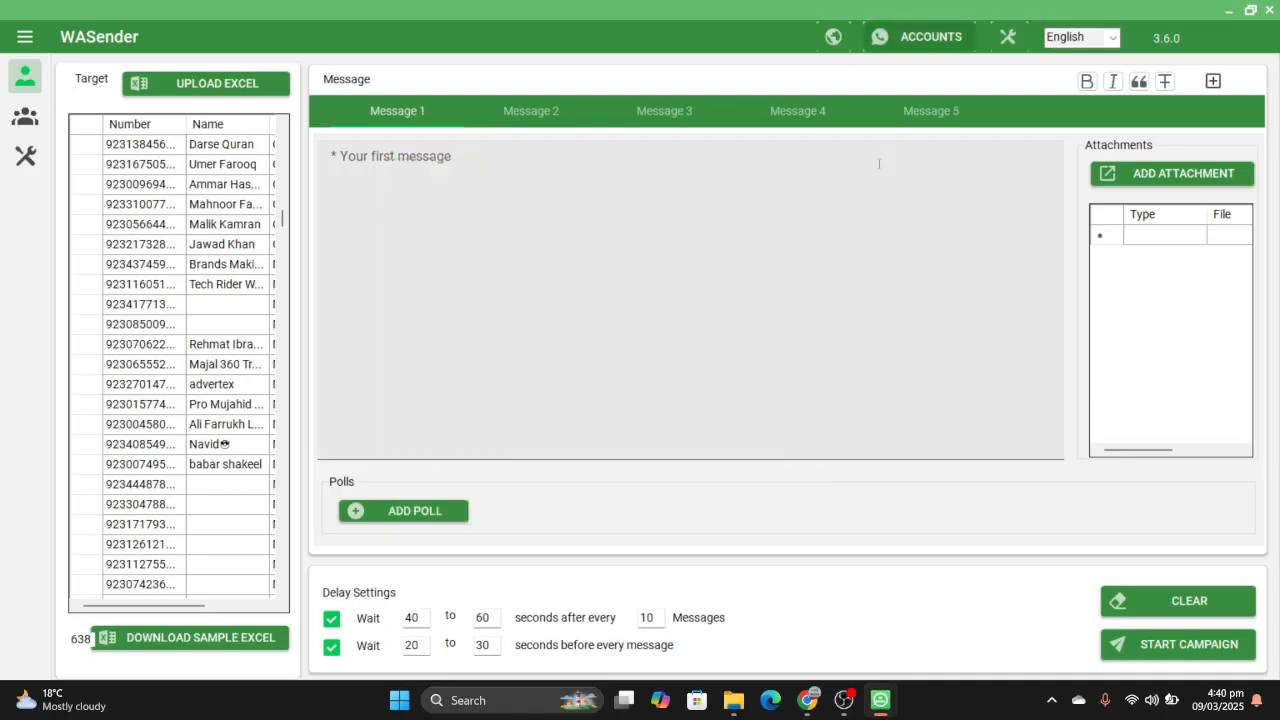
- Examine the ChromeDriver update and browser choices in the general settings, select Chrome as the browser and close without saving
{"action": "left_click", "coordinate": [1007, 37]}
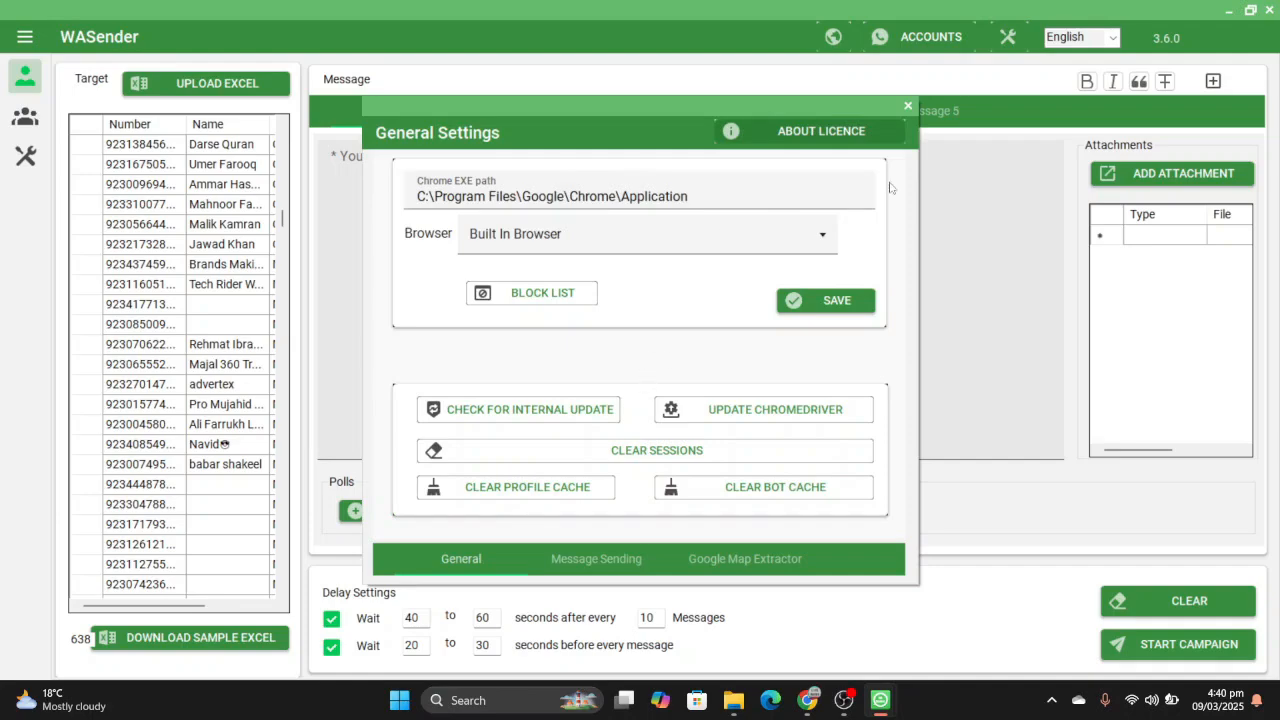
{"action": "left_click", "coordinate": [907, 107]}
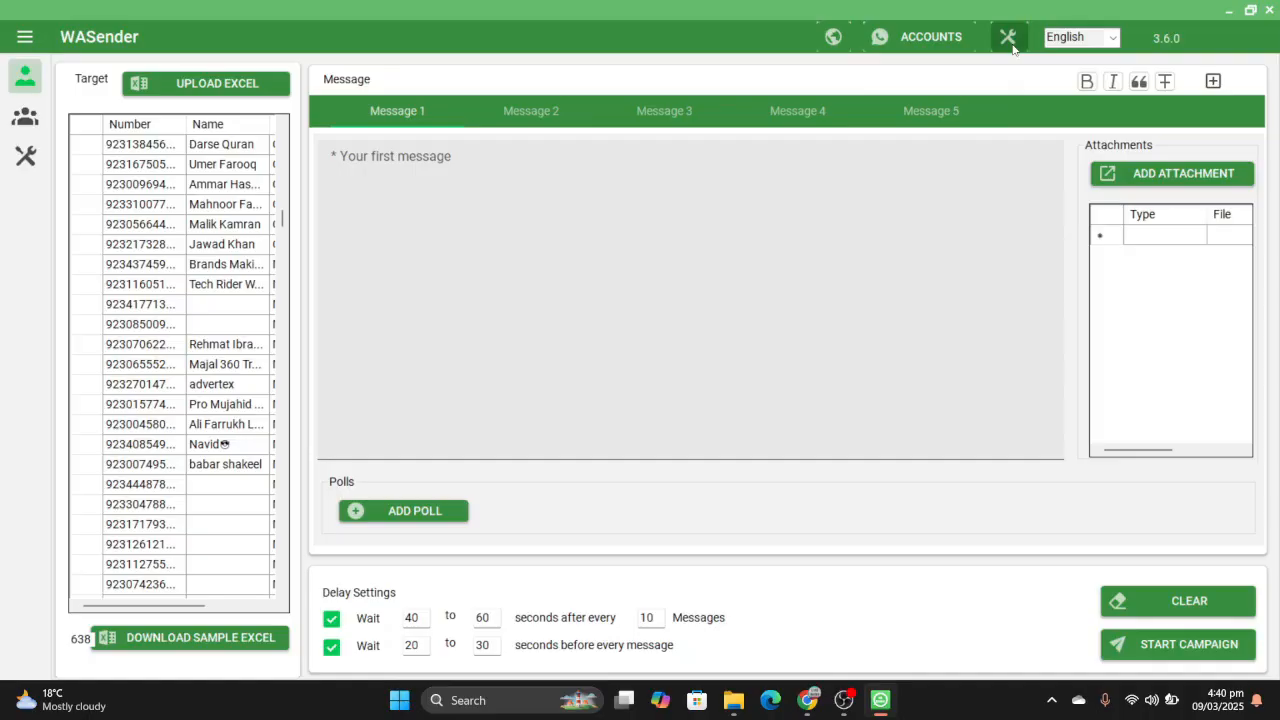
{"action": "left_click", "coordinate": [1009, 42]}
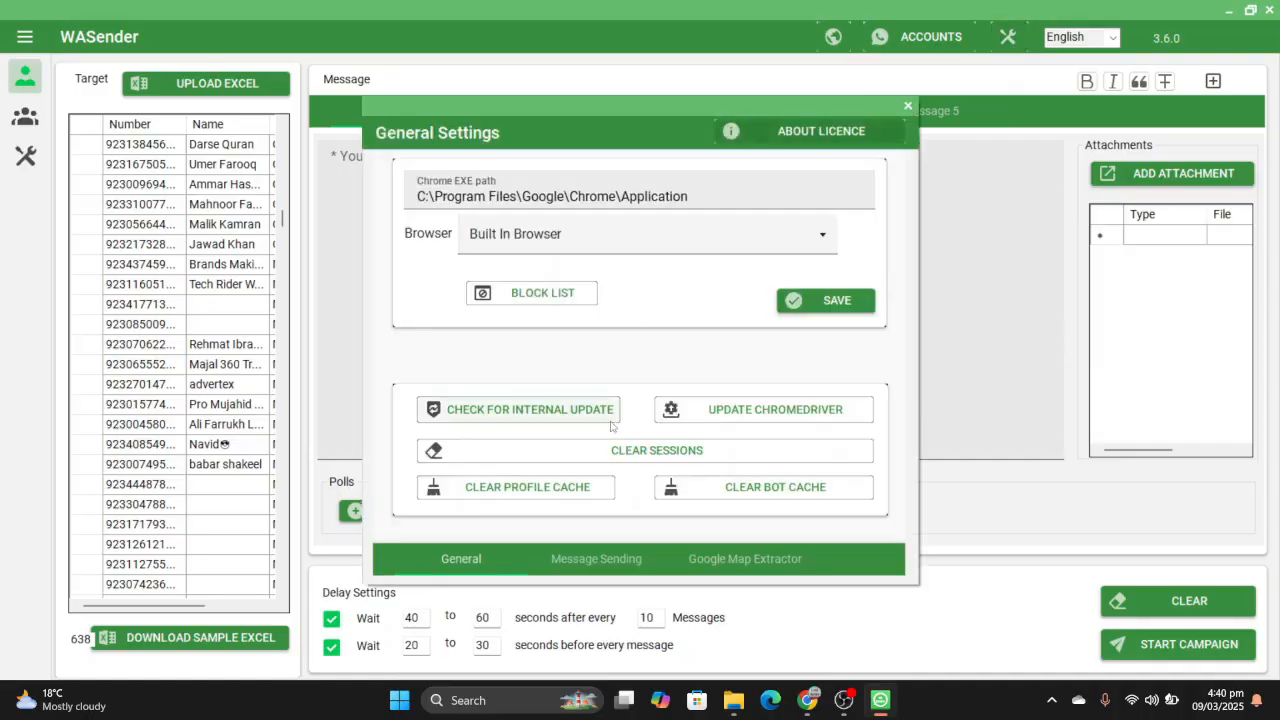
{"action": "left_click", "coordinate": [688, 420]}
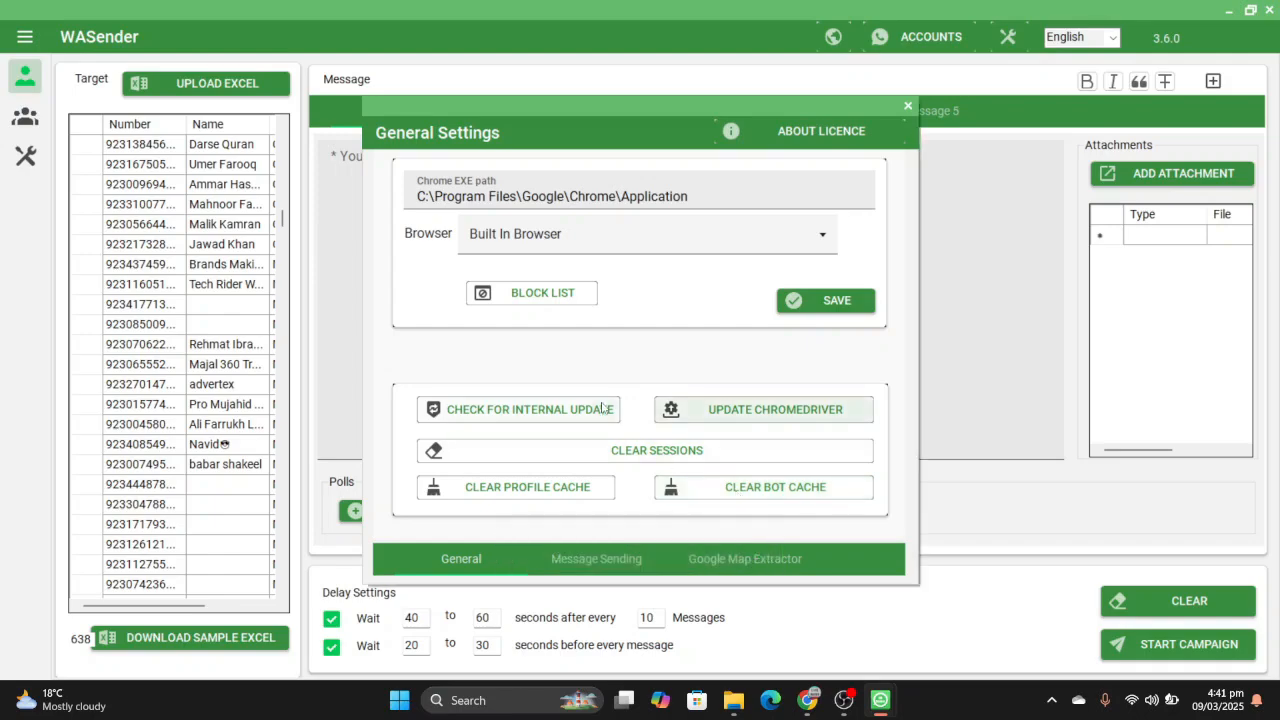
{"action": "left_click", "coordinate": [736, 253]}
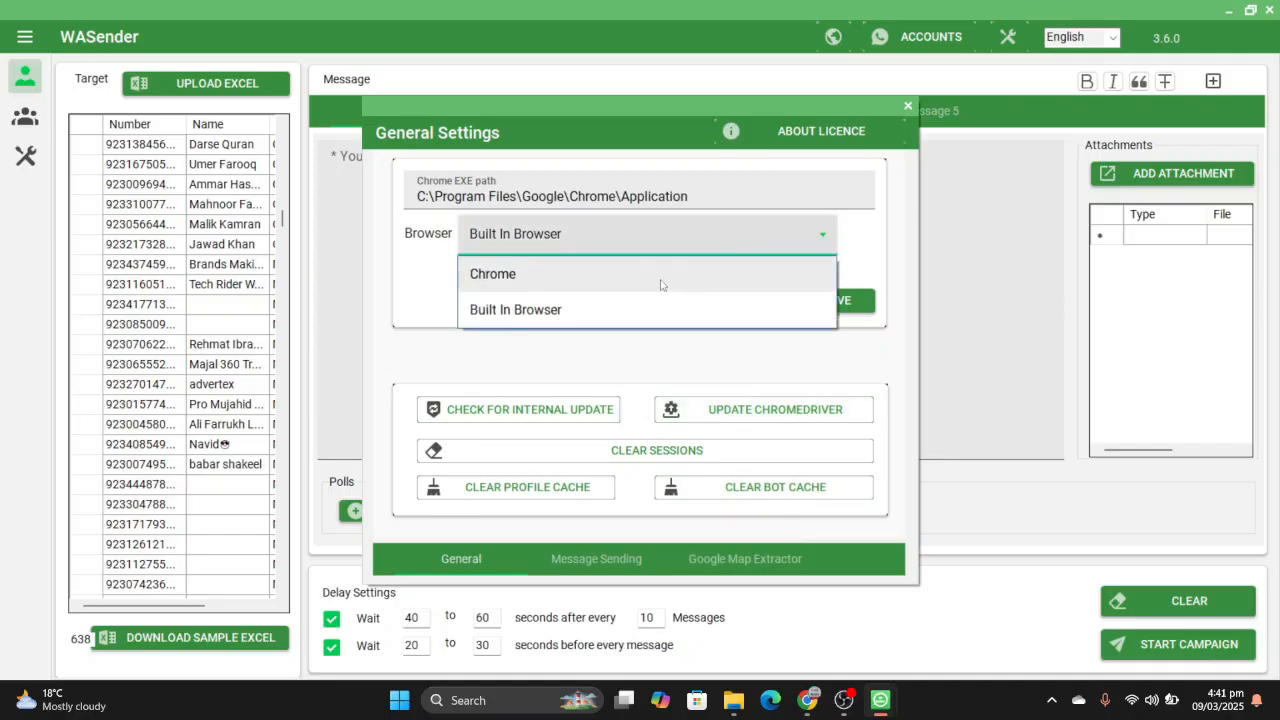
{"action": "left_click", "coordinate": [600, 276]}
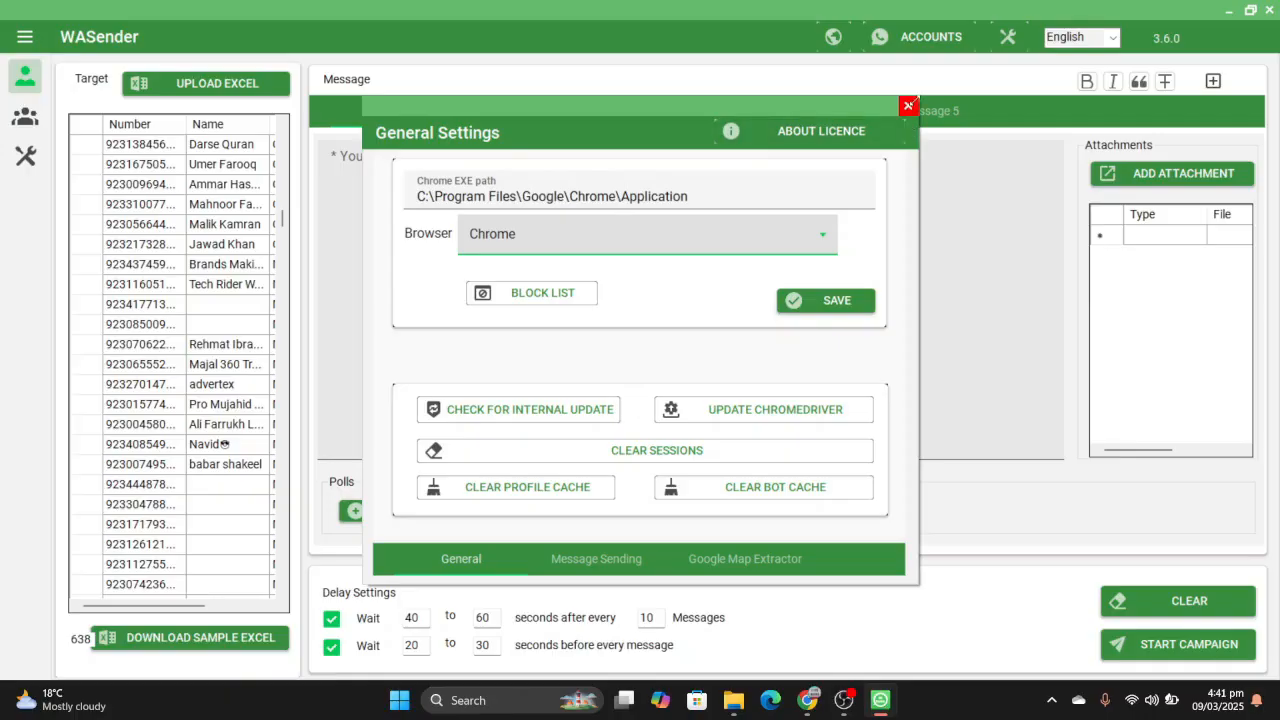
{"action": "left_click", "coordinate": [907, 106]}
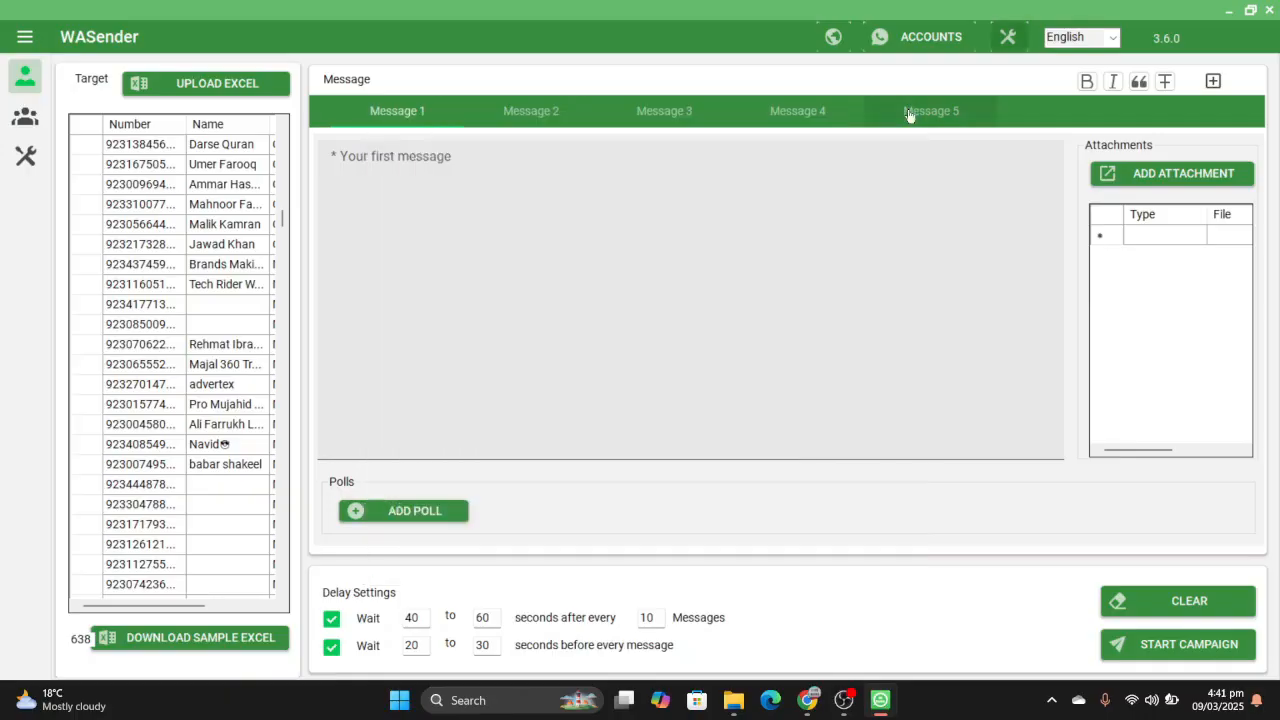
- Switch to Google Chrome and open the About Chrome page in its settings to update the browser
{"action": "mouse_move", "coordinate": [812, 694]}
{"action": "left_click", "coordinate": [830, 656]}
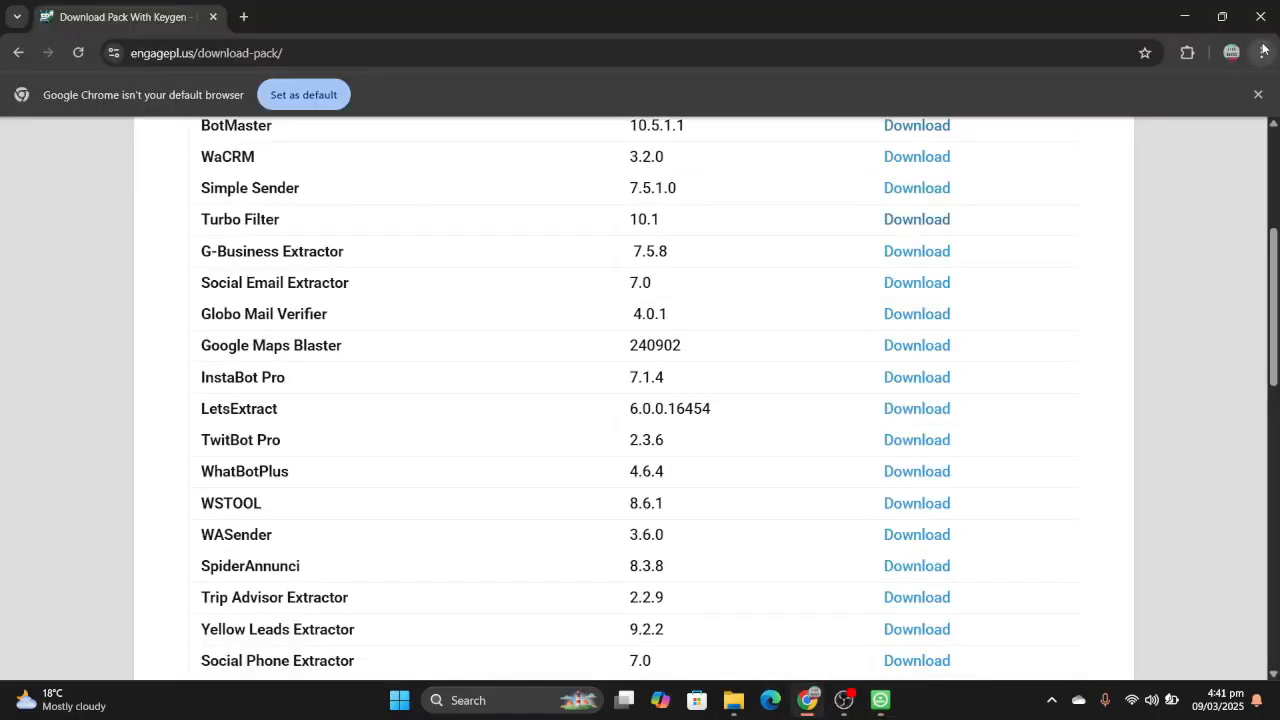
{"action": "left_click", "coordinate": [1264, 52]}
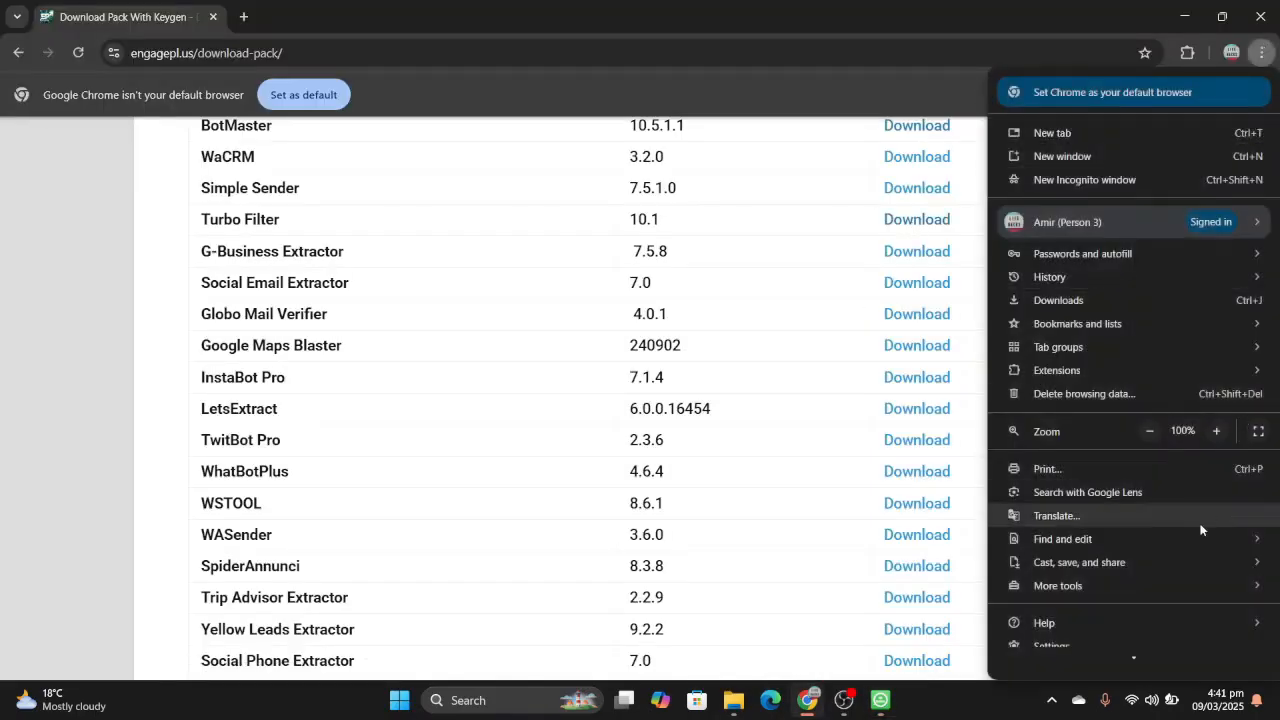
{"action": "scroll", "coordinate": [1183, 583], "scroll_direction": "down", "scroll_amount": 1}
{"action": "mouse_move", "coordinate": [1176, 563]}
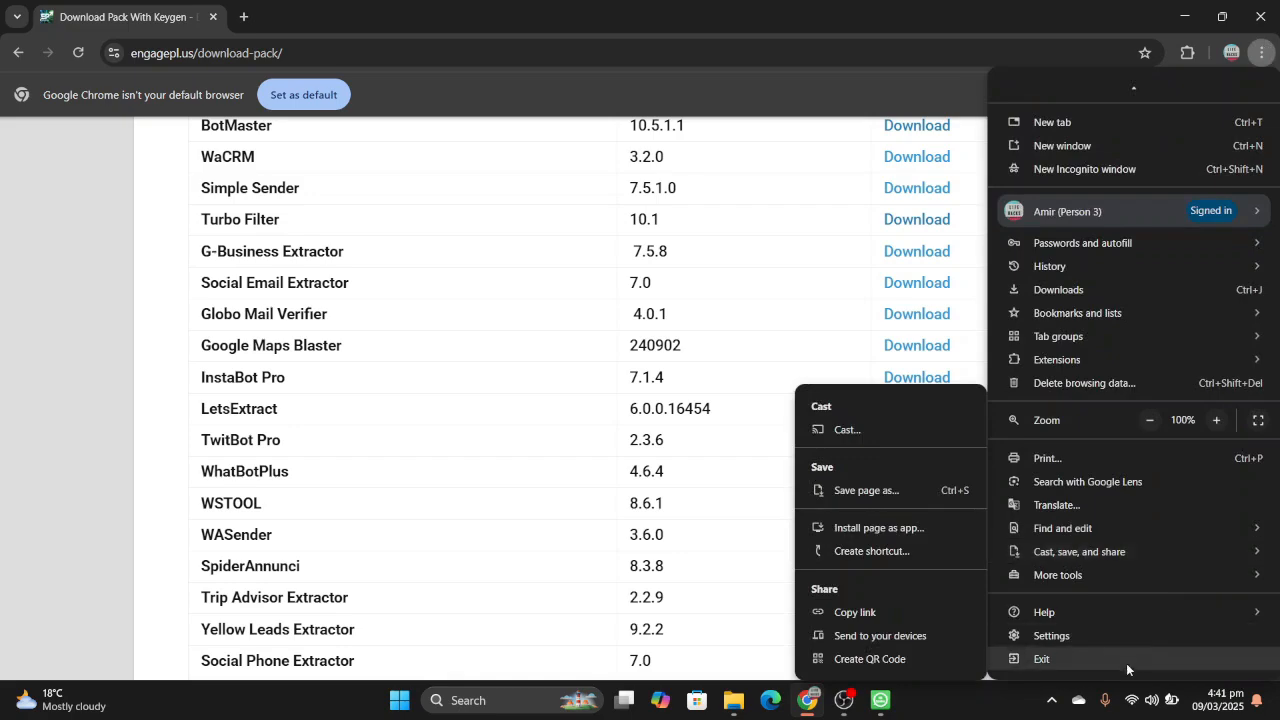
{"action": "left_click", "coordinate": [1136, 632]}
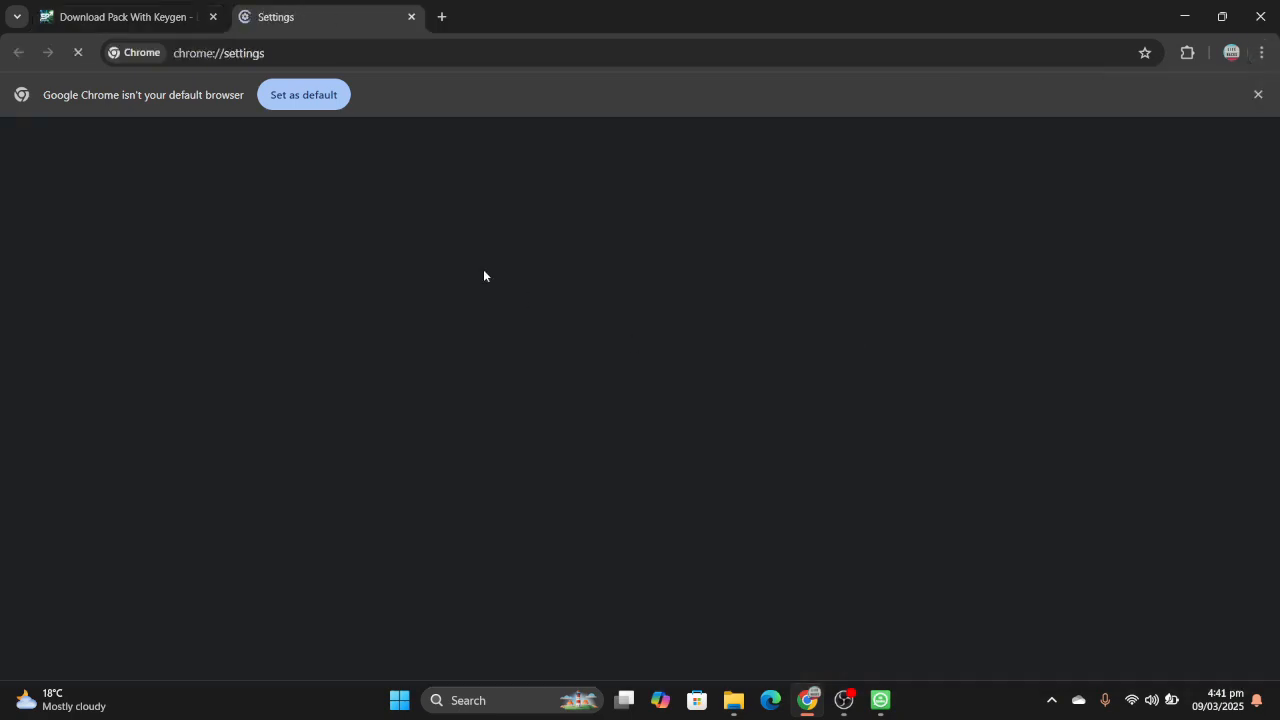
{"action": "scroll", "coordinate": [134, 471], "scroll_direction": "down", "scroll_amount": 1}
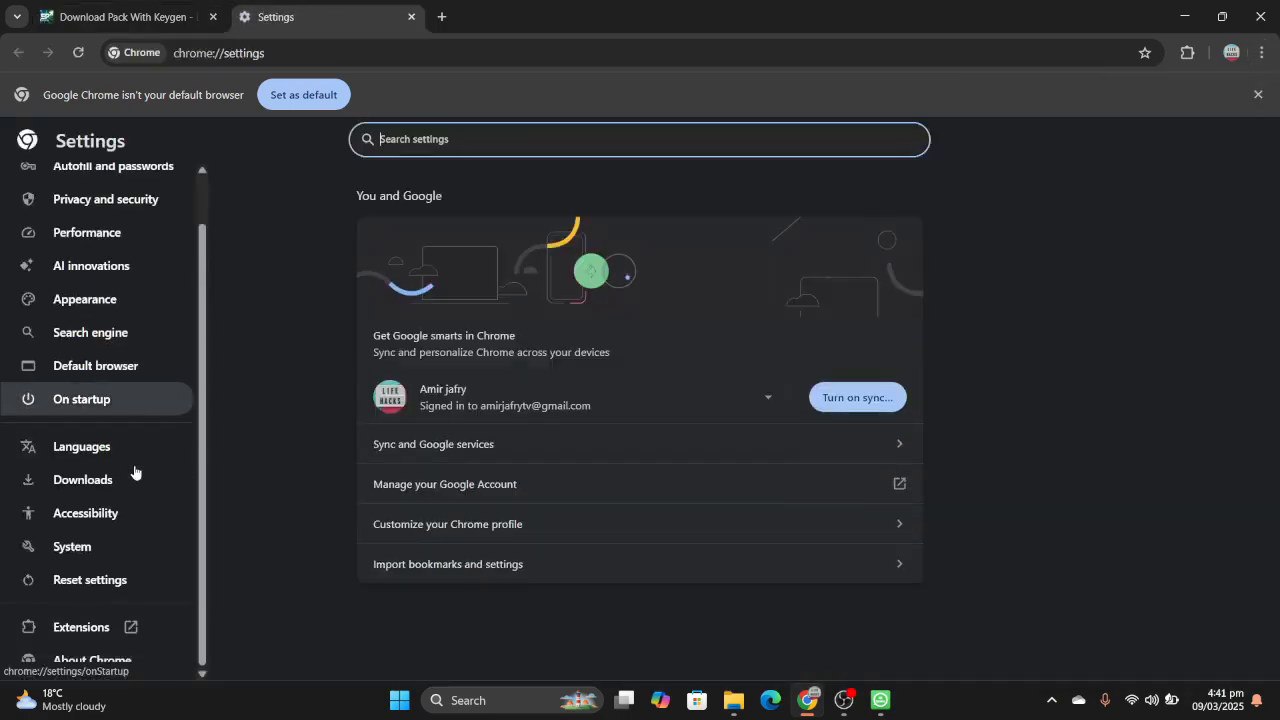
{"action": "left_click", "coordinate": [108, 662]}
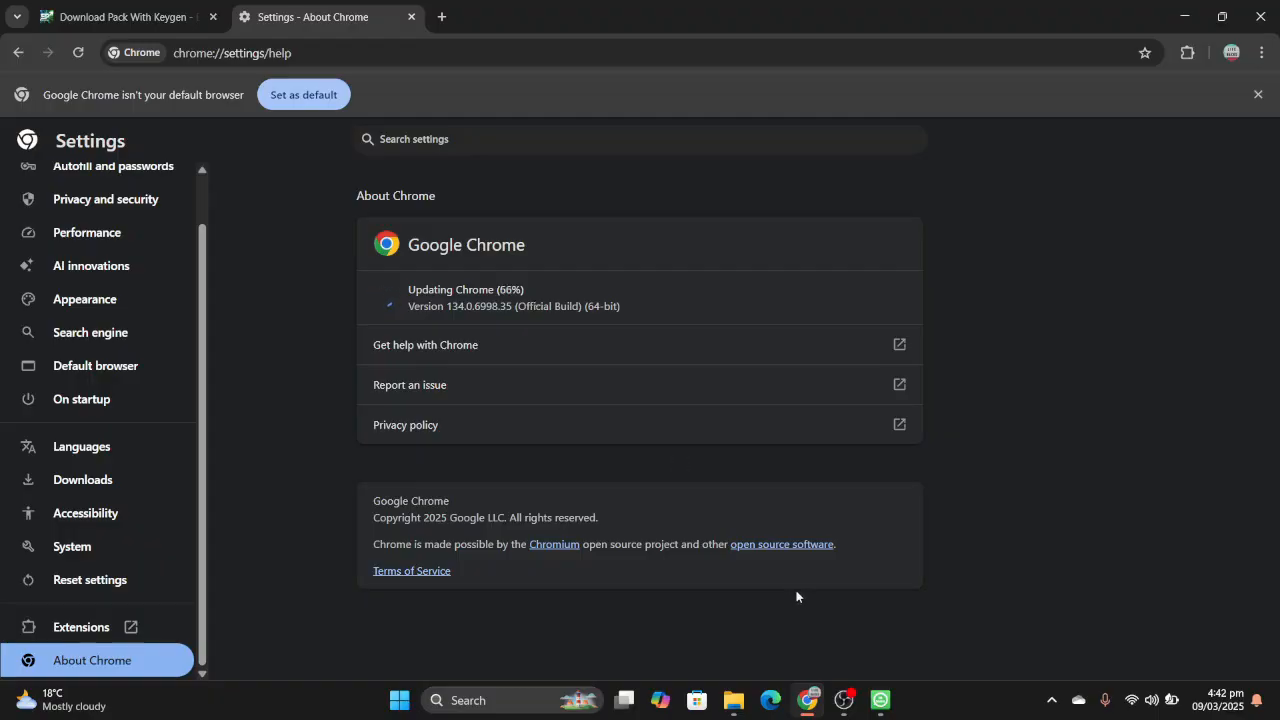
- Switch back to WASender and attach a media file from the Downloads folder to Message 1
{"action": "mouse_move", "coordinate": [880, 708]}
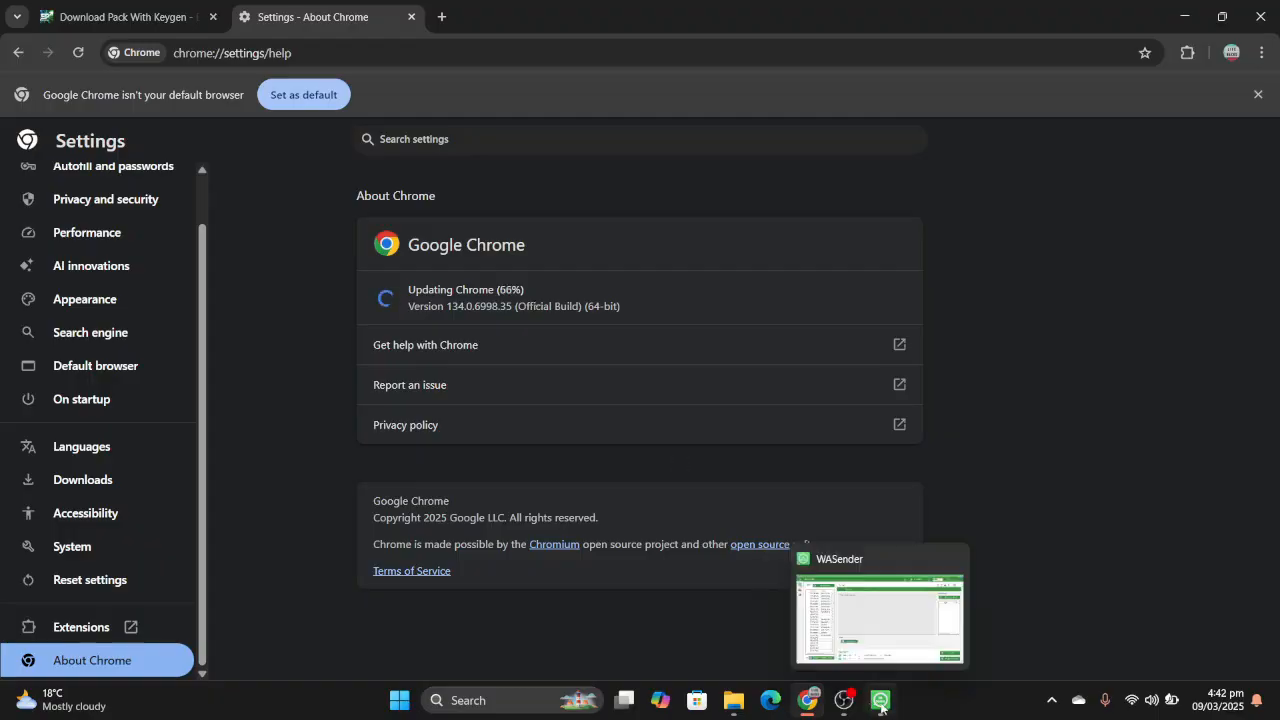
{"action": "left_click", "coordinate": [901, 565]}
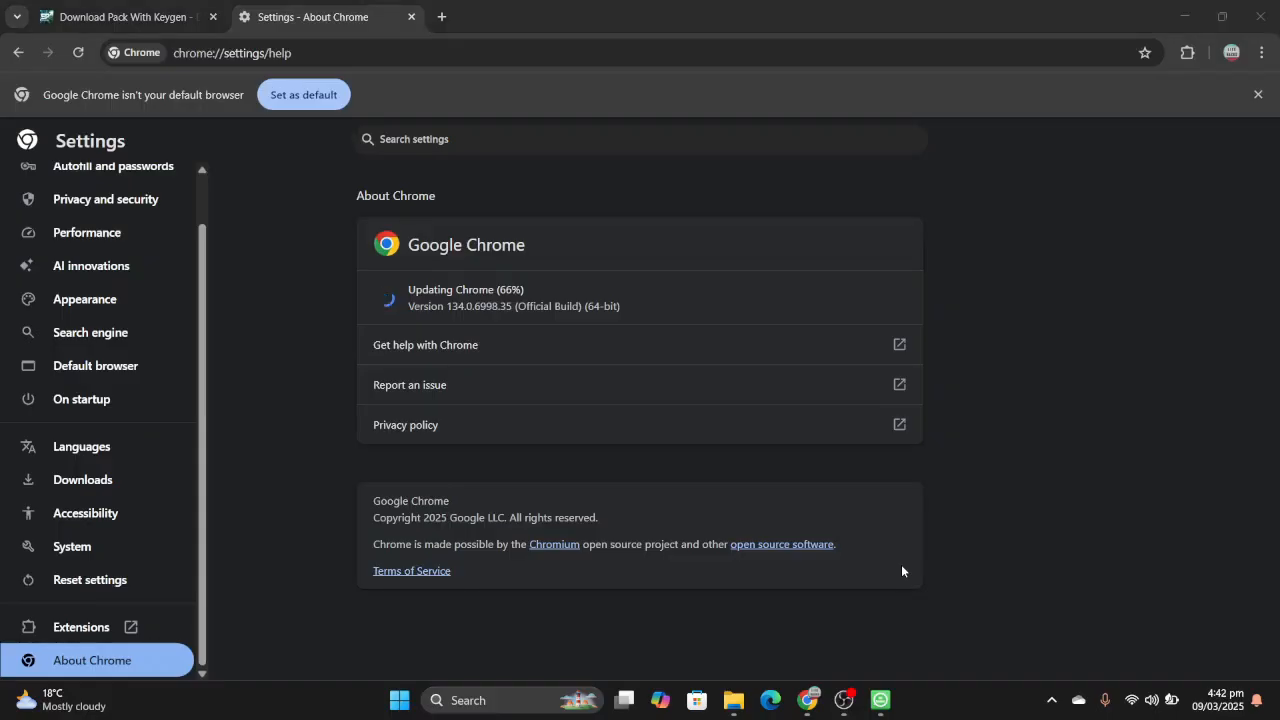
{"action": "left_click", "coordinate": [878, 707]}
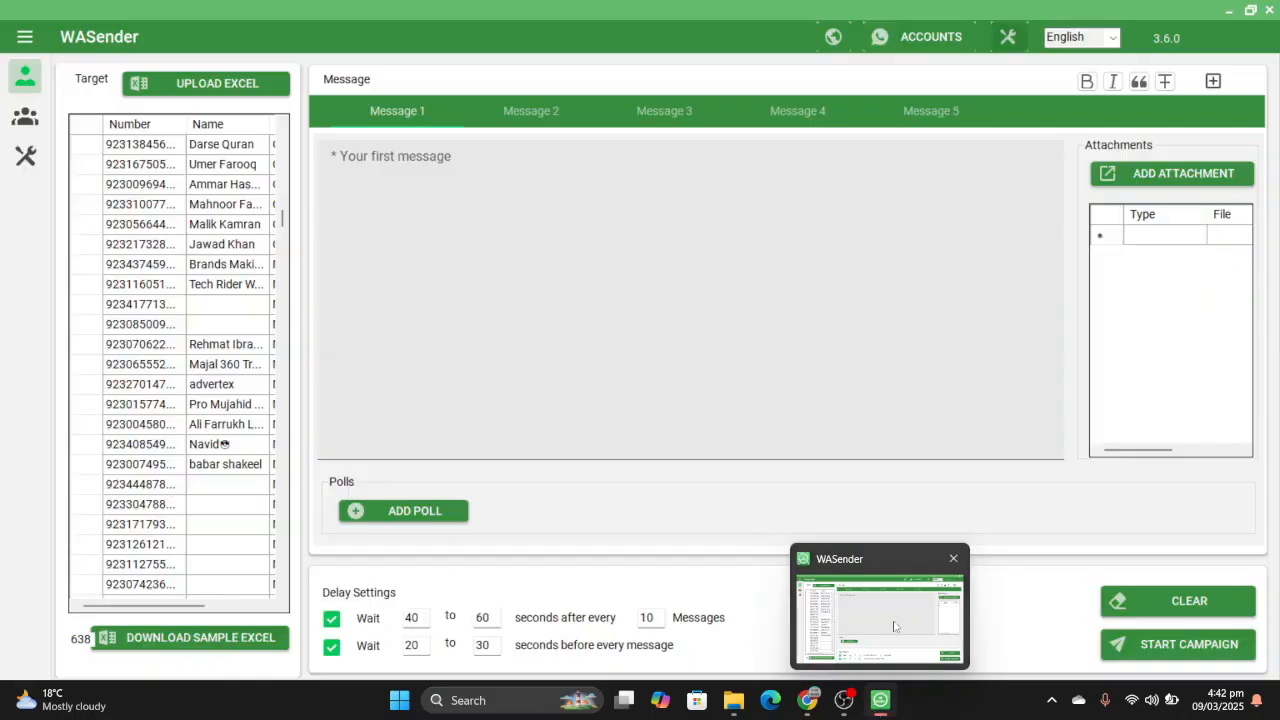
{"action": "left_click", "coordinate": [895, 626]}
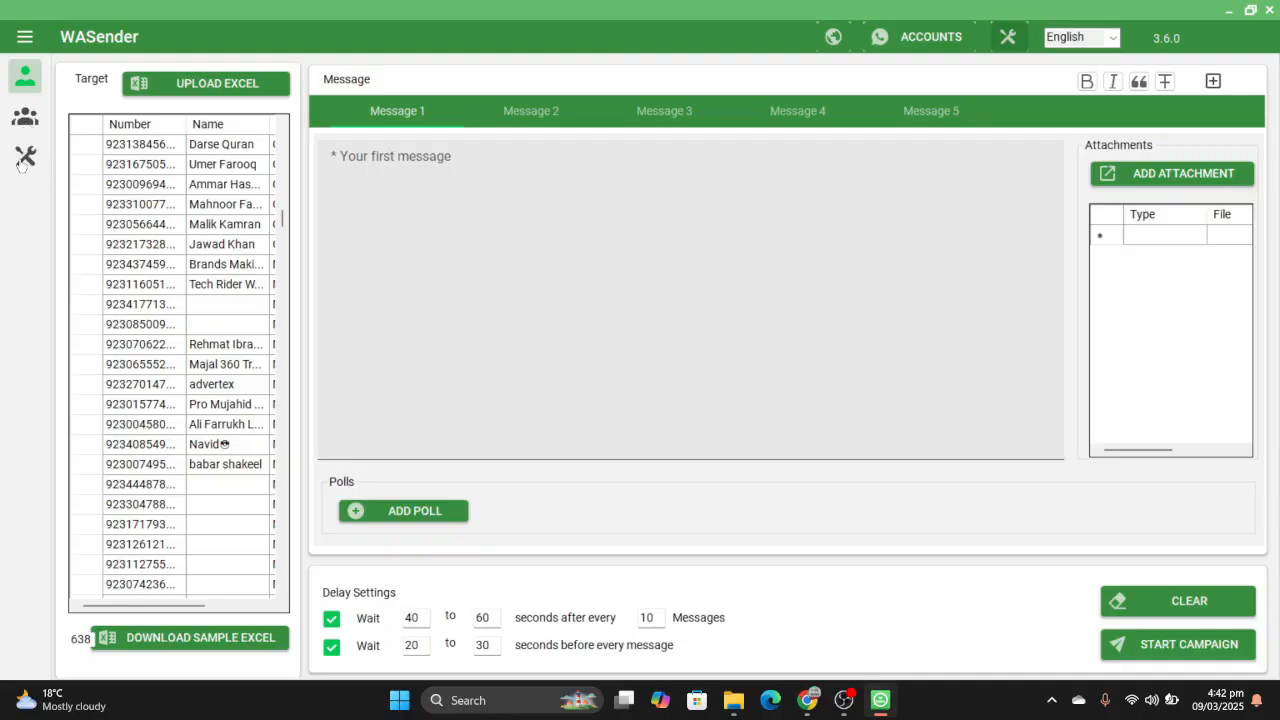
{"action": "left_click", "coordinate": [1177, 172]}
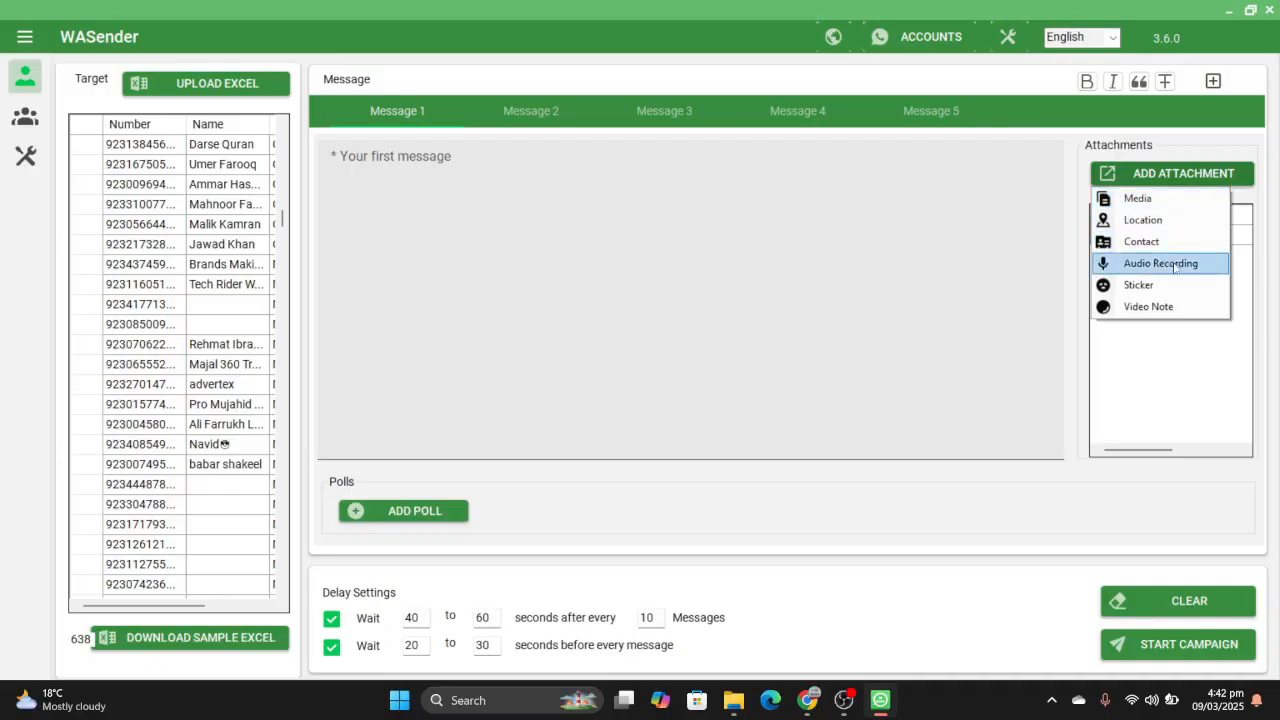
{"action": "left_click", "coordinate": [1185, 214]}
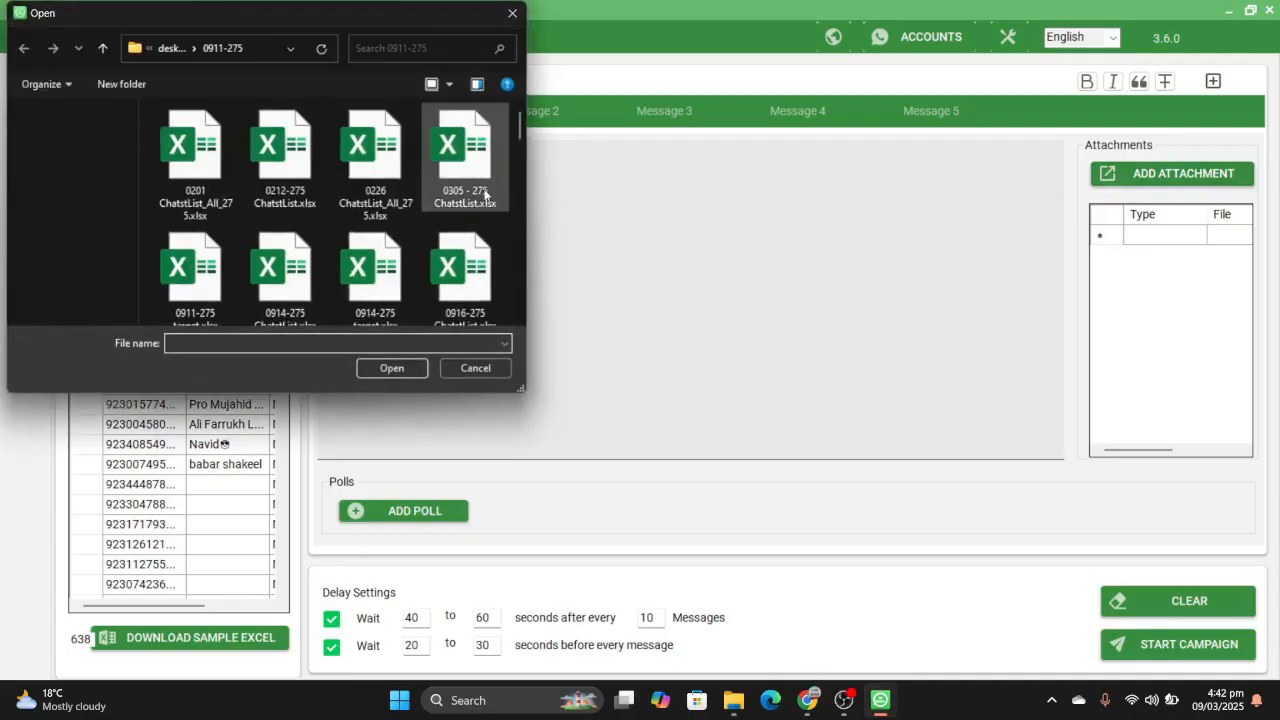
{"action": "left_click", "coordinate": [100, 191]}
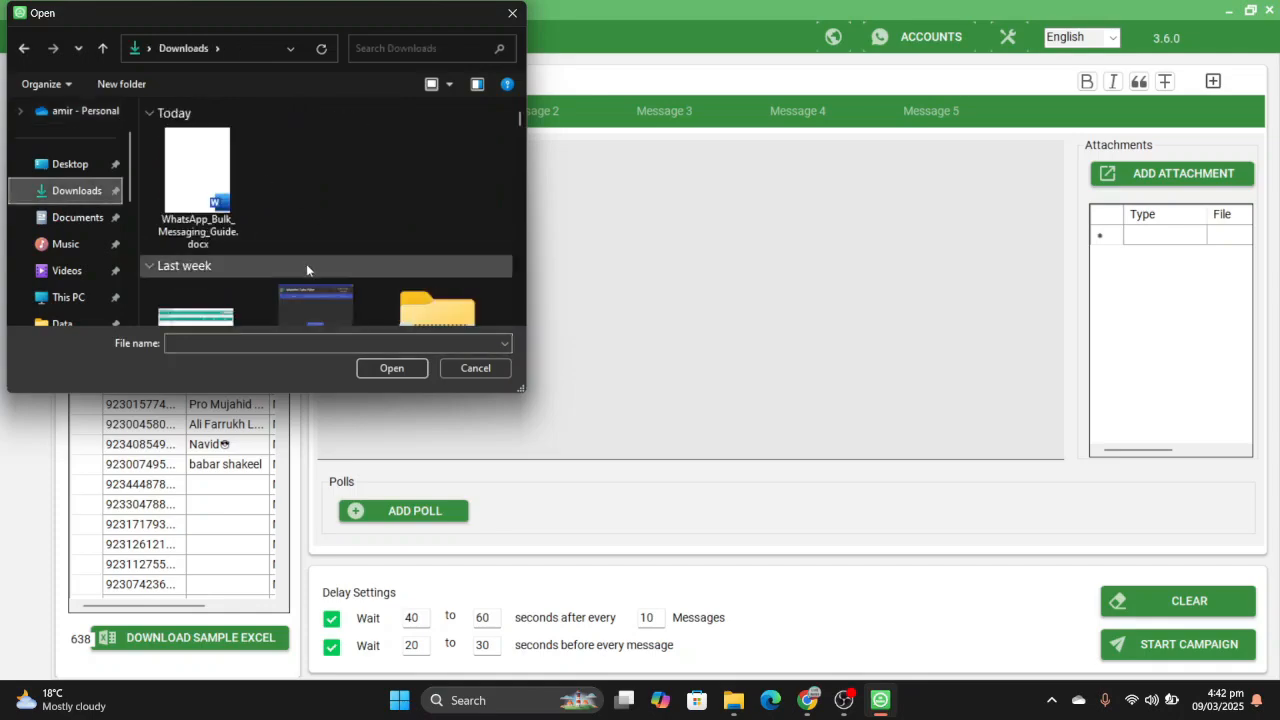
{"action": "left_click", "coordinate": [343, 313]}
{"action": "left_click", "coordinate": [400, 368]}
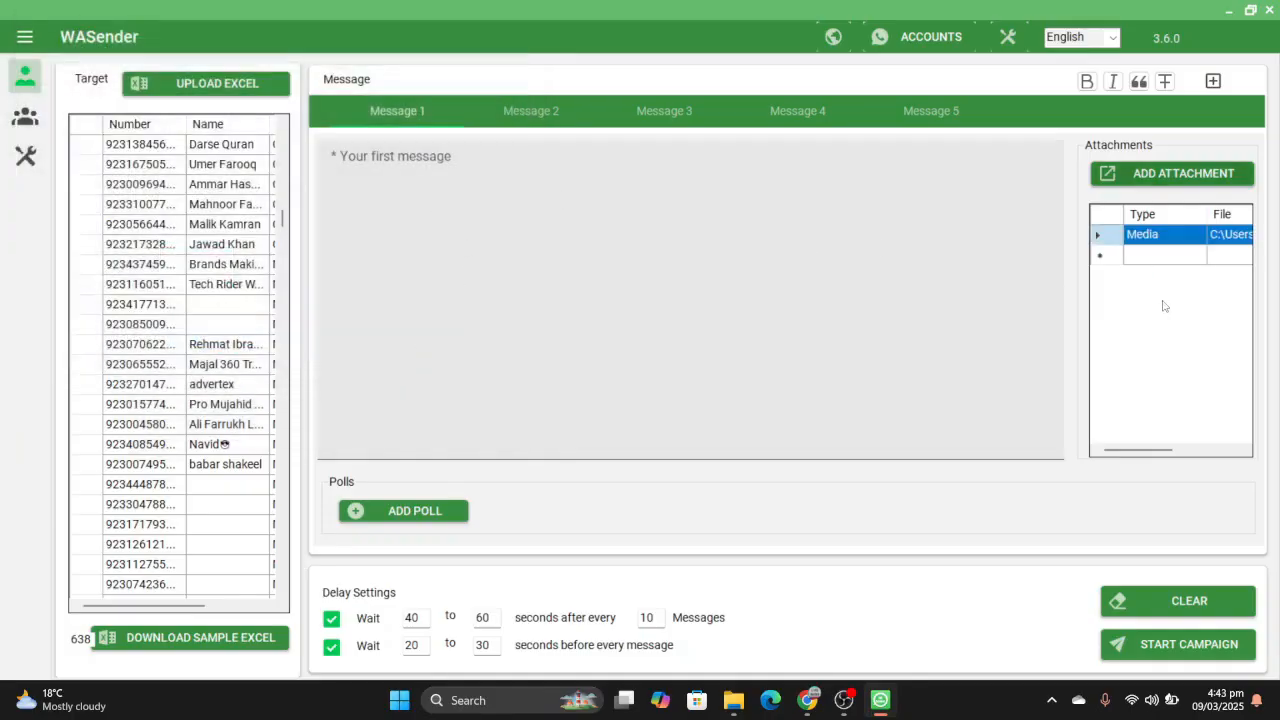
- Examine the columns of the attachments list and select the media attachment's caption field
{"action": "left_click", "coordinate": [1211, 452]}
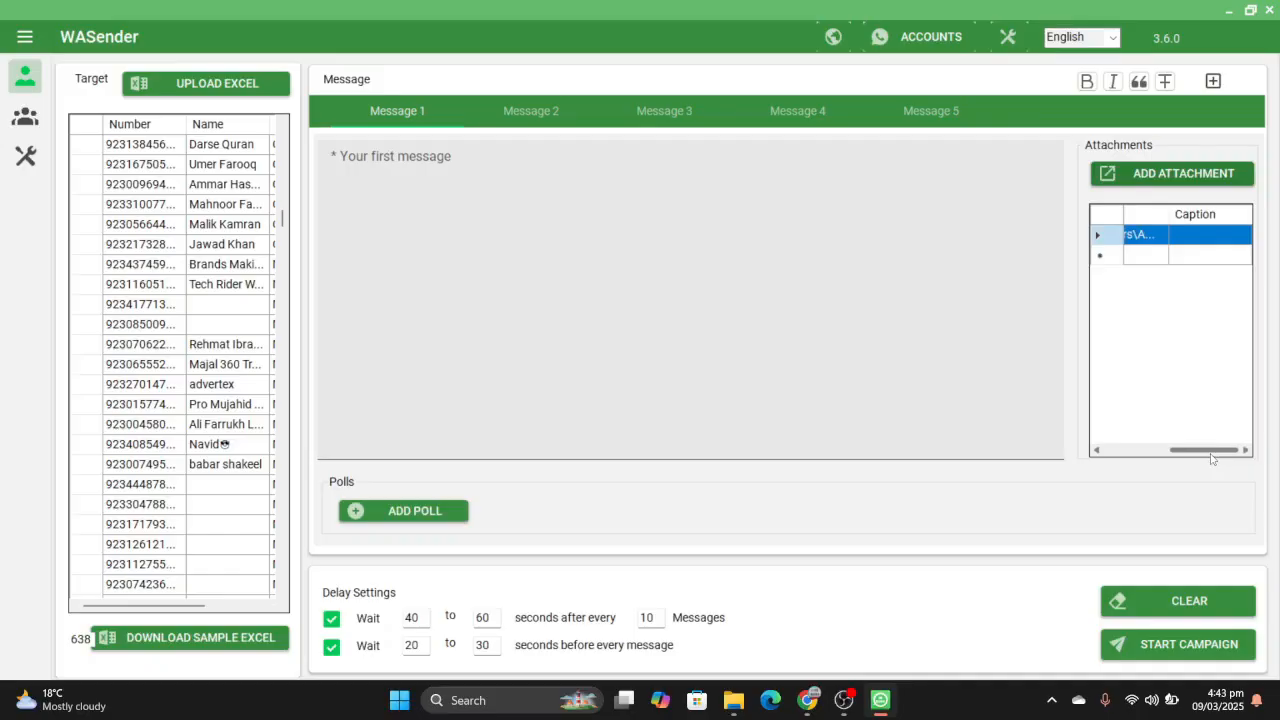
{"action": "left_click", "coordinate": [1200, 220]}
{"action": "left_click", "coordinate": [1108, 257]}
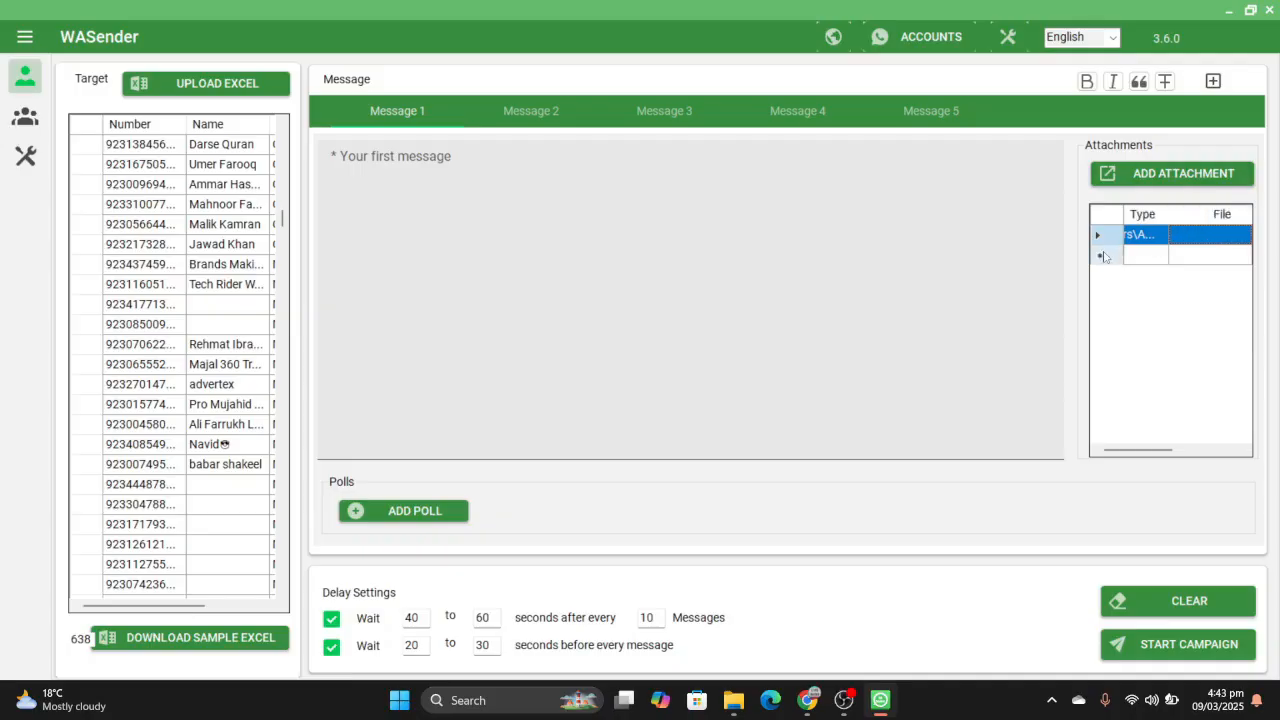
{"action": "left_click", "coordinate": [1243, 451]}
{"action": "left_click", "coordinate": [1189, 235]}
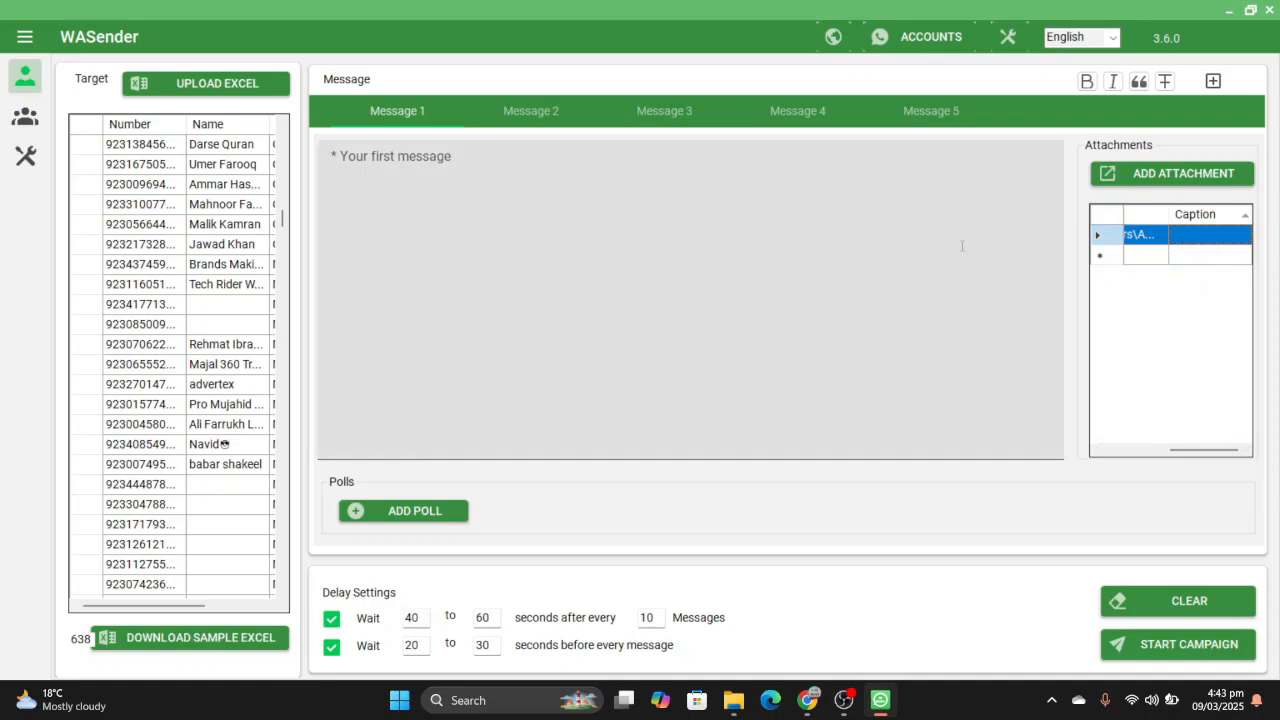
- Clear the contact campaign form, emptying the target number list and the message attachment
{"action": "left_click", "coordinate": [710, 213]}
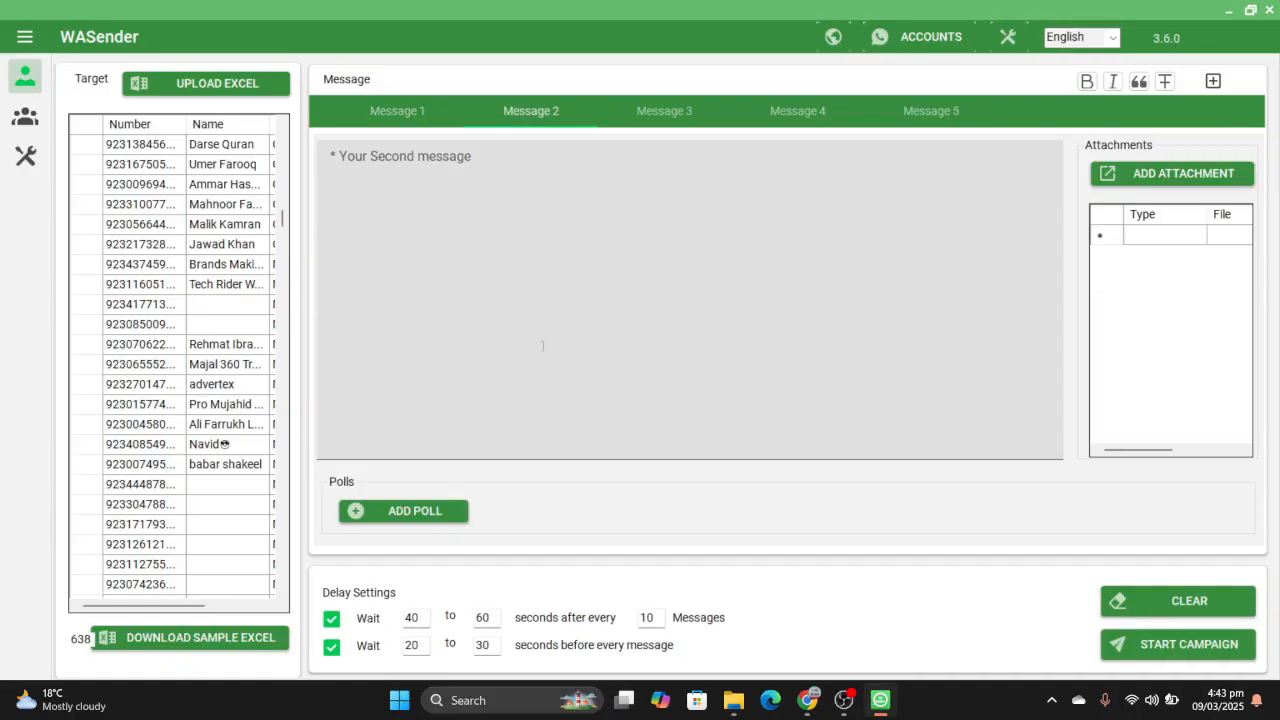
{"action": "left_click", "coordinate": [22, 119]}
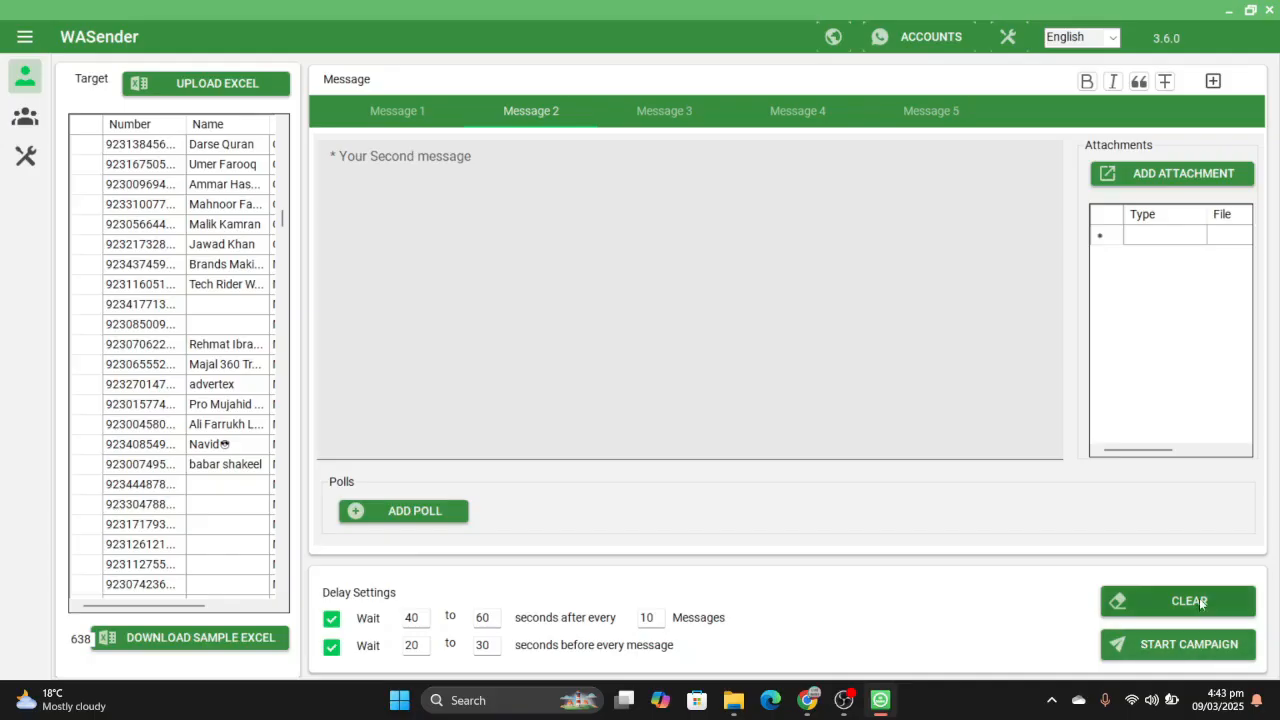
{"action": "left_click", "coordinate": [1199, 601]}
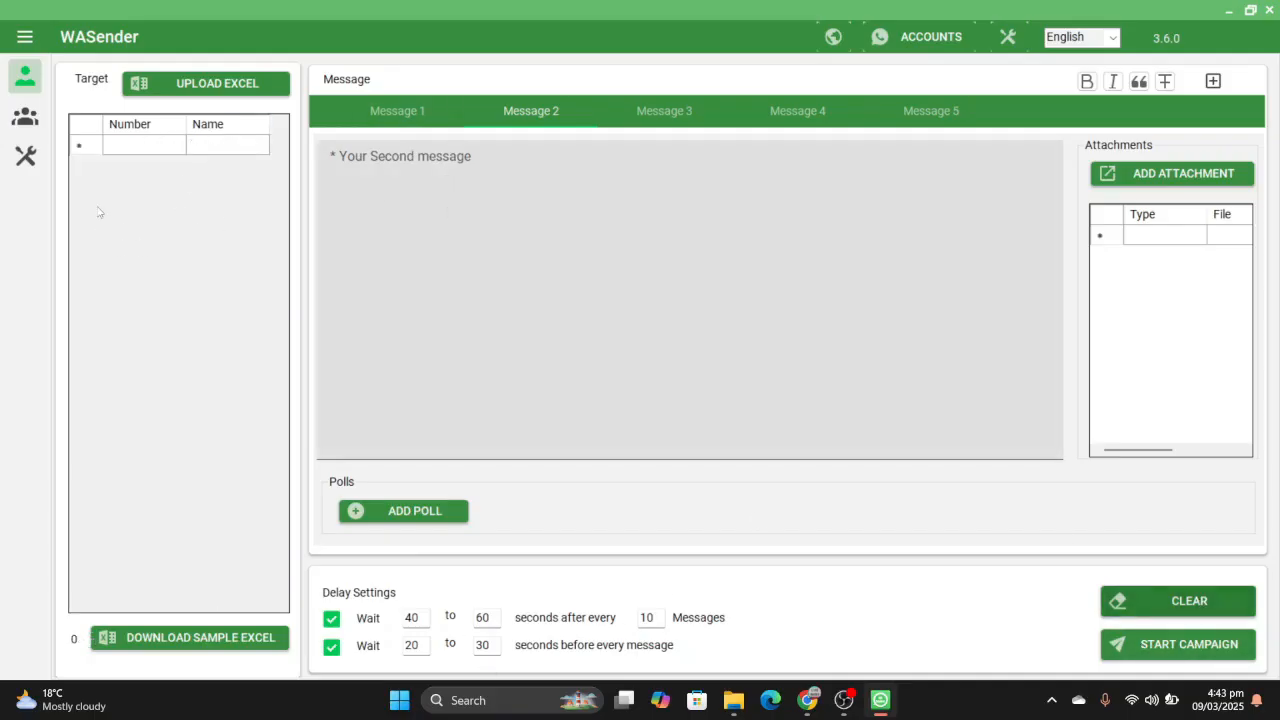
- Examine the section names in the expanded side menu and open the Group Sender page
{"action": "left_click", "coordinate": [25, 40]}
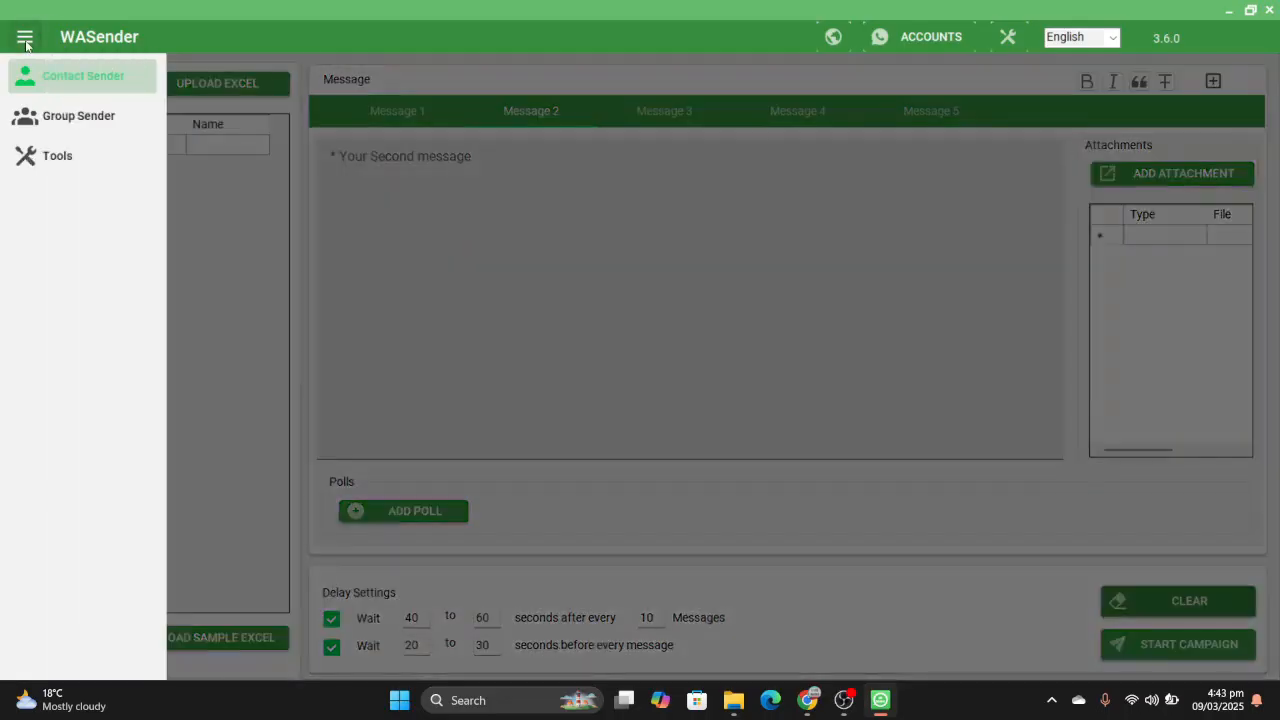
{"action": "left_click", "coordinate": [186, 228]}
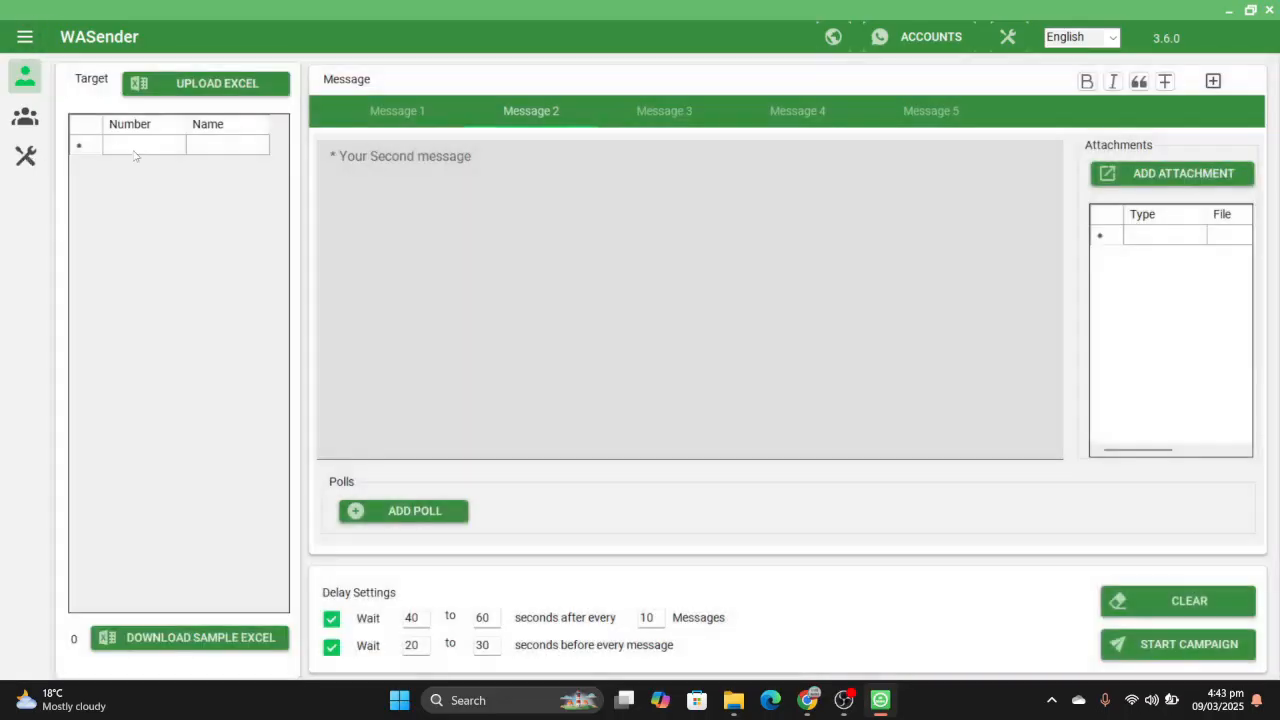
{"action": "left_click", "coordinate": [34, 122]}
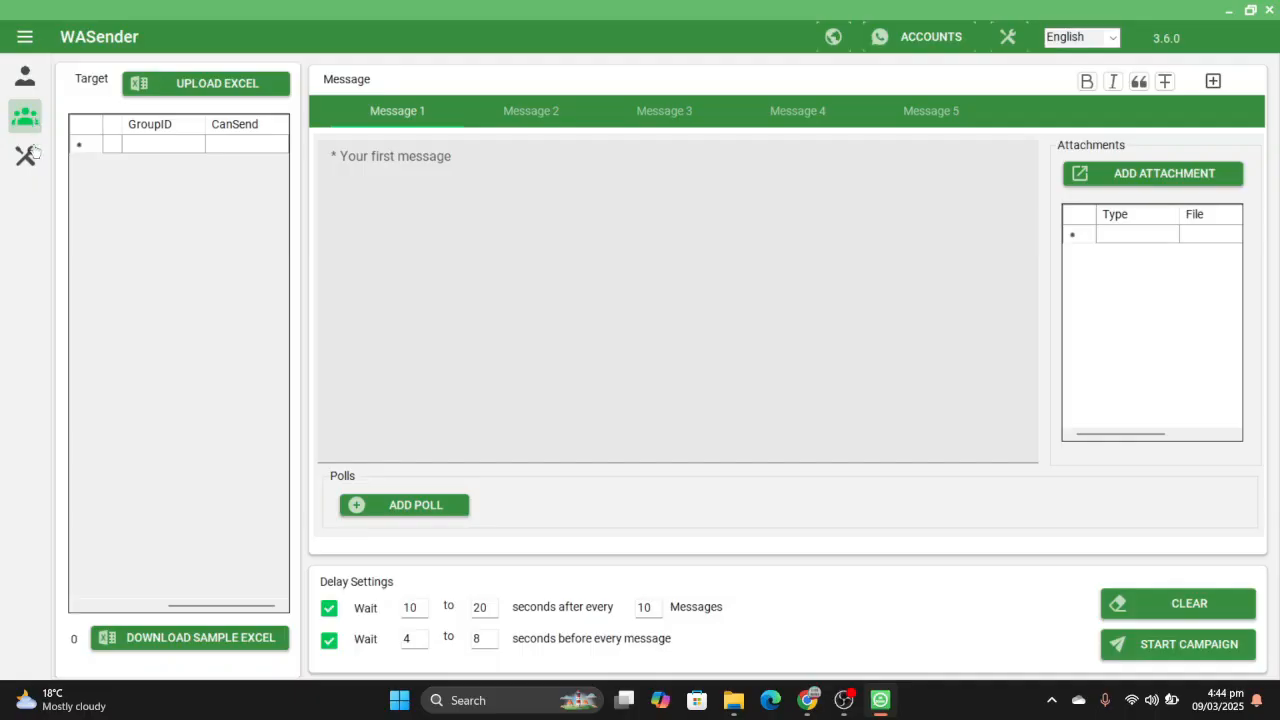
- Open the Contact List Grabber from the data extractor tools, try to grab all groups and initiate WhatsApp
{"action": "left_click", "coordinate": [30, 152]}
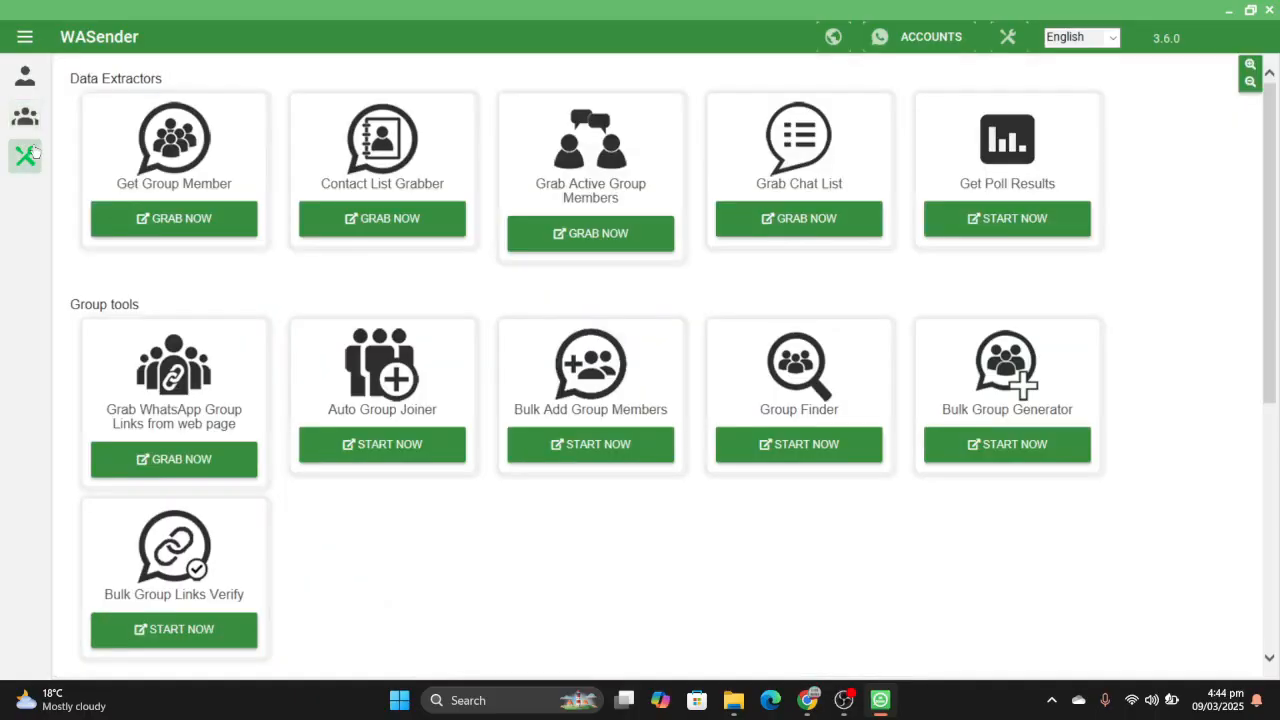
{"action": "left_click", "coordinate": [435, 233]}
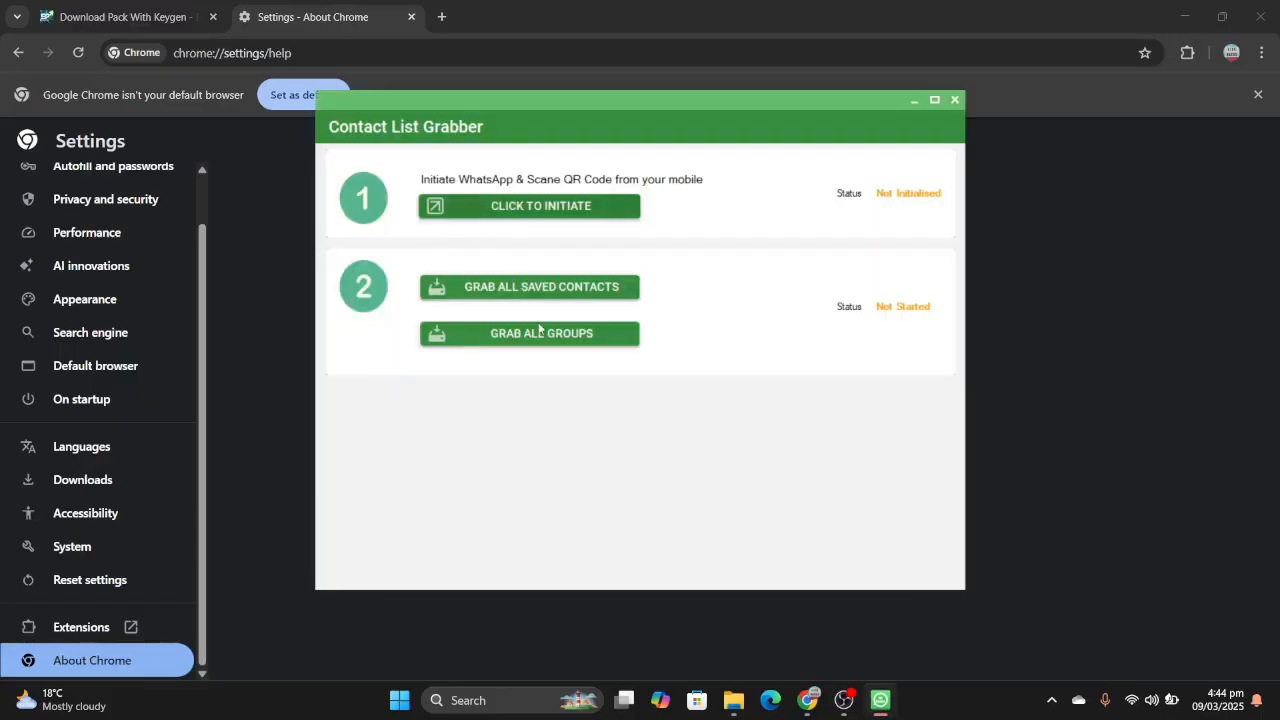
{"action": "left_click", "coordinate": [537, 336]}
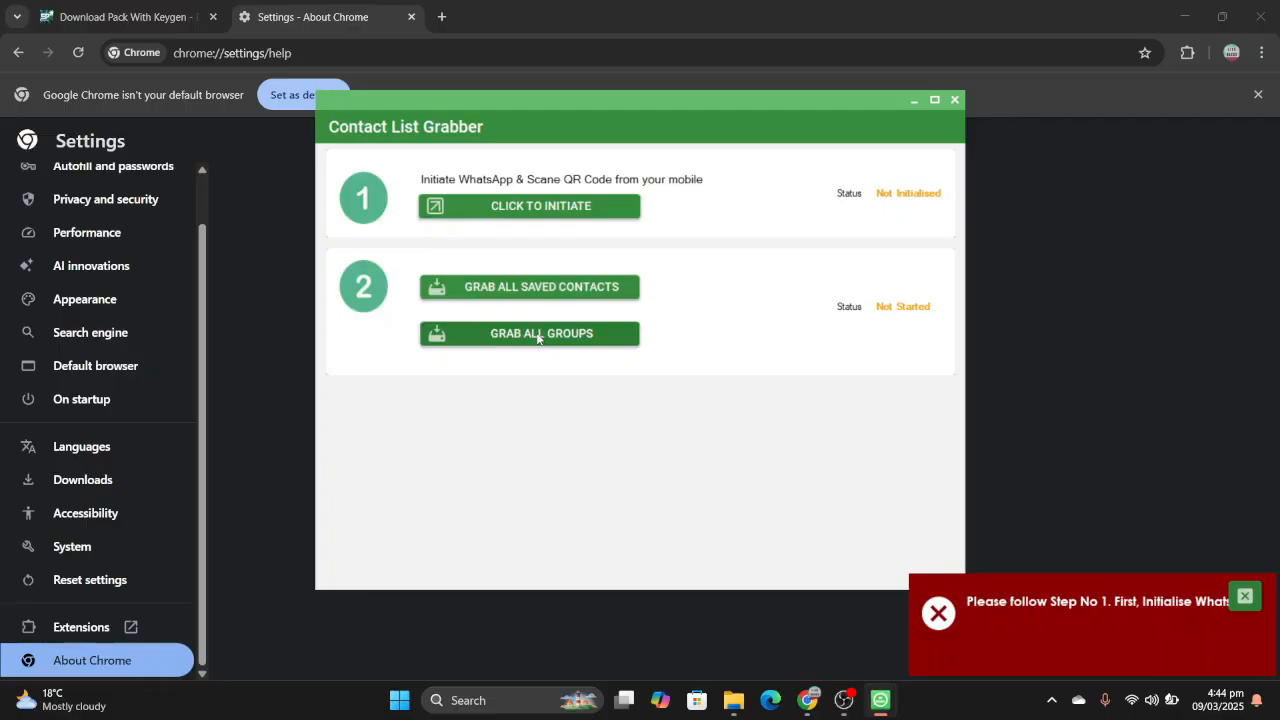
{"action": "left_click", "coordinate": [545, 208]}
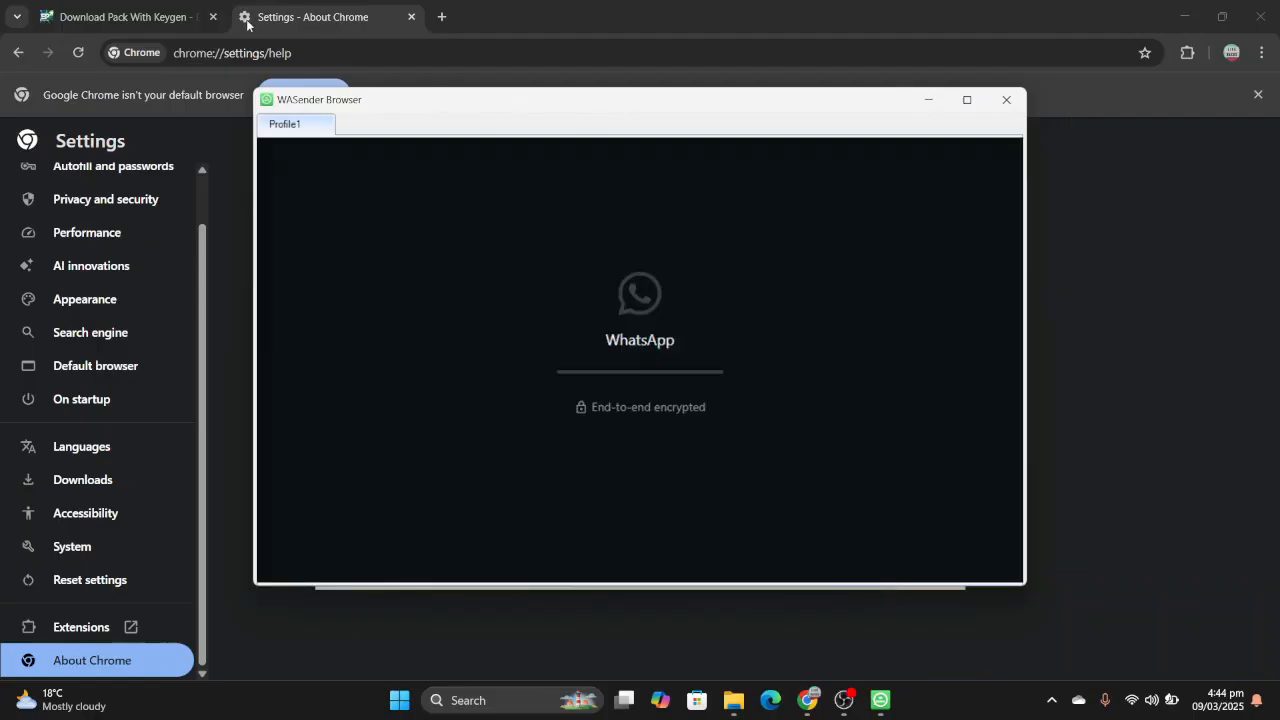
- Check WhatsApp loading in the WASender Browser and bring the Contact List Grabber back to the front
{"action": "left_click", "coordinate": [168, 22]}
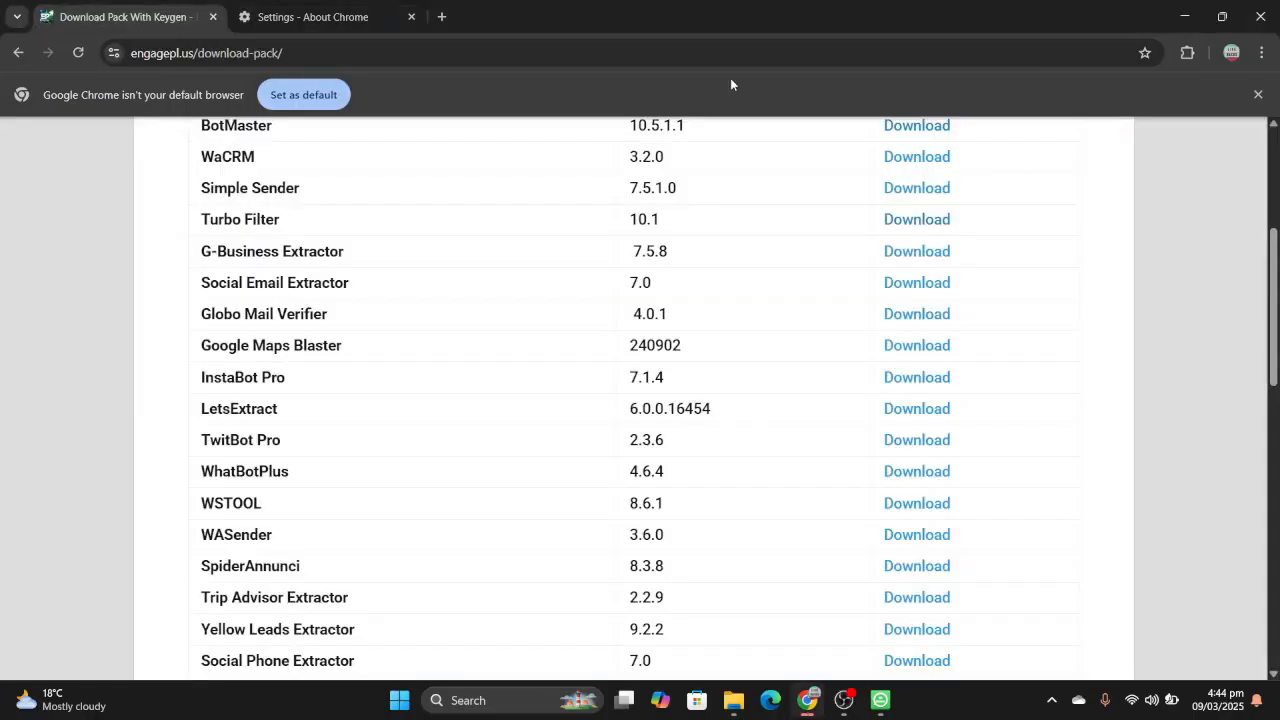
{"action": "mouse_move", "coordinate": [880, 700]}
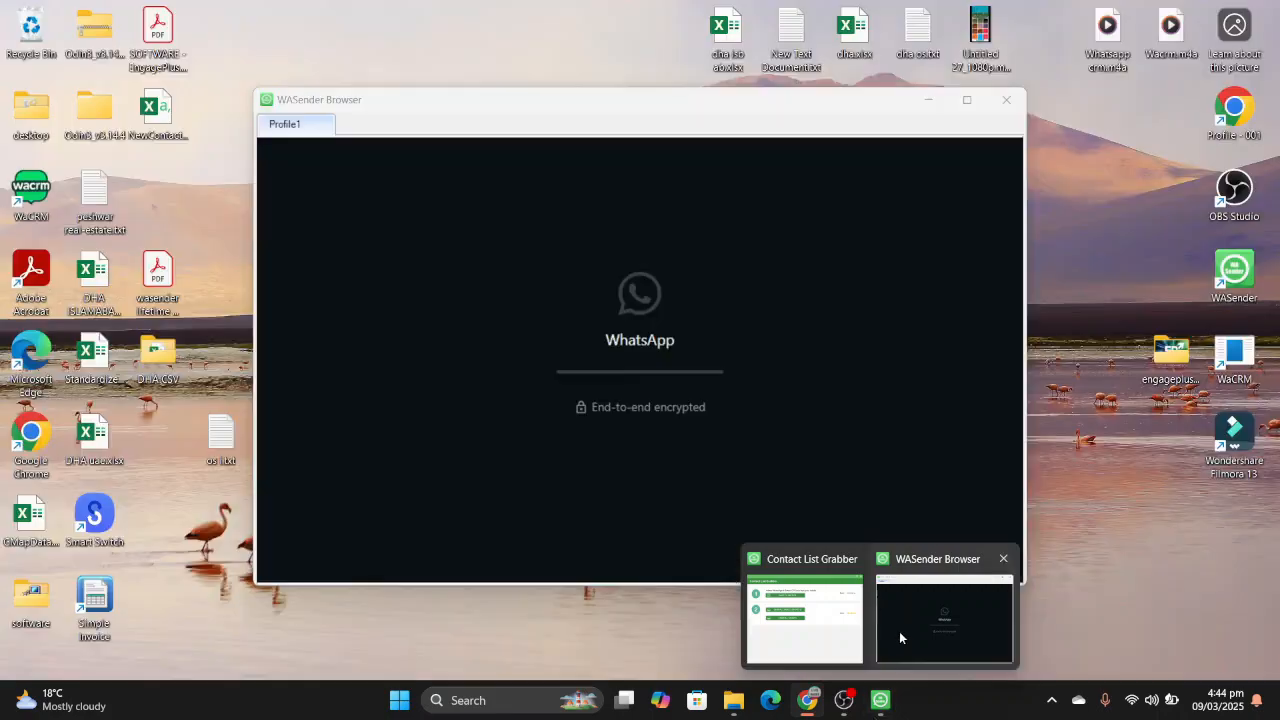
{"action": "left_click", "coordinate": [899, 637]}
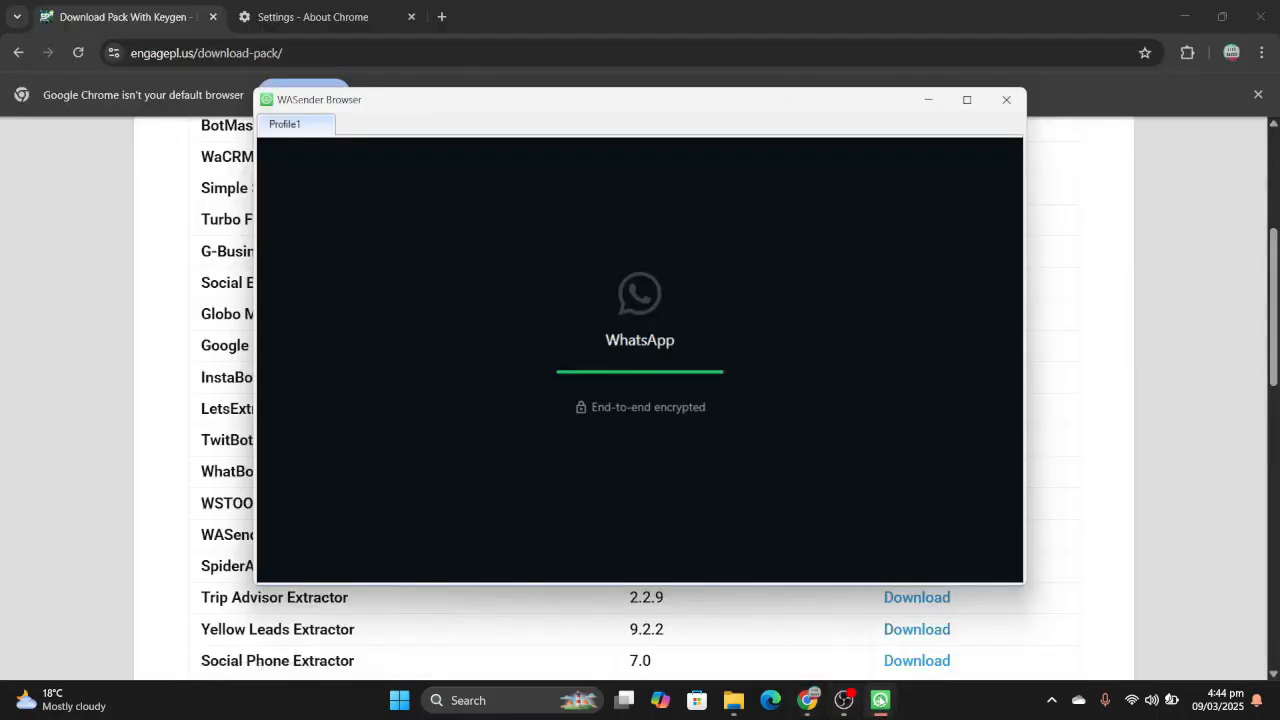
{"action": "mouse_move", "coordinate": [882, 700]}
{"action": "left_click", "coordinate": [824, 632]}
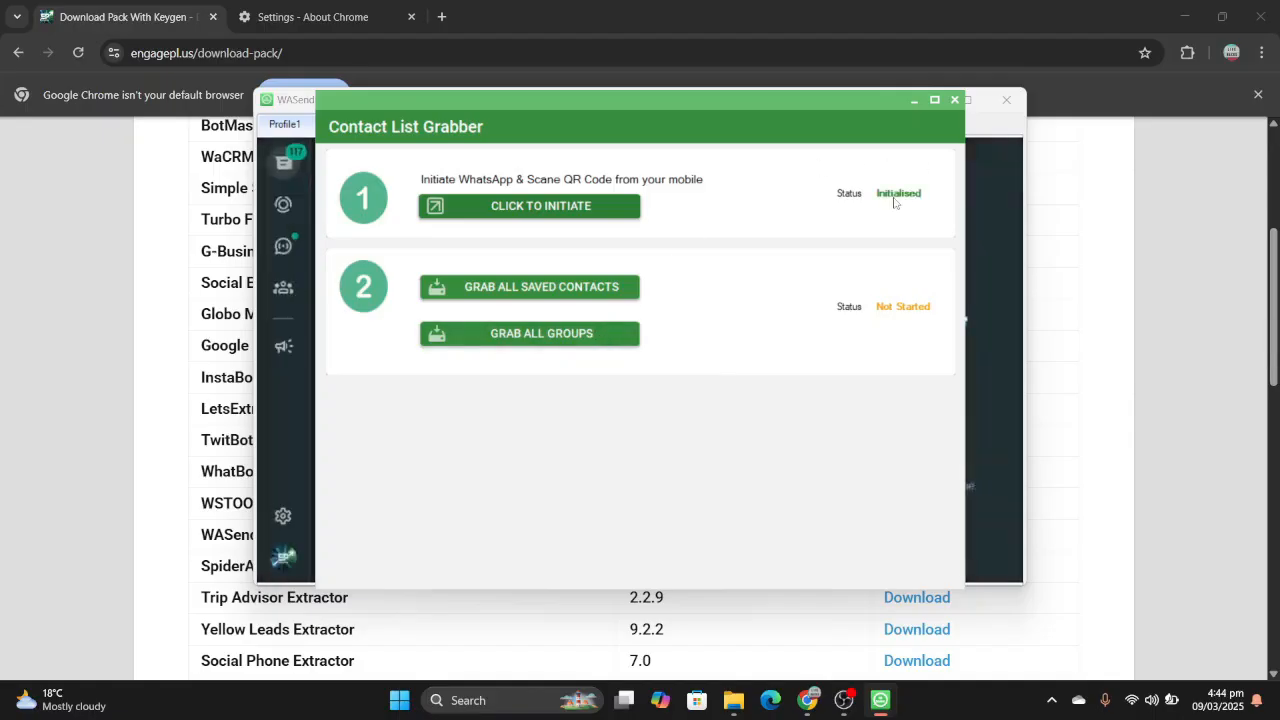
- Grab all WhatsApp groups, cancel saving GroupList.xlsx and close the Contact List Grabber
{"action": "left_click", "coordinate": [601, 337]}
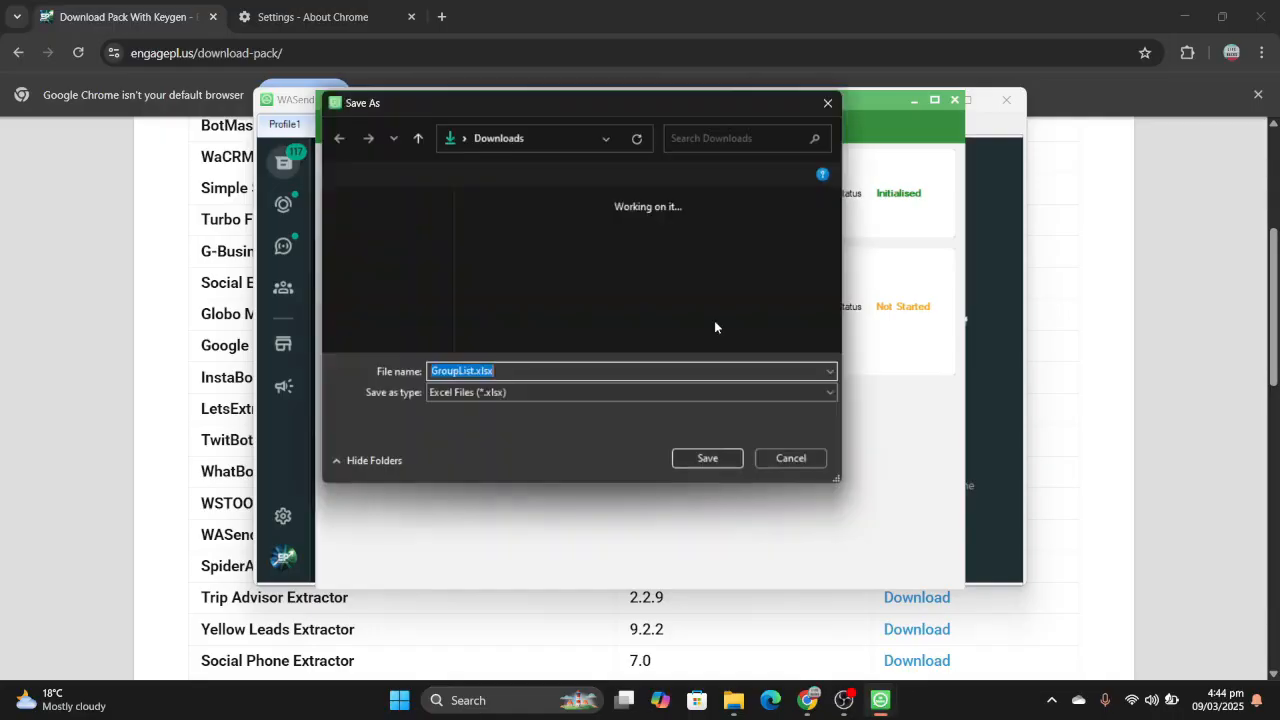
{"action": "left_click", "coordinate": [825, 110]}
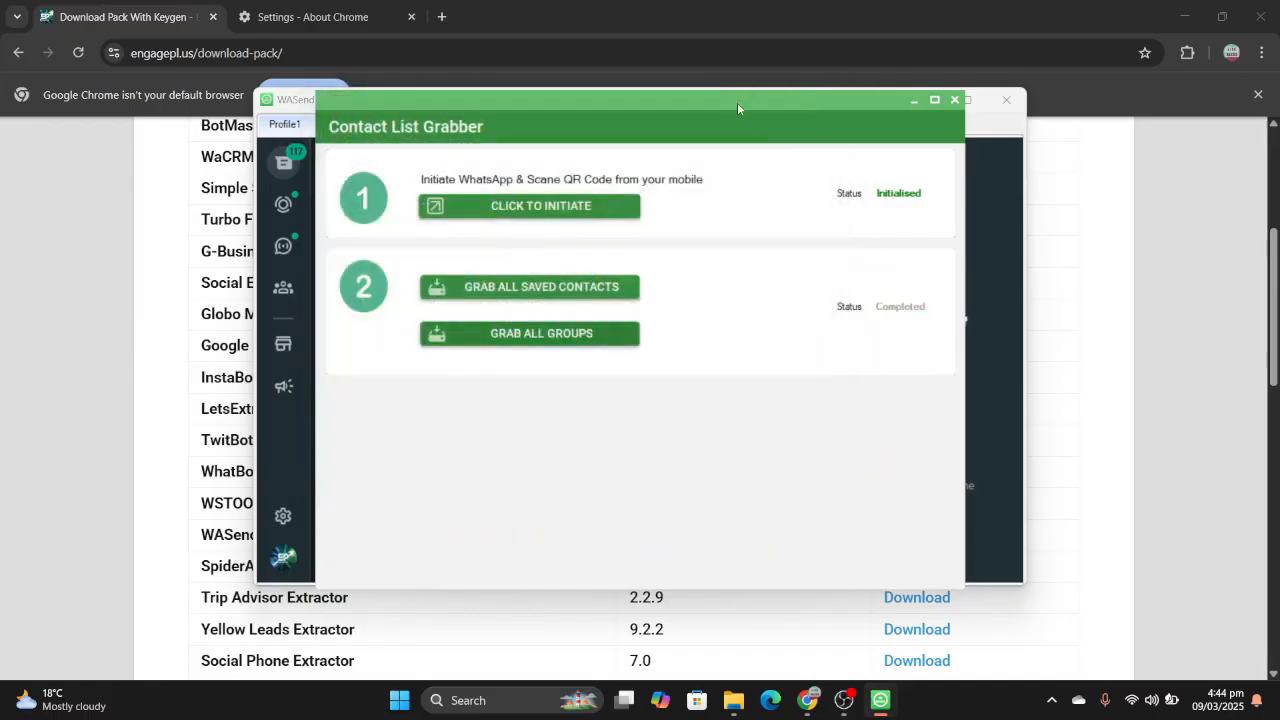
{"action": "left_click_drag", "start_coordinate": [737, 102], "coordinate": [863, 114]}
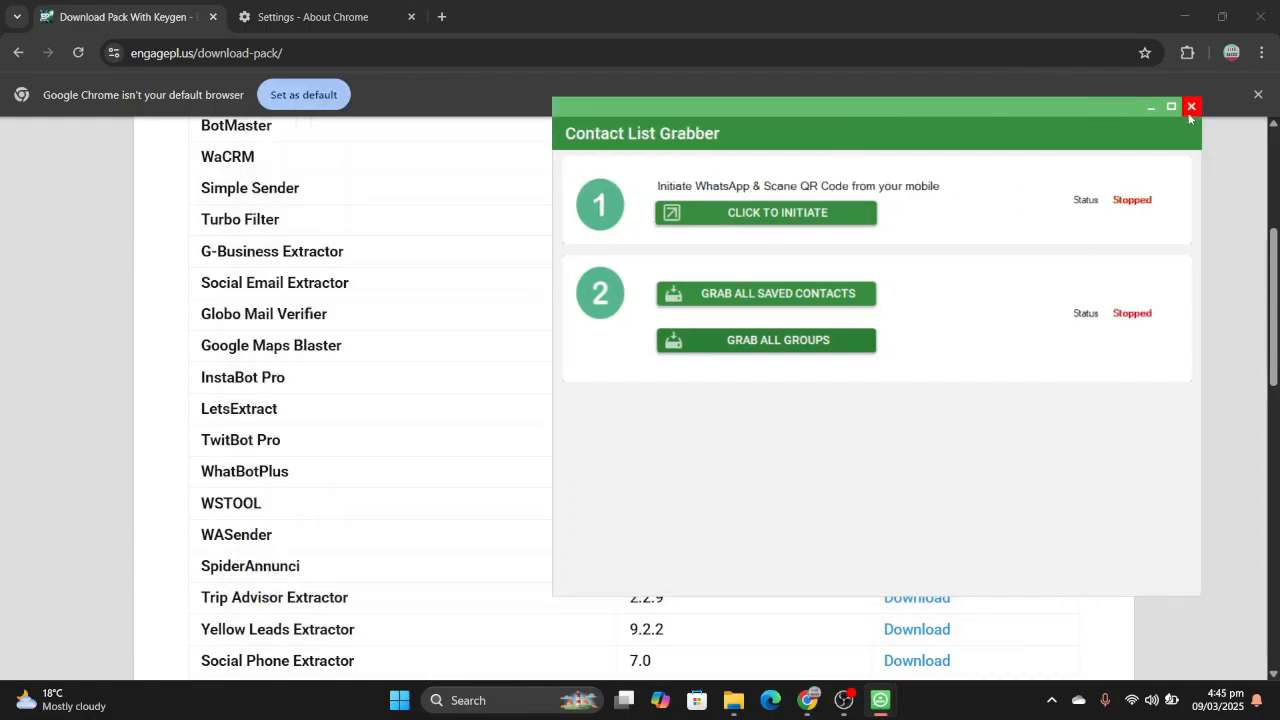
{"action": "left_click", "coordinate": [1191, 107]}
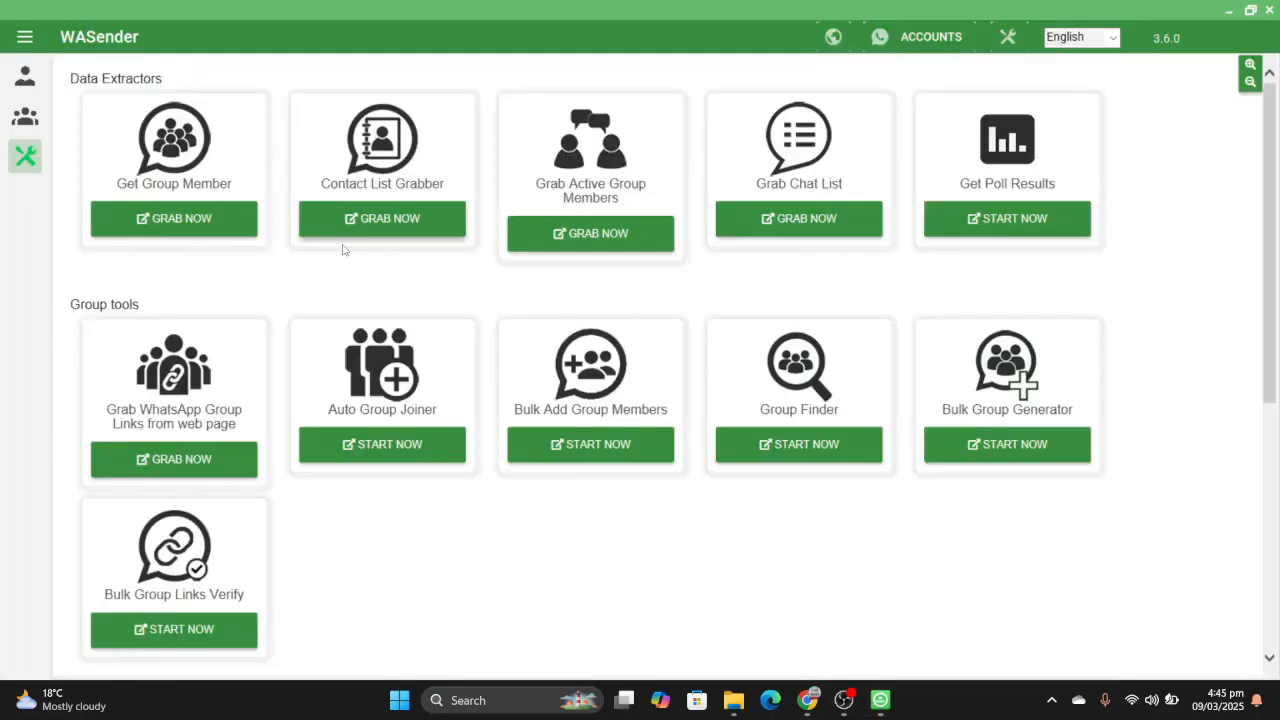
- Upload GroupList.xlsx from the desktop's 0911-275 folder as the Group Sender's target list
{"action": "left_click", "coordinate": [25, 75]}
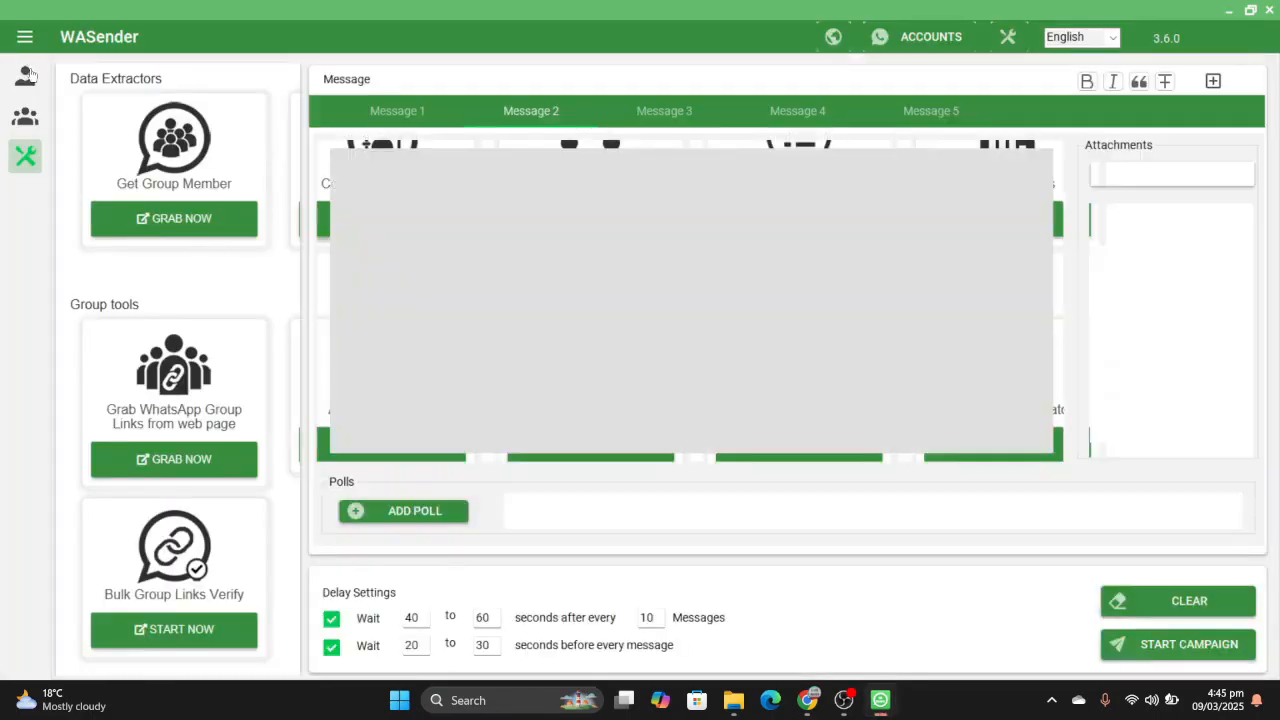
{"action": "left_click", "coordinate": [34, 121]}
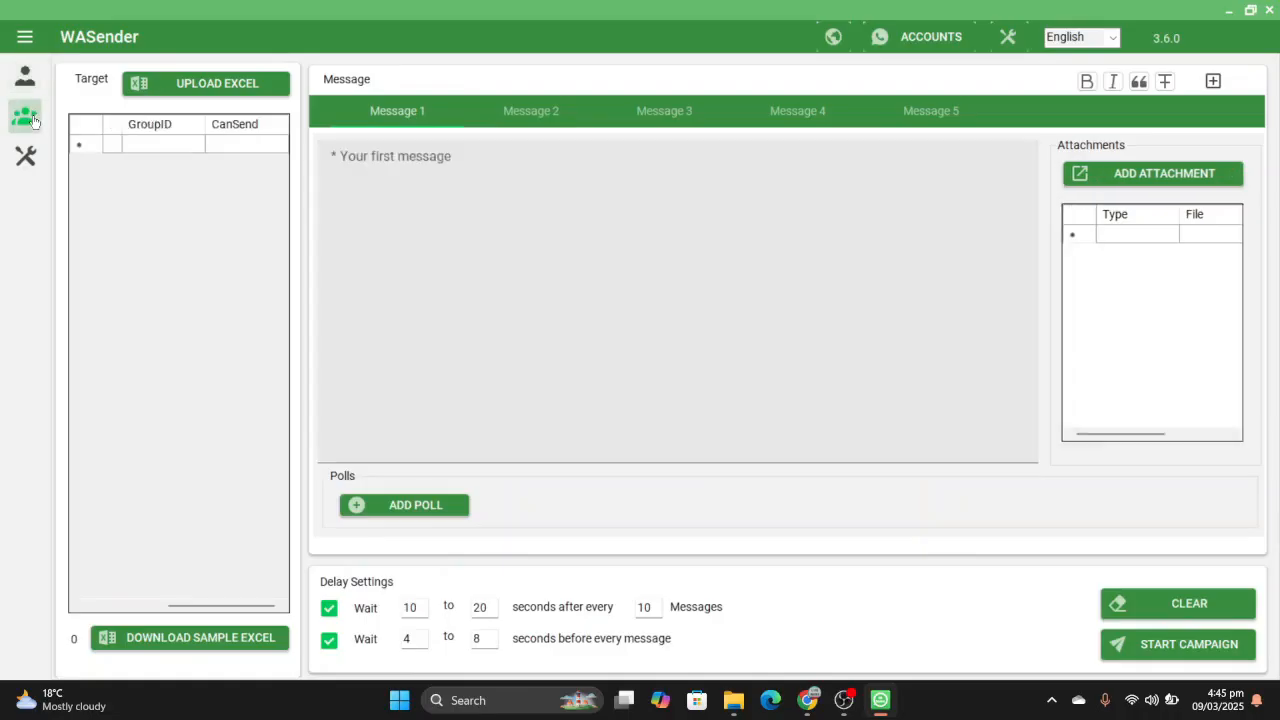
{"action": "left_click", "coordinate": [250, 85]}
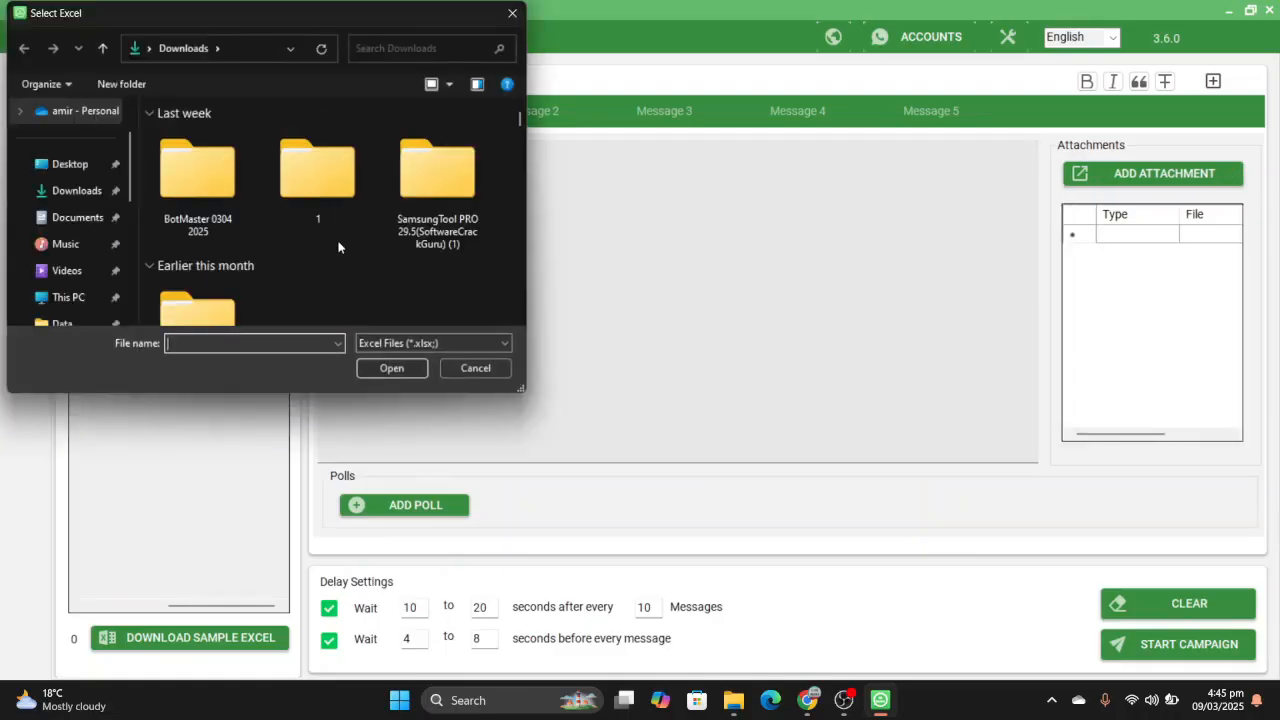
{"action": "left_click", "coordinate": [83, 172]}
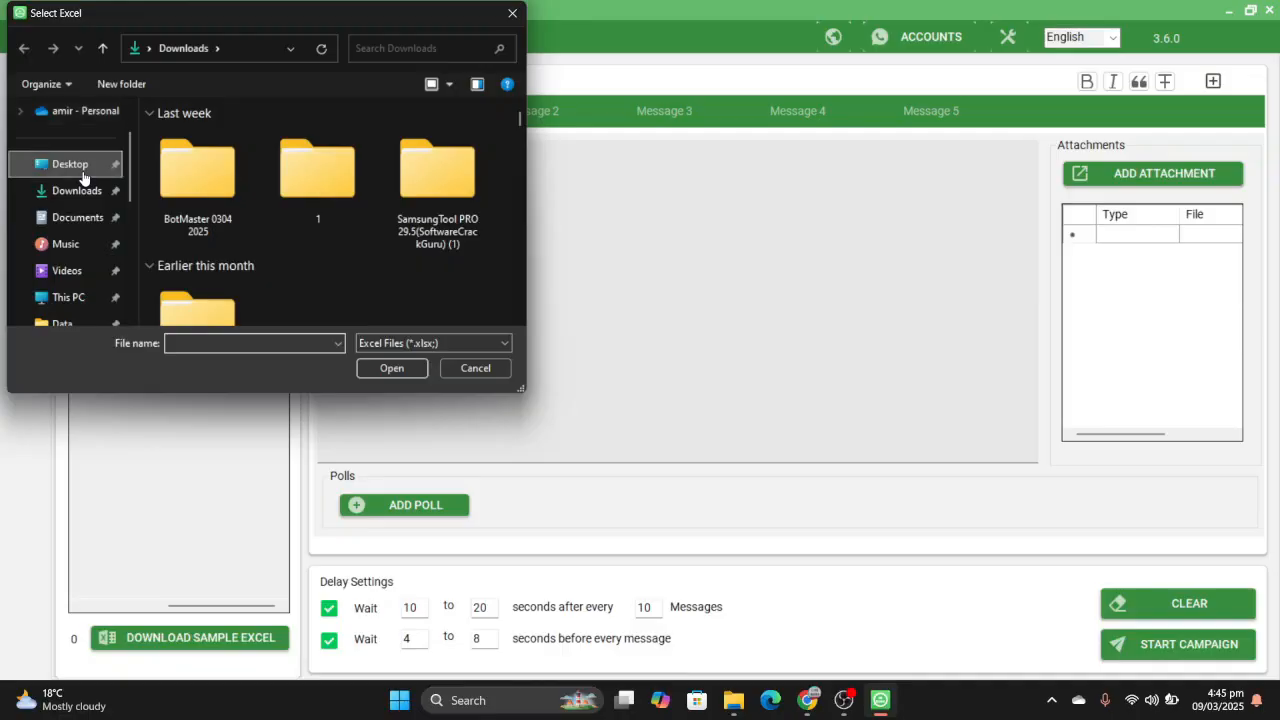
{"action": "left_click", "coordinate": [197, 141]}
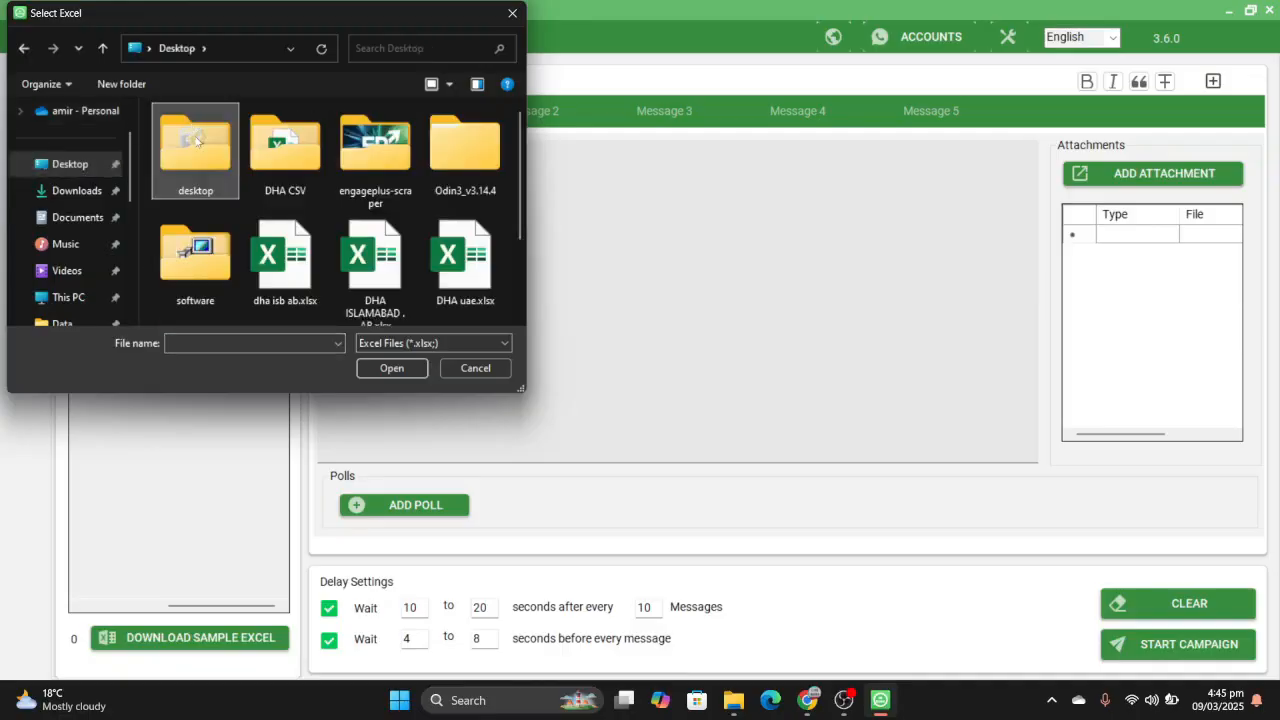
{"action": "double_click", "coordinate": [196, 141]}
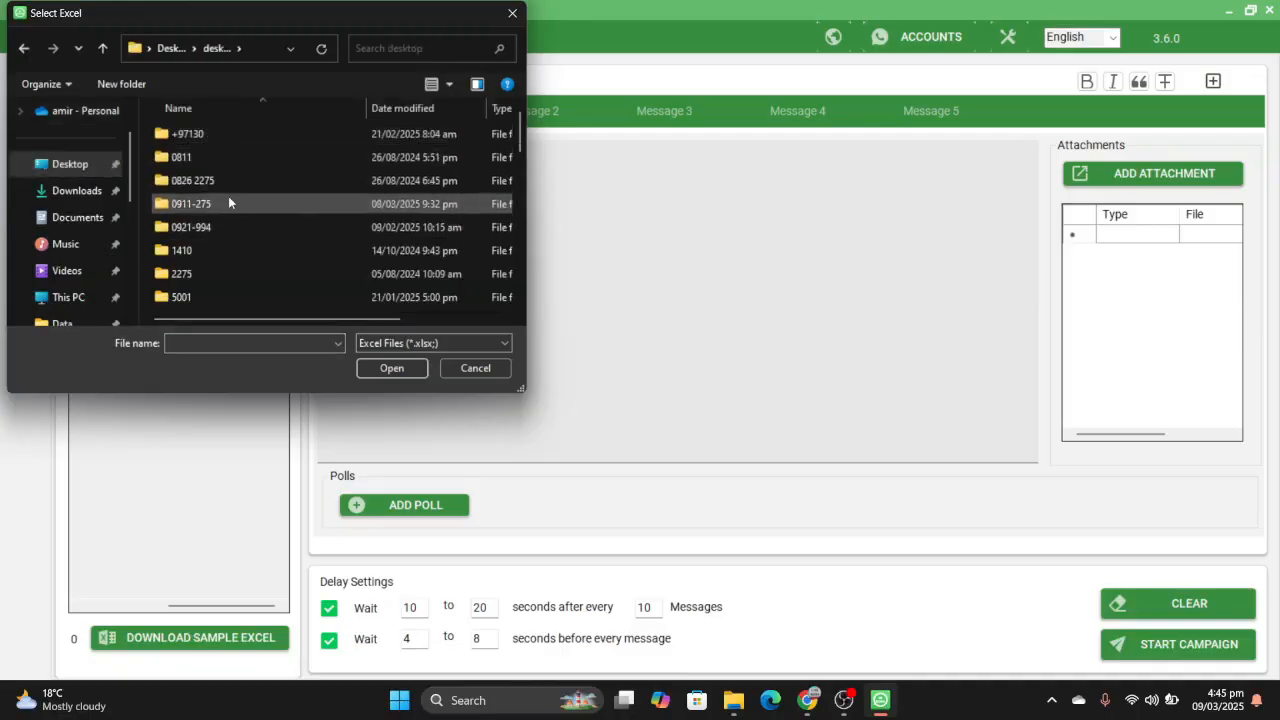
{"action": "double_click", "coordinate": [233, 227]}
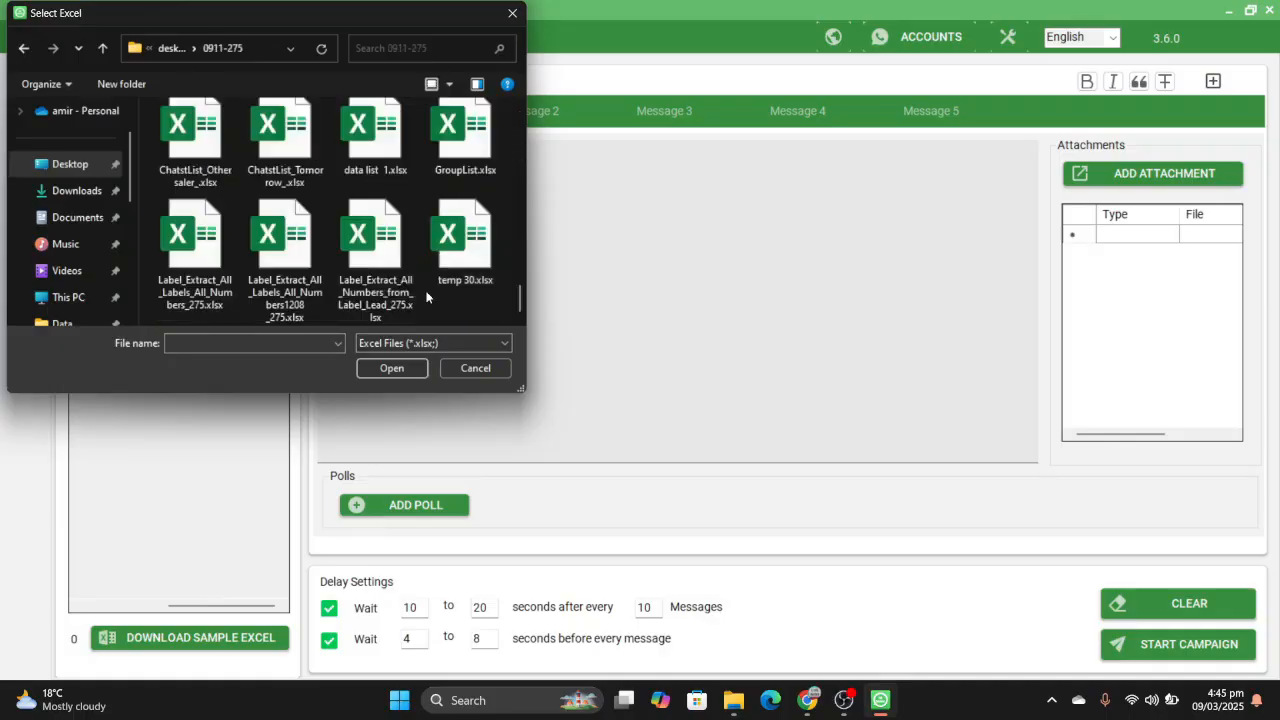
{"action": "left_click", "coordinate": [465, 150]}
{"action": "left_click", "coordinate": [392, 368]}
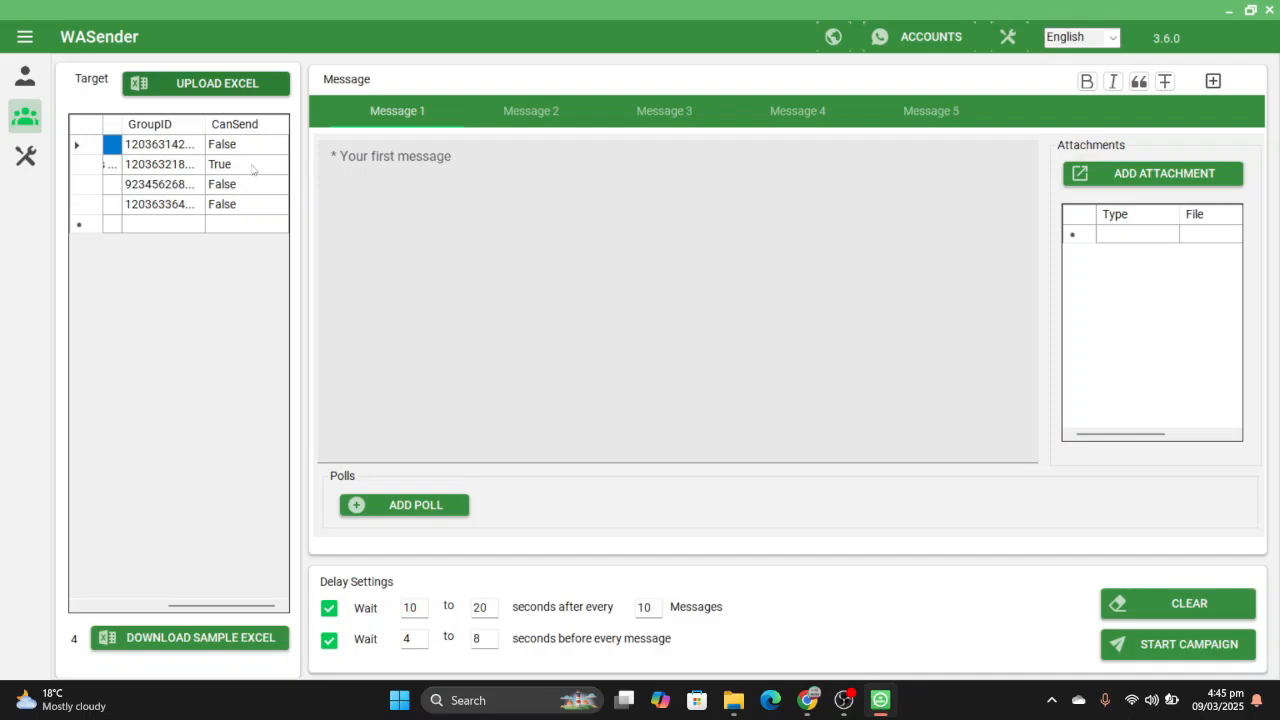
- Write "salam" as Message 1 and launch the group campaign immediately under the name "test"
{"action": "left_click", "coordinate": [349, 175]}
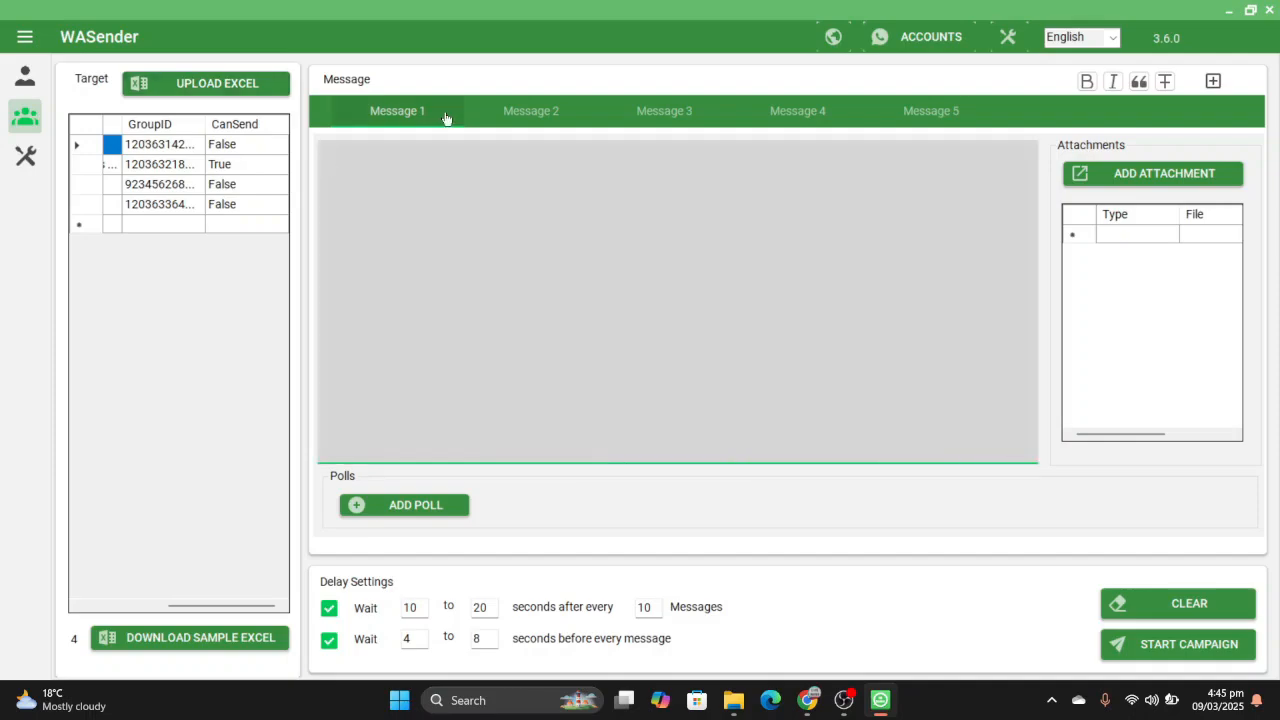
{"action": "type", "text": "salam"}
{"action": "left_click", "coordinate": [1178, 655]}
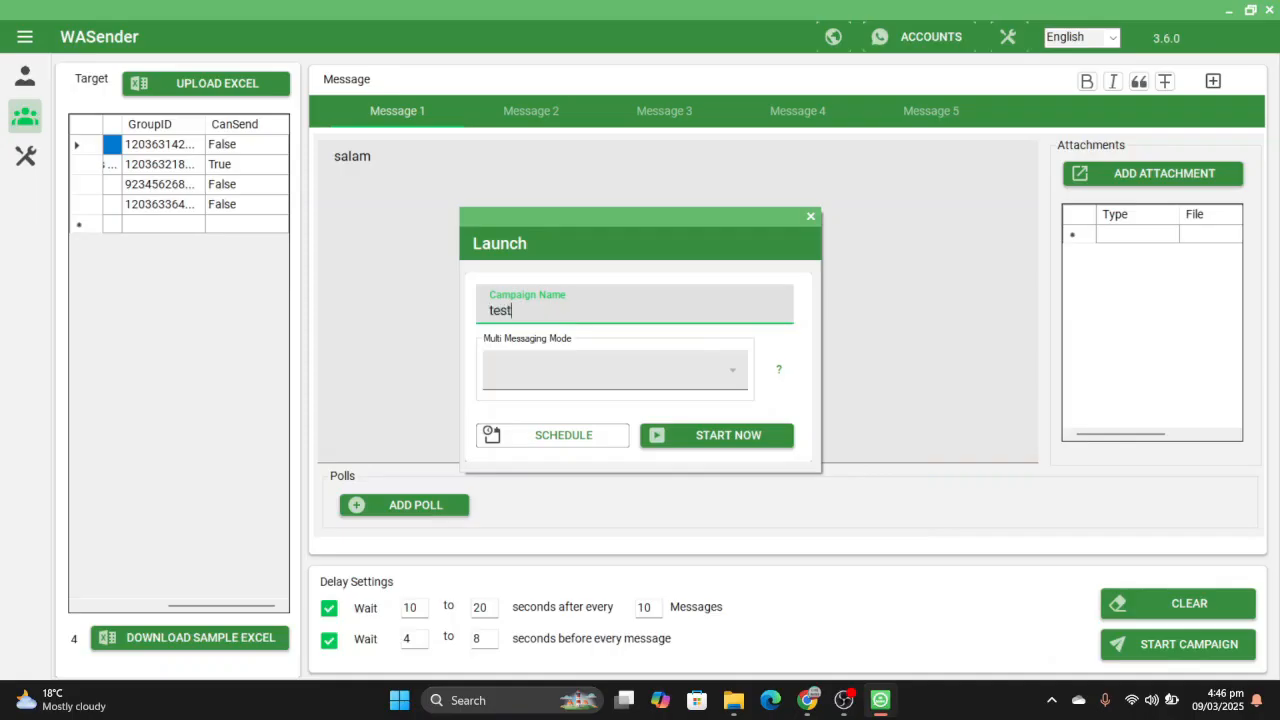
{"action": "left_click", "coordinate": [736, 439]}
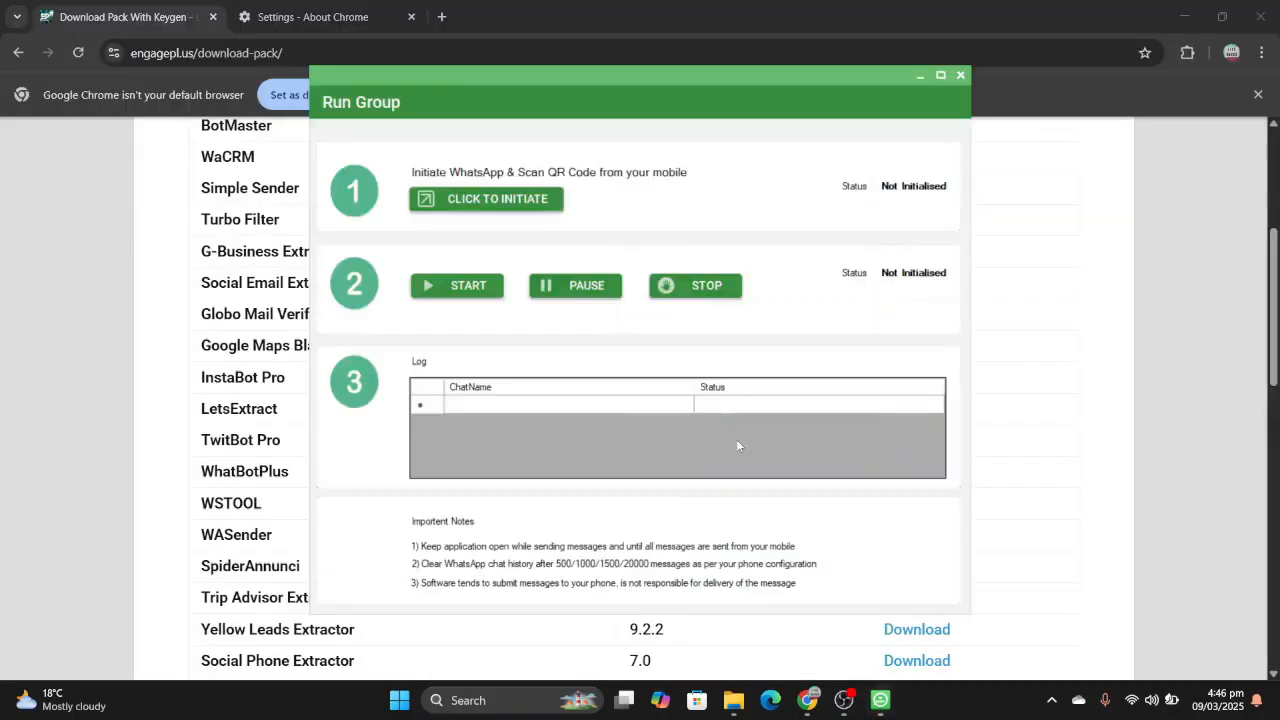
- Initiate WhatsApp for the group run, start sending the messages and move the Run Group window aside
{"action": "left_click", "coordinate": [530, 202]}
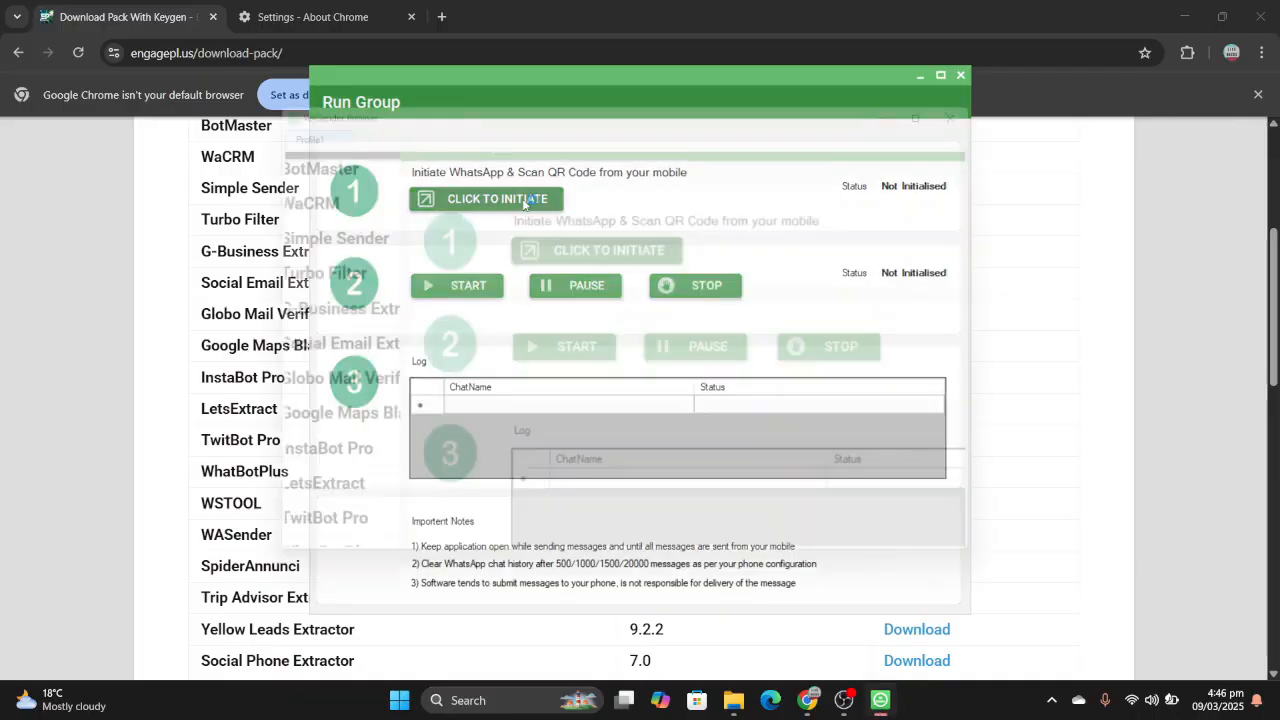
{"action": "left_click", "coordinate": [686, 80]}
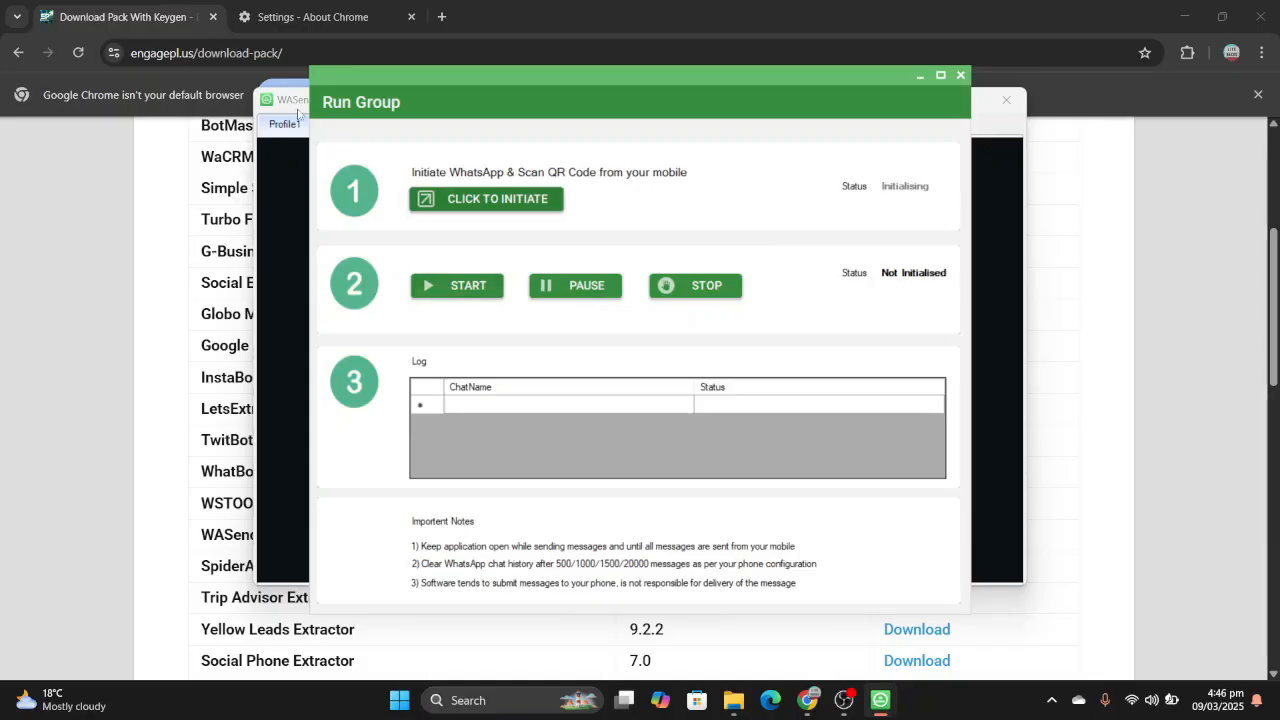
{"action": "left_click", "coordinate": [297, 113]}
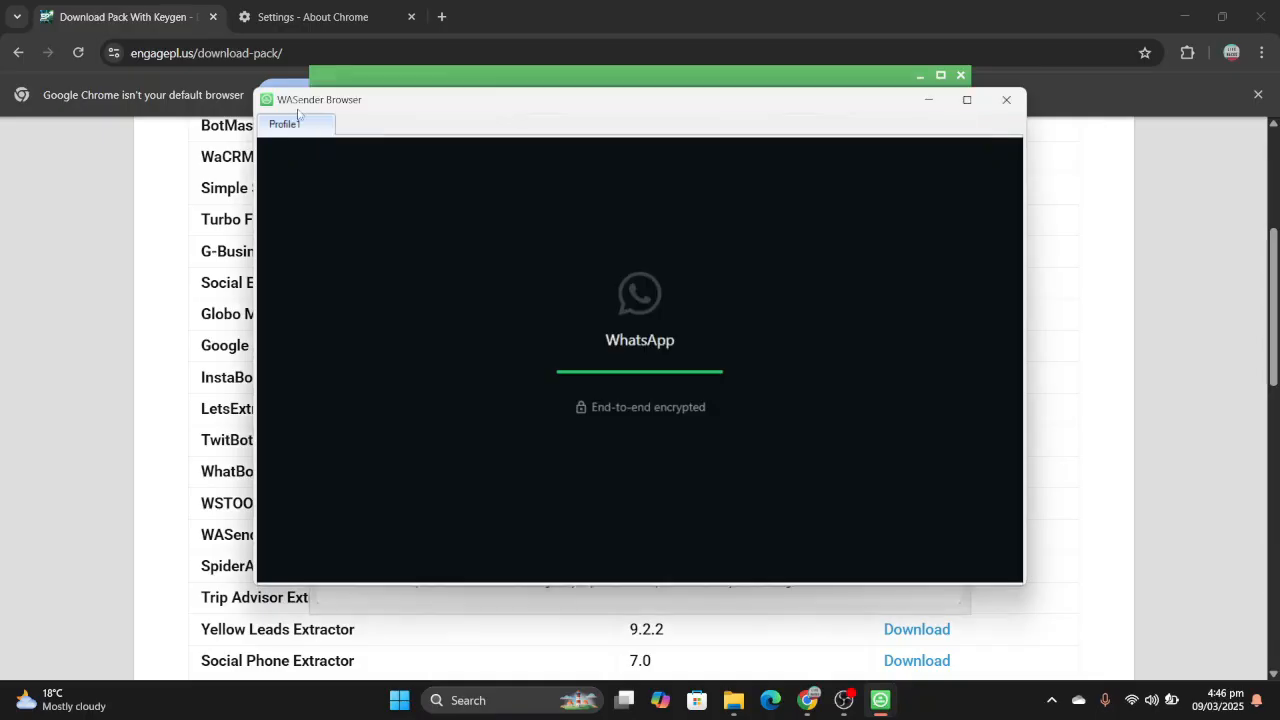
{"action": "left_click", "coordinate": [496, 76]}
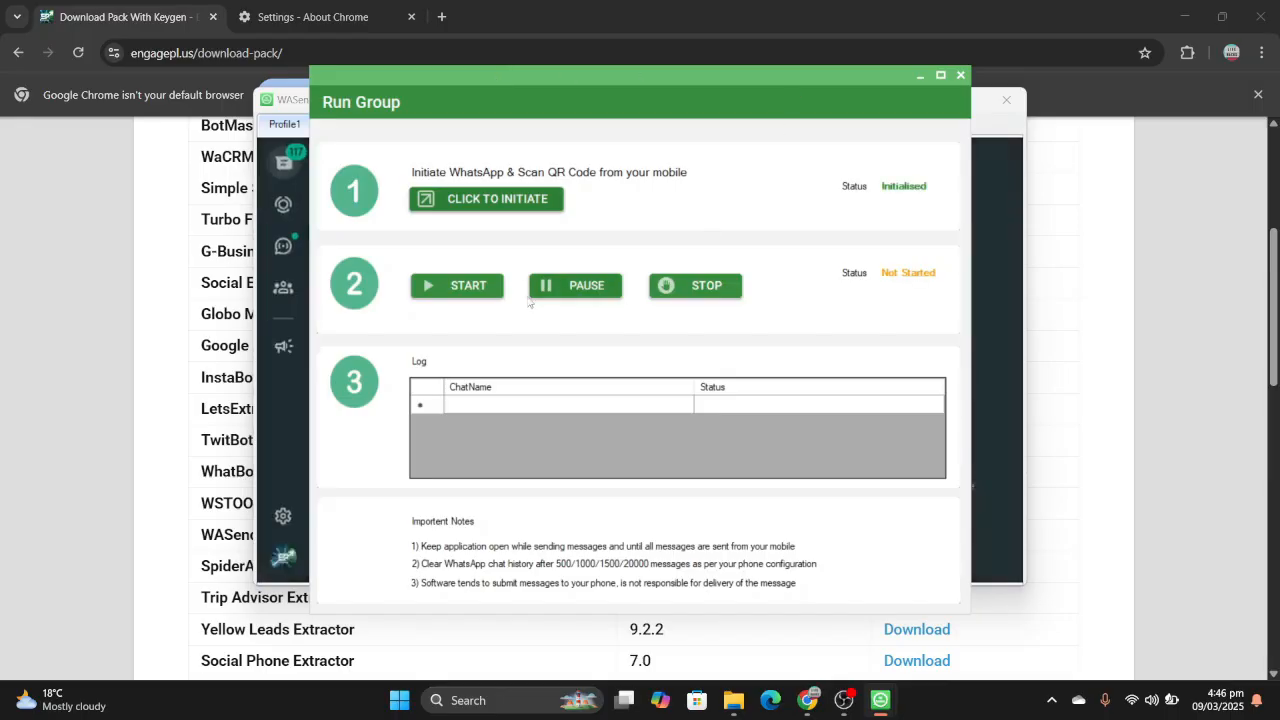
{"action": "left_click", "coordinate": [468, 290]}
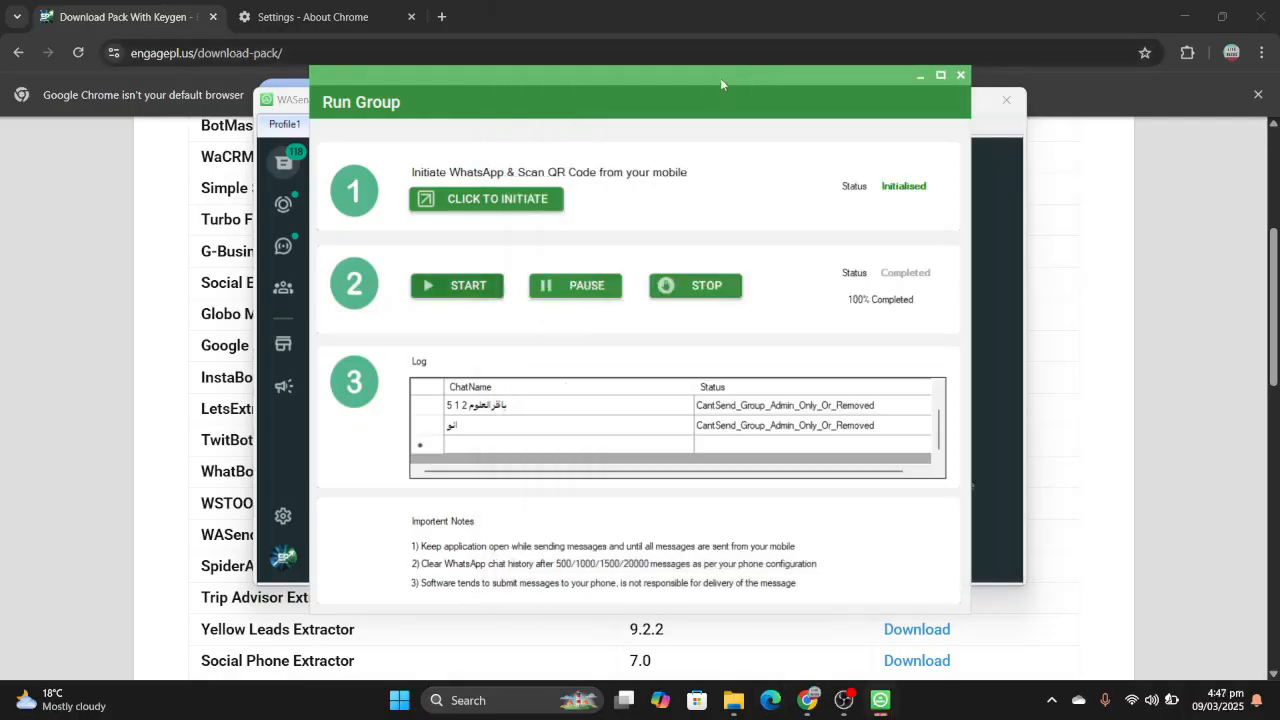
{"action": "left_click_drag", "start_coordinate": [720, 78], "coordinate": [837, 84]}
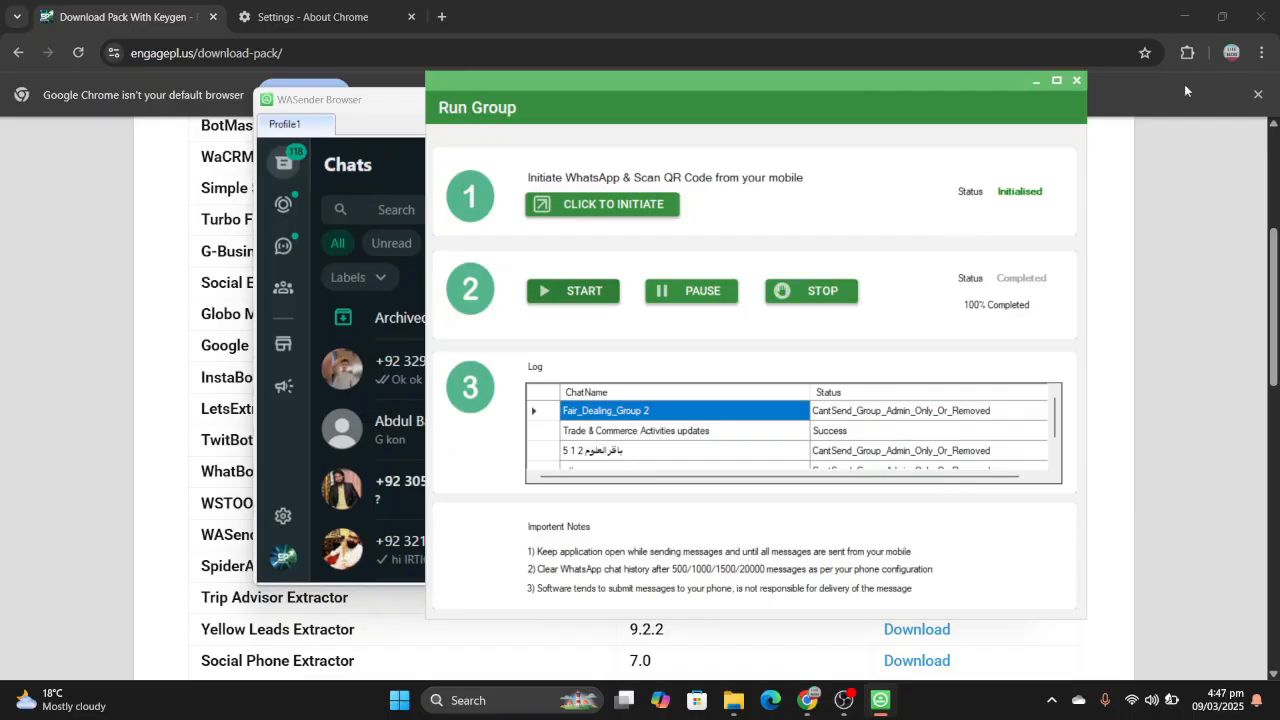
- Close the Run Group window and look over the available extractor, group, automation and lead generation tools
{"action": "left_click", "coordinate": [1078, 86]}
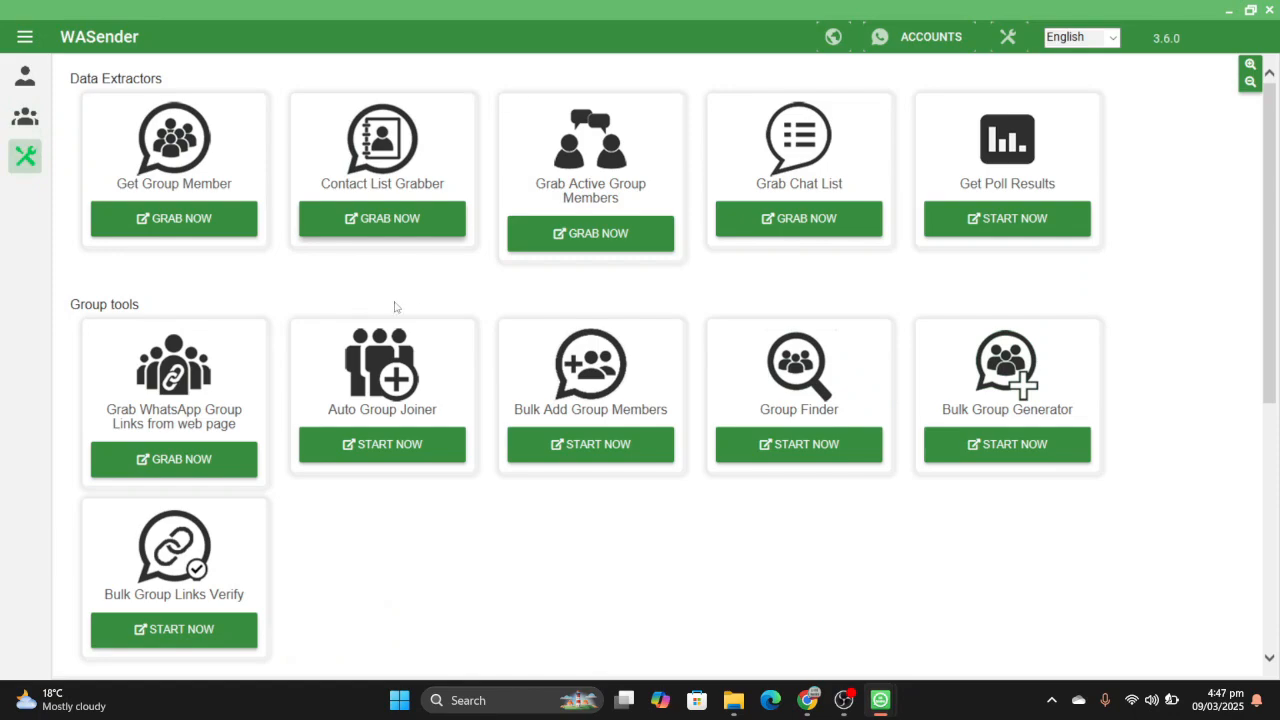
{"action": "scroll", "coordinate": [277, 276], "scroll_direction": "down", "scroll_amount": 5}
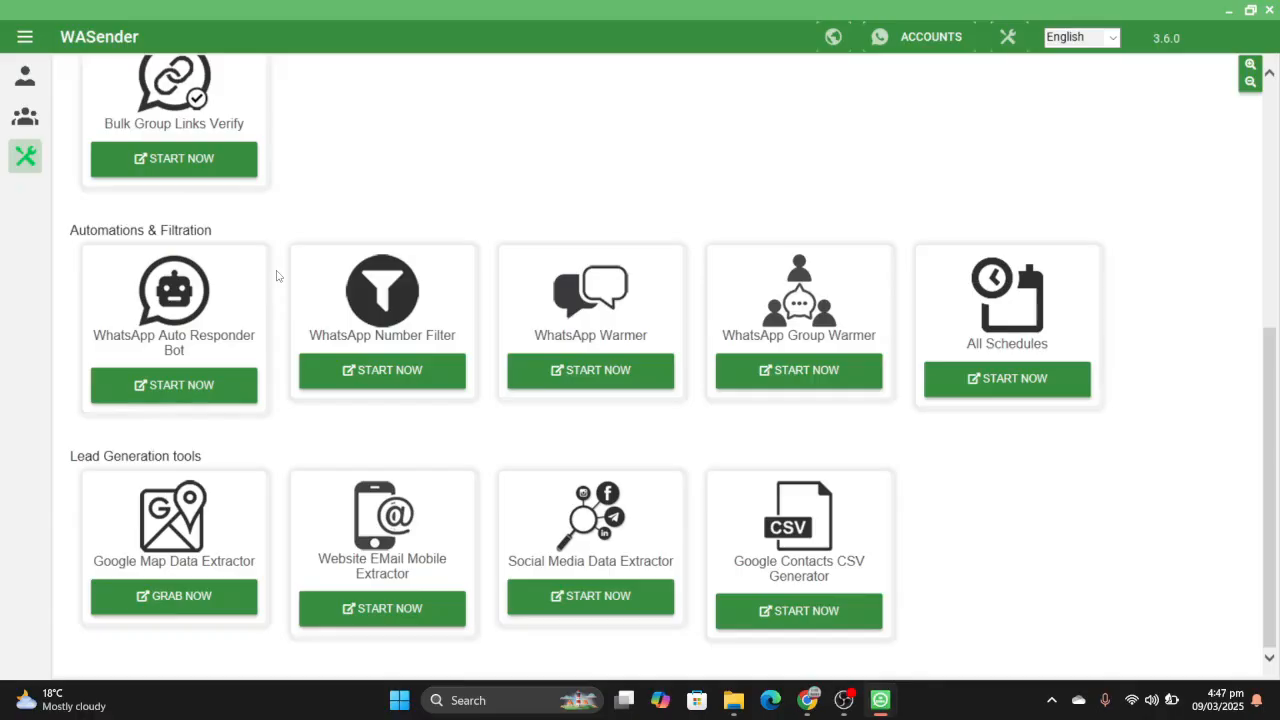
{"action": "scroll", "coordinate": [278, 276], "scroll_direction": "up", "scroll_amount": 5}
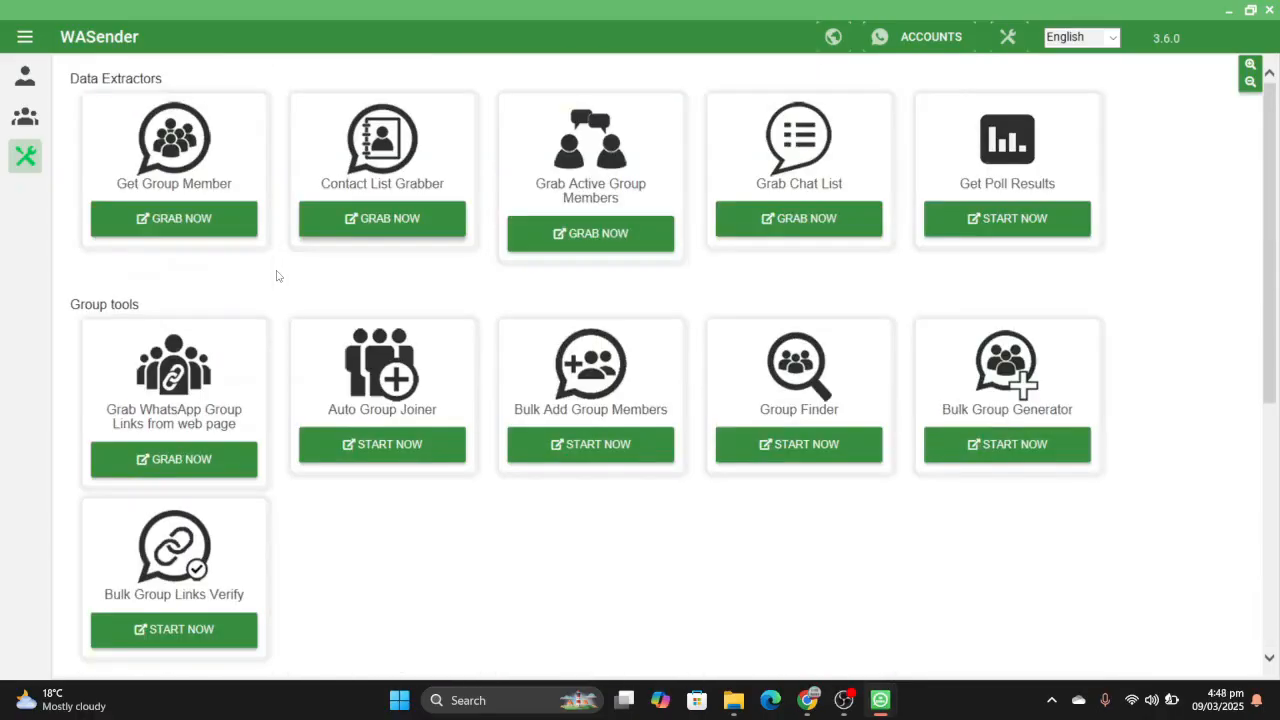
- Extract the members of the "Trade & Commerce Activities updates" group and save them to the desktop as Multiple_Group_Members.xlsx
{"action": "left_click", "coordinate": [240, 220]}
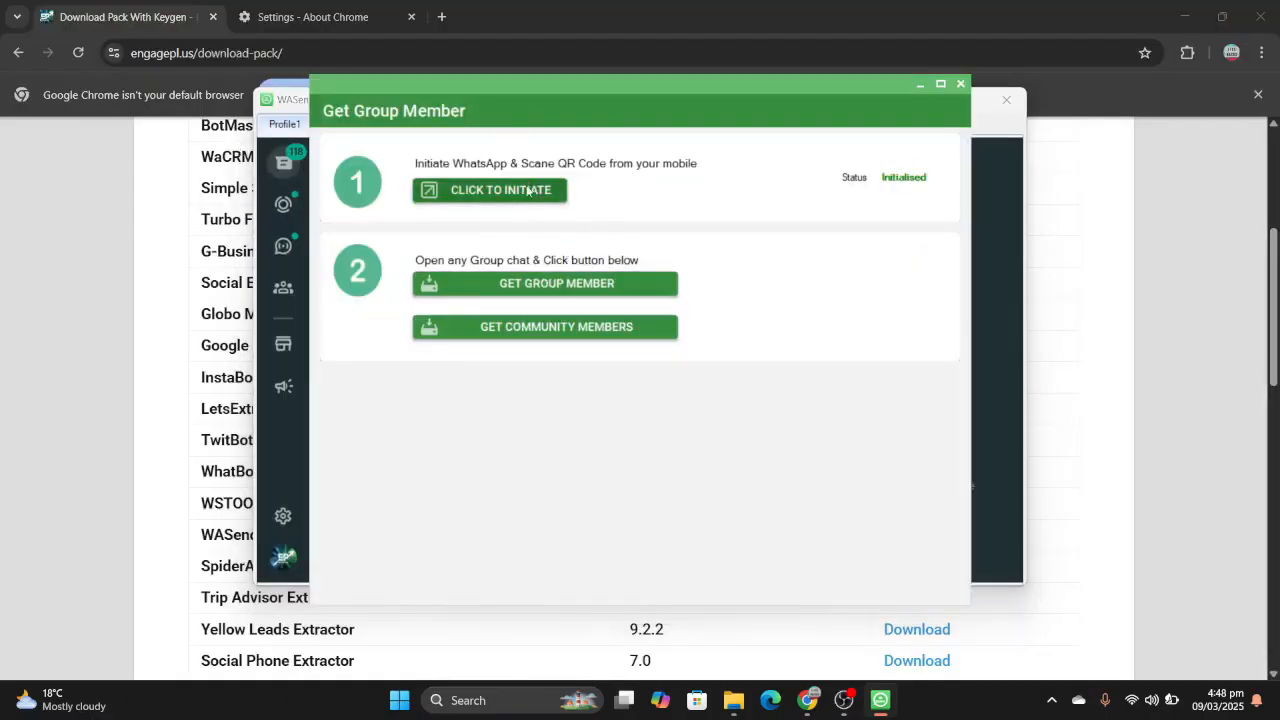
{"action": "left_click", "coordinate": [597, 287]}
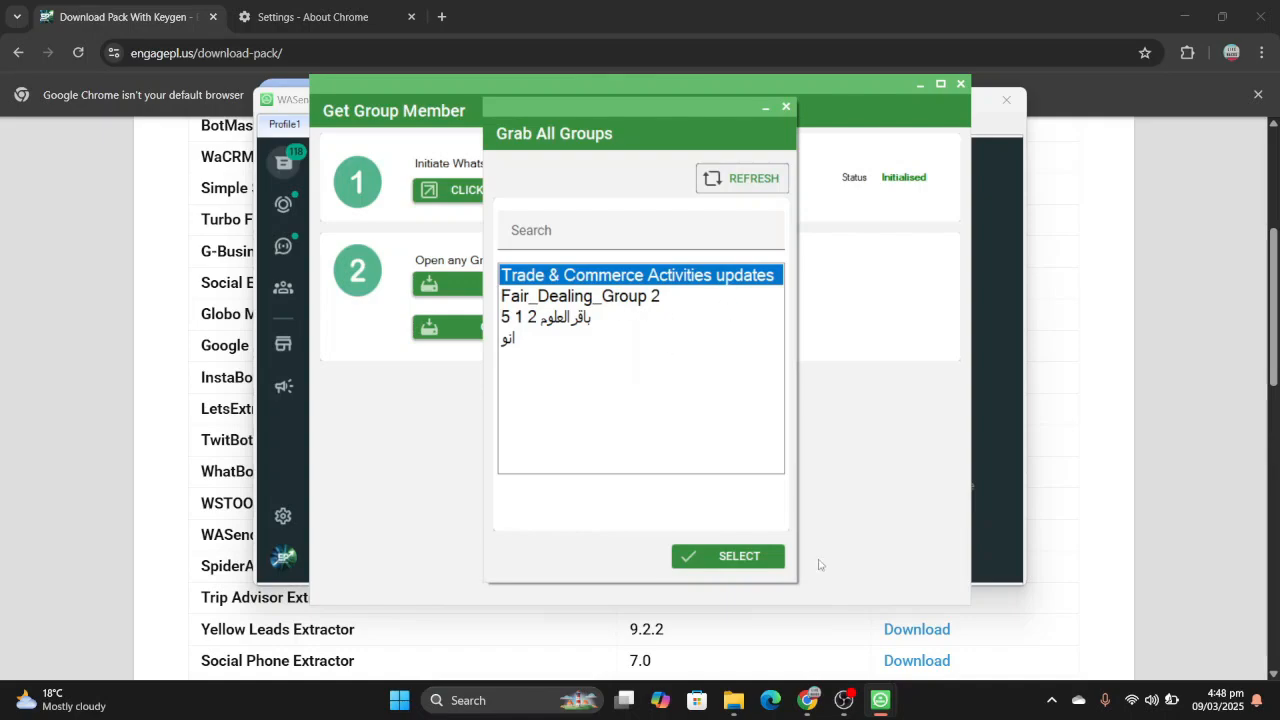
{"action": "mouse_move", "coordinate": [807, 698]}
{"action": "left_click", "coordinate": [698, 557]}
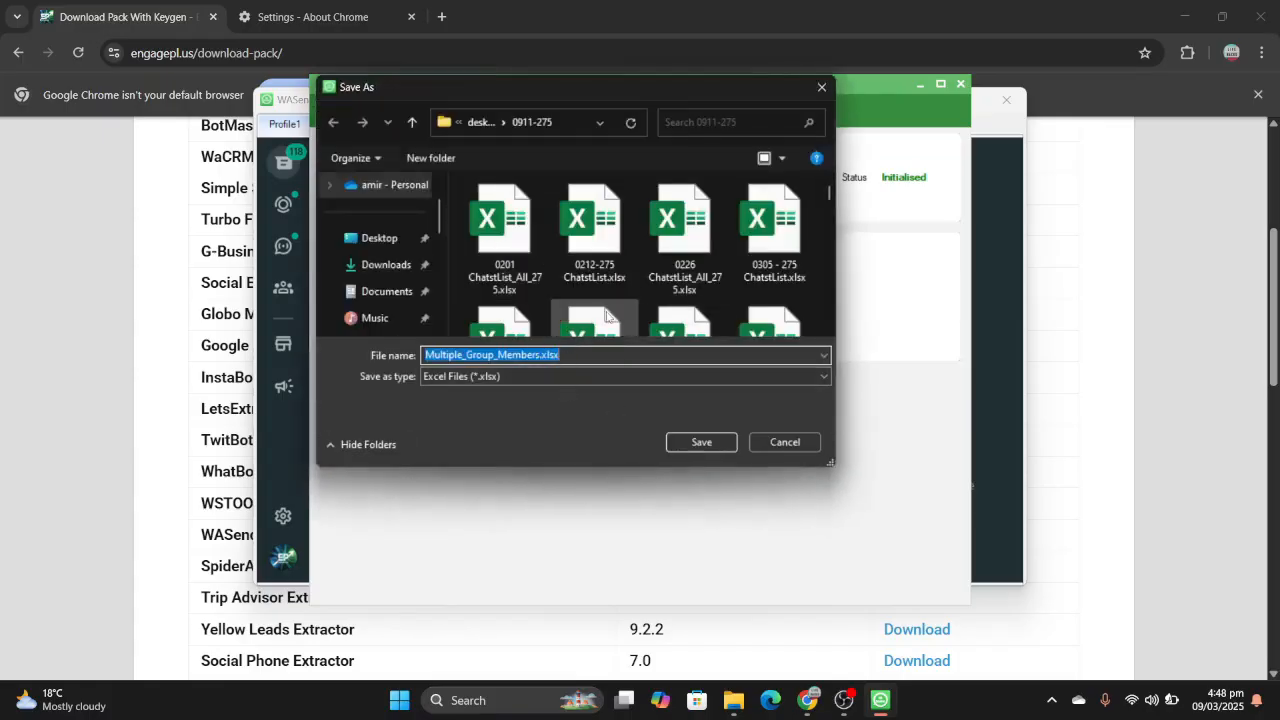
{"action": "left_click", "coordinate": [385, 239]}
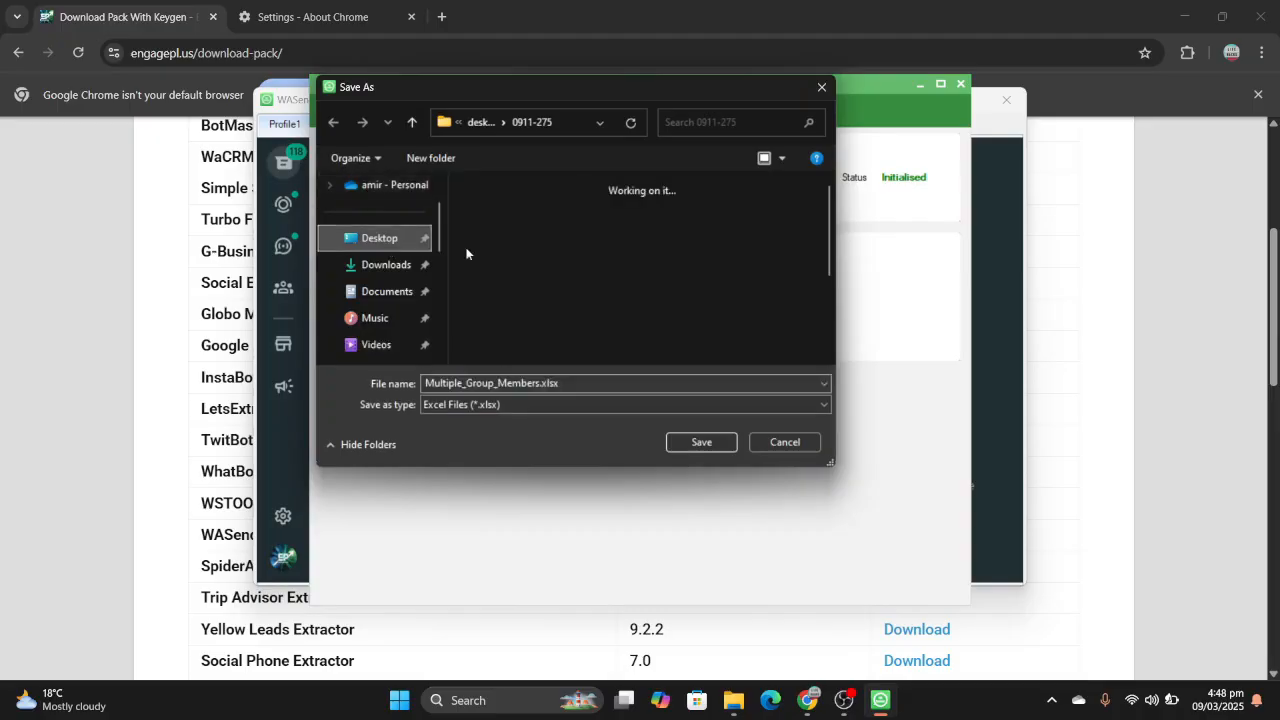
{"action": "left_click", "coordinate": [701, 442]}
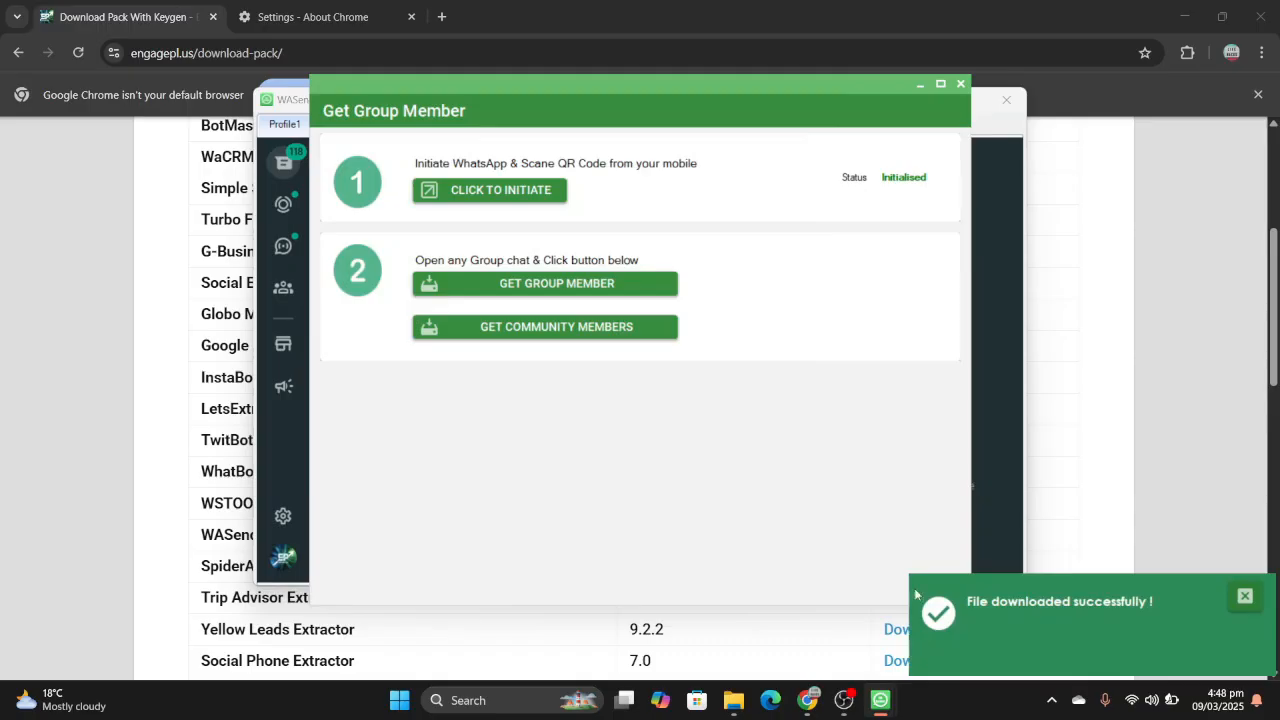
- Open Multiple_Group_Members.xlsx from the desktop in Excel, examine the extracted numbers and close the workbook
{"action": "key", "text": "super+d"}
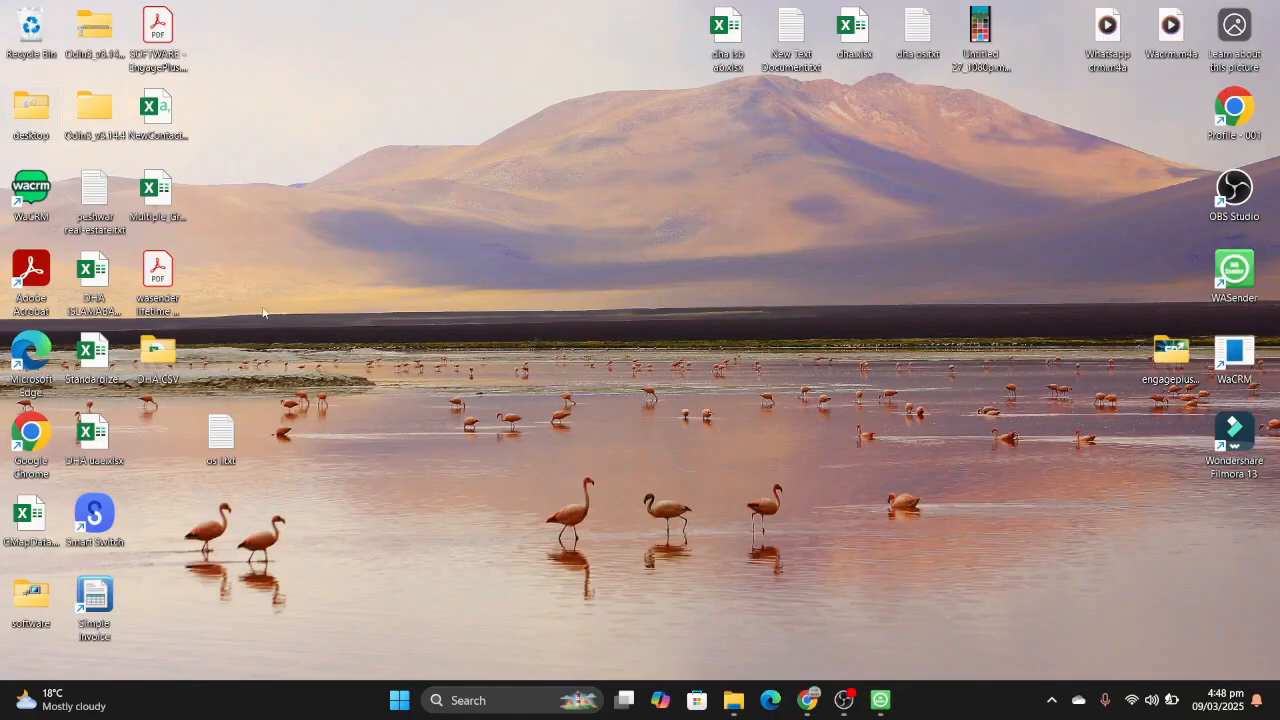
{"action": "double_click", "coordinate": [172, 210]}
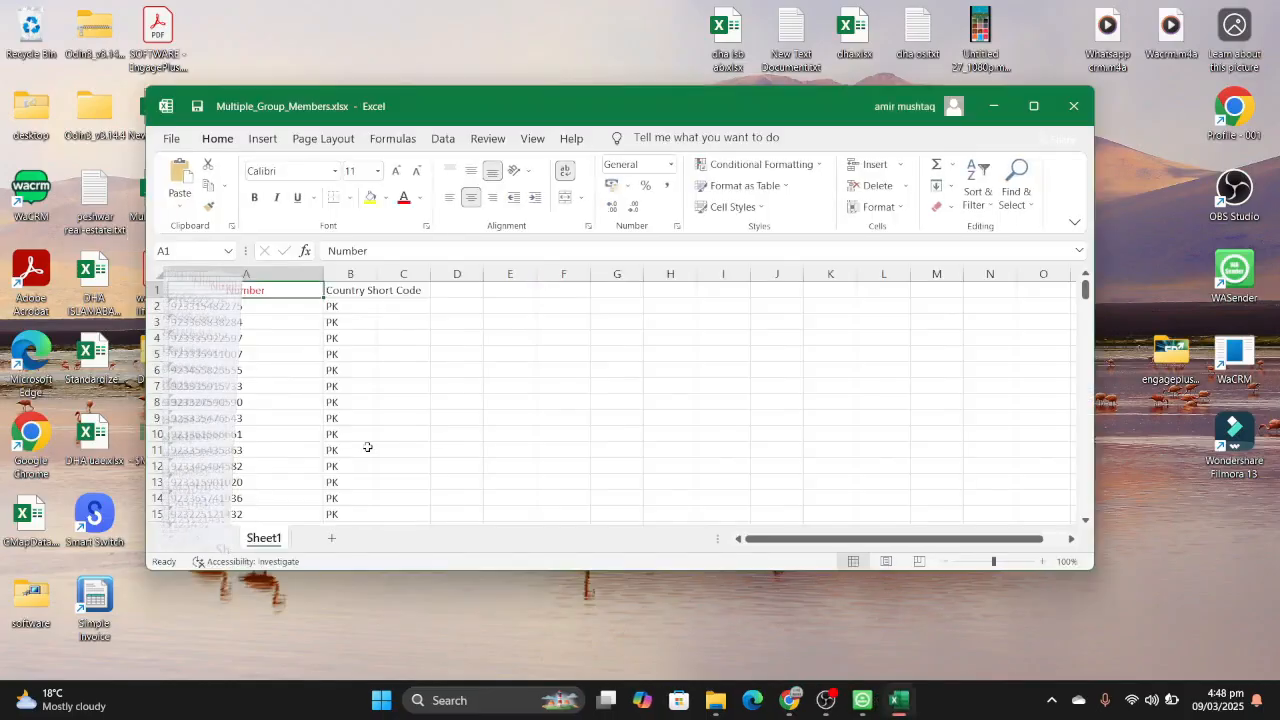
{"action": "scroll", "coordinate": [369, 449], "scroll_direction": "down", "scroll_amount": 20}
{"action": "scroll", "coordinate": [368, 447], "scroll_direction": "down", "scroll_amount": 20}
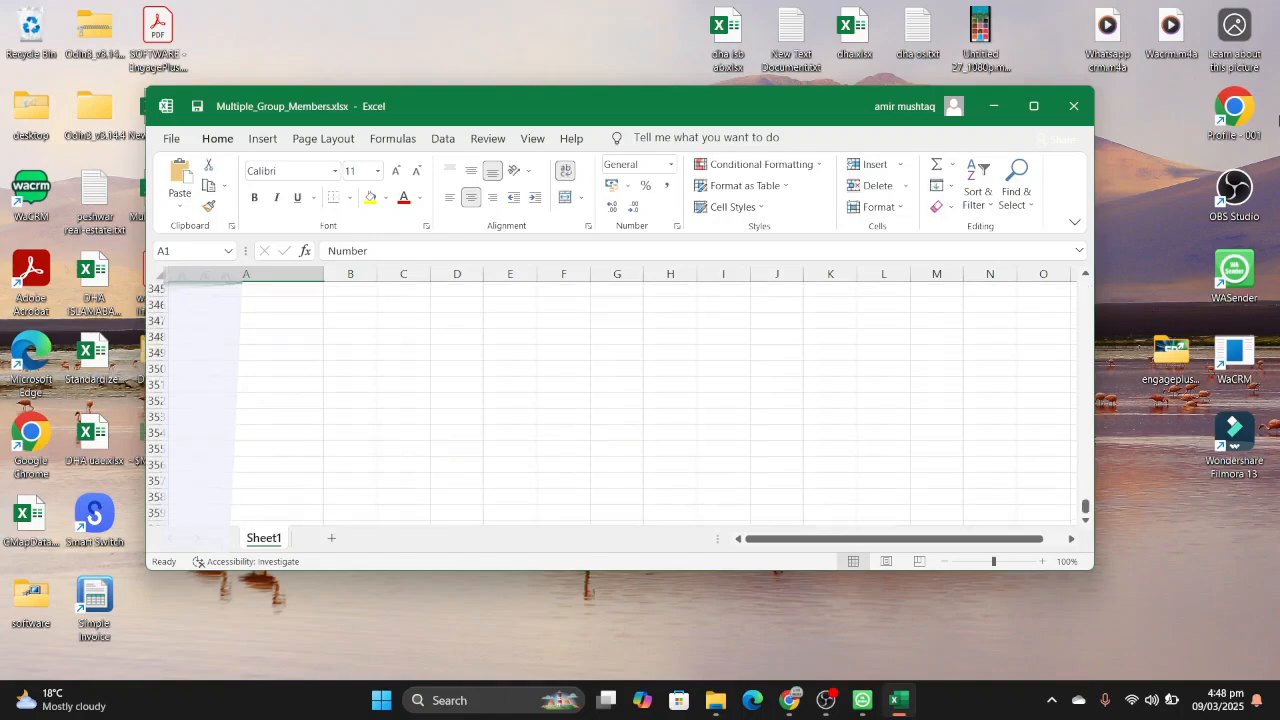
{"action": "left_click", "coordinate": [1081, 104]}
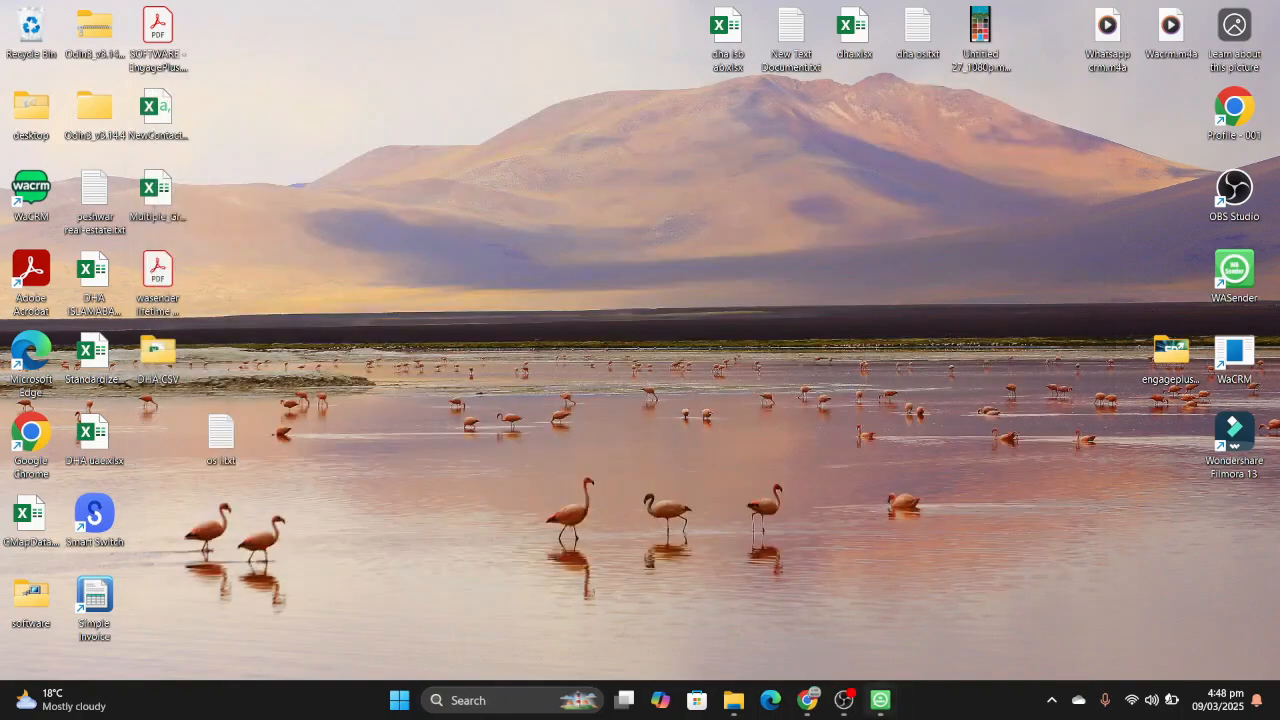
- Switch back to WASender's Get Group Member window and close it
{"action": "mouse_move", "coordinate": [881, 708]}
{"action": "left_click", "coordinate": [827, 628]}
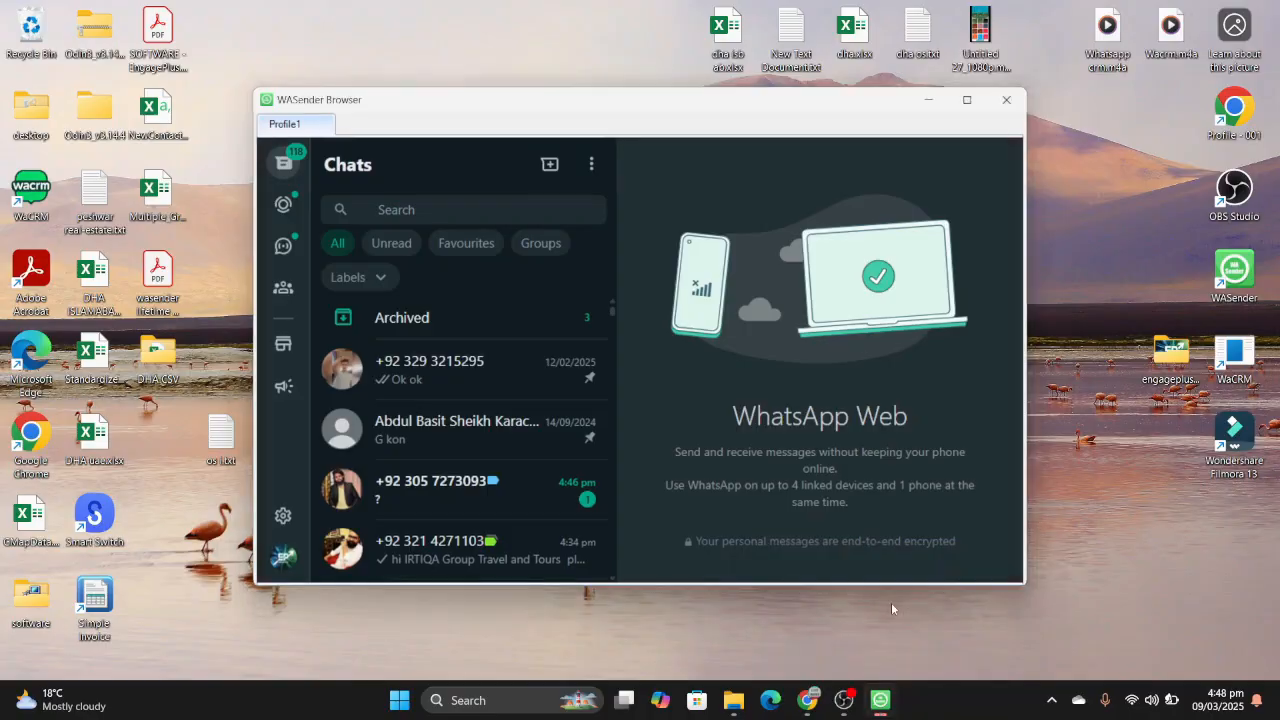
{"action": "left_click", "coordinate": [931, 634]}
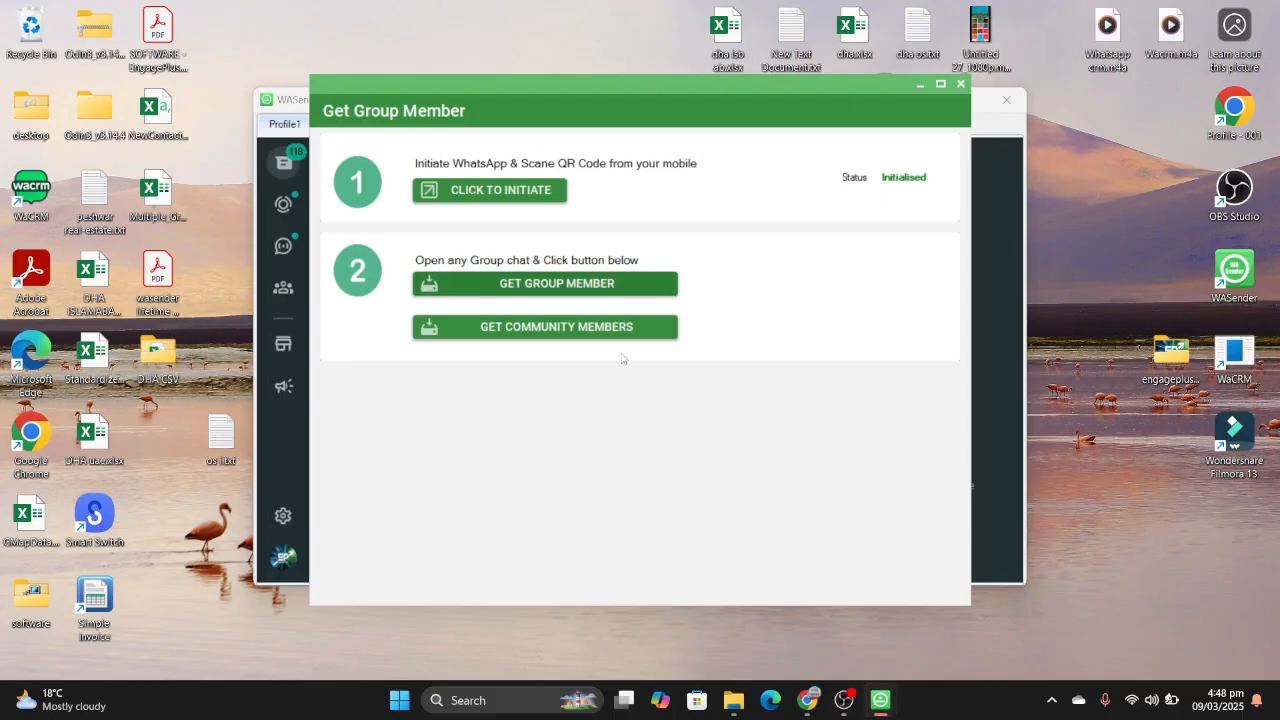
{"action": "left_click", "coordinate": [958, 88]}
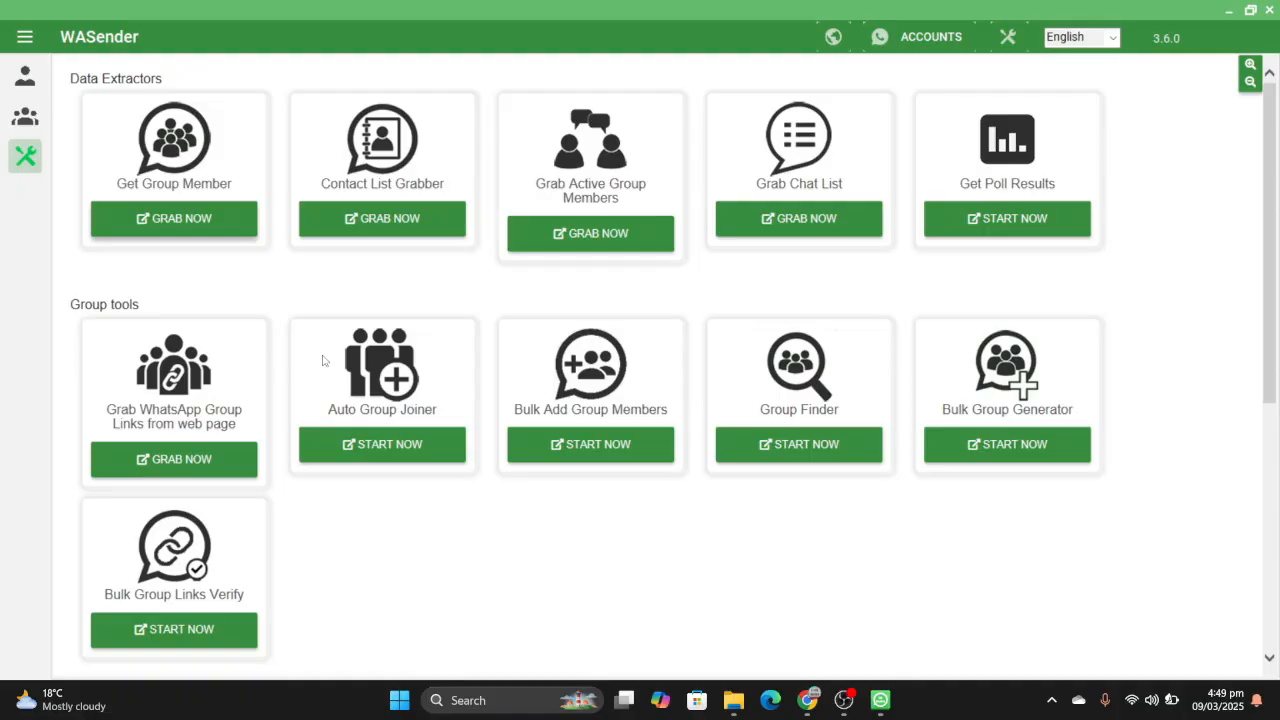
- View the Contact List Grabber and Grab Chat List tools, closing each one
{"action": "left_click", "coordinate": [411, 216]}
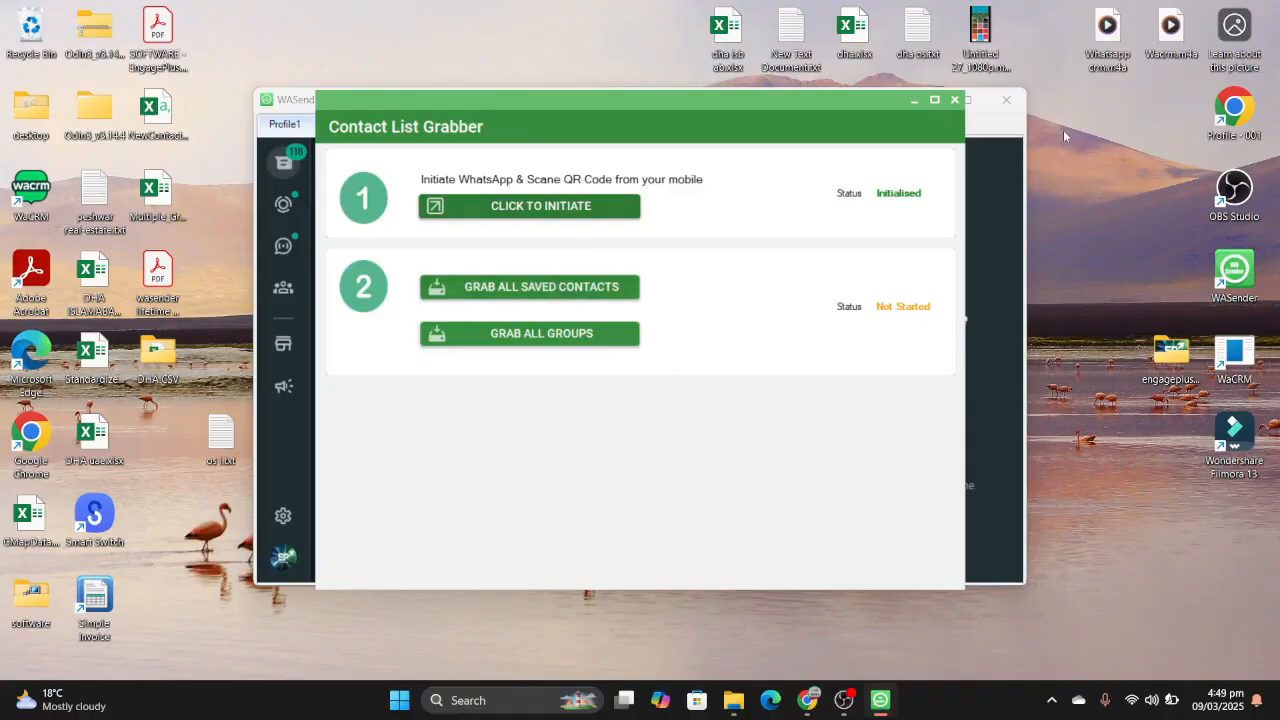
{"action": "left_click", "coordinate": [955, 101]}
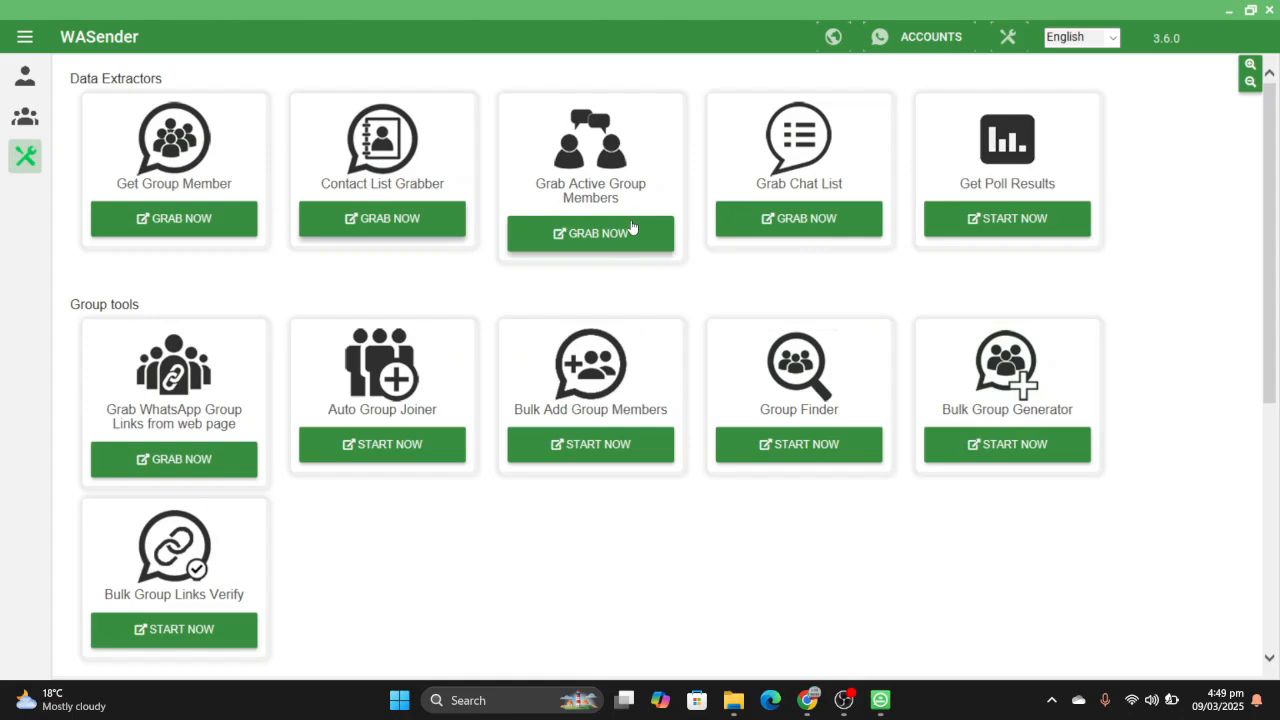
{"action": "left_click", "coordinate": [829, 222]}
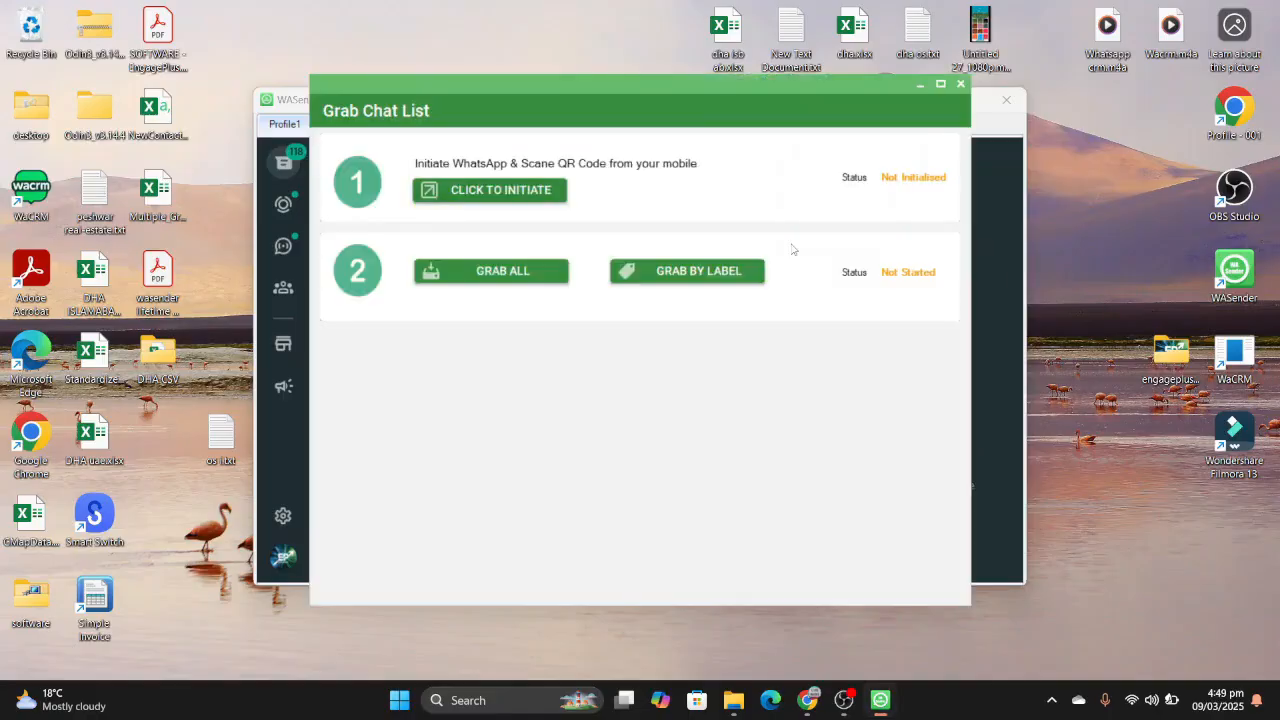
{"action": "left_click", "coordinate": [960, 84]}
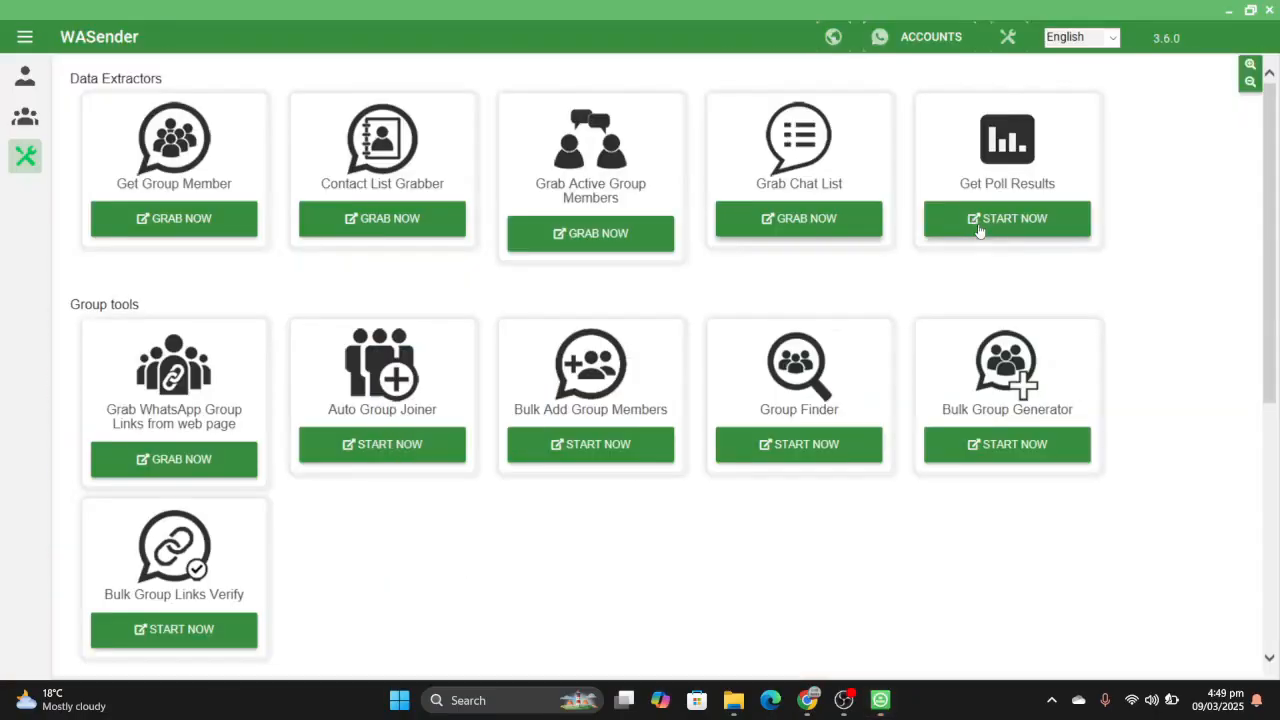
- Open the WhatsApp Auto Responder Bot tool and stop the bot
{"action": "scroll", "coordinate": [436, 352], "scroll_direction": "down", "scroll_amount": 4}
{"action": "scroll", "coordinate": [436, 352], "scroll_direction": "up", "scroll_amount": 4}
{"action": "scroll", "coordinate": [436, 352], "scroll_direction": "down", "scroll_amount": 3}
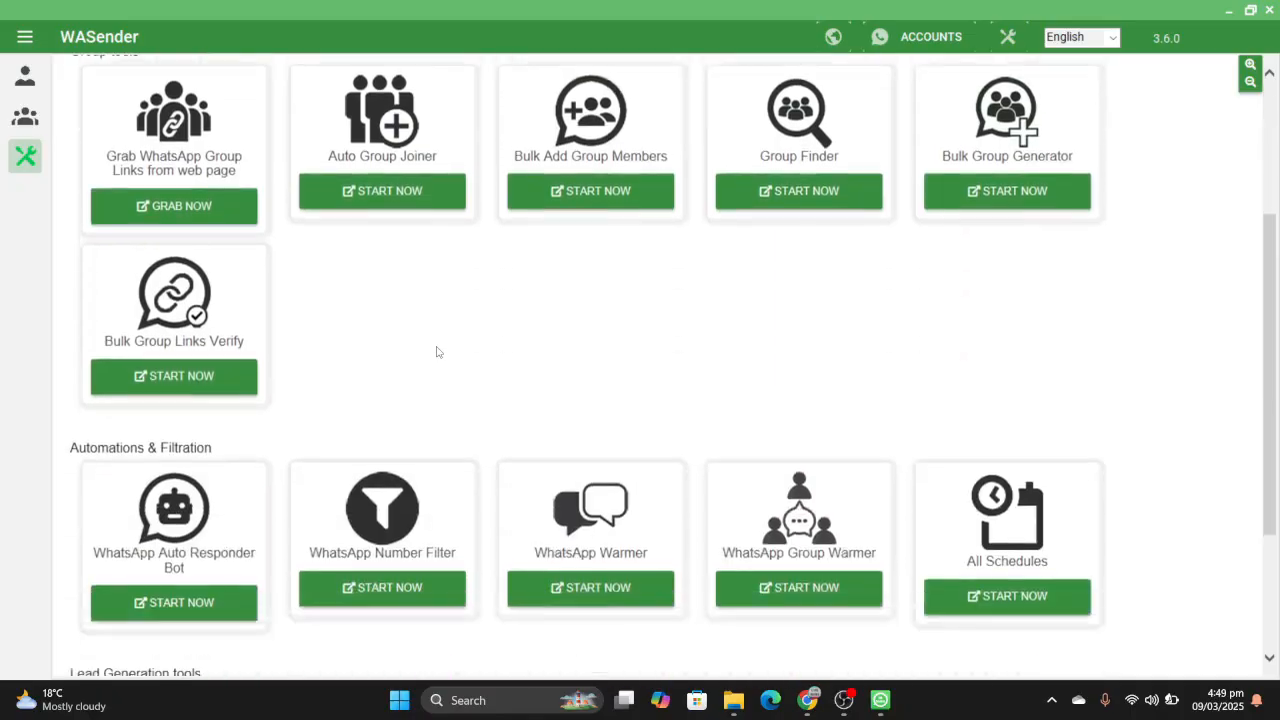
{"action": "scroll", "coordinate": [436, 352], "scroll_direction": "up", "scroll_amount": 1}
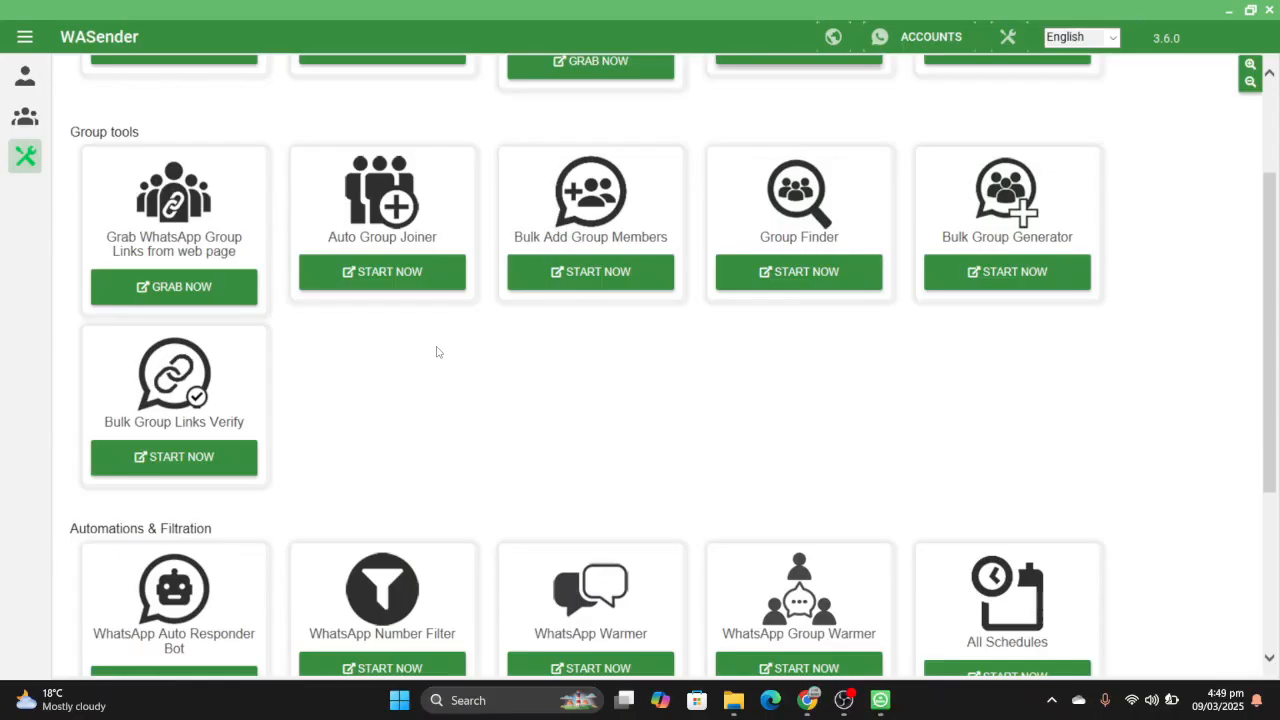
{"action": "scroll", "coordinate": [436, 352], "scroll_direction": "down", "scroll_amount": 3}
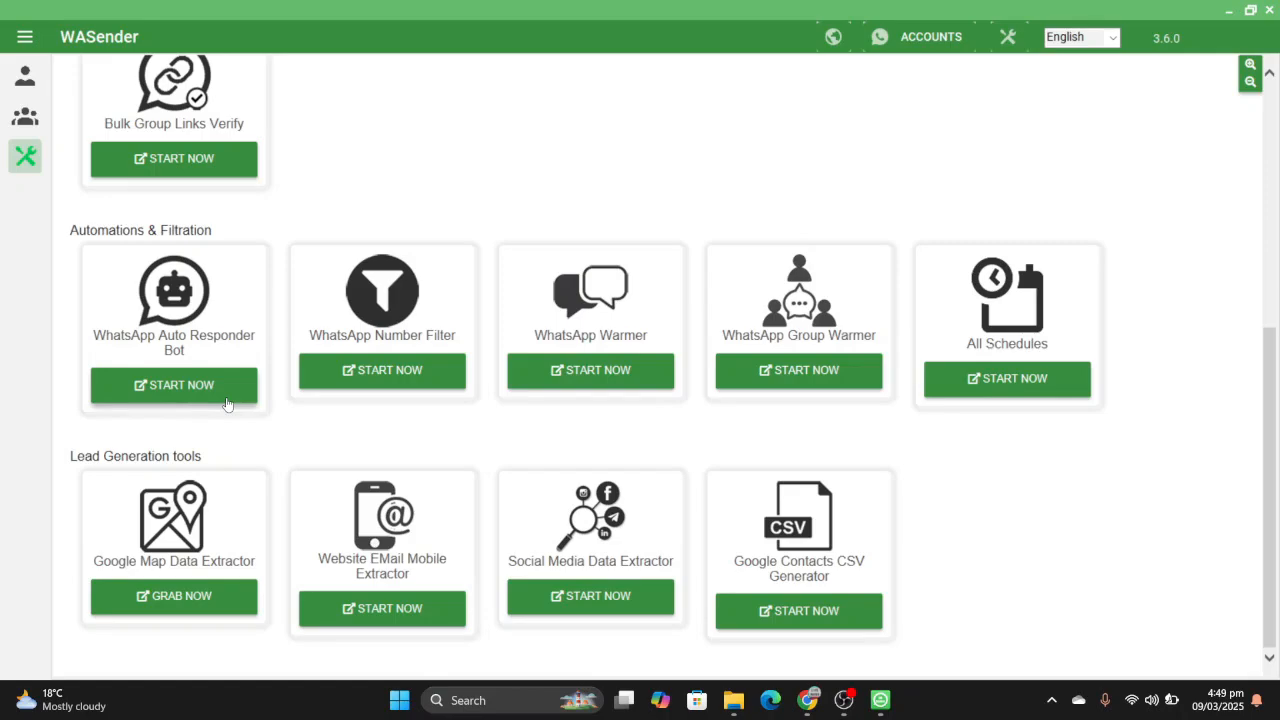
{"action": "left_click", "coordinate": [227, 403]}
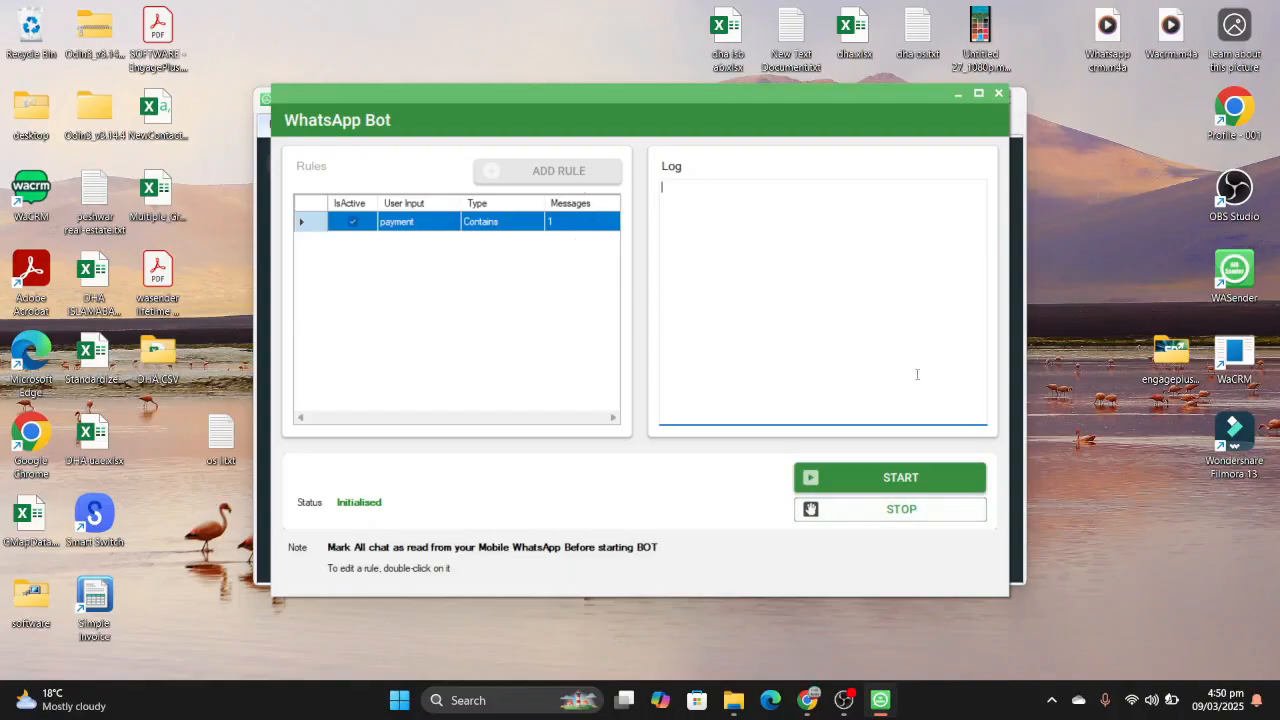
{"action": "left_click", "coordinate": [872, 508]}
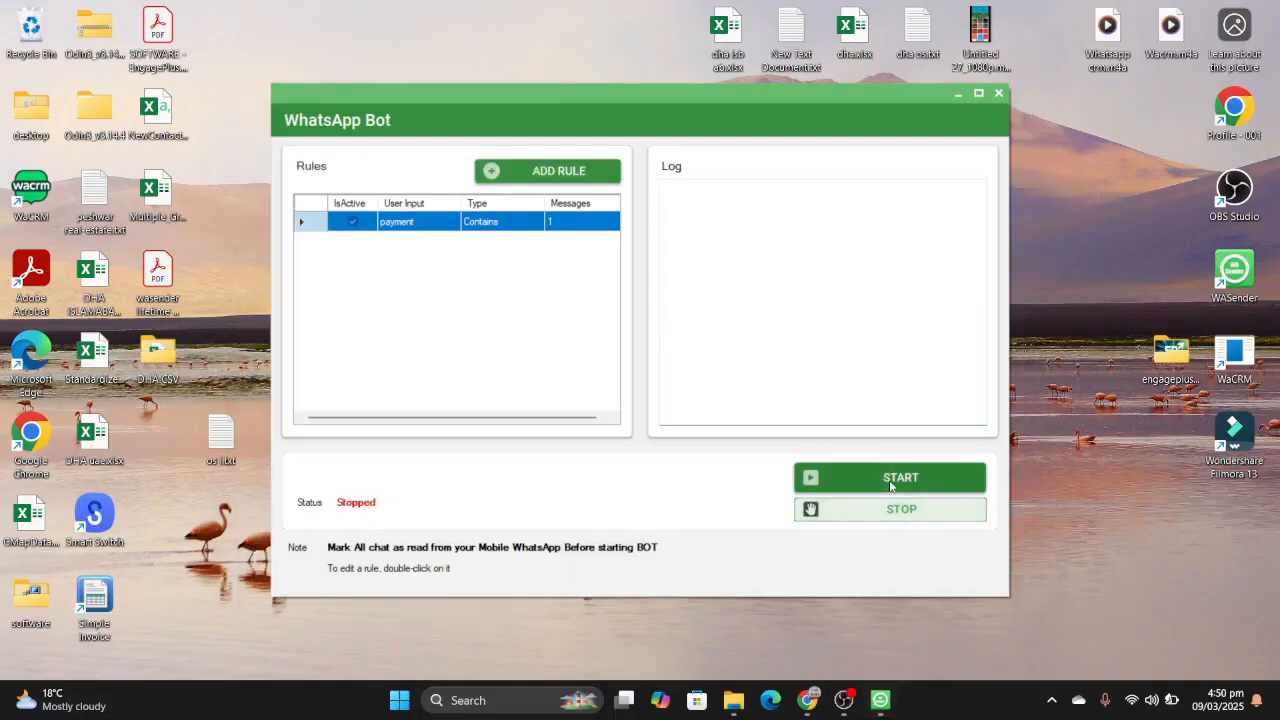
- Dismiss a blank new rule form and delete the bot's existing "payment" rule
{"action": "left_click", "coordinate": [578, 174]}
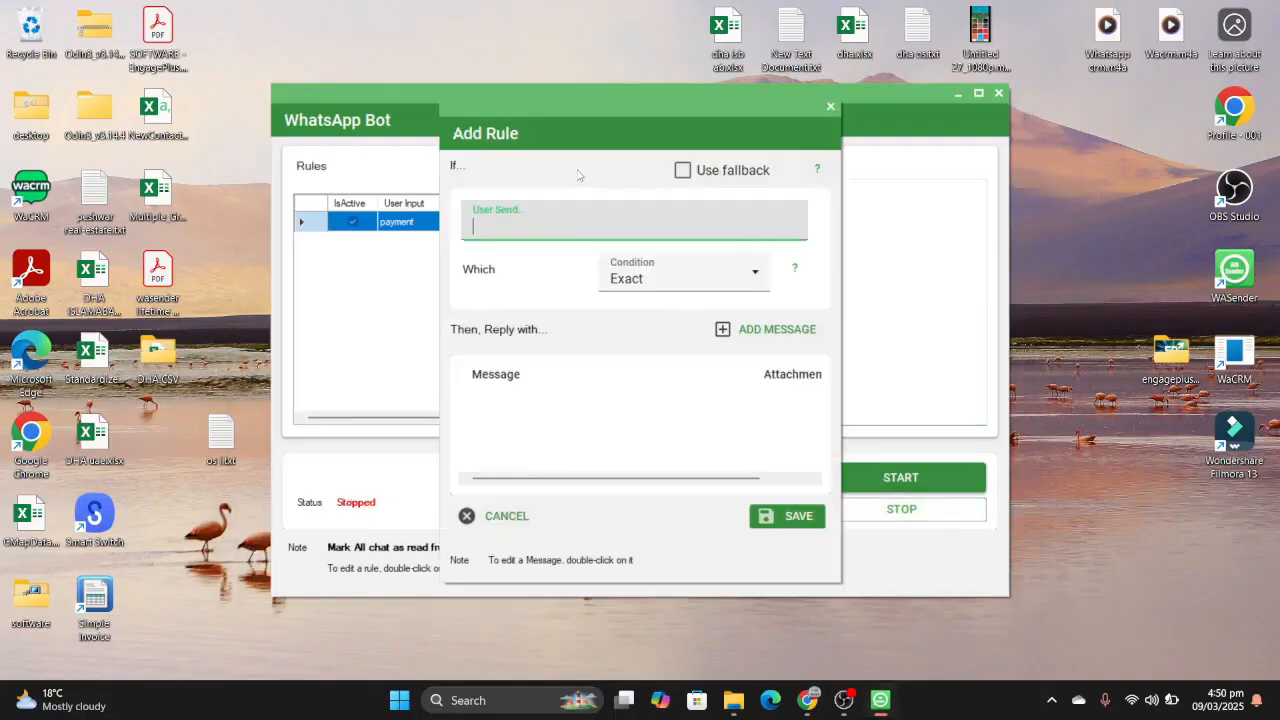
{"action": "left_click", "coordinate": [831, 108]}
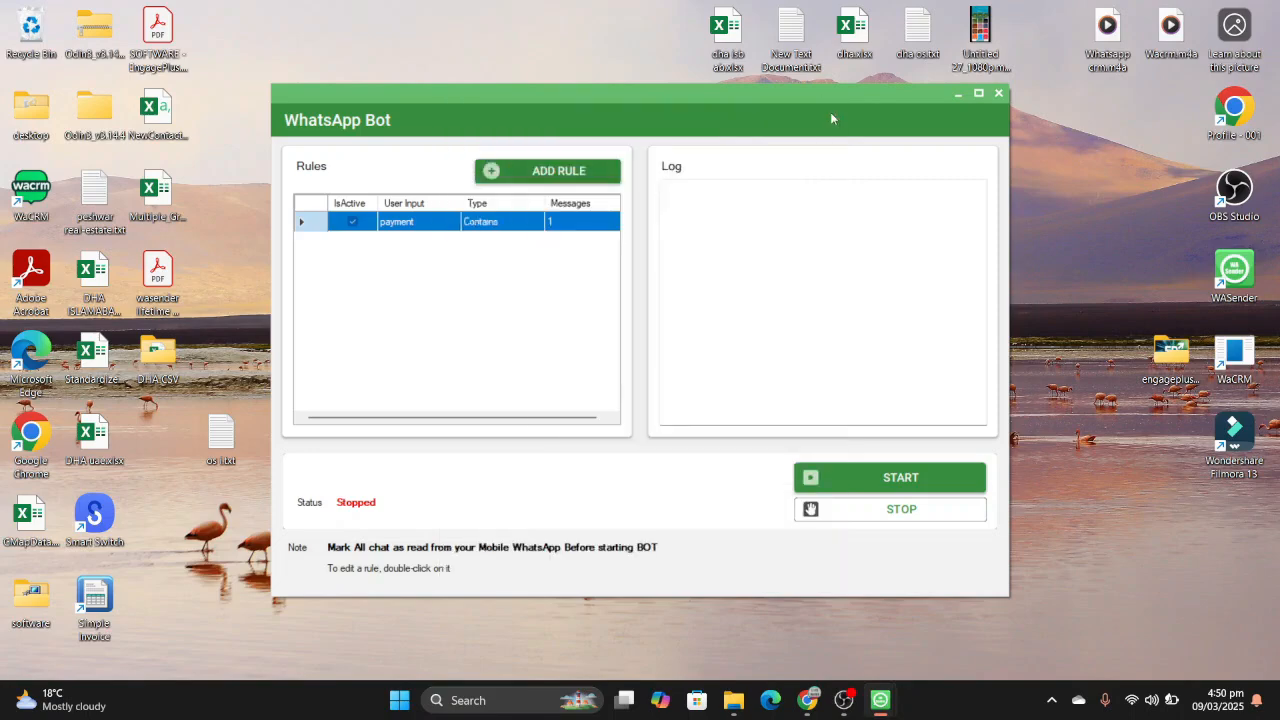
{"action": "double_click", "coordinate": [516, 221]}
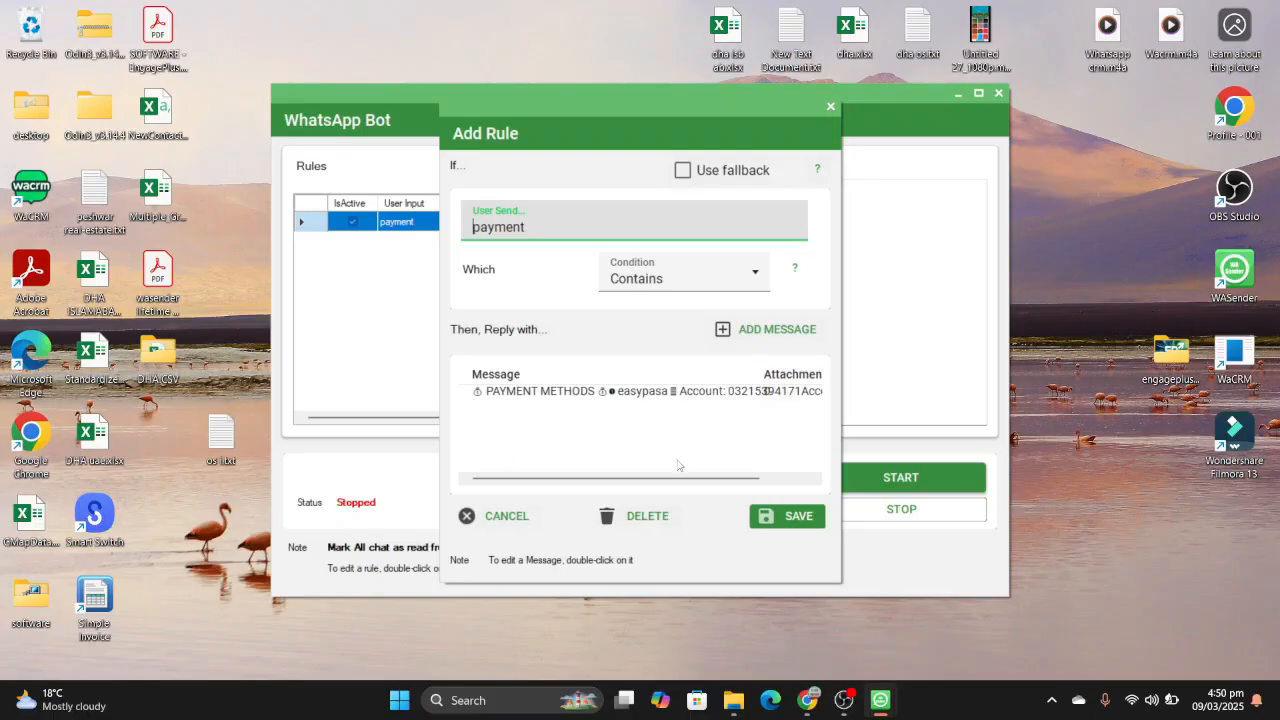
{"action": "left_click", "coordinate": [652, 517]}
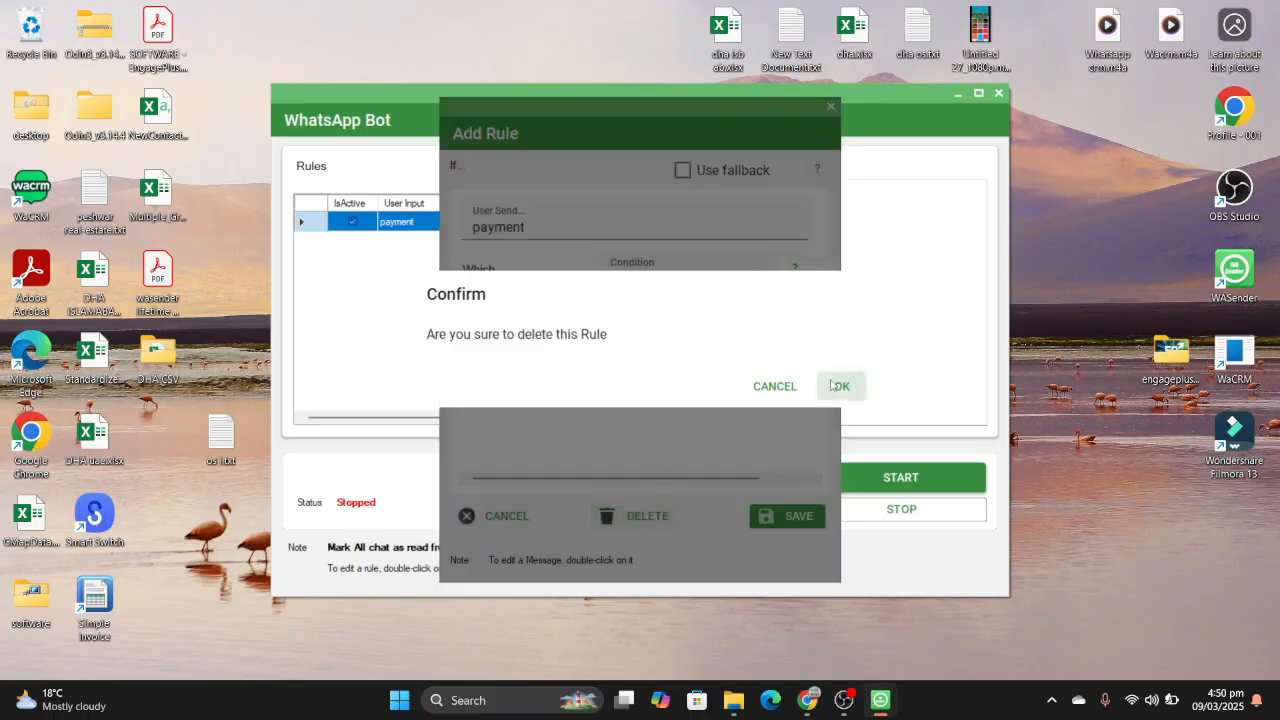
{"action": "left_click", "coordinate": [832, 384]}
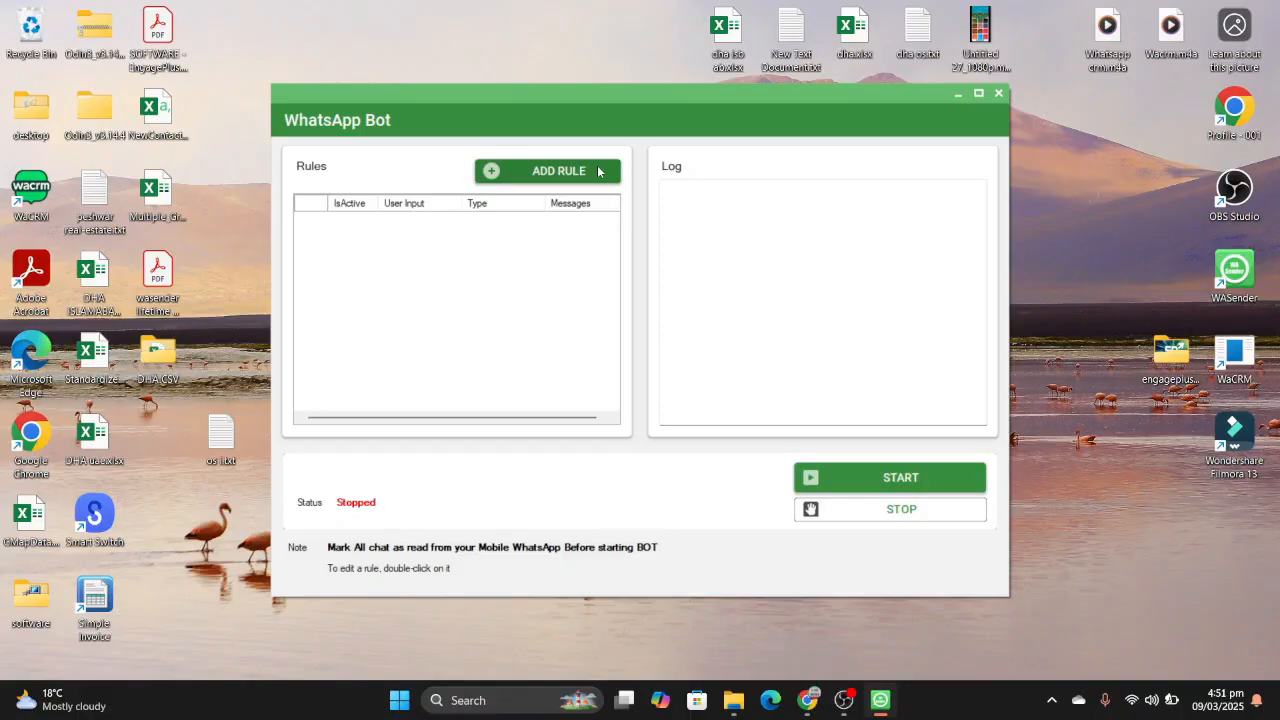
- Create a new bot rule for the user message "hi" with the StartFrom condition
{"action": "left_click", "coordinate": [598, 172]}
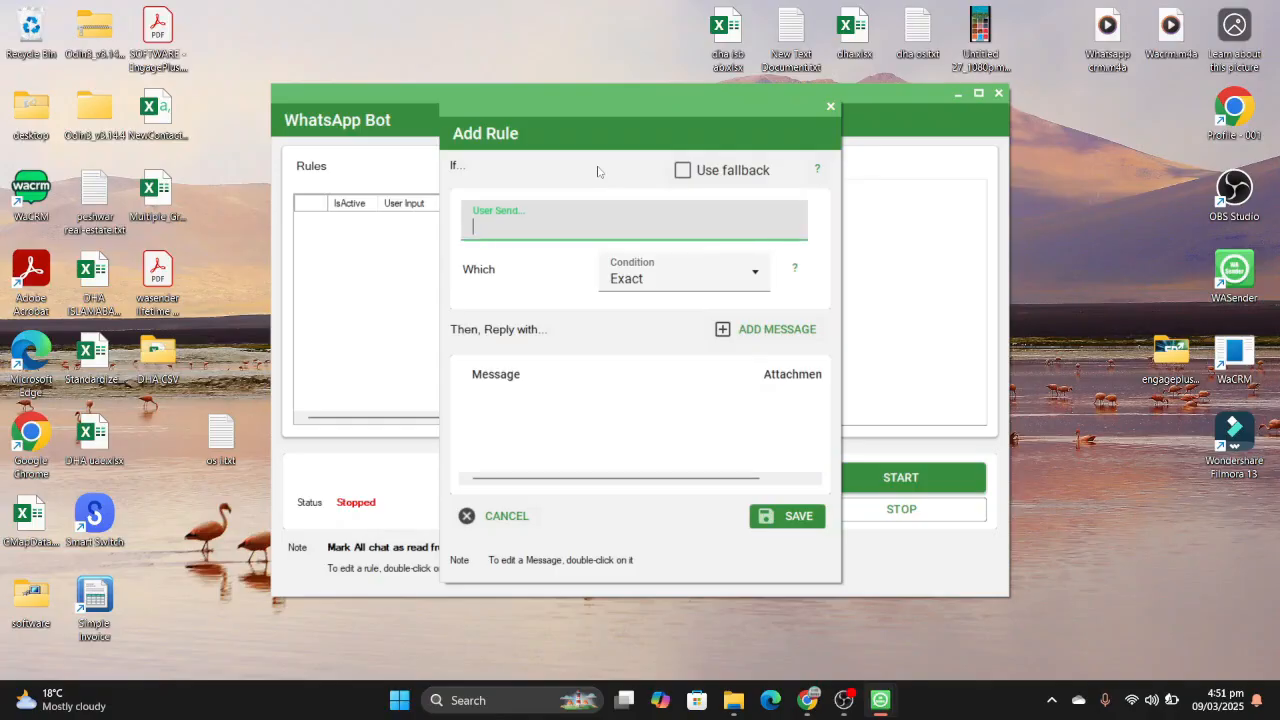
{"action": "left_click", "coordinate": [602, 232]}
{"action": "type", "text": "hi"}
{"action": "left_click", "coordinate": [676, 282]}
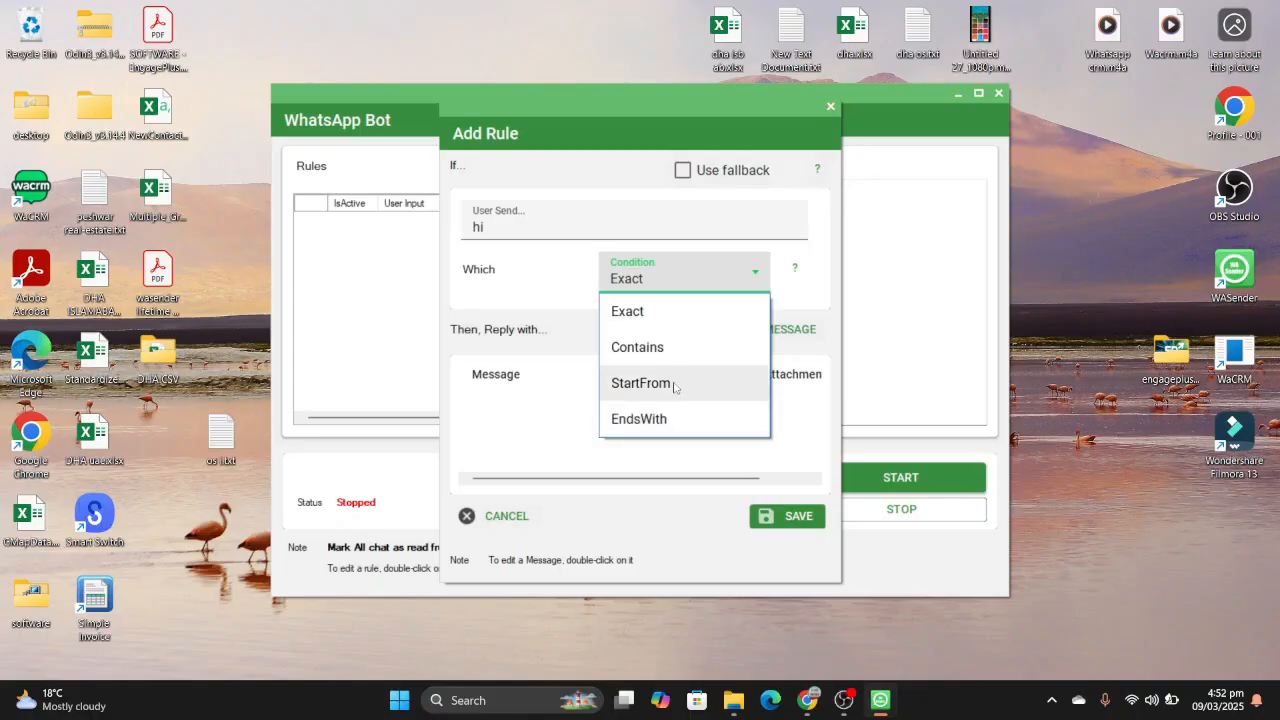
{"action": "left_click", "coordinate": [674, 388]}
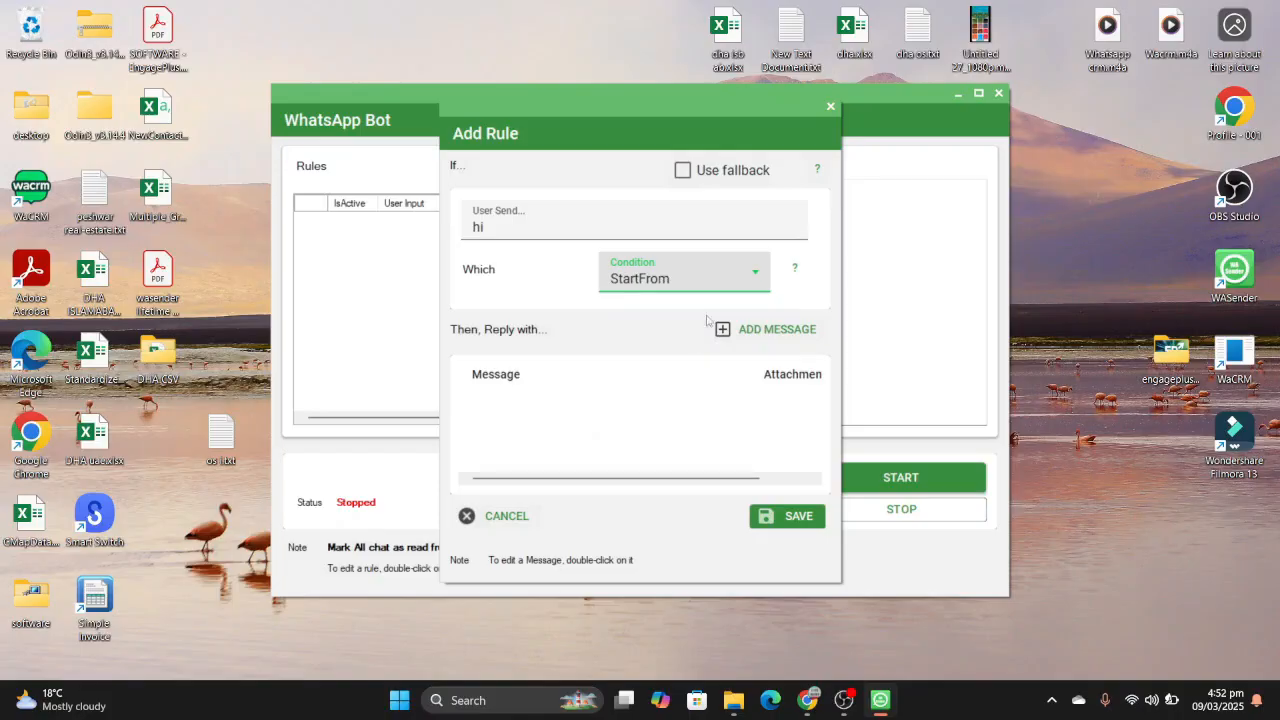
{"action": "left_click", "coordinate": [574, 371]}
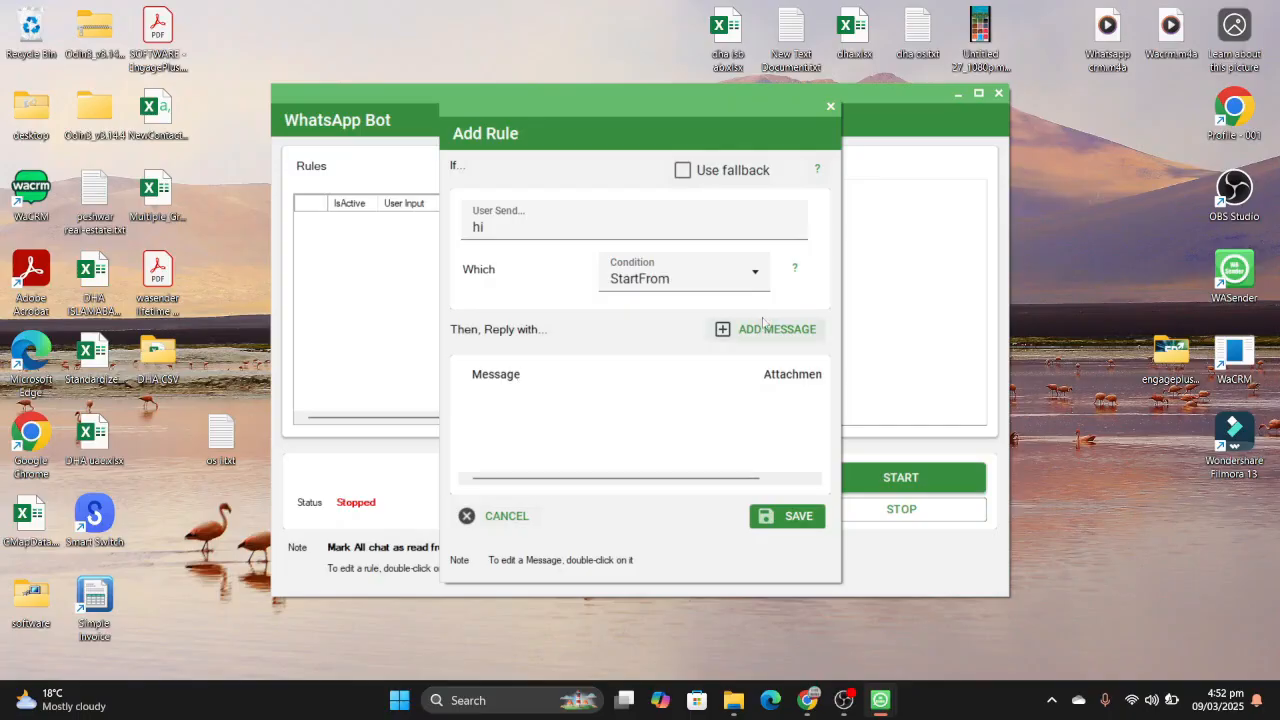
- Open a reply message for the "hi" rule and enter the text "hello"
{"action": "left_click", "coordinate": [733, 336]}
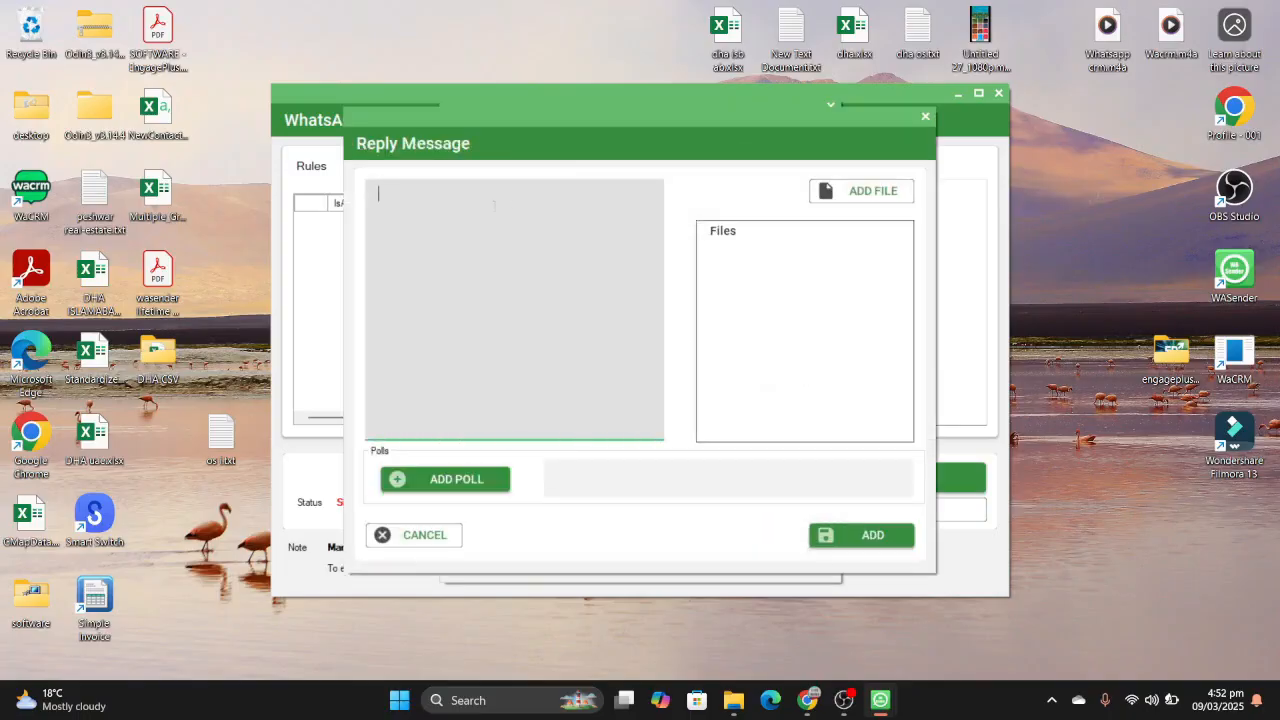
{"action": "type", "text": "hello"}
- View the reply's file attachment picker and its poll form, closing each without adding anything
{"action": "left_click", "coordinate": [889, 194]}
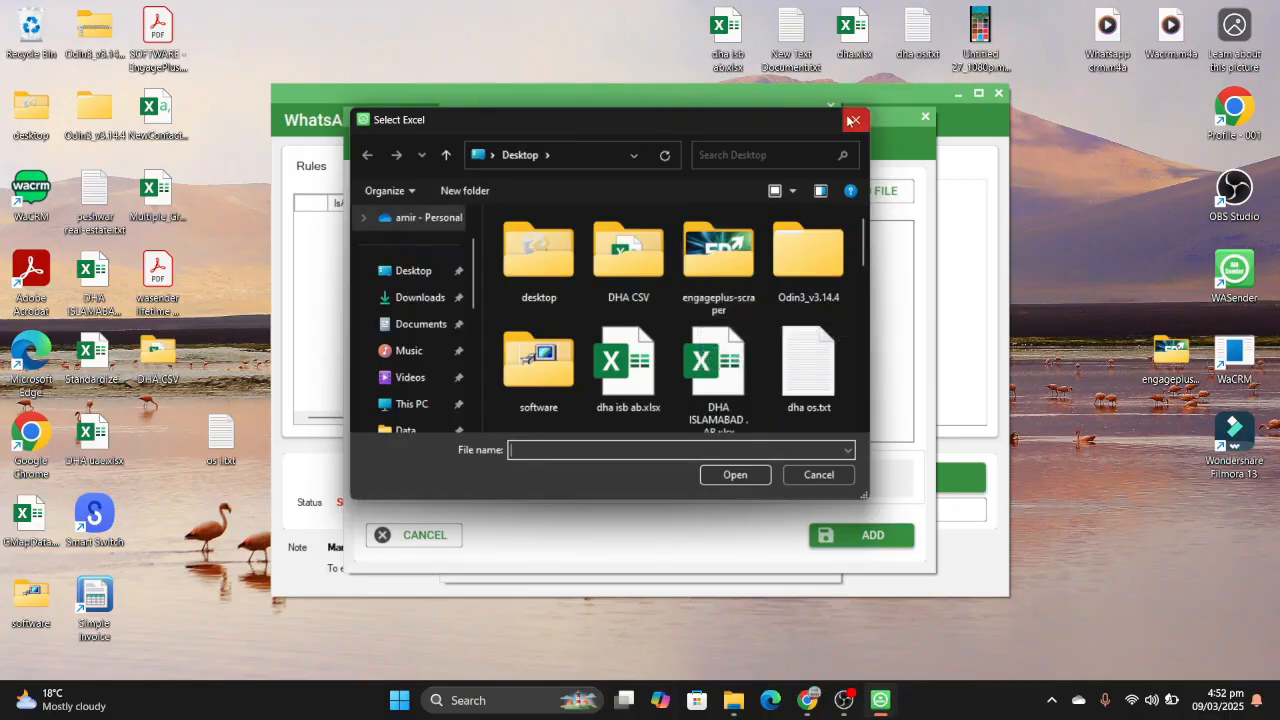
{"action": "left_click", "coordinate": [851, 121]}
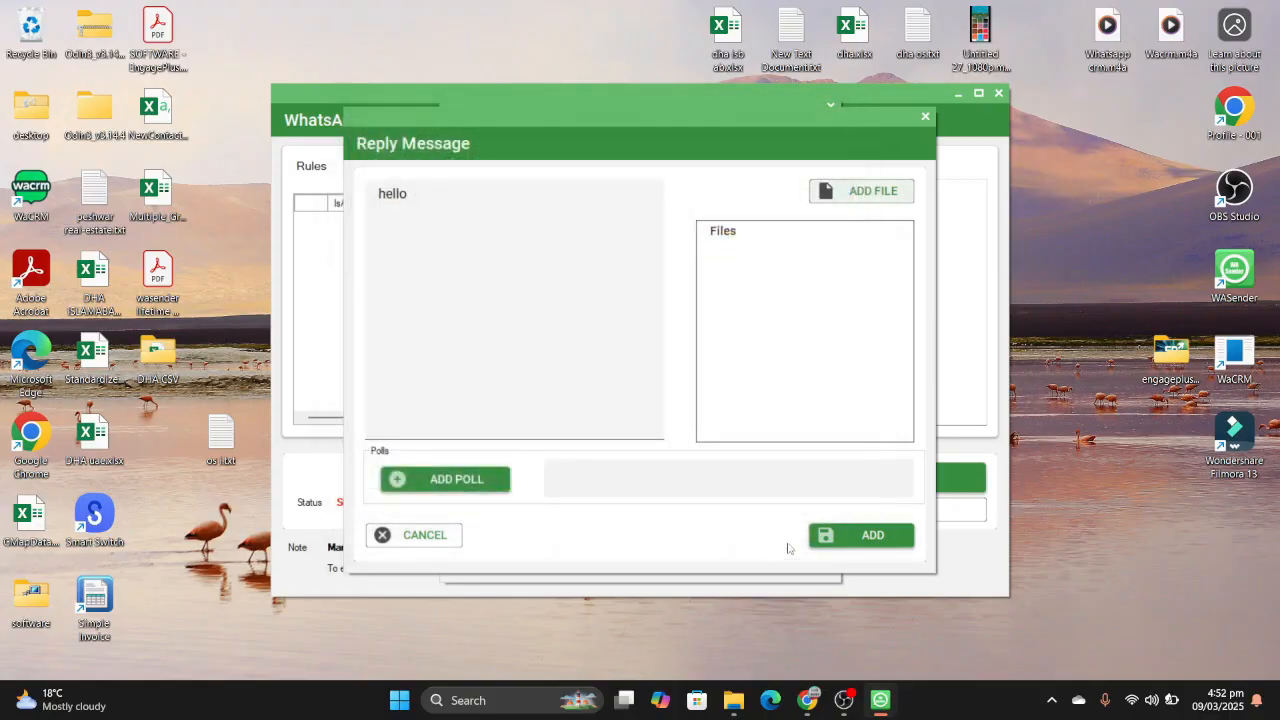
{"action": "left_click", "coordinate": [458, 482]}
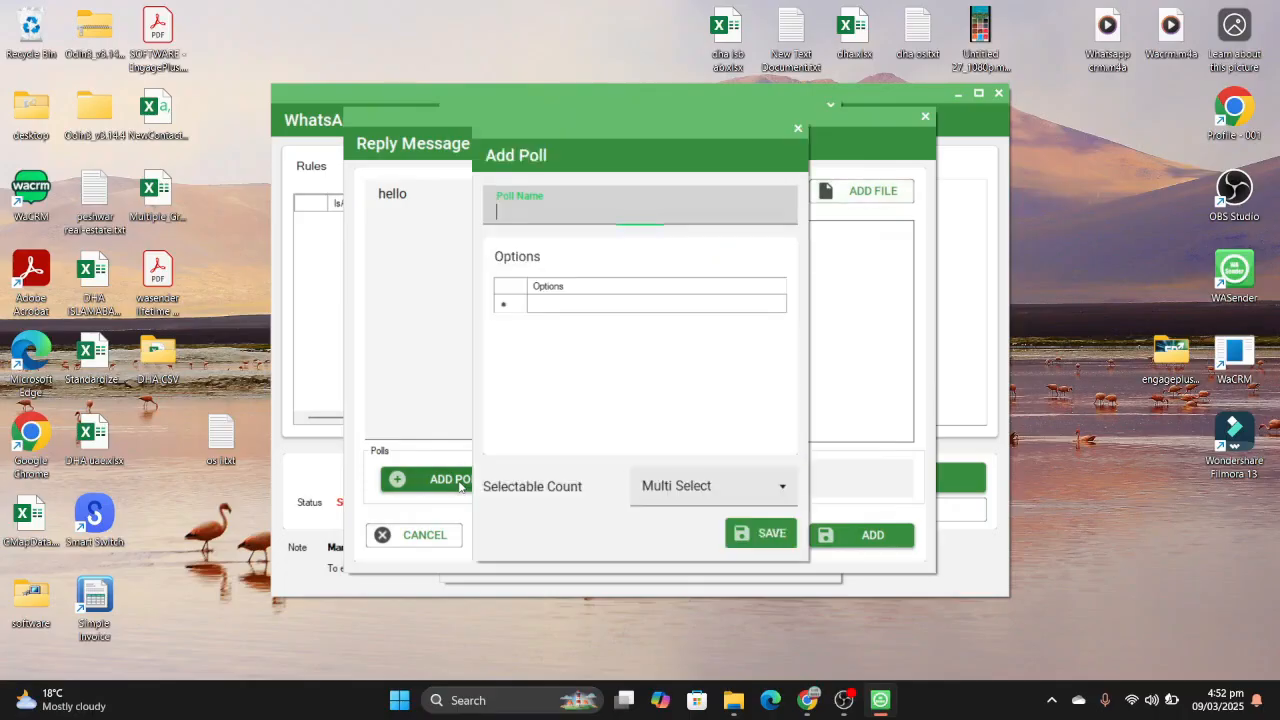
{"action": "left_click", "coordinate": [799, 129]}
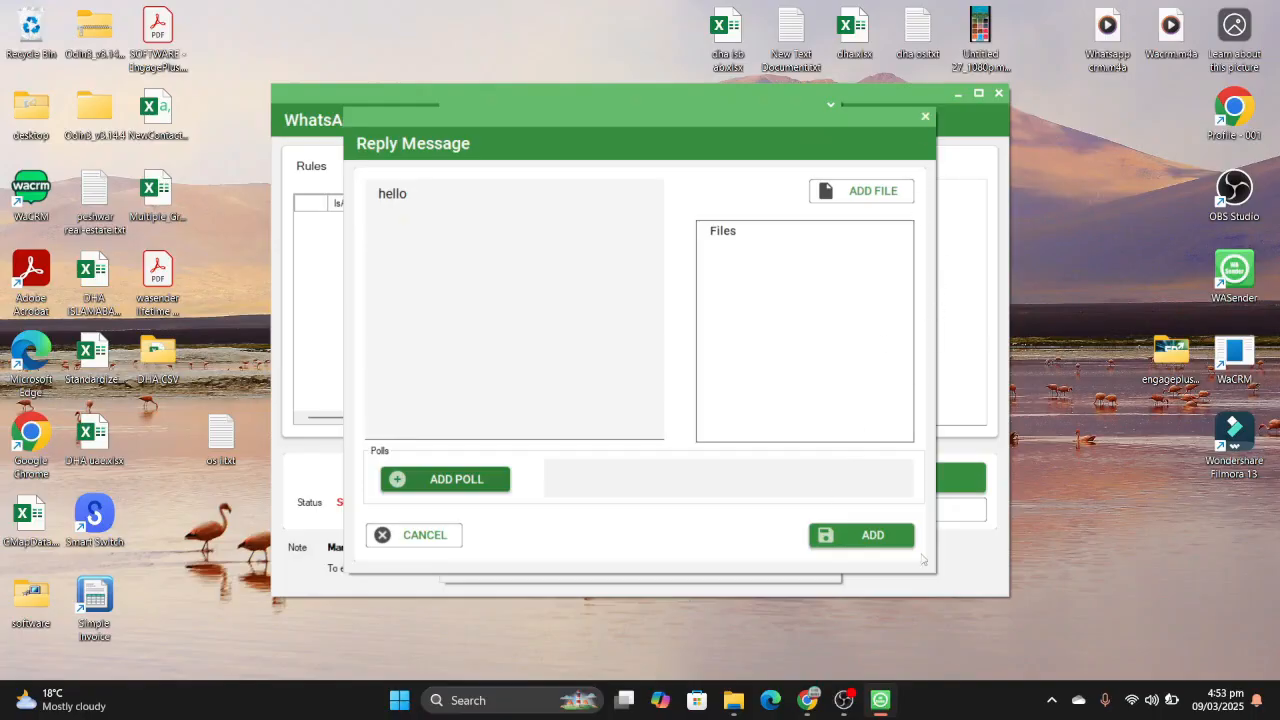
- Add the "hello" reply to the rule and save the rule
{"action": "left_click", "coordinate": [878, 536]}
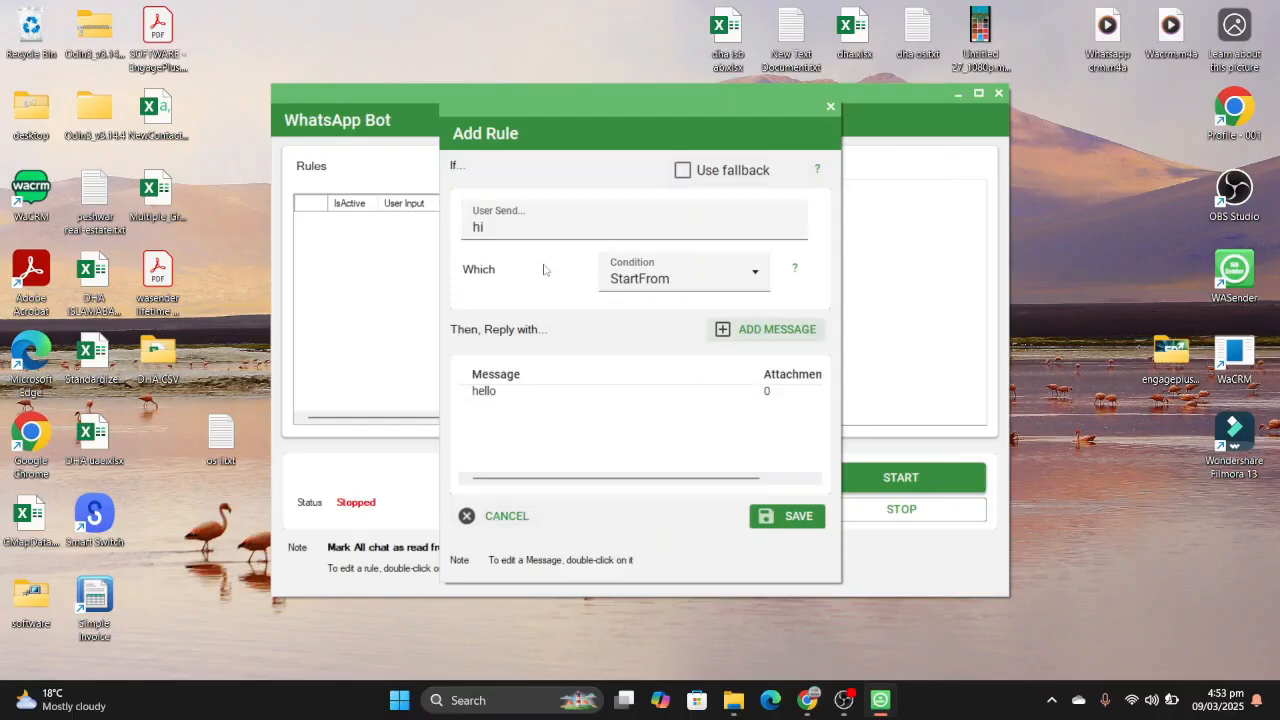
{"action": "left_click", "coordinate": [787, 516]}
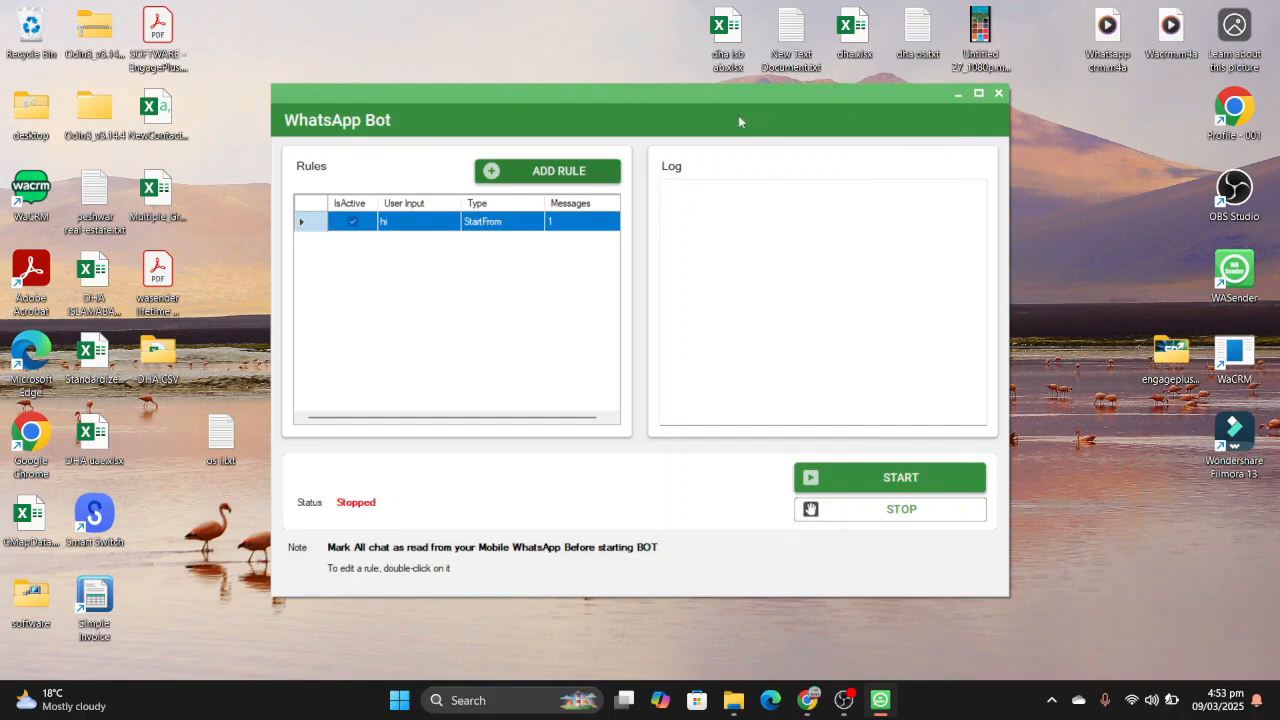
- Create a new bot rule for the user message "payemnt" with the Contains condition
{"action": "left_click", "coordinate": [578, 171]}
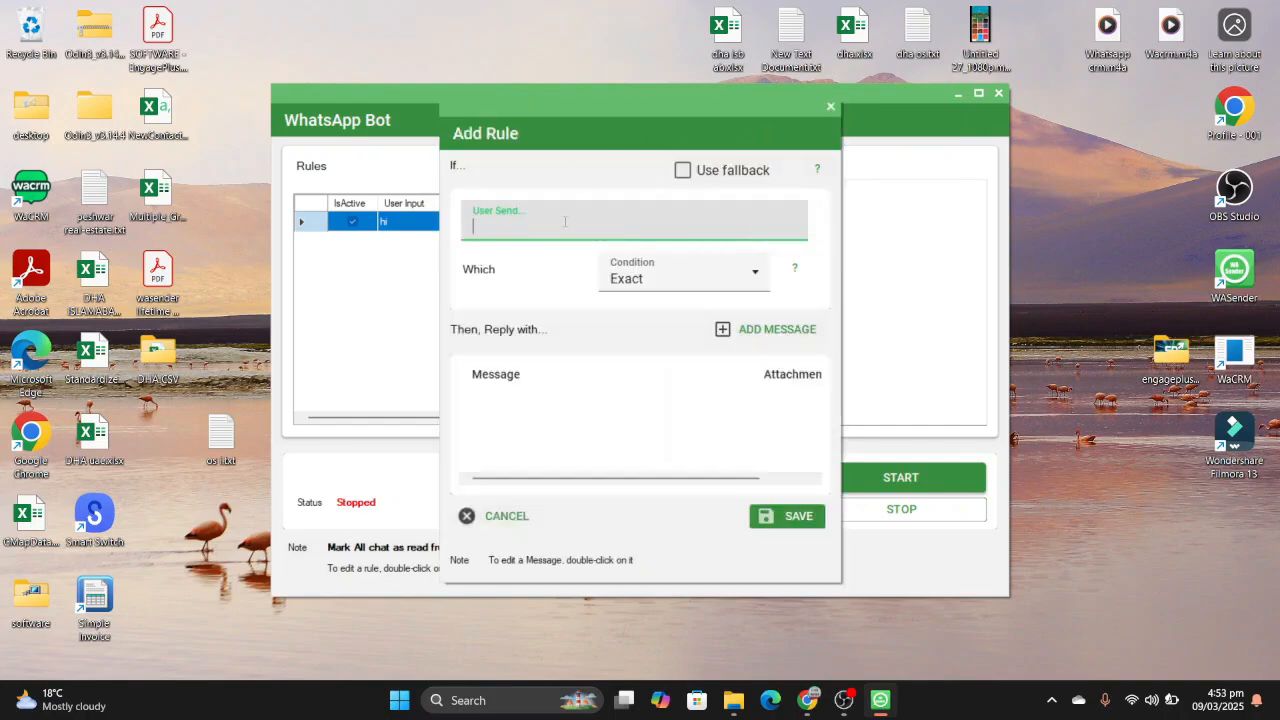
{"action": "type", "text": "payemnt"}
{"action": "left_click", "coordinate": [688, 285]}
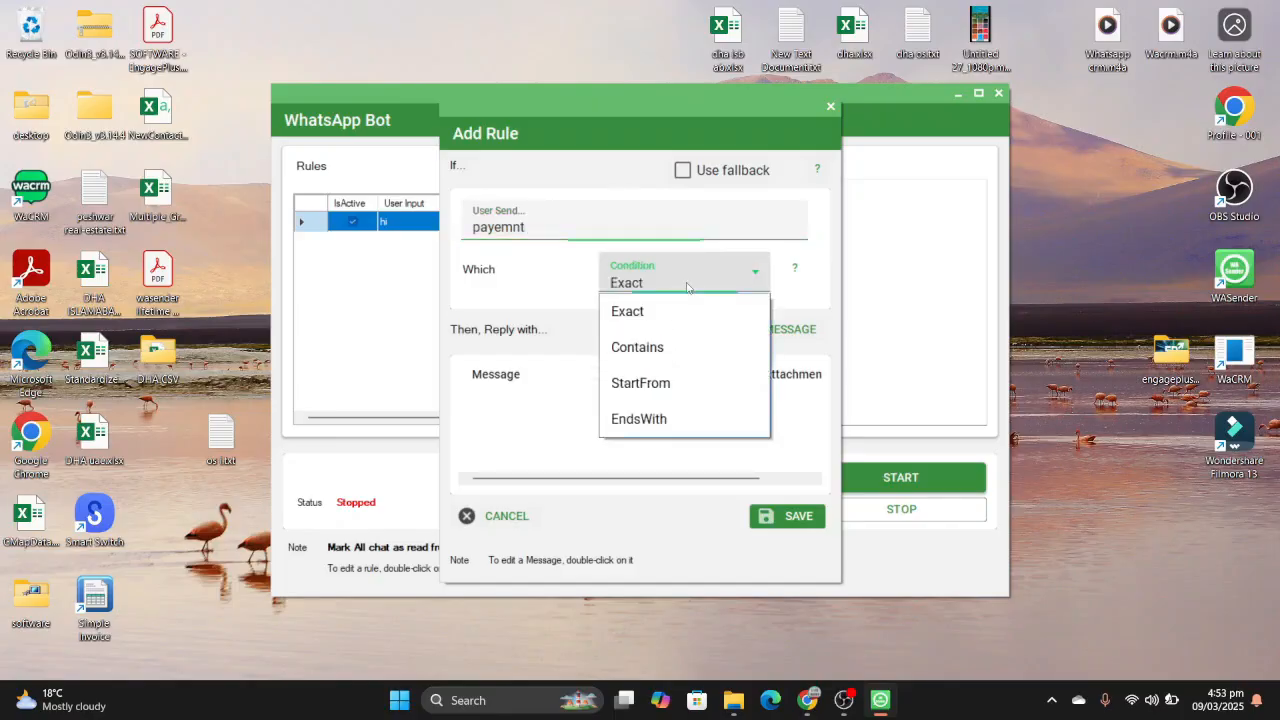
{"action": "left_click", "coordinate": [670, 348]}
- Add the PAYMENT METHODS text from the clipboard history as the "payemnt" rule's reply and save the rule
{"action": "left_click", "coordinate": [732, 332]}
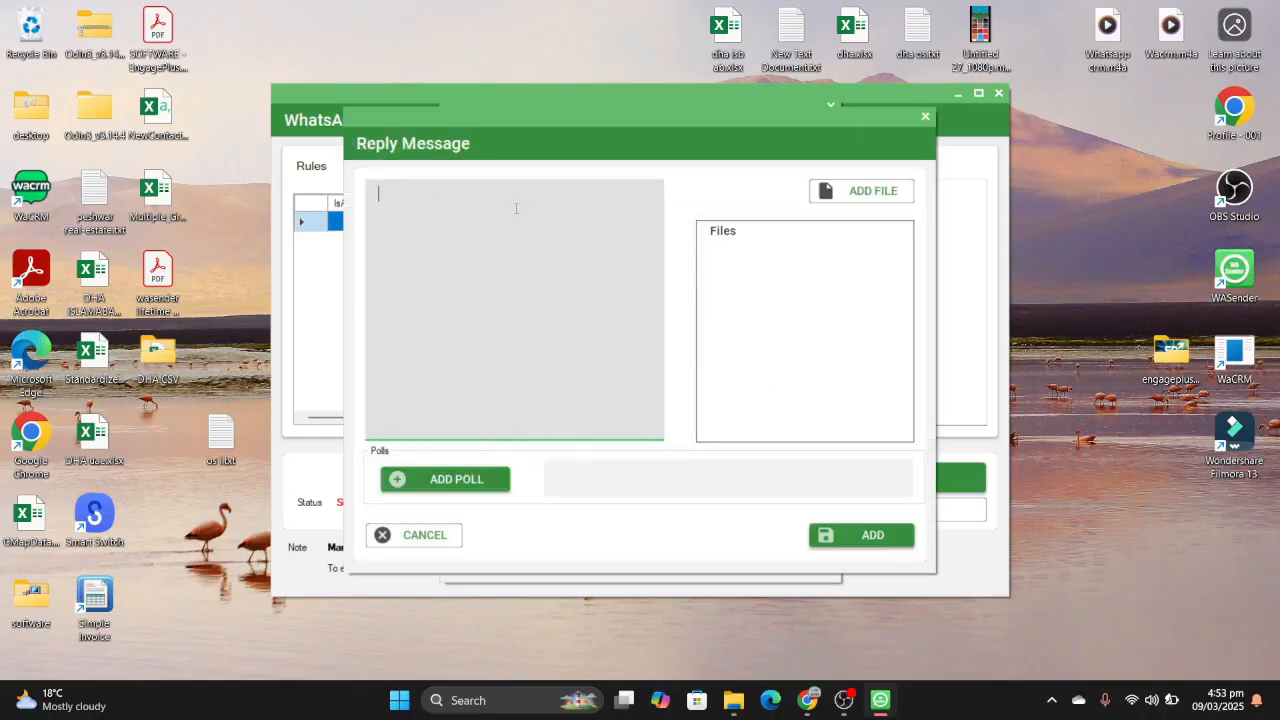
{"action": "key", "text": "super+period"}
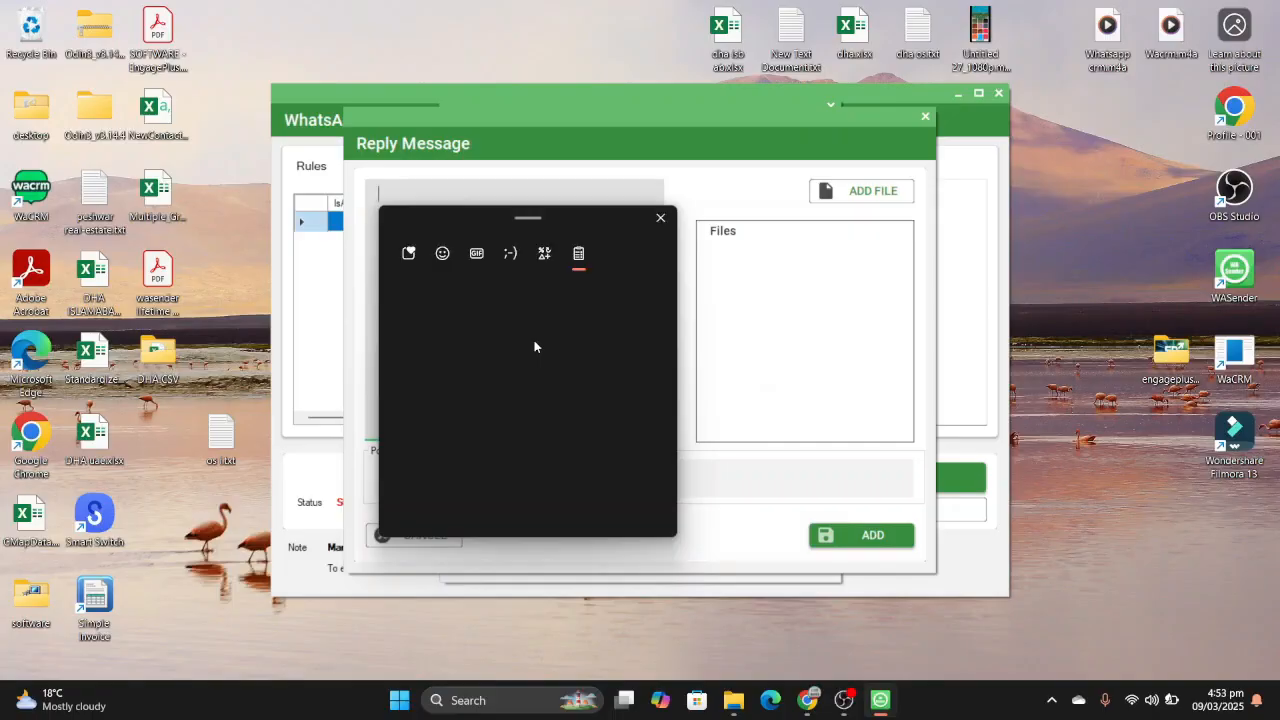
{"action": "scroll", "coordinate": [534, 346], "scroll_direction": "down", "scroll_amount": 5}
{"action": "scroll", "coordinate": [534, 346], "scroll_direction": "down", "scroll_amount": 10}
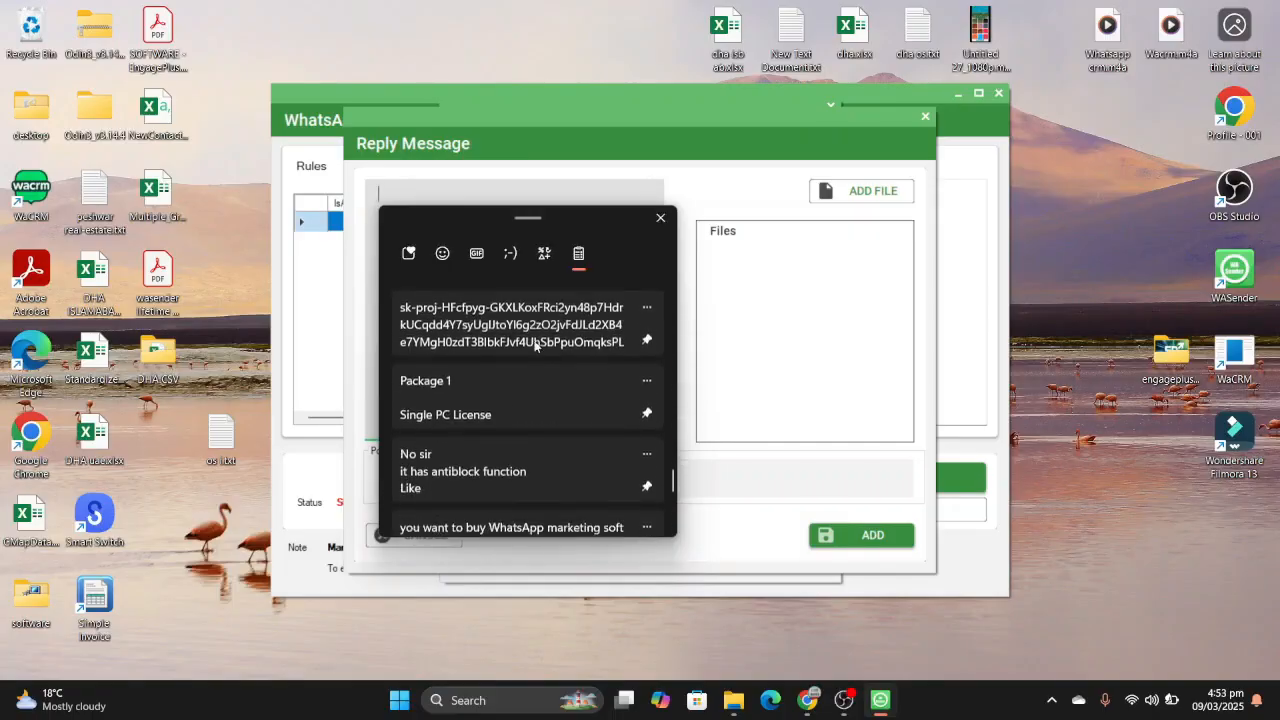
{"action": "scroll", "coordinate": [550, 372], "scroll_direction": "up", "scroll_amount": 2}
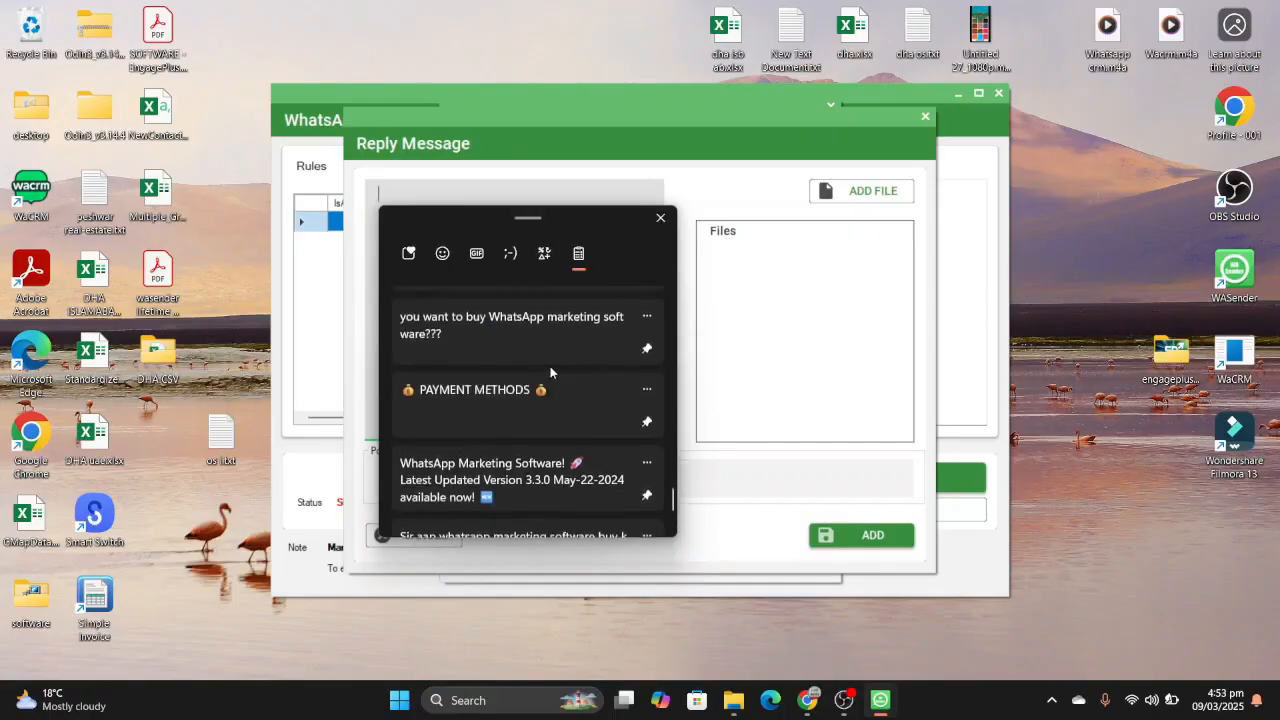
{"action": "left_click", "coordinate": [522, 397]}
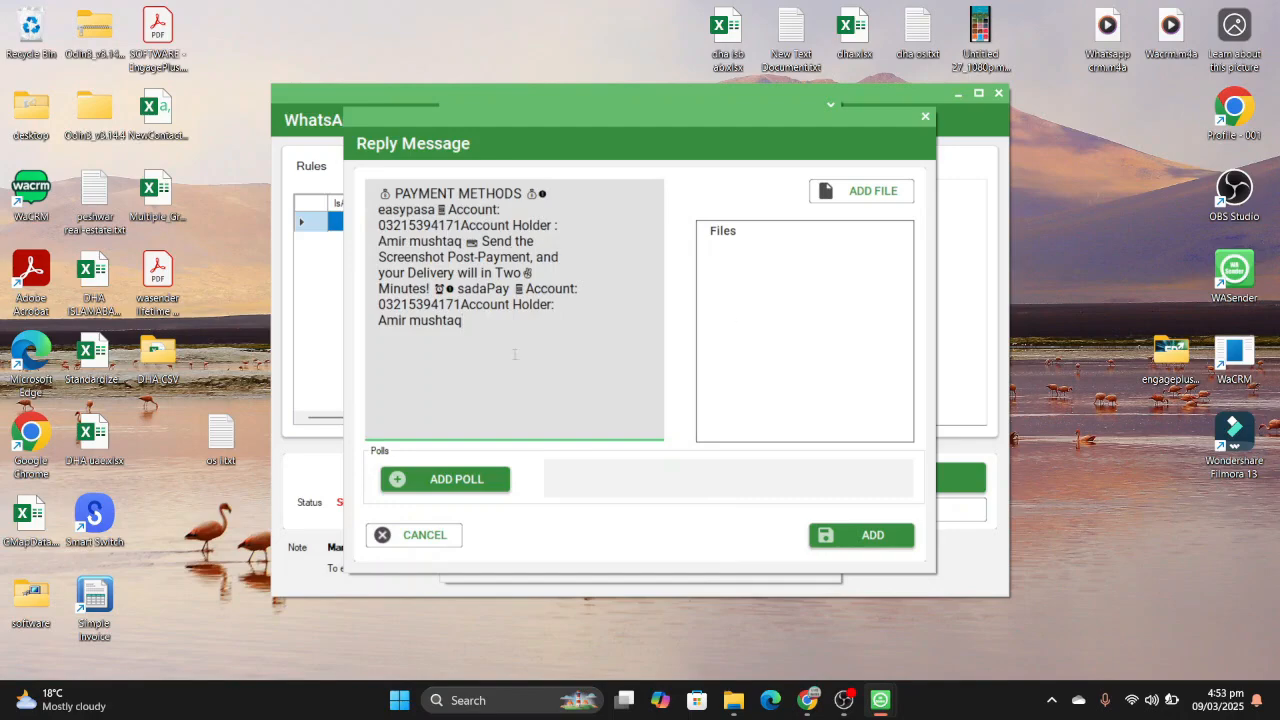
{"action": "left_click", "coordinate": [888, 540]}
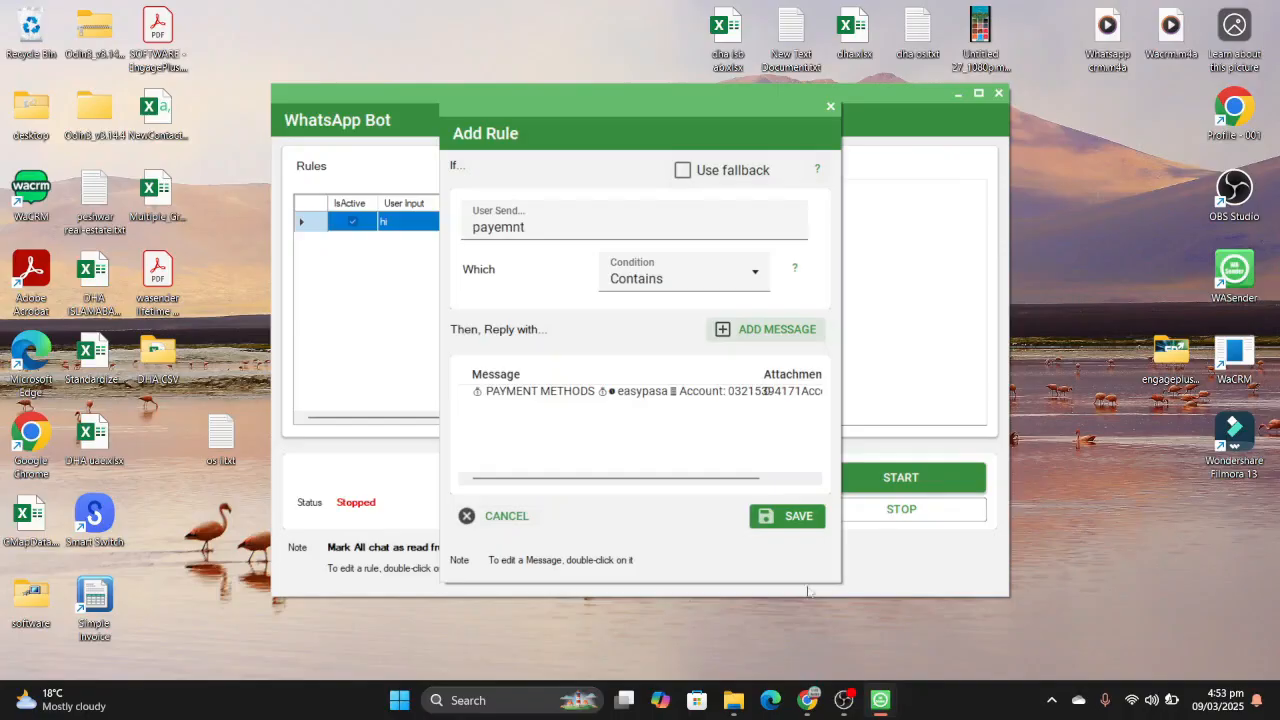
{"action": "left_click", "coordinate": [787, 520]}
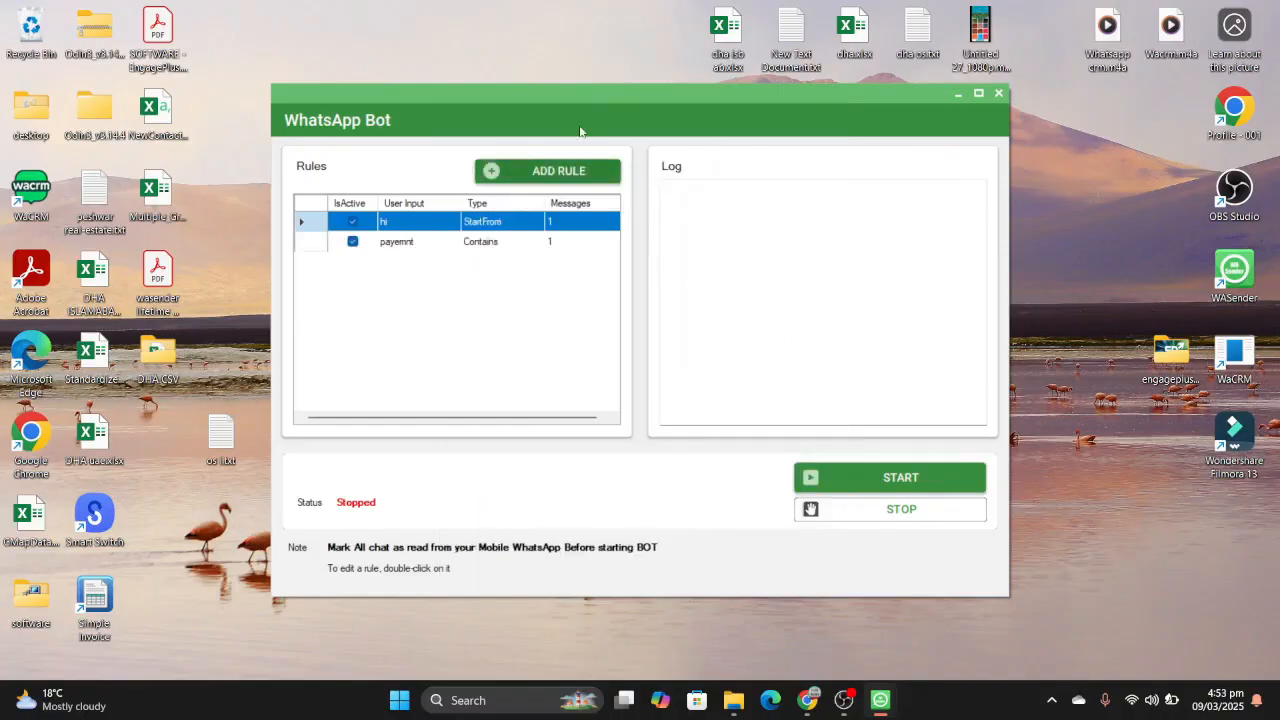
- Create a new bot rule for the user message "easypasa", keeping the Exact condition
{"action": "left_click", "coordinate": [562, 171]}
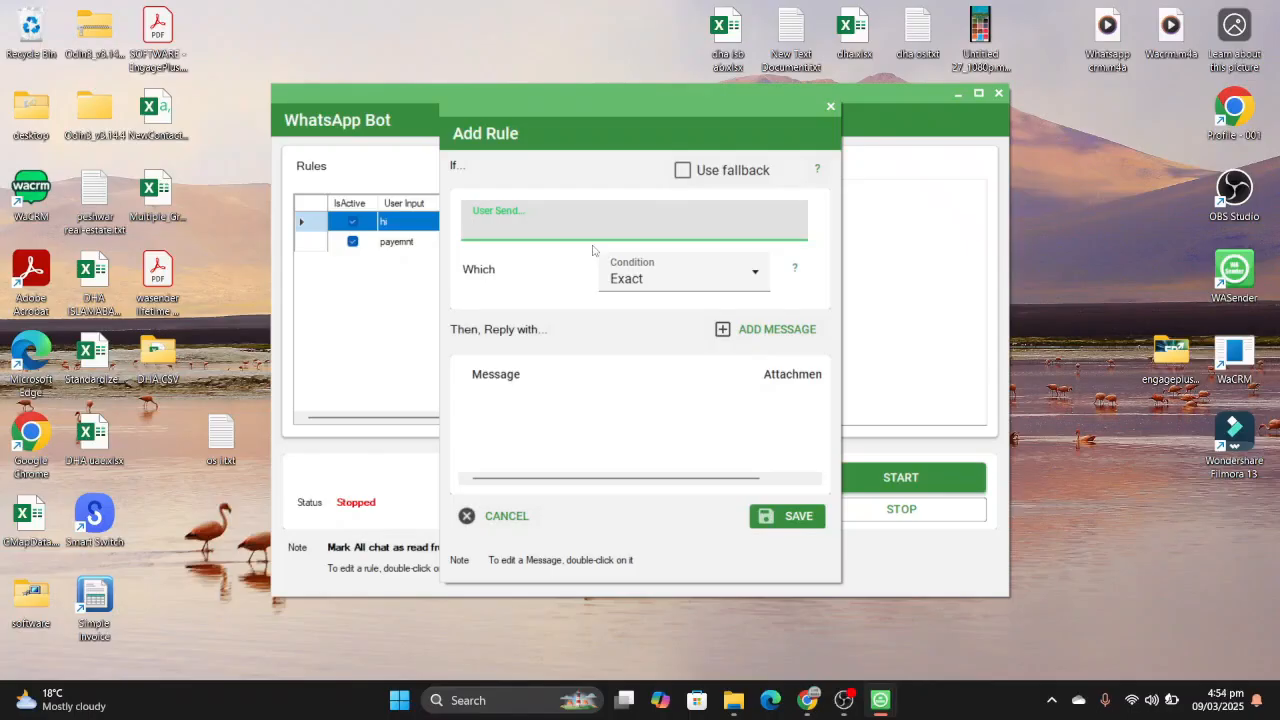
{"action": "type", "text": "easypasa"}
- Add the PAYMENT METHODS text from the clipboard history as the "easypasa" rule's reply and save the rule
{"action": "left_click", "coordinate": [733, 330]}
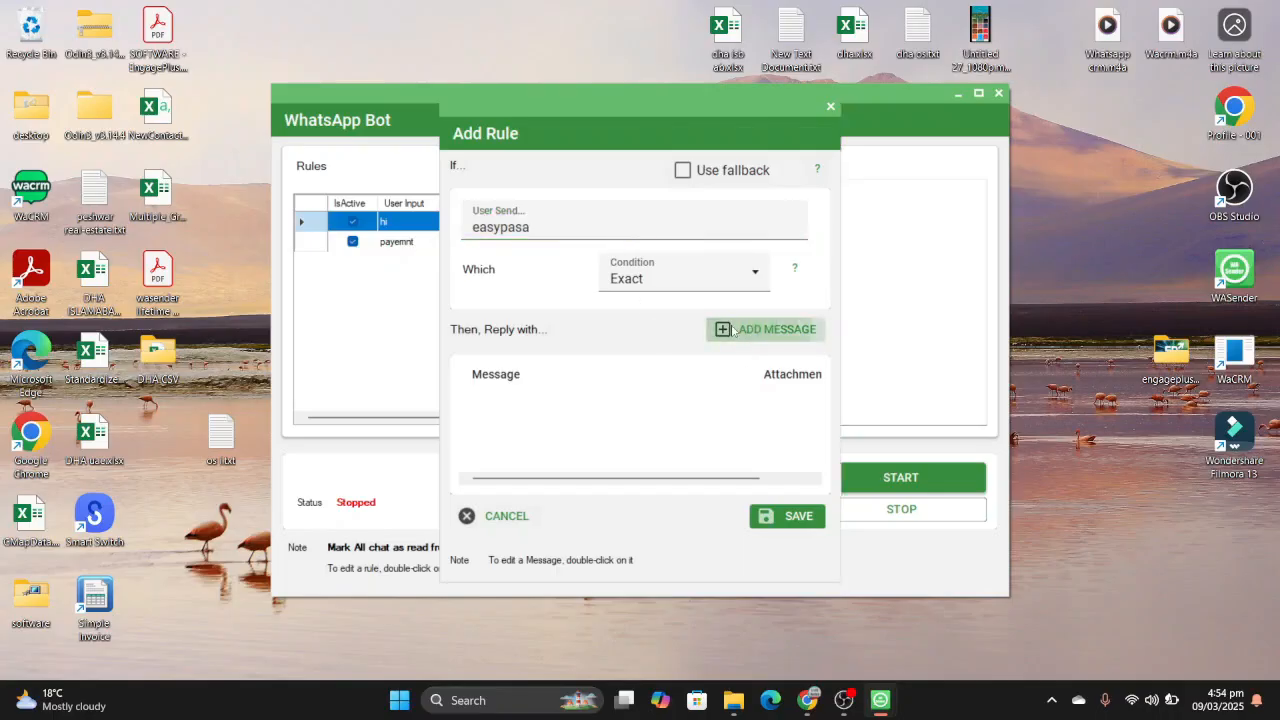
{"action": "key", "text": "super+v"}
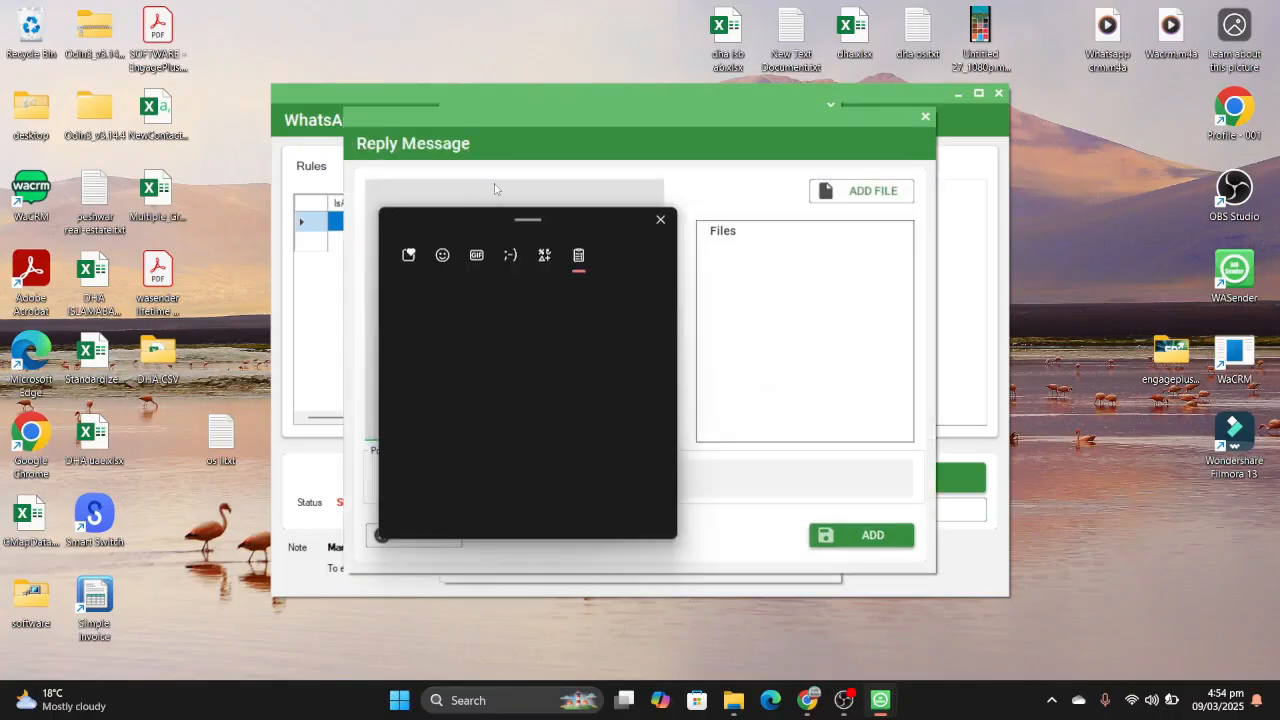
{"action": "scroll", "coordinate": [474, 344], "scroll_direction": "down", "scroll_amount": 5}
{"action": "scroll", "coordinate": [474, 344], "scroll_direction": "down", "scroll_amount": 10}
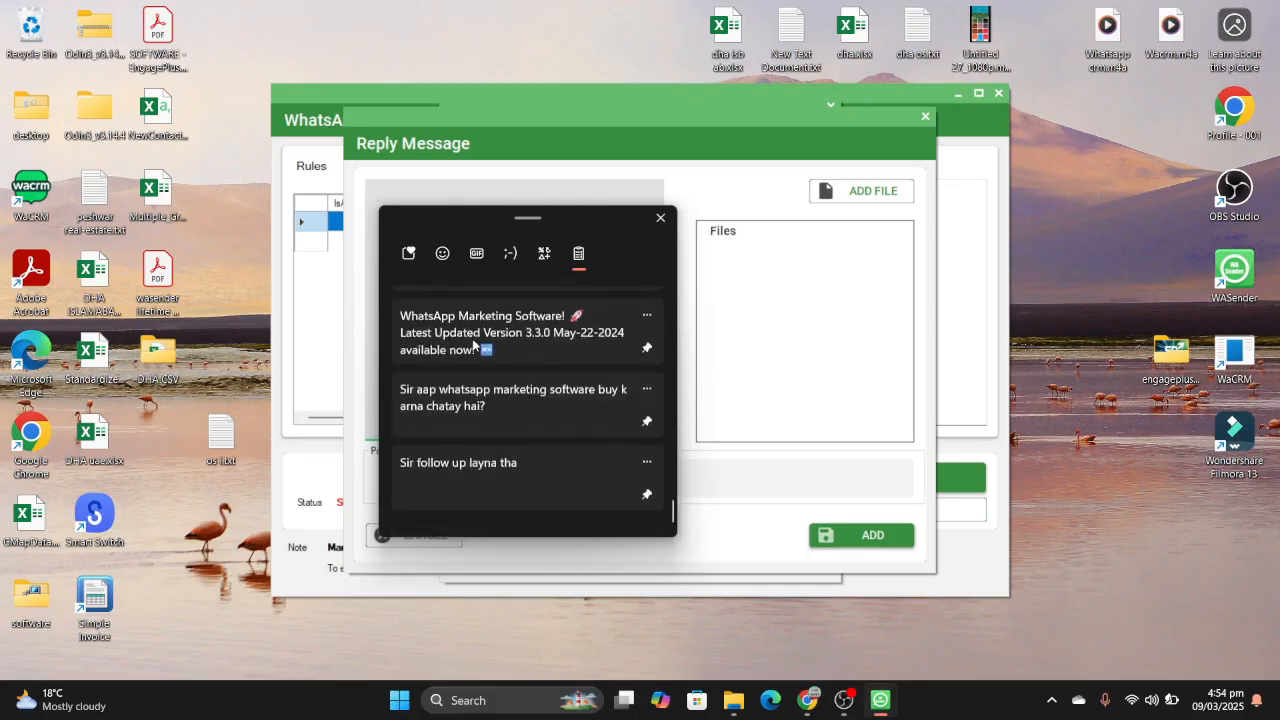
{"action": "scroll", "coordinate": [474, 344], "scroll_direction": "up", "scroll_amount": 3}
{"action": "scroll", "coordinate": [474, 344], "scroll_direction": "down", "scroll_amount": 1}
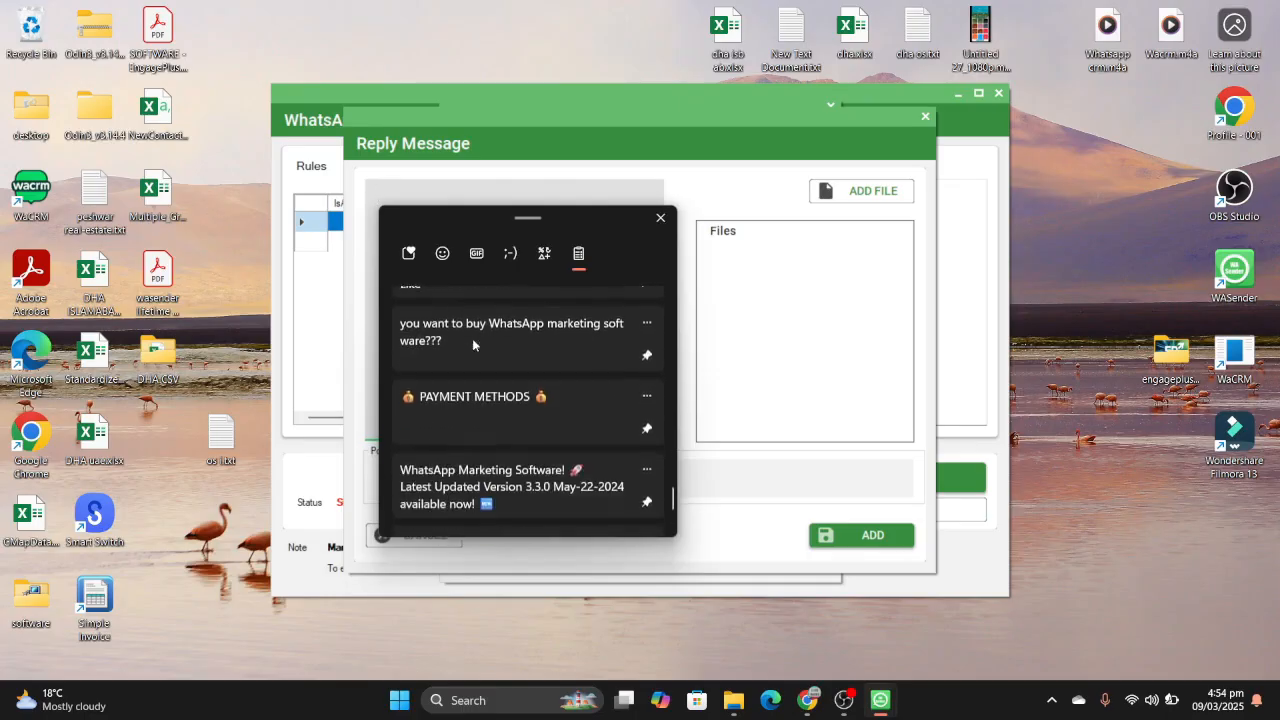
{"action": "left_click", "coordinate": [522, 431]}
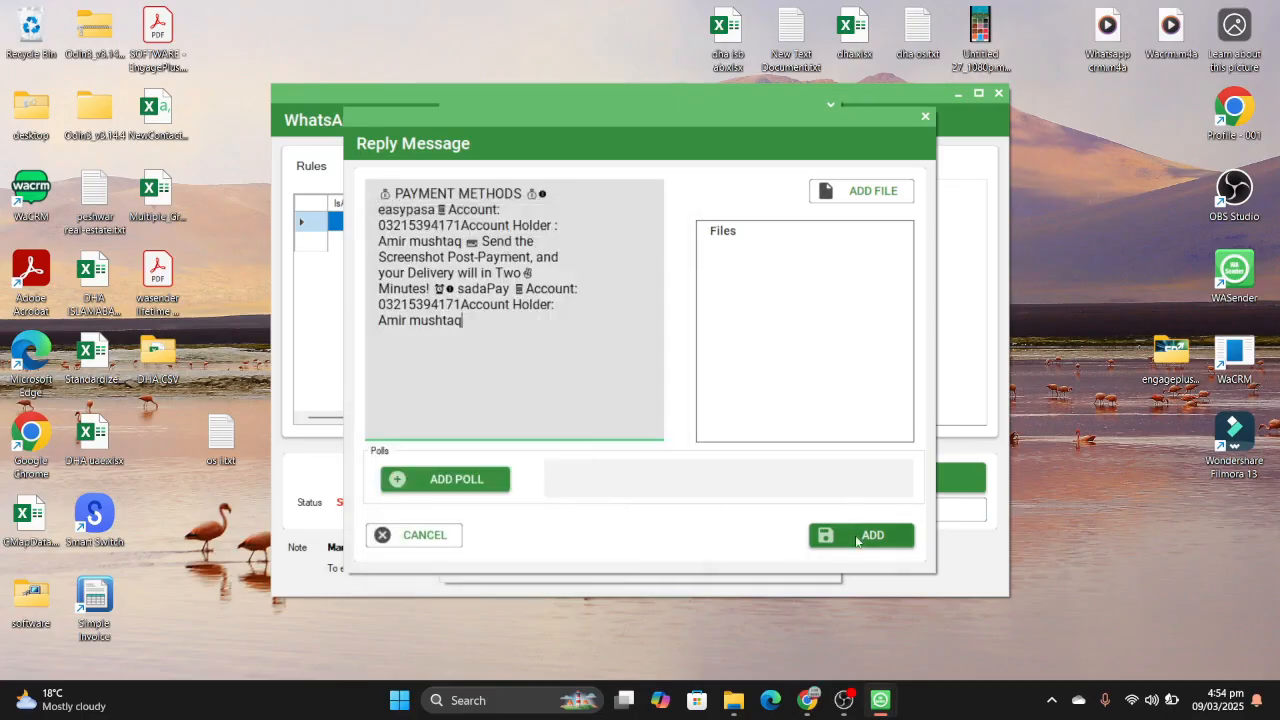
{"action": "left_click", "coordinate": [858, 538]}
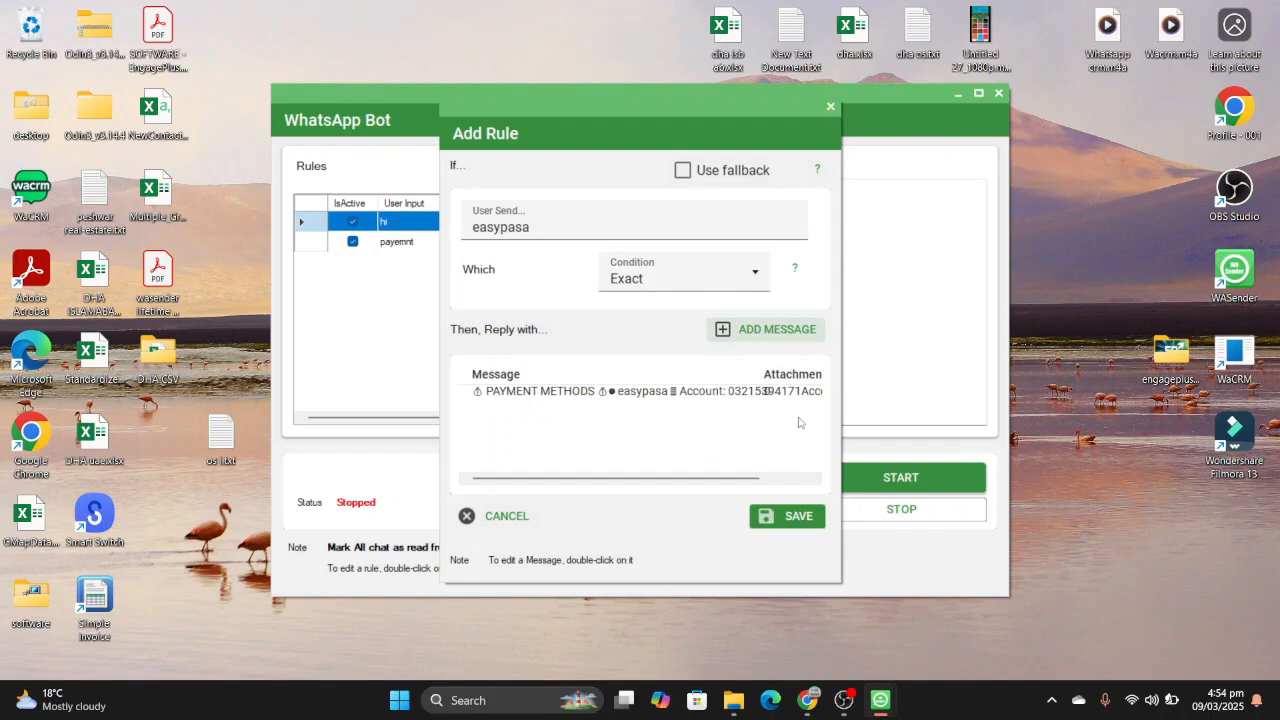
{"action": "left_click", "coordinate": [814, 517]}
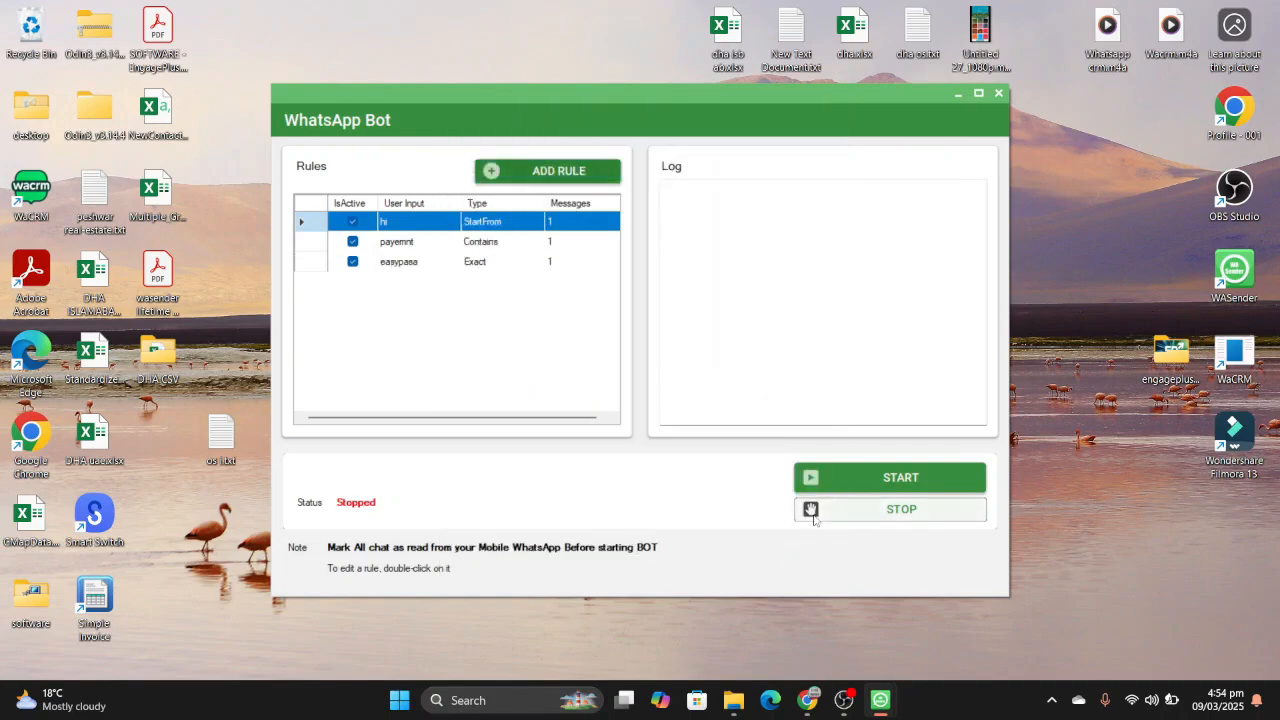
- Start a new bot rule and enable the Use fallback option for it
{"action": "left_click", "coordinate": [588, 180]}
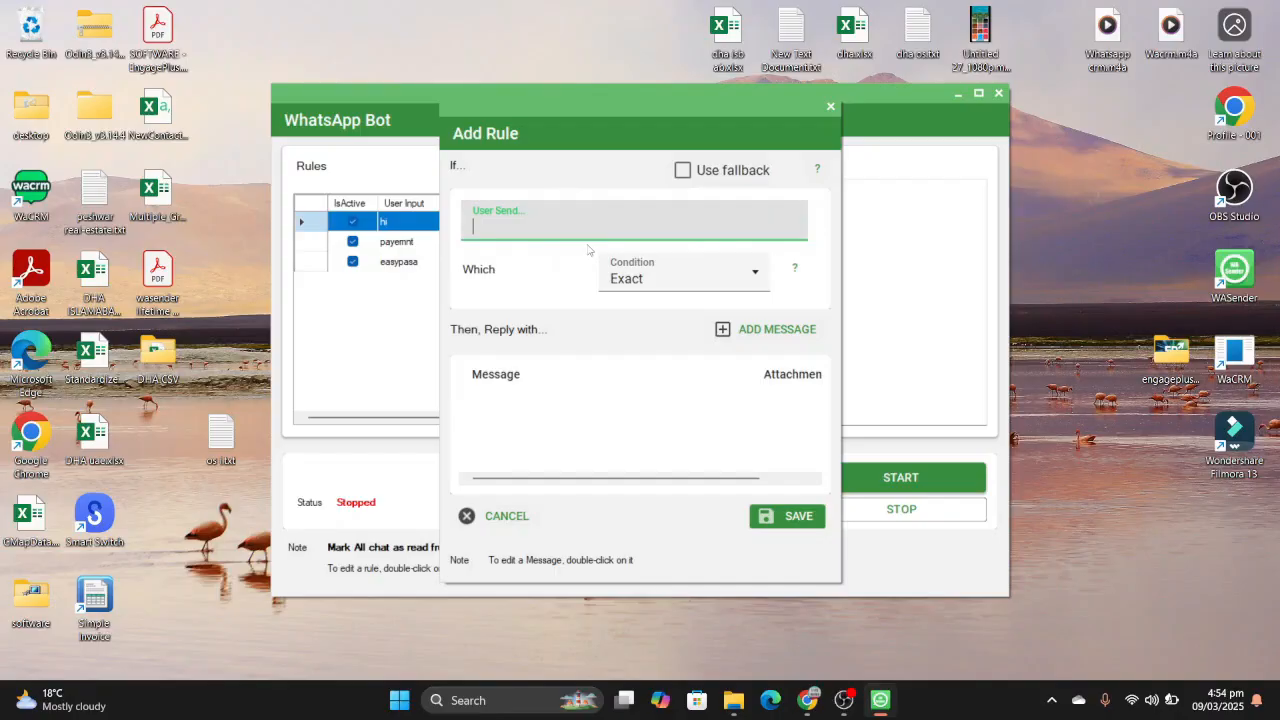
{"action": "left_click", "coordinate": [834, 112]}
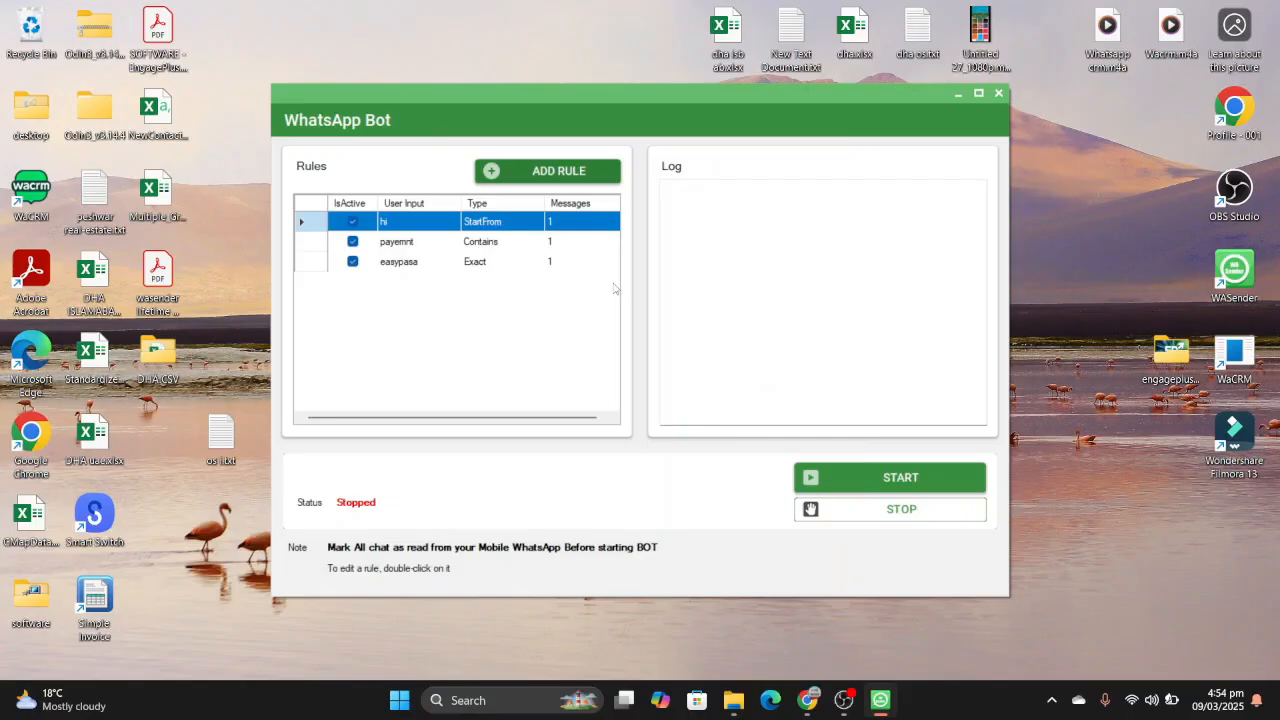
{"action": "left_click", "coordinate": [572, 171]}
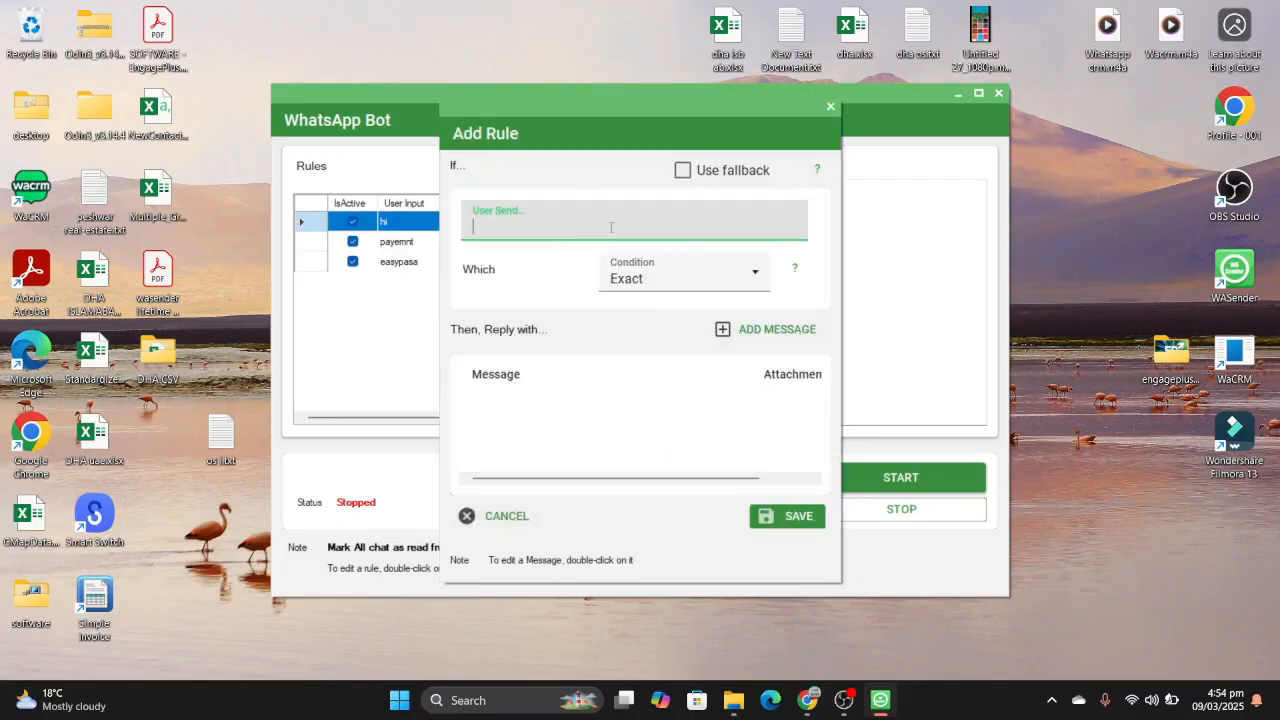
{"action": "left_click", "coordinate": [683, 170]}
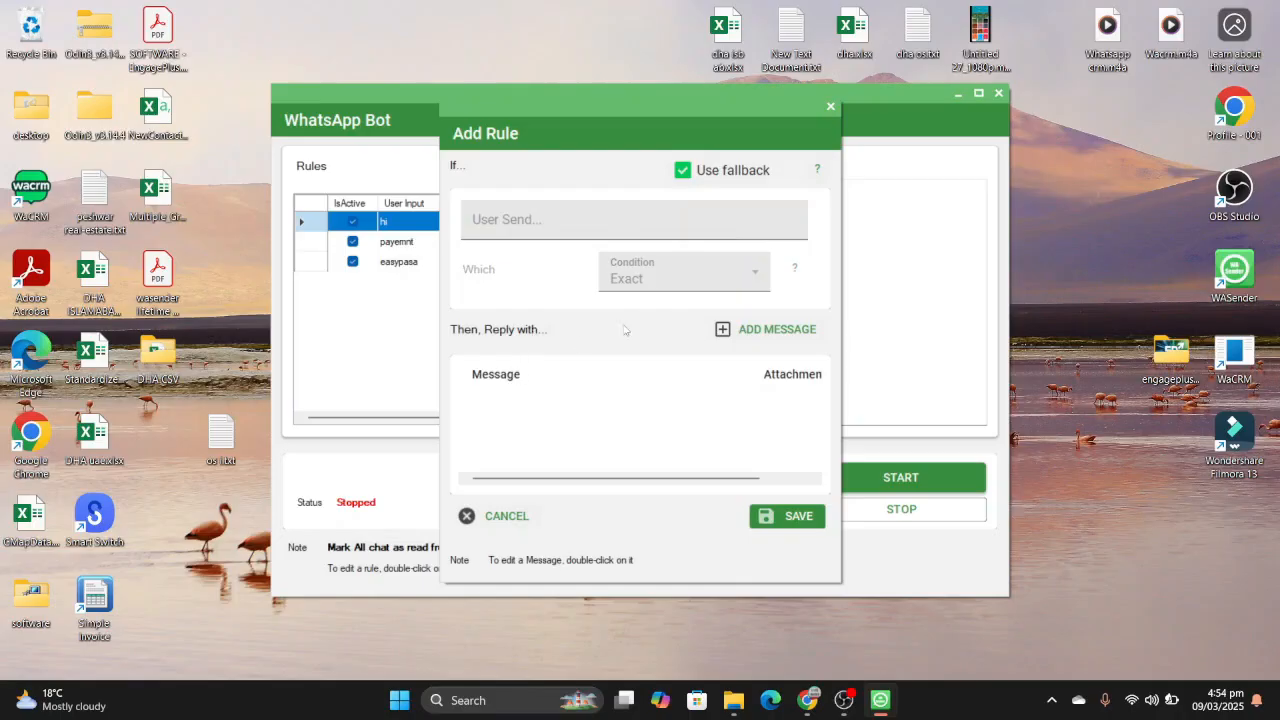
- Open a reply message for the fallback rule and enter the first line "this is auto chat message"
{"action": "left_click", "coordinate": [722, 330]}
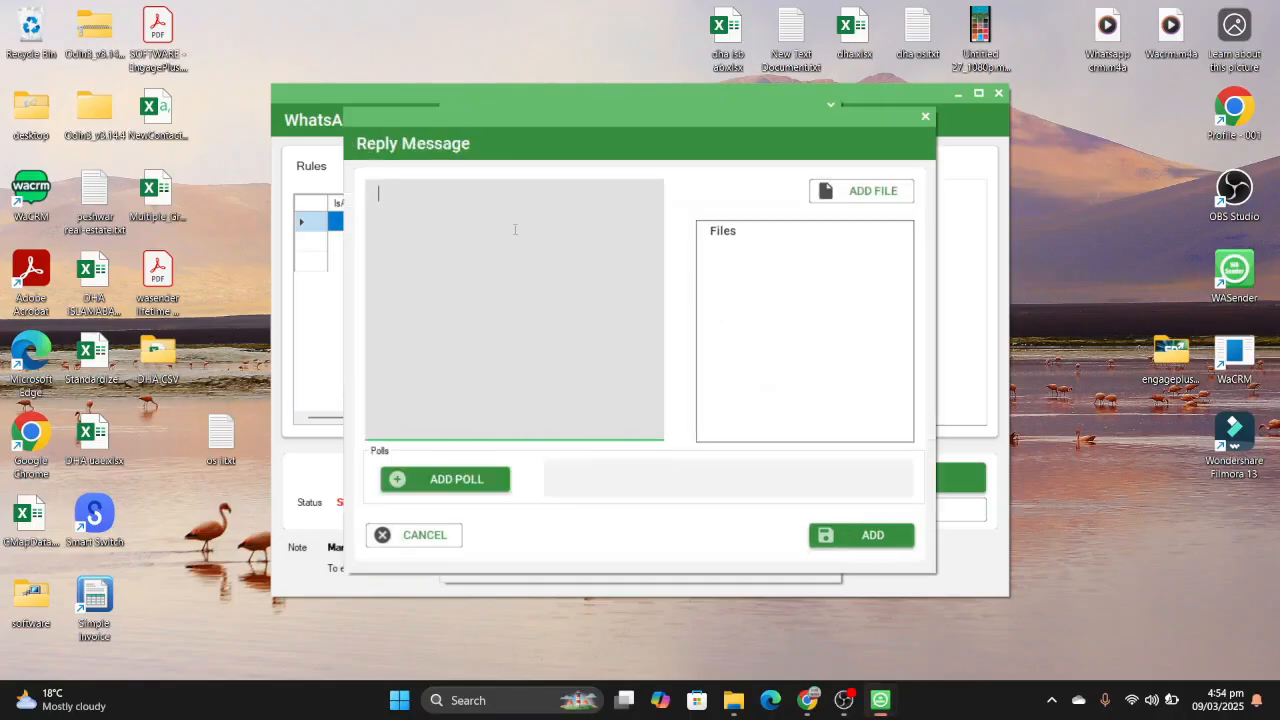
{"action": "type", "text": "1"}
{"action": "key", "text": "BackSpace"}
{"action": "type", "text": "this is"}
{"action": "key", "text": "BackSpace"}
{"action": "key", "text": "BackSpace"}
{"action": "type", "text": "s automa"}
{"action": "key", "text": "BackSpace"}
{"action": "key", "text": "BackSpace"}
{"action": "type", "text": "chat me"}
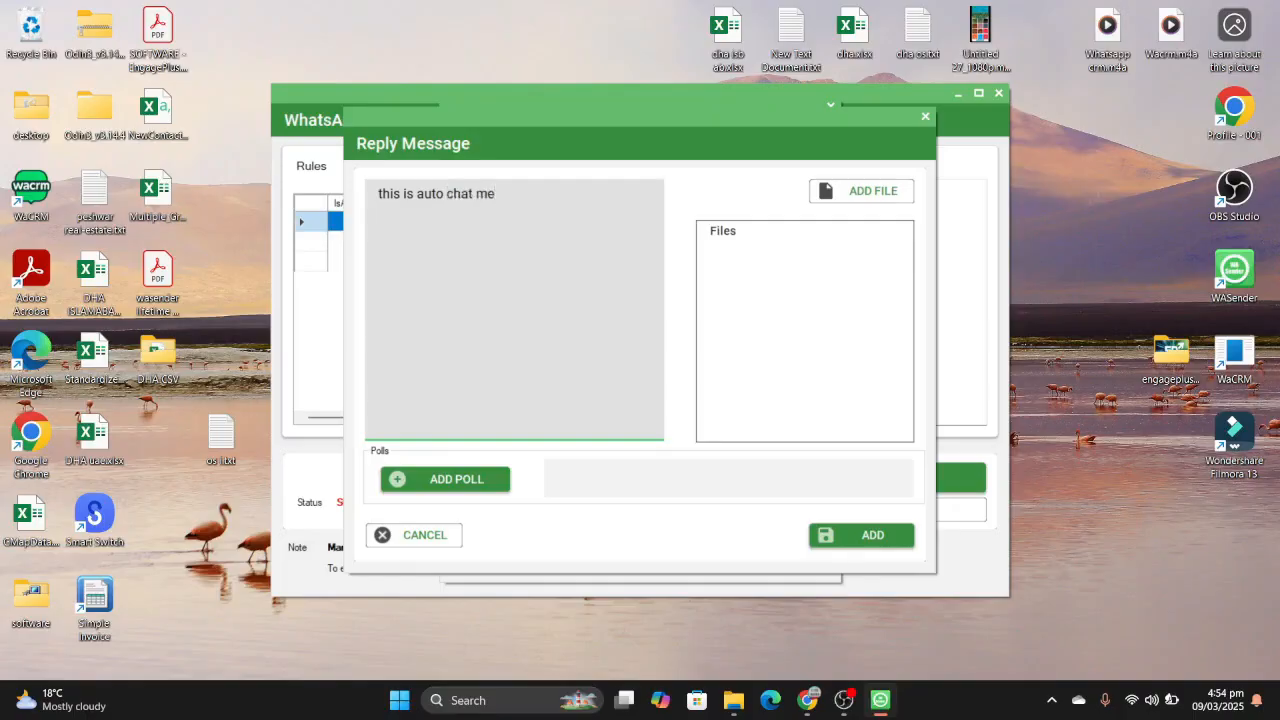
{"action": "type", "text": "ssage"}
- Continue the fallback reply with the lines "reply" and "1 for tikkaboti"
{"action": "key", "text": "Return"}
{"action": "type", "text": "reply 1"}
{"action": "type", "text": "for tikka"}
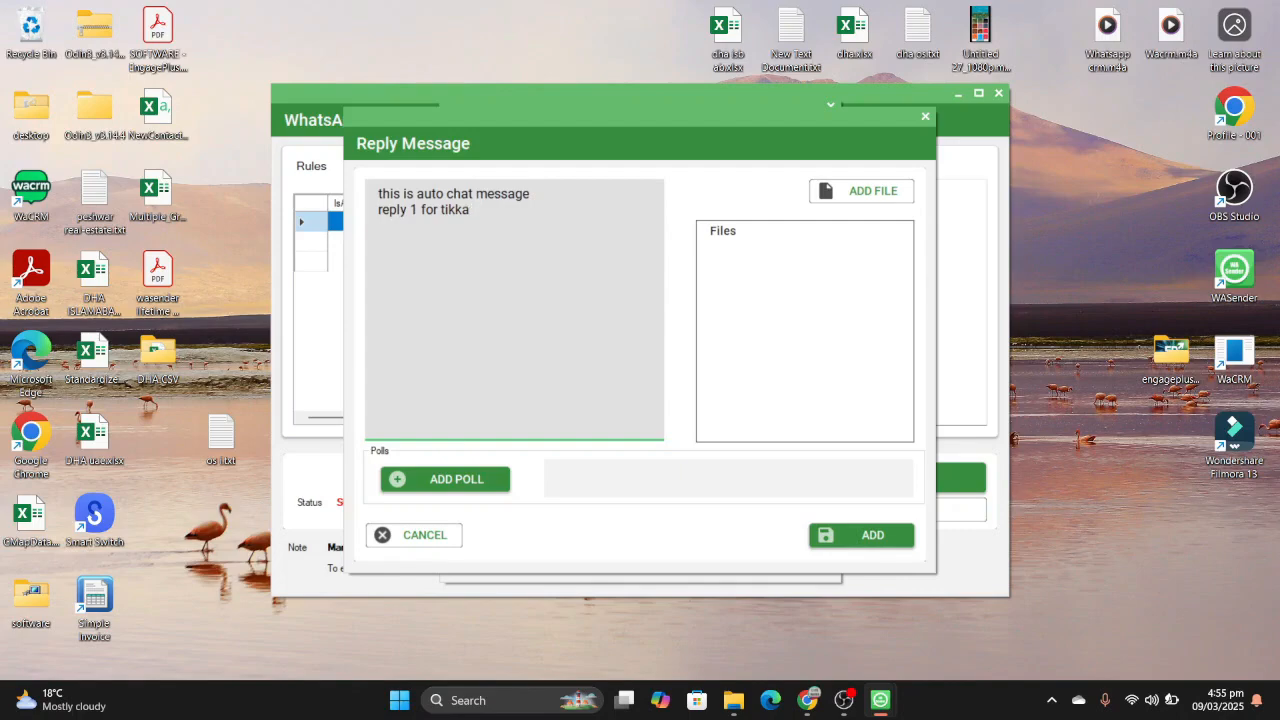
{"action": "type", "text": "boti"}
{"action": "key", "text": "Return"}
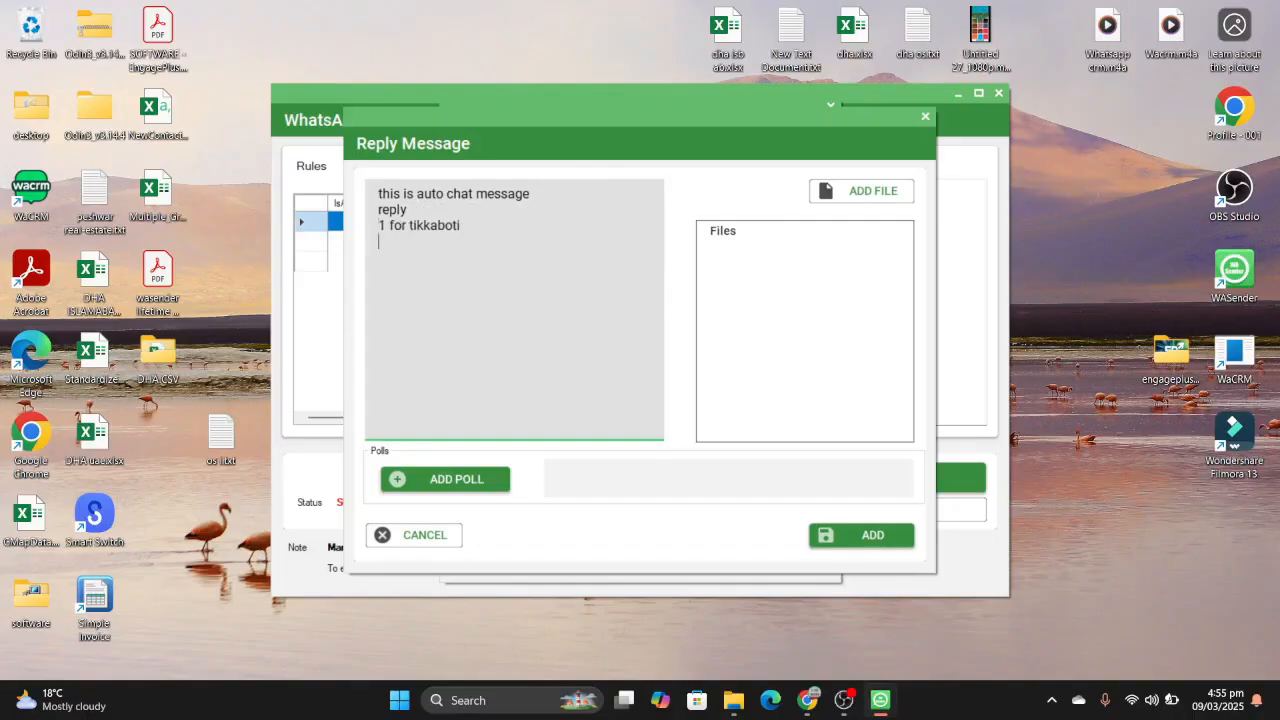
- Complete the fallback reply with the lines "2 for kabab" and "3 nehari" and add it to the rule
{"action": "key", "text": "Return"}
{"action": "type", "text": "2 "}
{"action": "type", "text": "fo"}
{"action": "type", "text": "r "}
{"action": "type", "text": "kabab"}
{"action": "type", "text": "3 "}
{"action": "type", "text": "new"}
{"action": "key", "text": "BackSpace"}
{"action": "type", "text": "hari"}
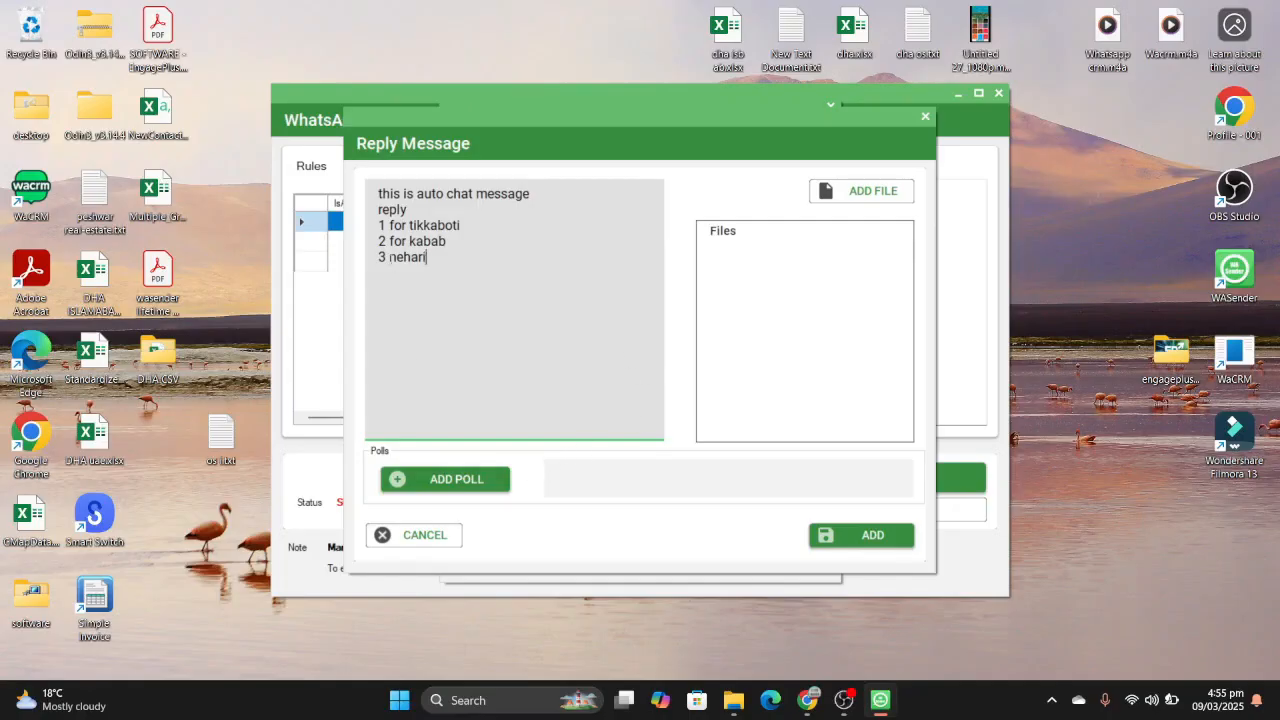
{"action": "left_click", "coordinate": [828, 541]}
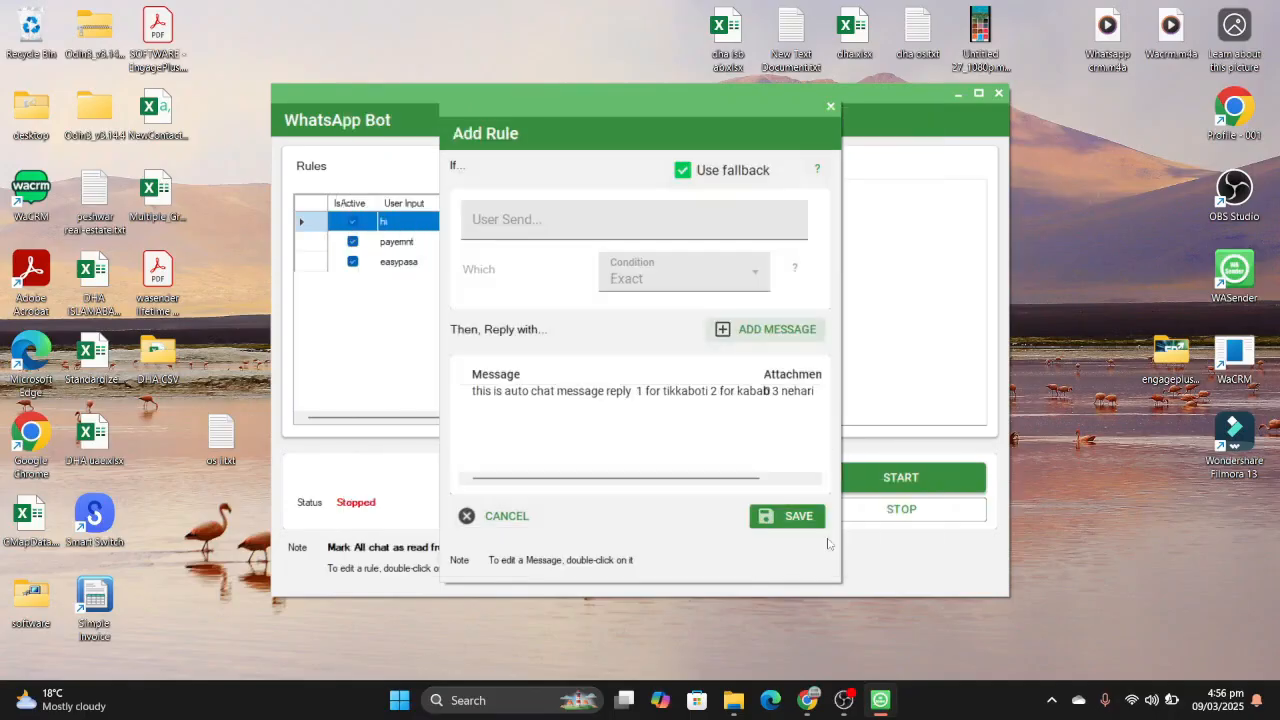
- Save the fallback rule and start a new rule triggered when the user sends exactly "1"
{"action": "left_click", "coordinate": [800, 518]}
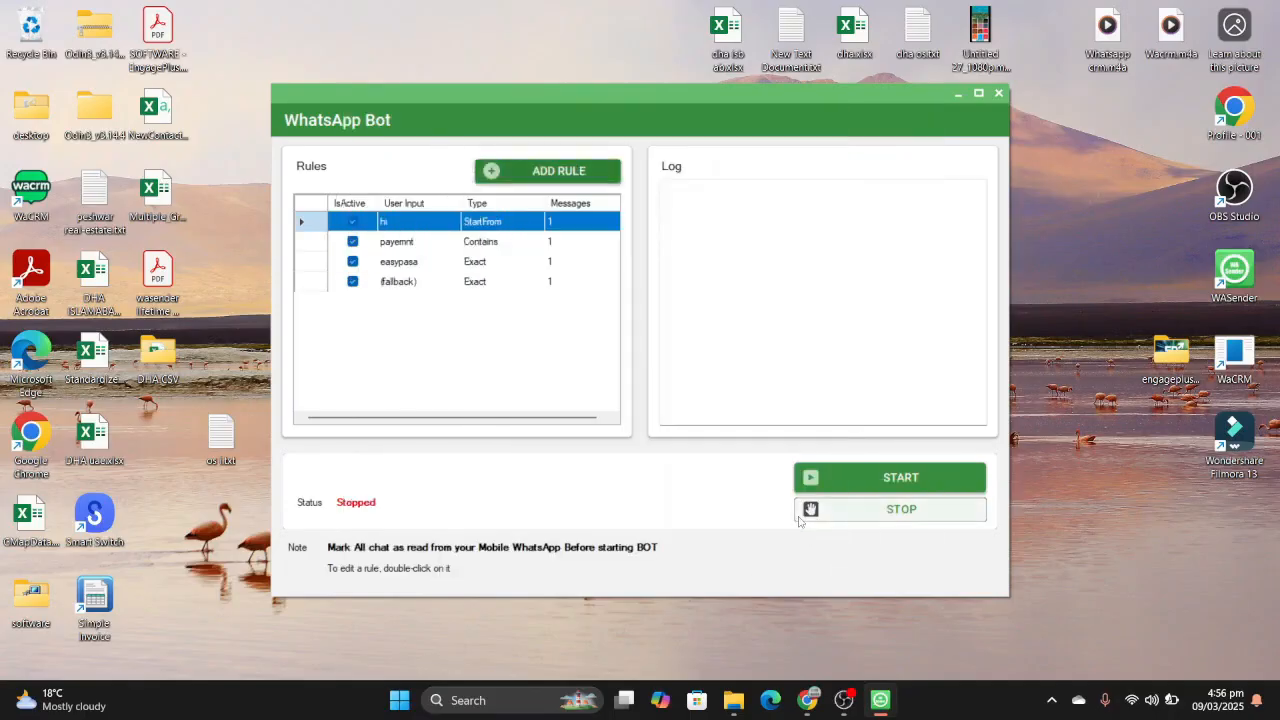
{"action": "left_click", "coordinate": [555, 178]}
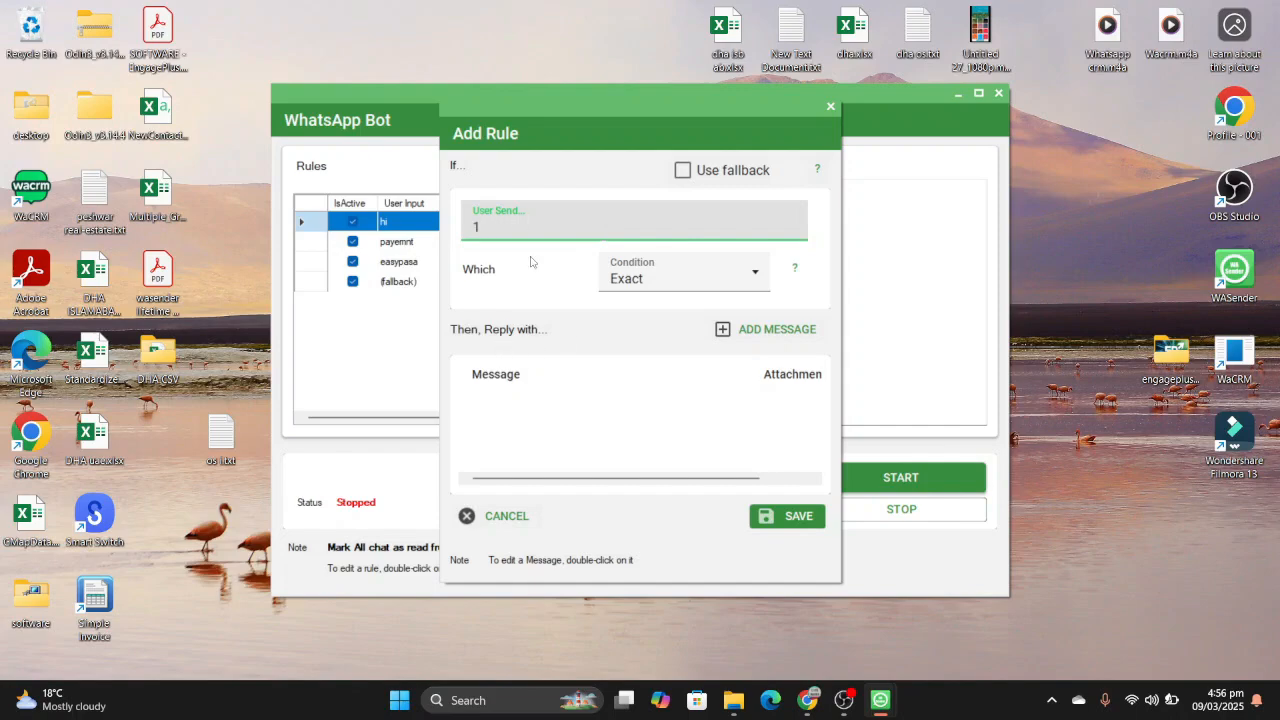
{"action": "left_click", "coordinate": [548, 378]}
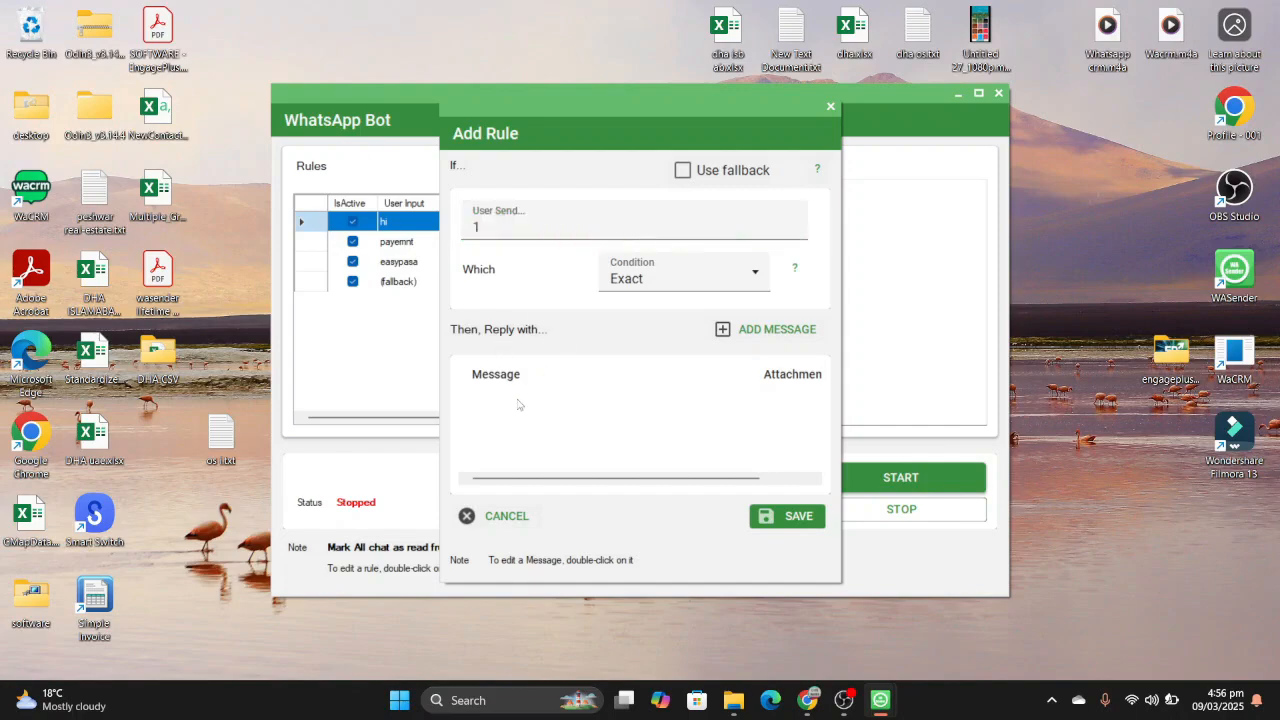
- Open a reply message for the "1" rule and enter "please send payment and location"
{"action": "left_click", "coordinate": [750, 329]}
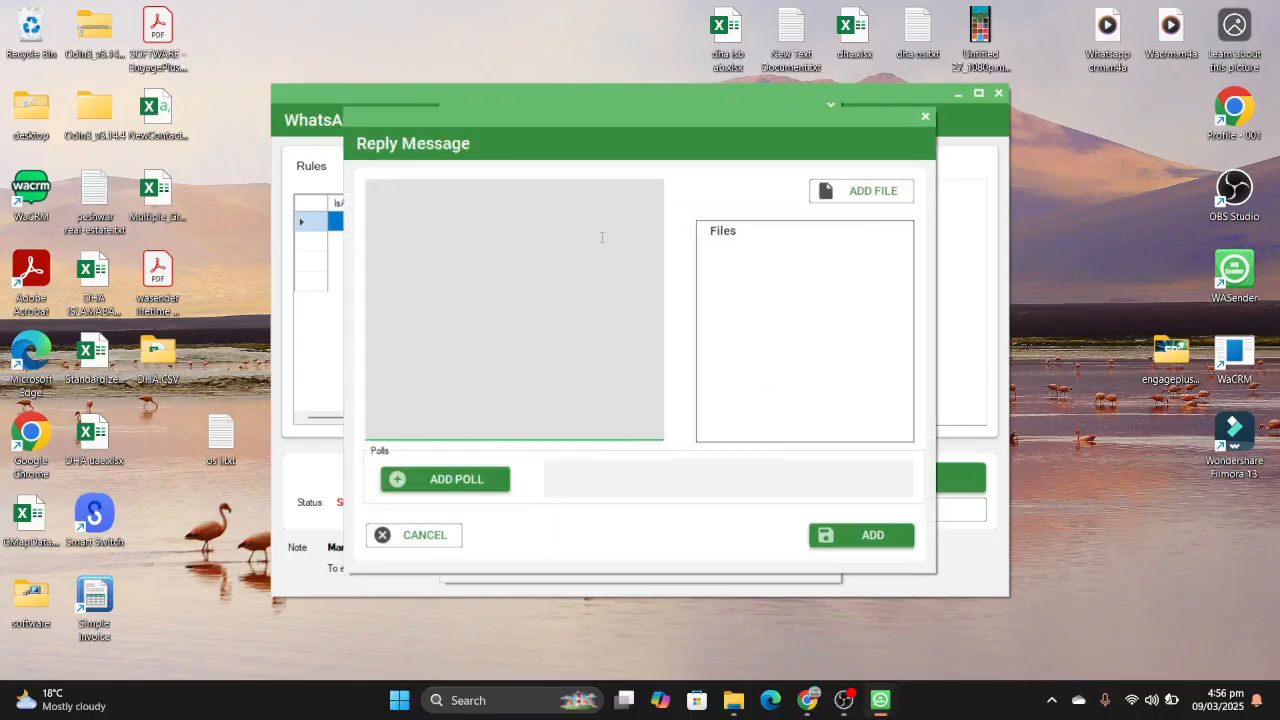
{"action": "type", "text": "please send payment "}
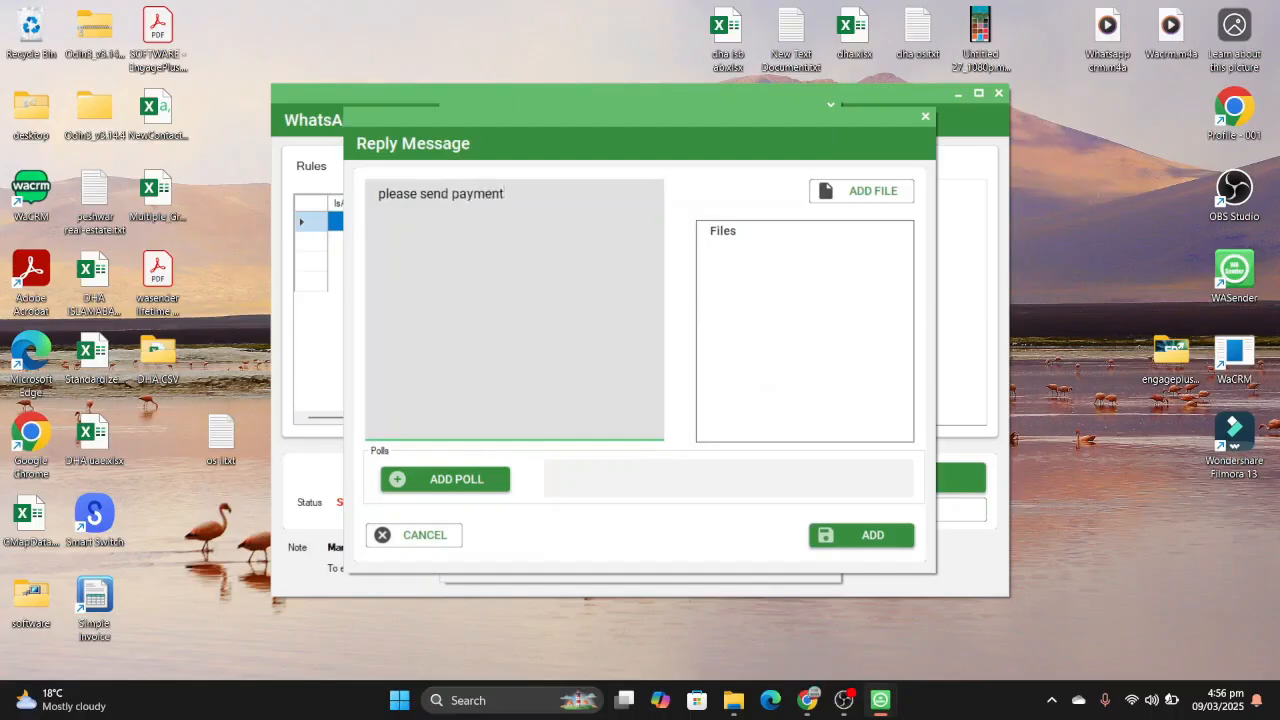
{"action": "type", "text": "and"}
{"action": "type", "text": "loc"}
{"action": "type", "text": "at"}
{"action": "type", "text": "ion"}
- Insert the saved PAYMENT METHODS text from the clipboard history into the reply, add the reply and save the "1" rule
{"action": "key", "text": "super+v"}
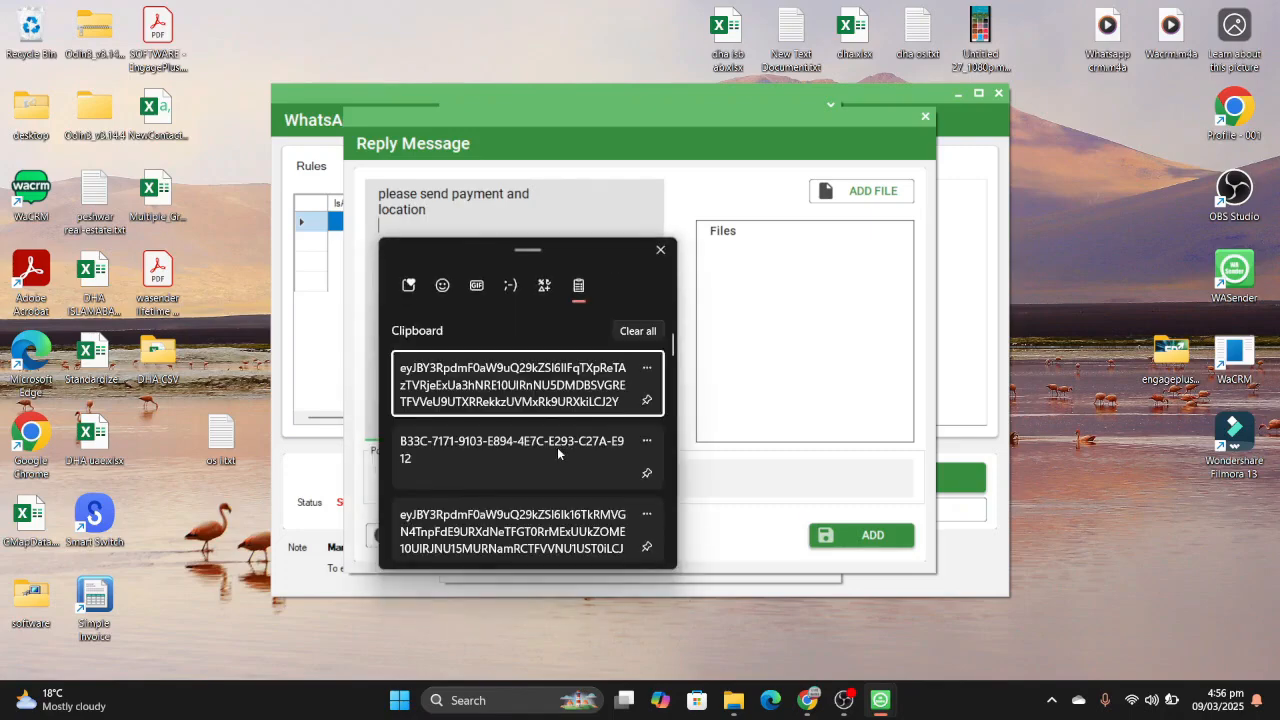
{"action": "scroll", "coordinate": [557, 447], "scroll_direction": "down", "scroll_amount": 5}
{"action": "scroll", "coordinate": [557, 447], "scroll_direction": "down", "scroll_amount": 5}
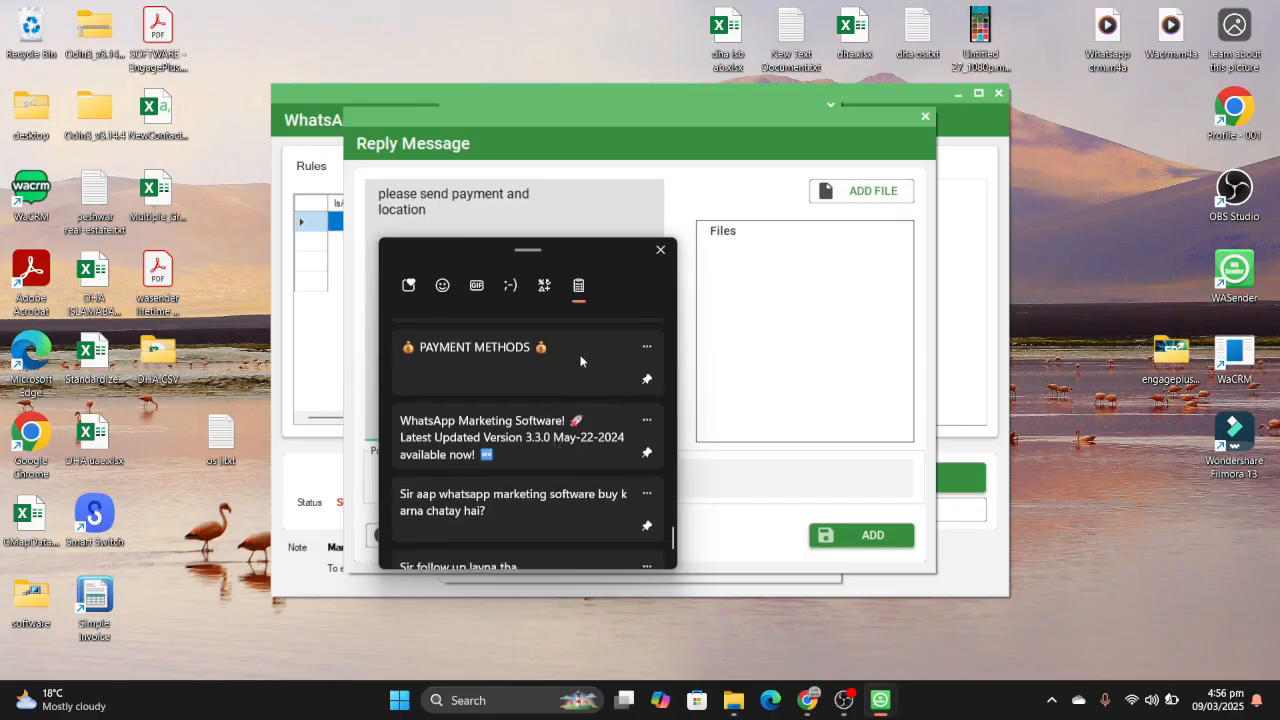
{"action": "left_click", "coordinate": [580, 361]}
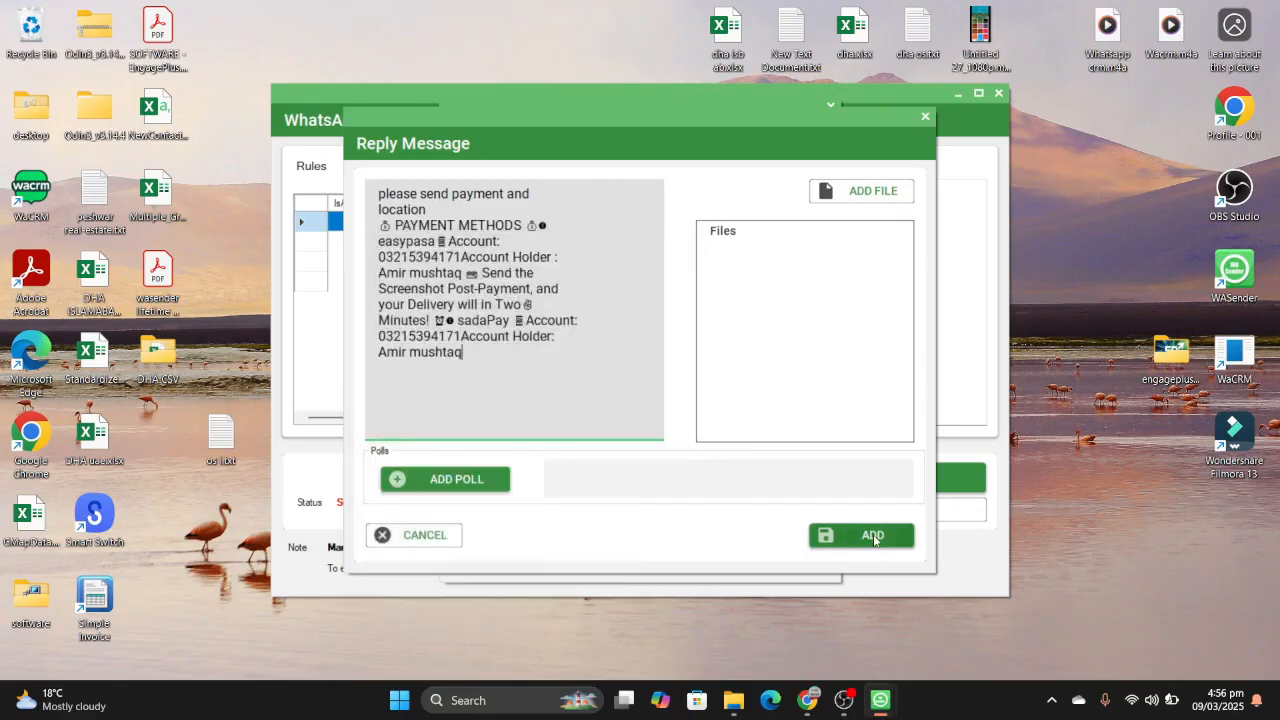
{"action": "left_click", "coordinate": [873, 538]}
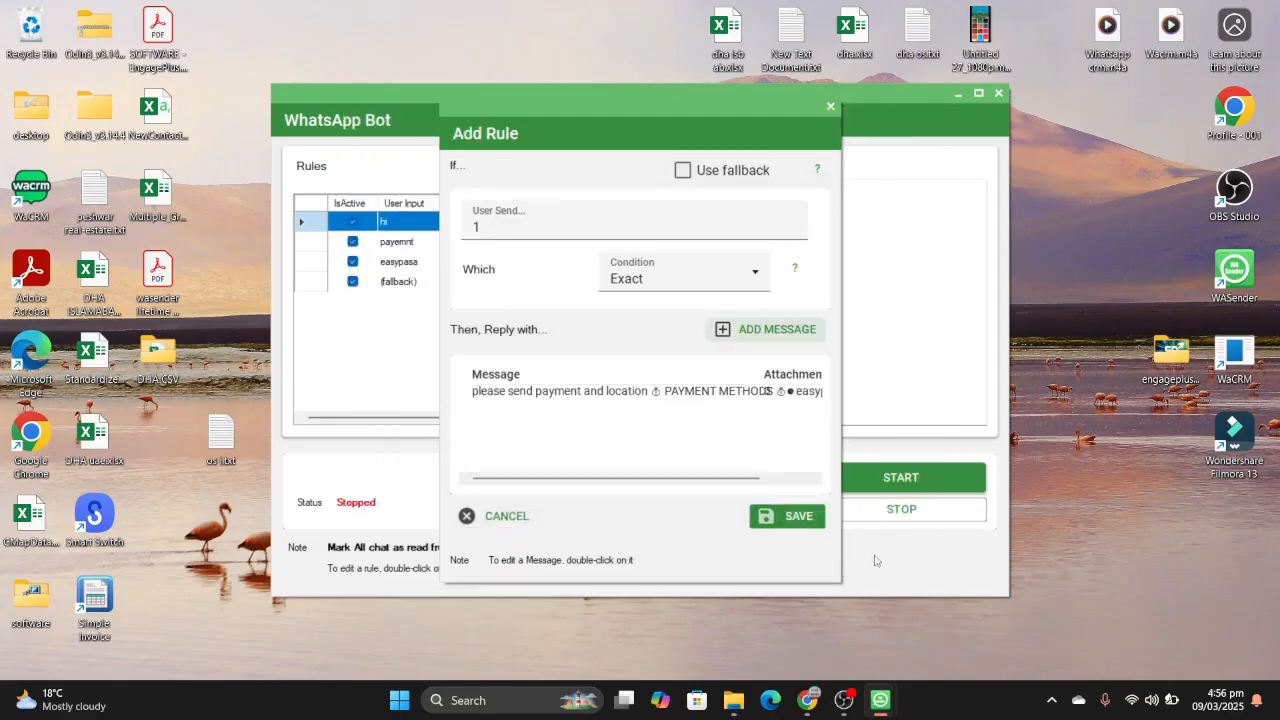
{"action": "left_click", "coordinate": [815, 523]}
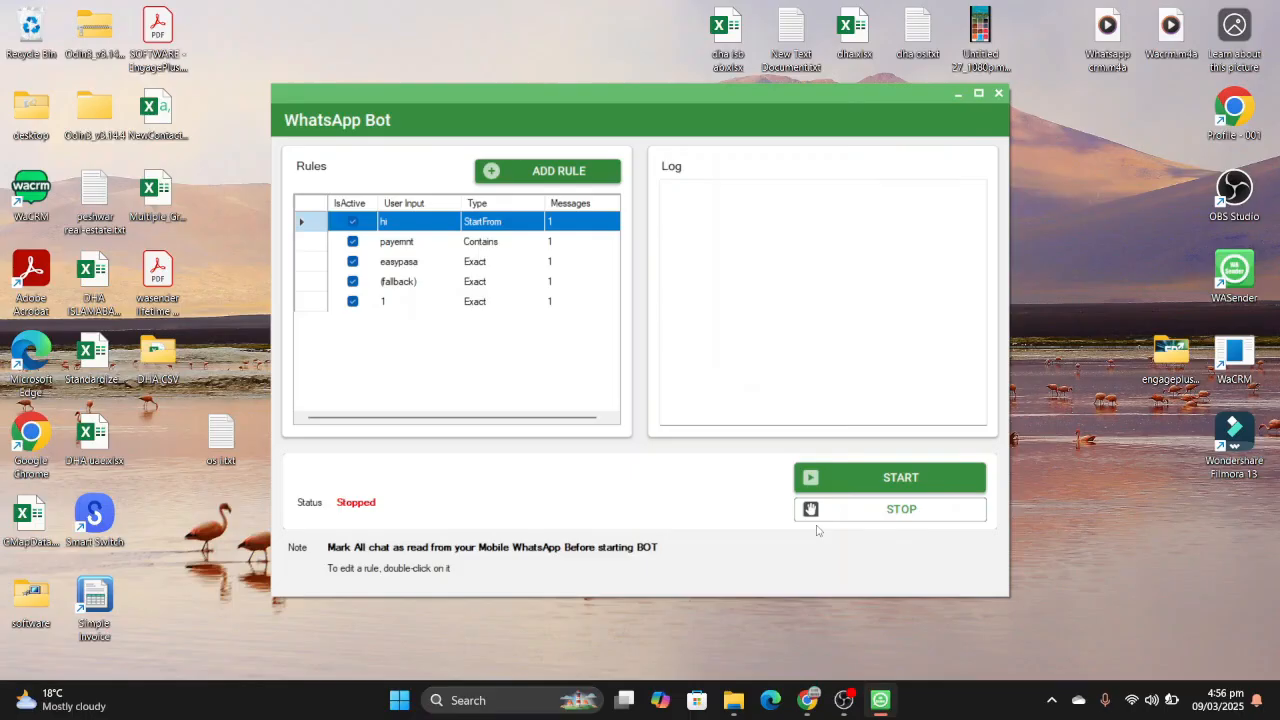
- Create a new rule for the user message "thanks" with the condition EndsWith
{"action": "left_click", "coordinate": [583, 177]}
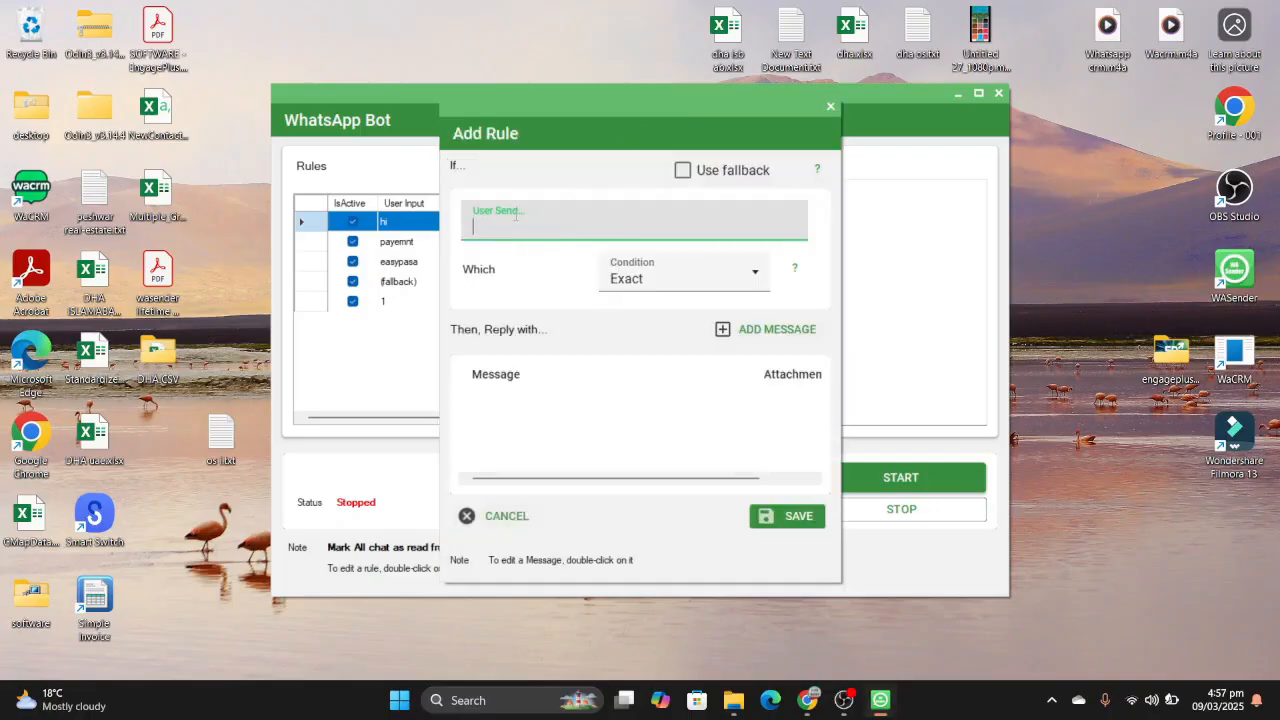
{"action": "type", "text": "thanks"}
{"action": "left_click", "coordinate": [614, 279]}
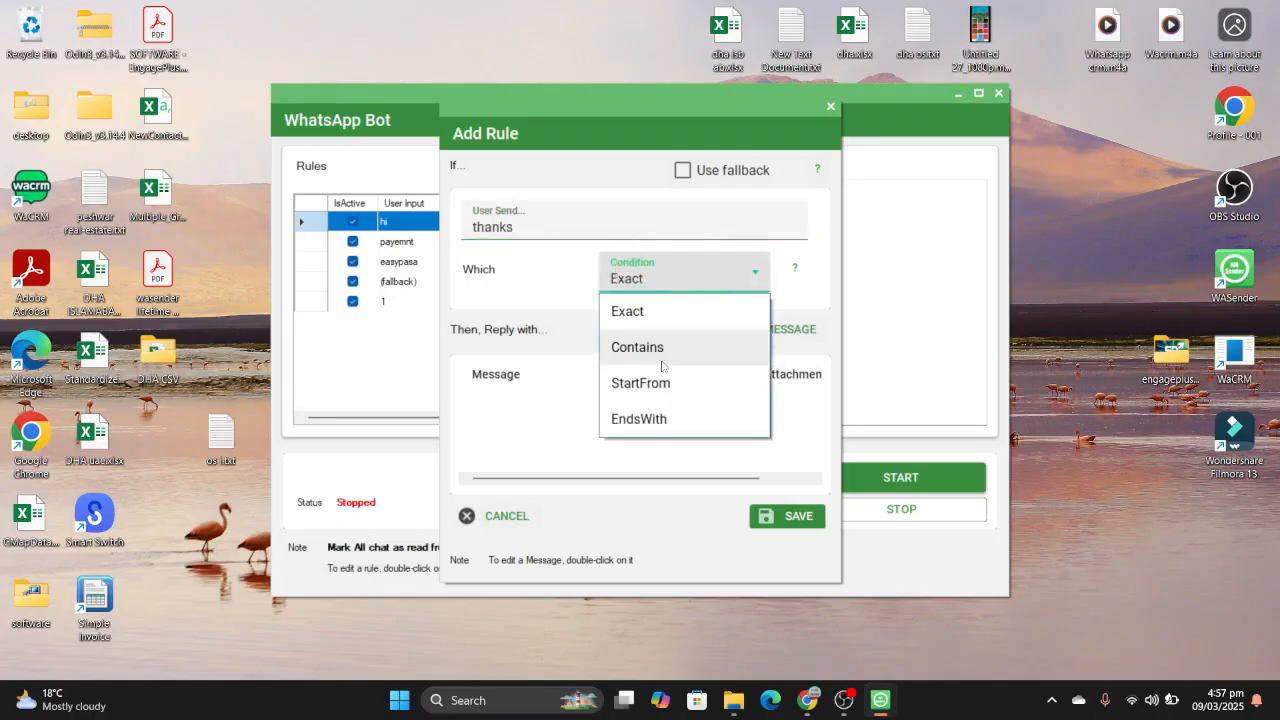
{"action": "left_click", "coordinate": [652, 424]}
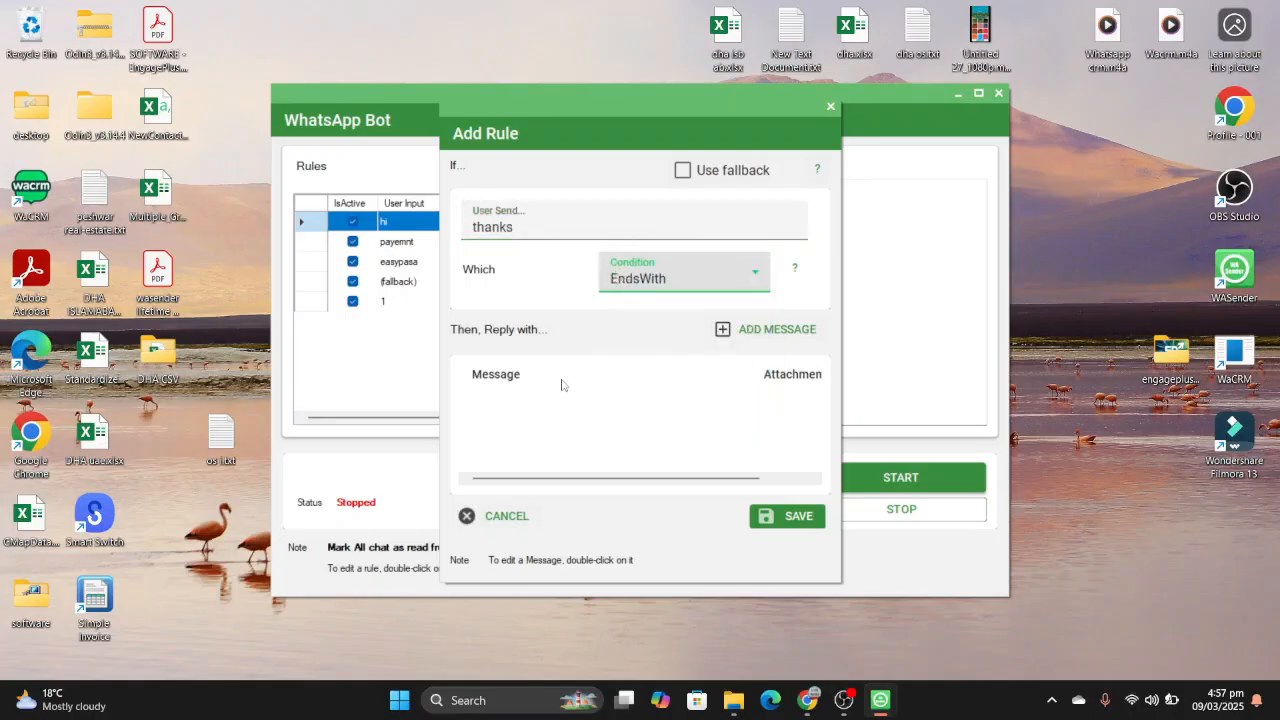
- Add the reply message "thanks" to the rule and save the rule
{"action": "left_click", "coordinate": [750, 330]}
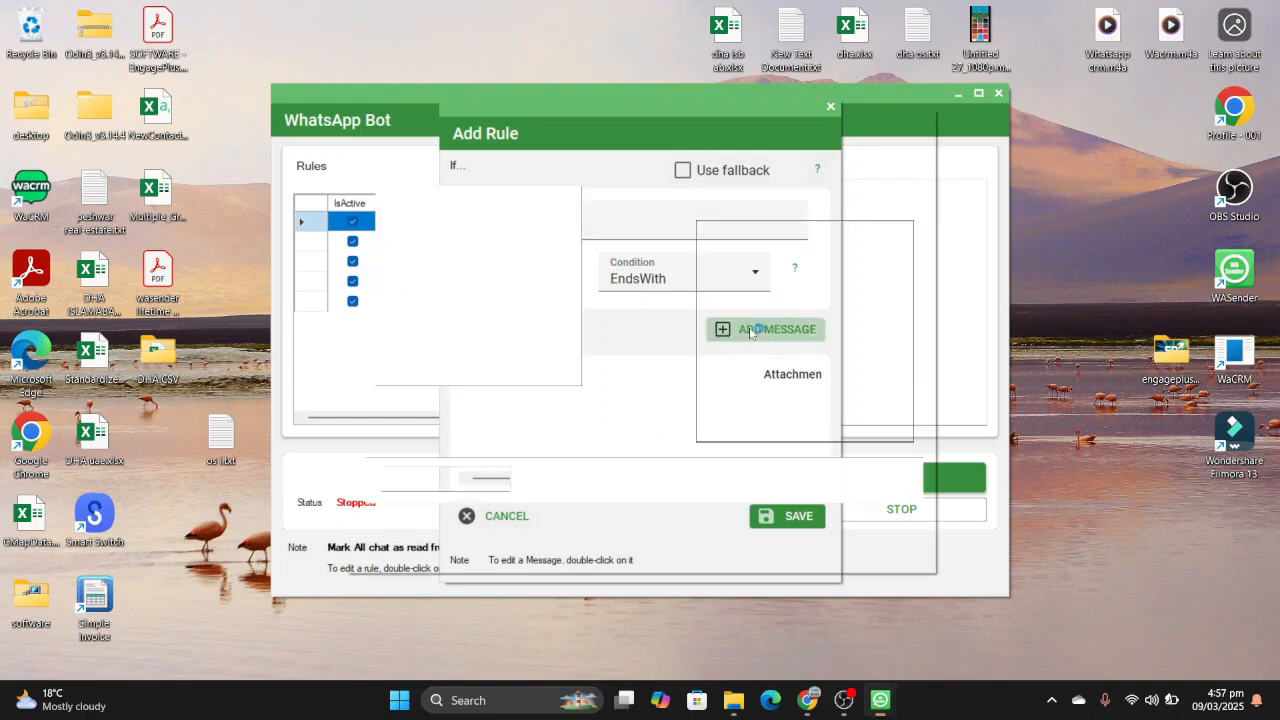
{"action": "type", "text": "tha"}
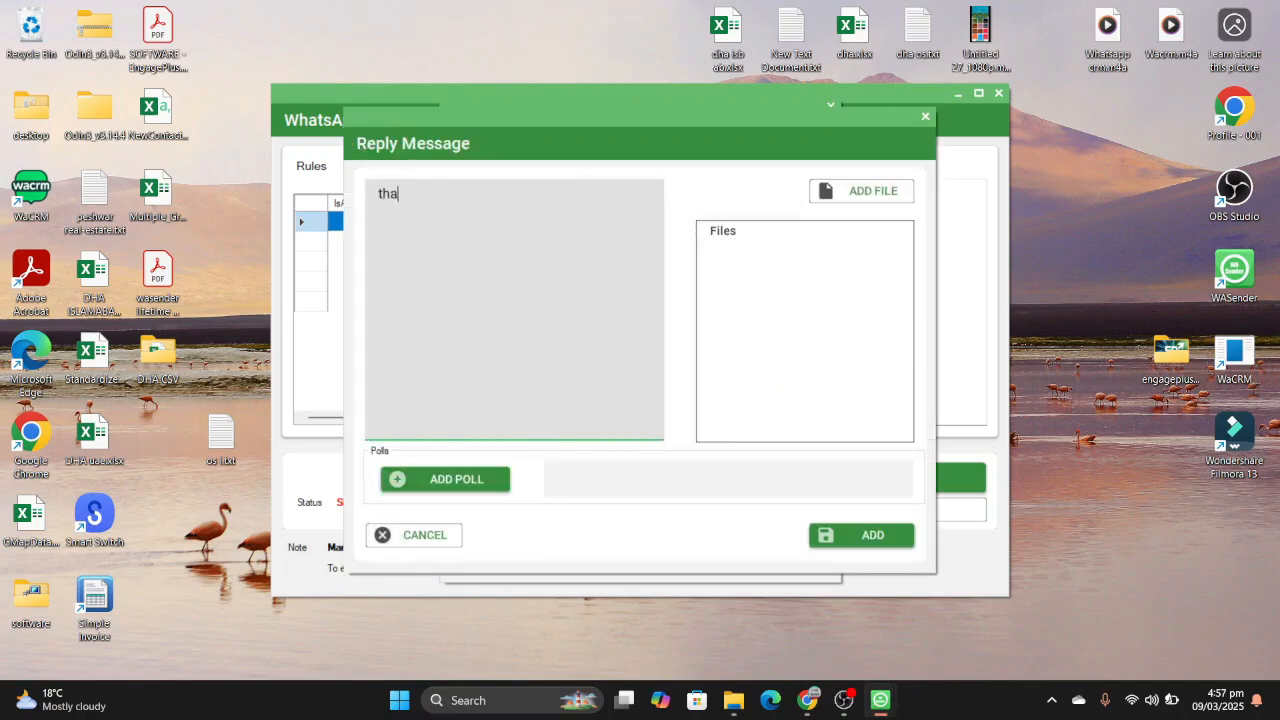
{"action": "type", "text": "nks"}
{"action": "left_click", "coordinate": [865, 535]}
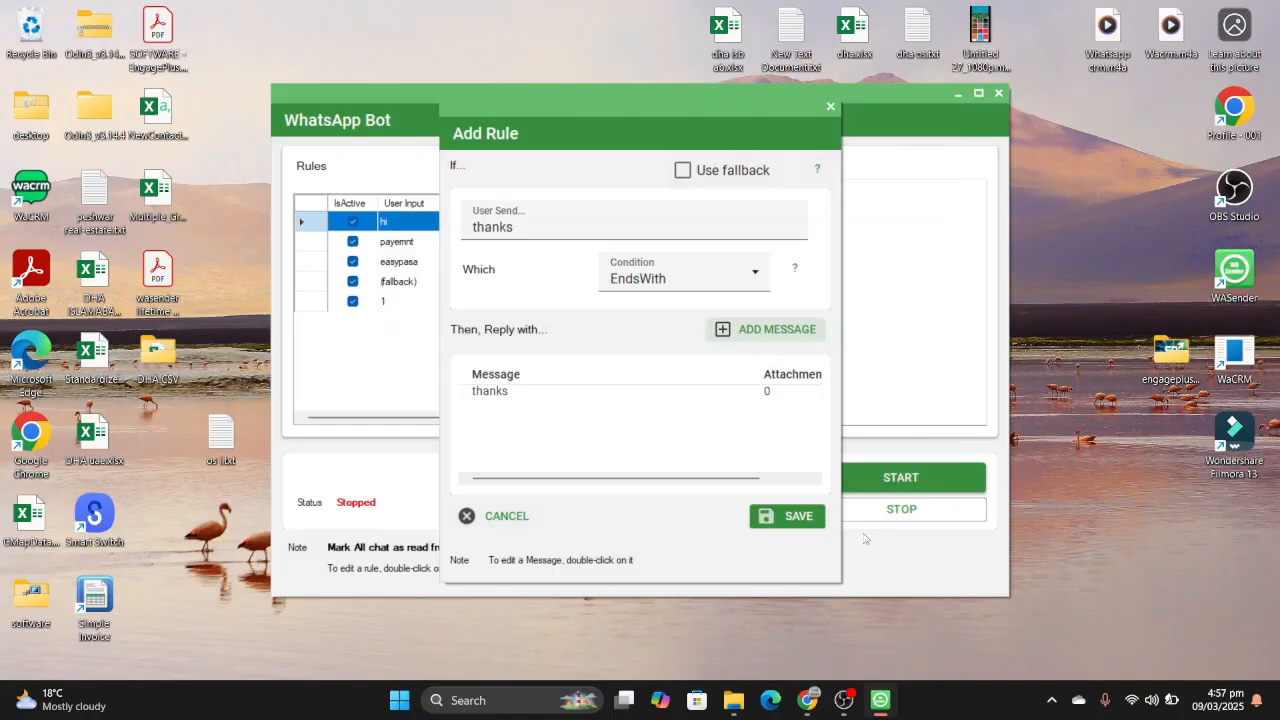
{"action": "left_click", "coordinate": [798, 520]}
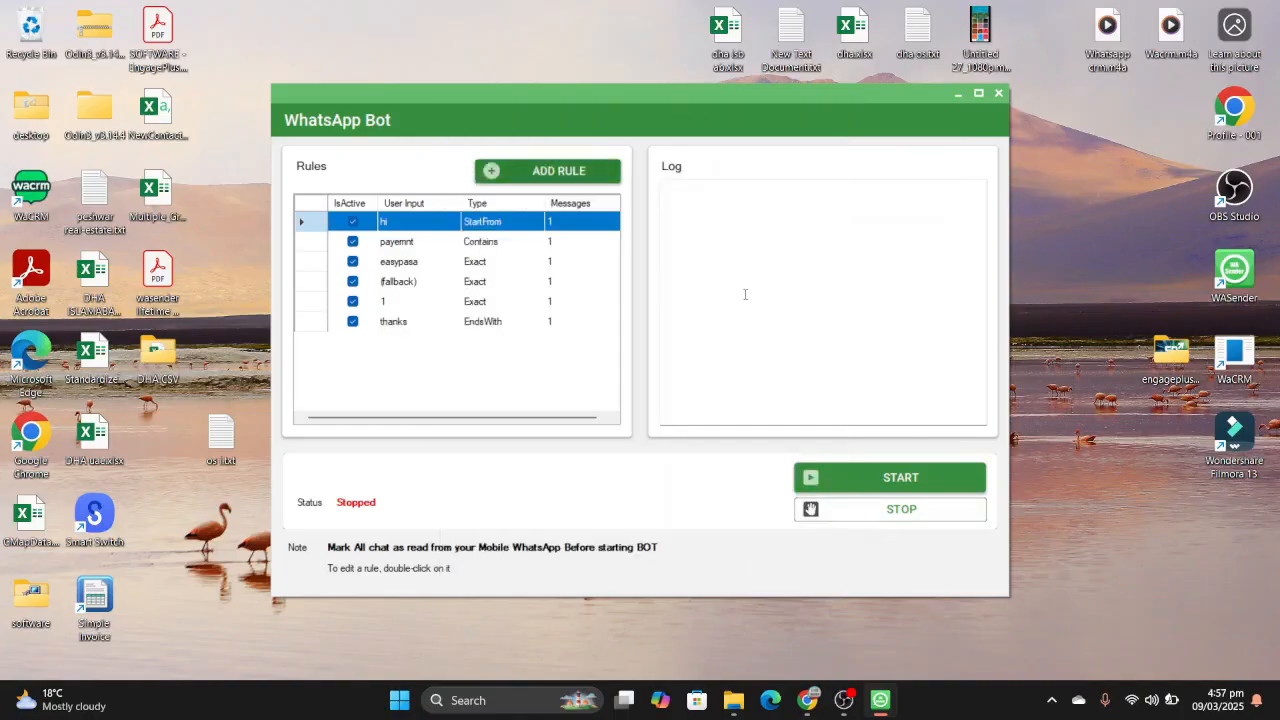
- Start the bot, rearrange the WASender Browser and bot windows to view the rules, and close the bot window
{"action": "left_click", "coordinate": [880, 480]}
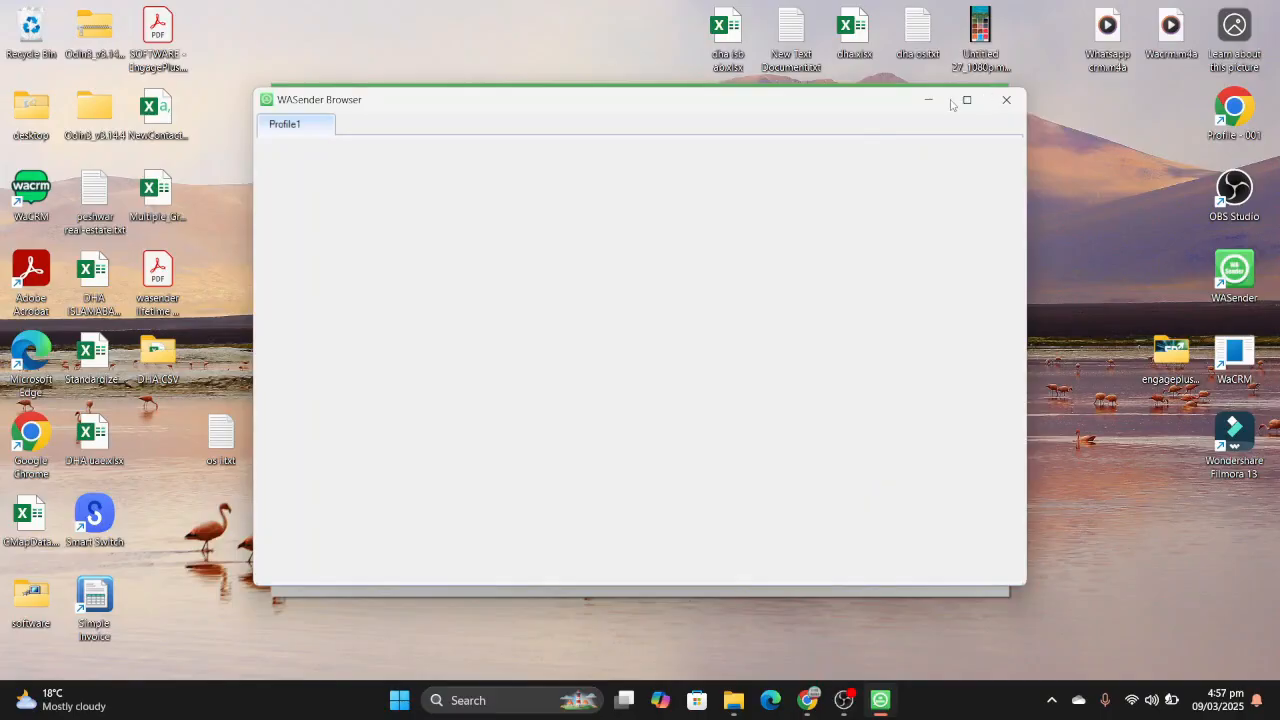
{"action": "left_click_drag", "start_coordinate": [898, 103], "coordinate": [822, 206]}
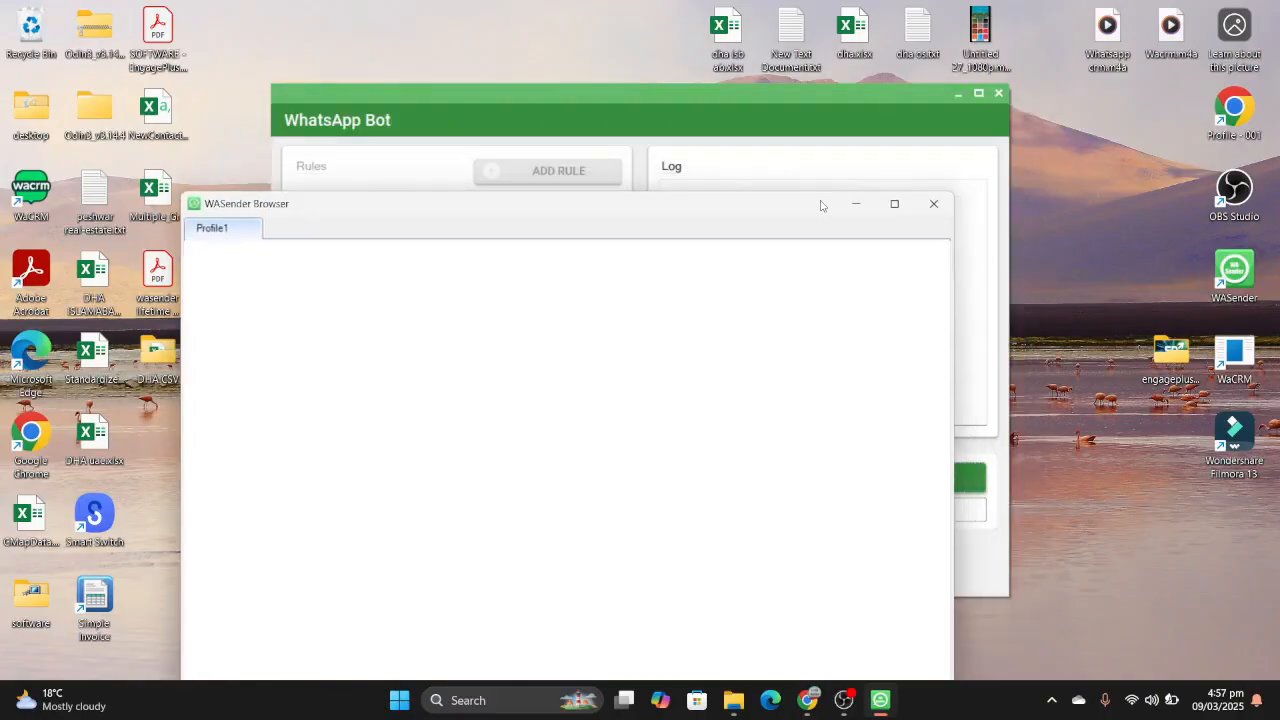
{"action": "left_click", "coordinate": [790, 115]}
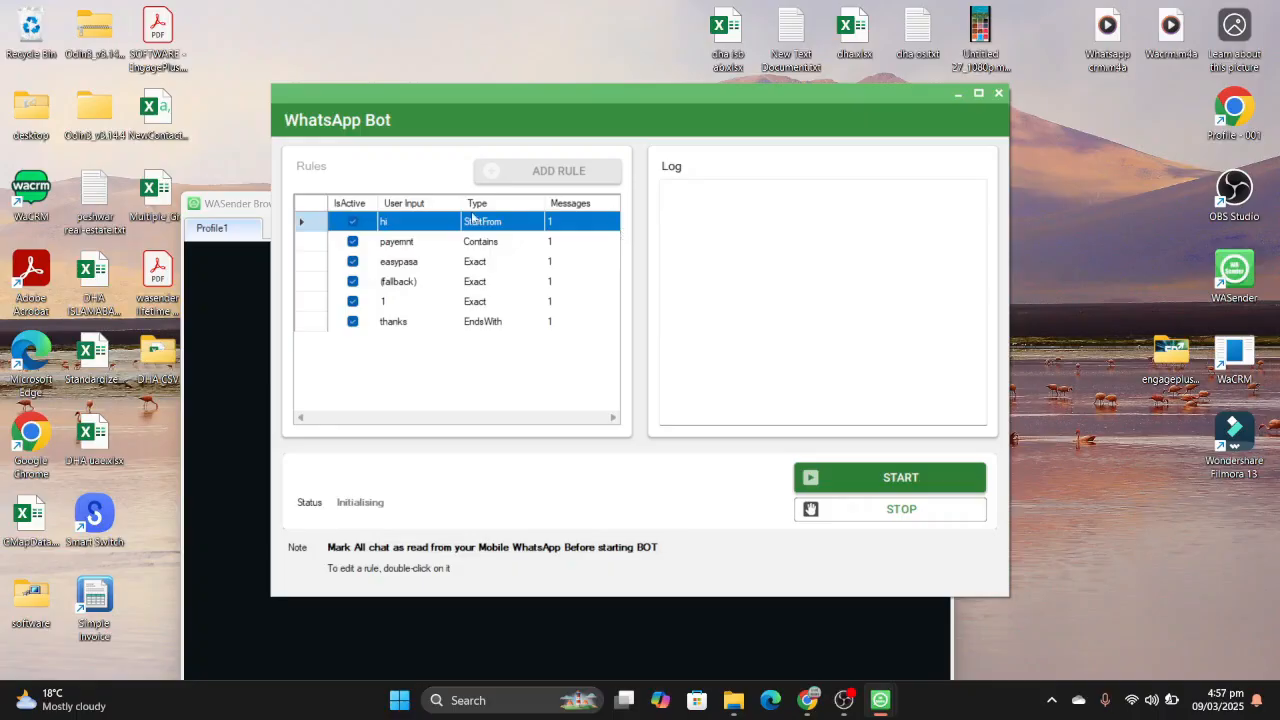
{"action": "left_click_drag", "start_coordinate": [252, 206], "coordinate": [266, 142]}
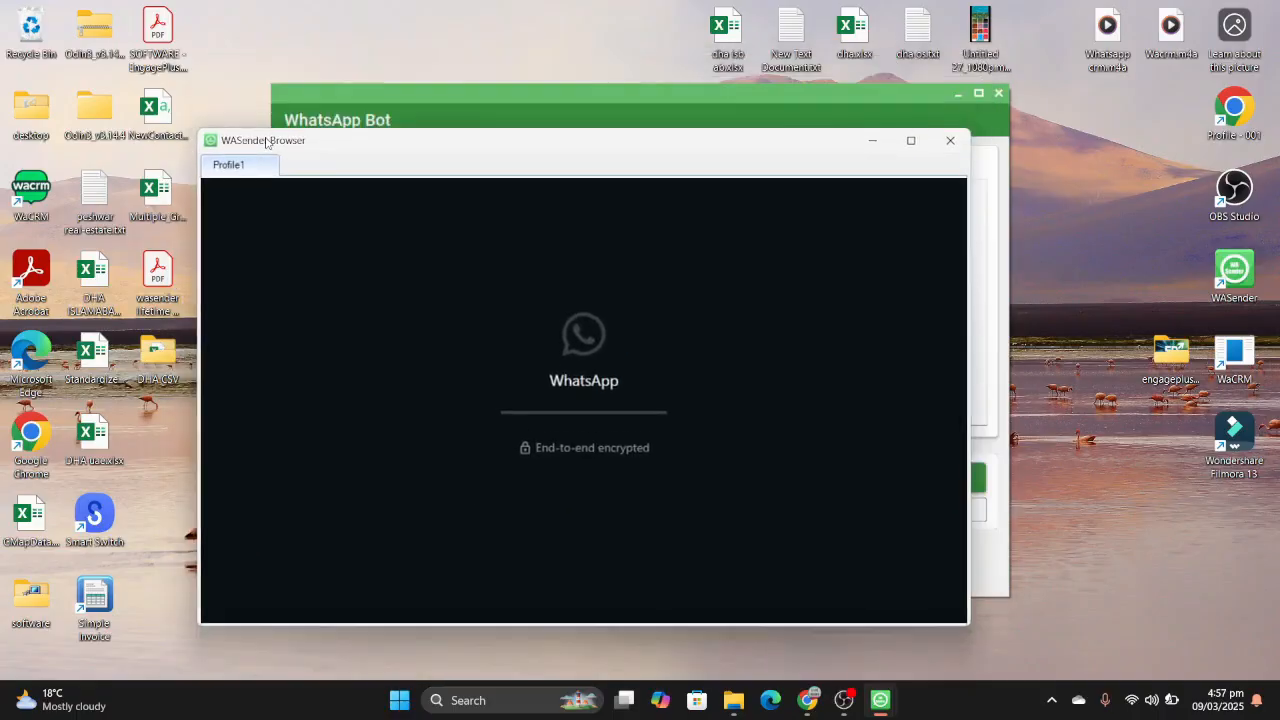
{"action": "left_click", "coordinate": [427, 100]}
{"action": "double_click", "coordinate": [427, 100]}
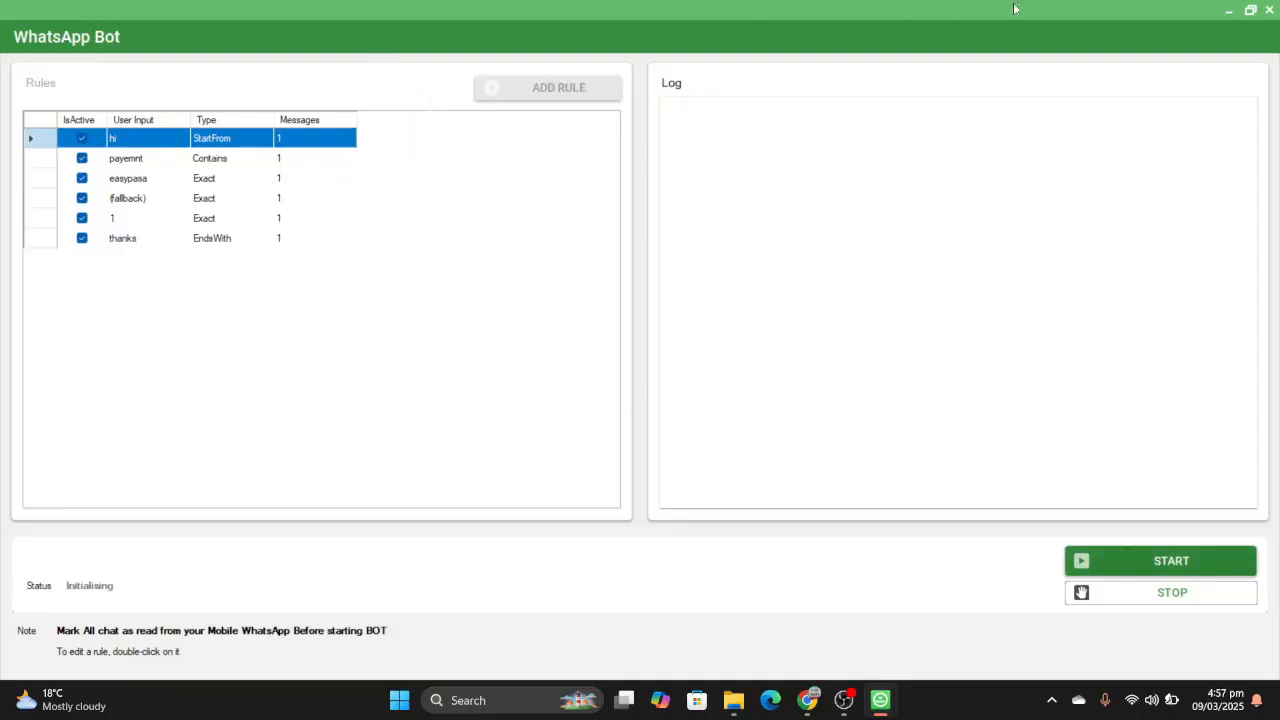
{"action": "left_click", "coordinate": [1251, 11]}
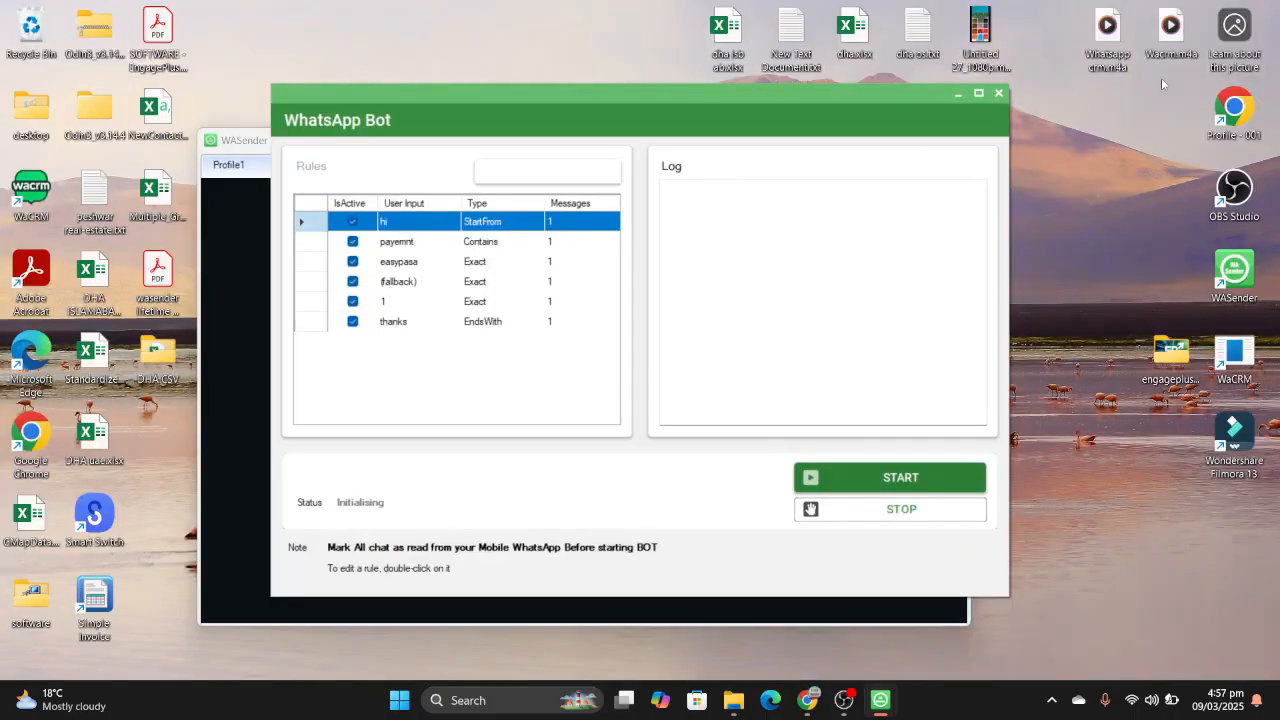
{"action": "left_click", "coordinate": [999, 95]}
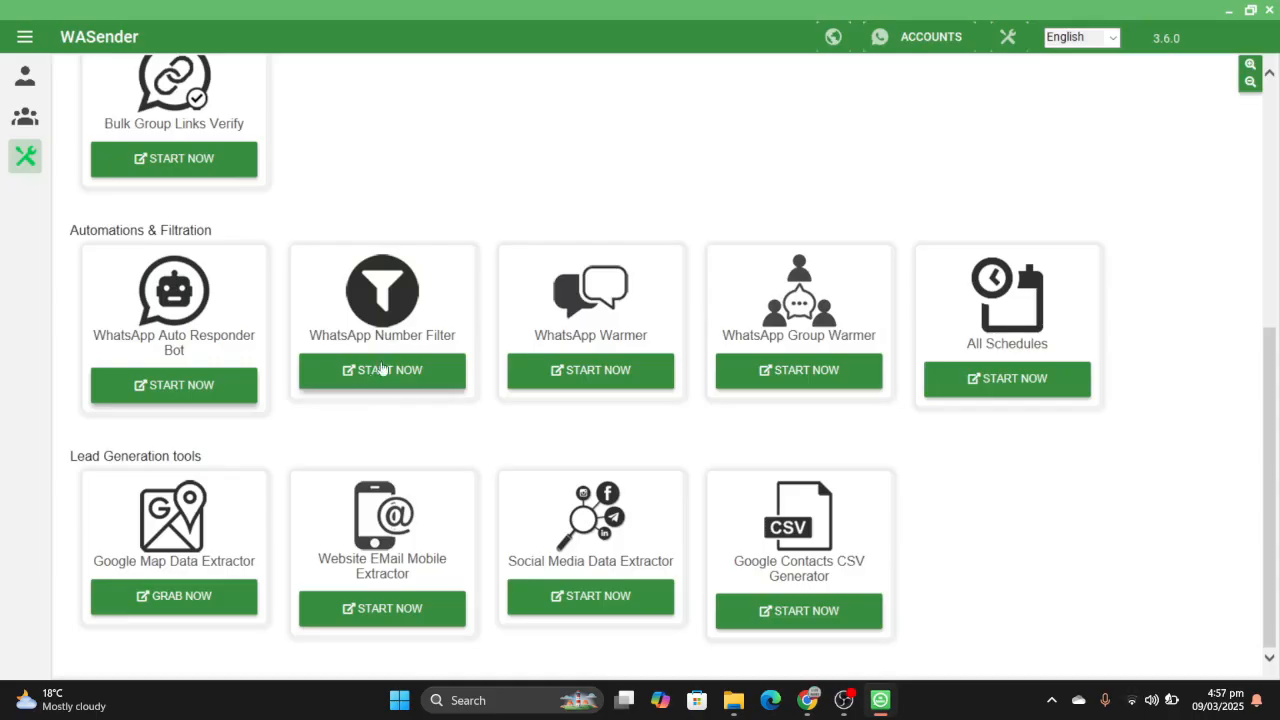
- Open WhatsApp Number Filter, load Multiple_Group_Members.xlsx from the desktop and run the number check
{"action": "left_click", "coordinate": [381, 369]}
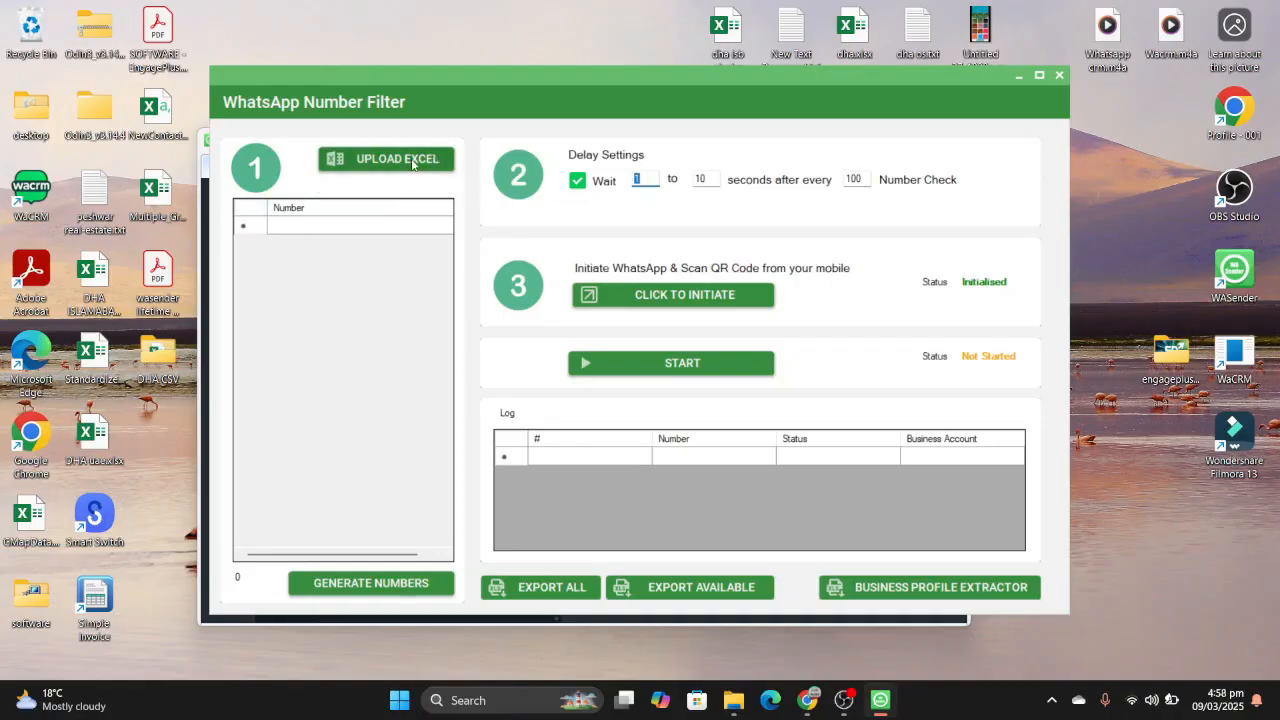
{"action": "left_click", "coordinate": [412, 163]}
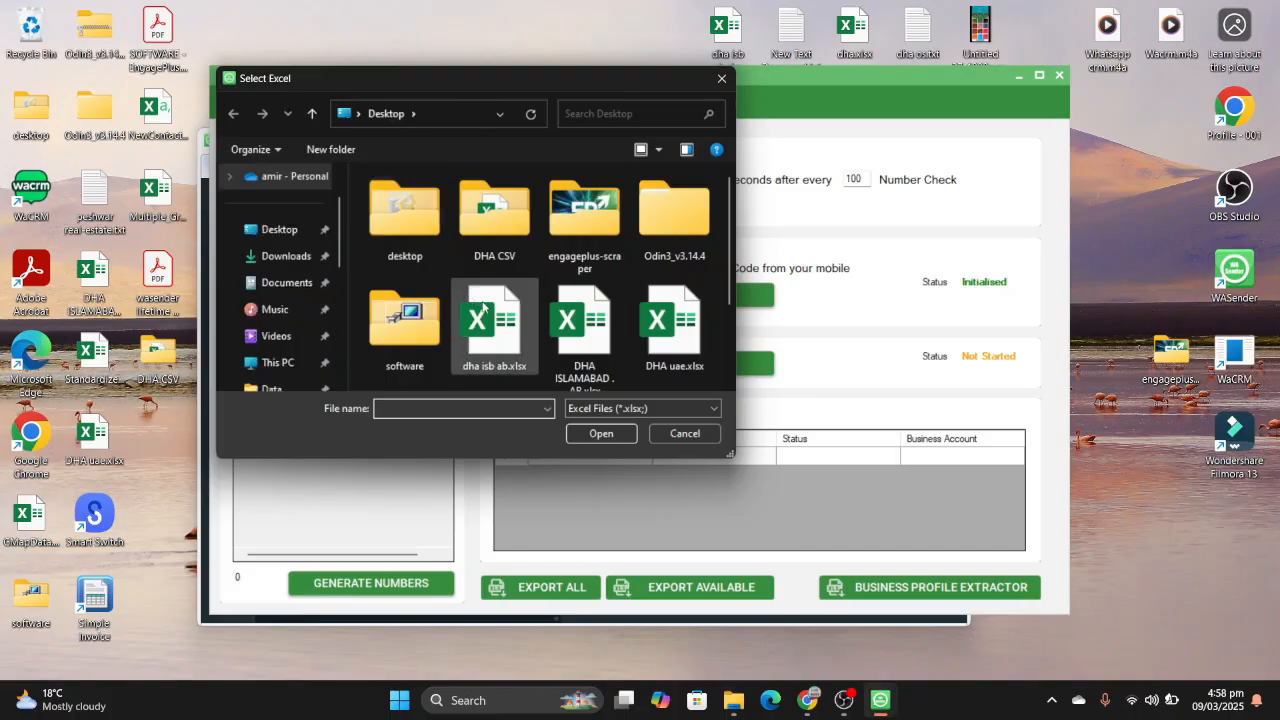
{"action": "scroll", "coordinate": [511, 354], "scroll_direction": "down", "scroll_amount": 1}
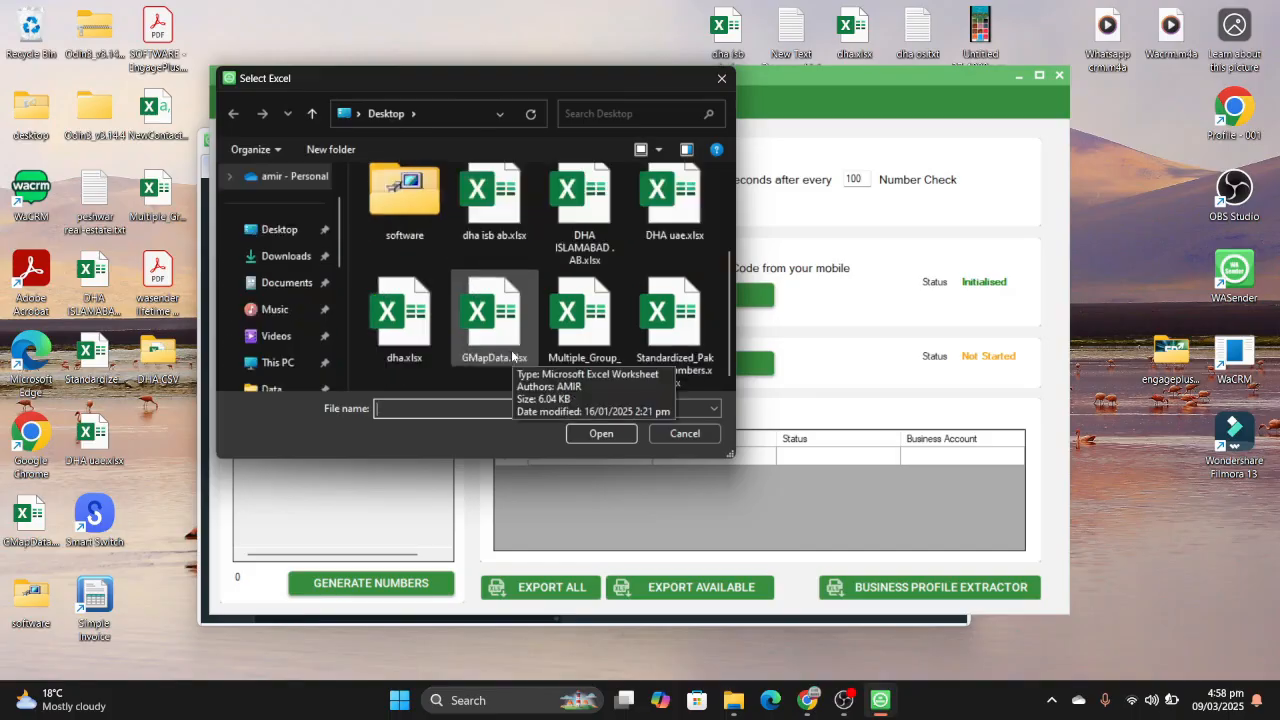
{"action": "left_click", "coordinate": [586, 322]}
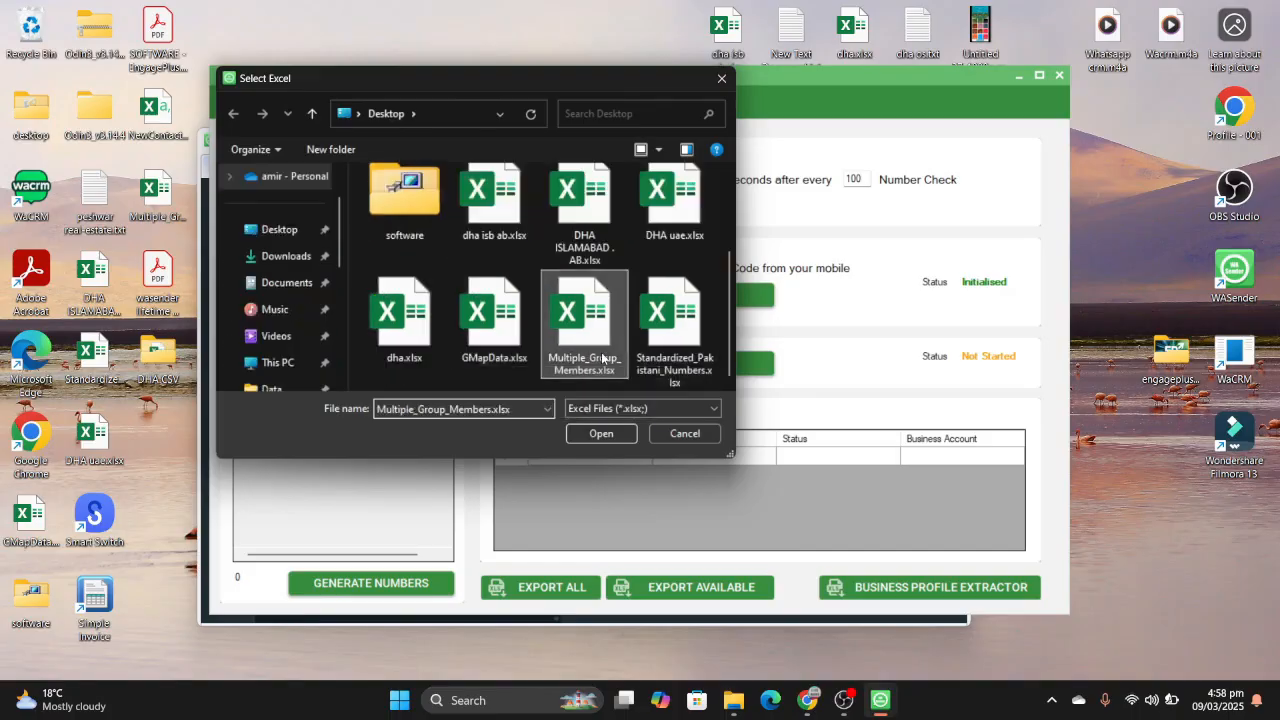
{"action": "left_click", "coordinate": [621, 431]}
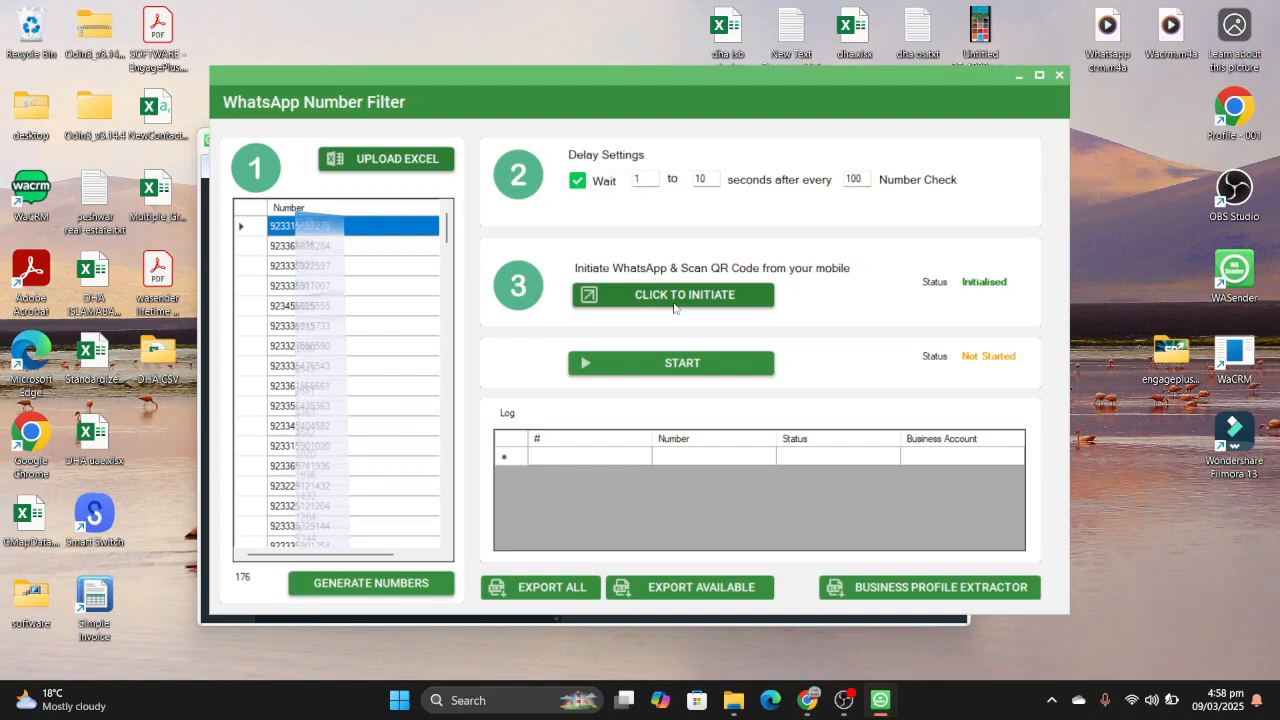
{"action": "left_click", "coordinate": [679, 364]}
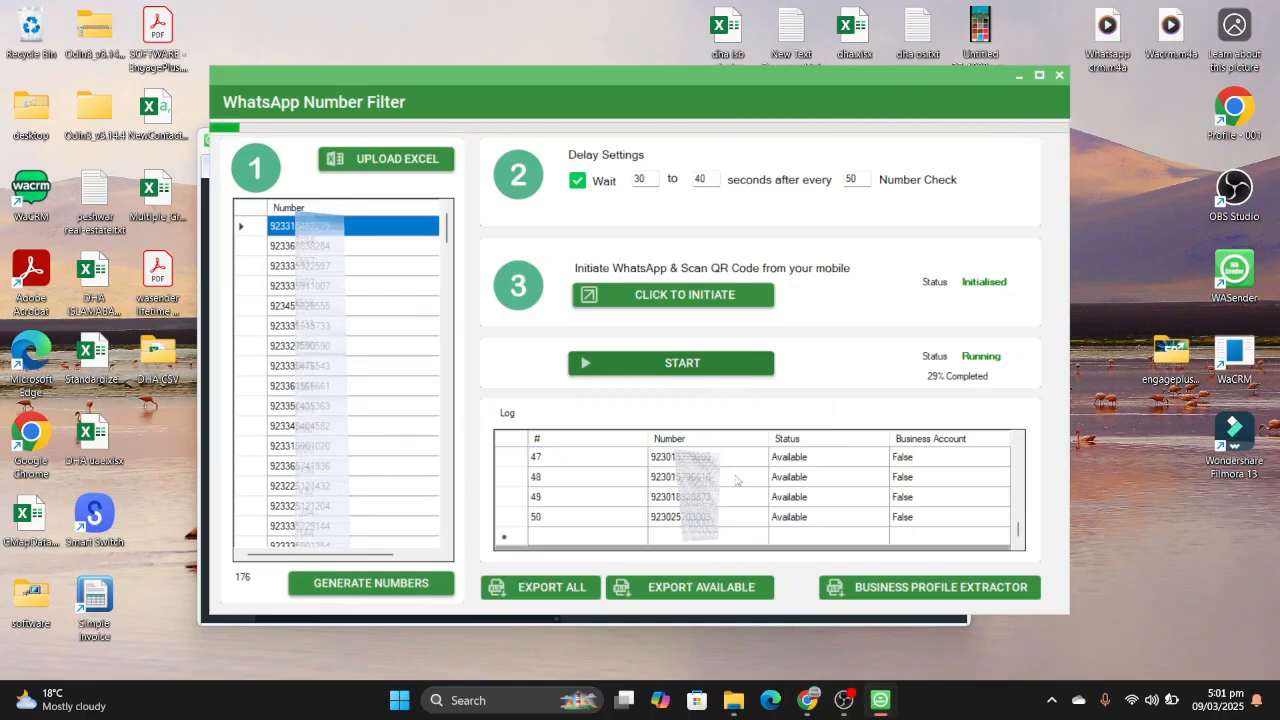
{"action": "scroll", "coordinate": [830, 482], "scroll_direction": "down", "scroll_amount": 15}
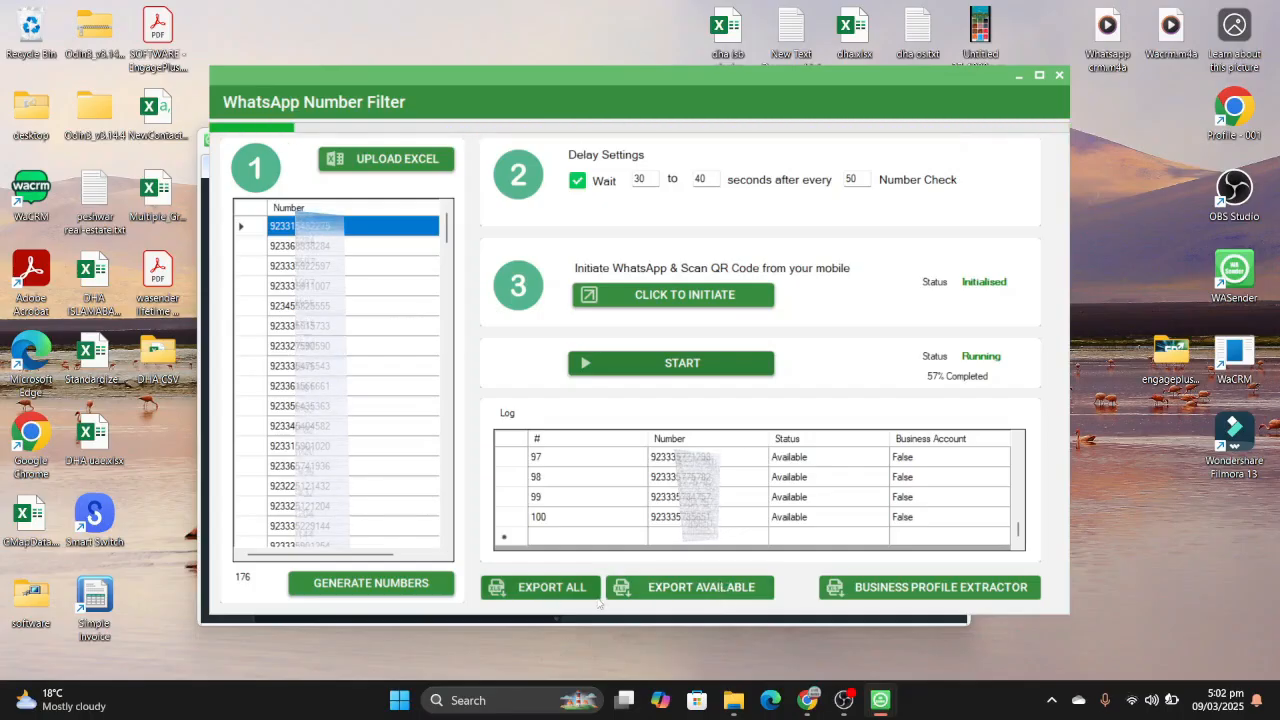
- View the save dialog for exporting the available numbers, cancel the export and close the number filter
{"action": "left_click", "coordinate": [687, 590]}
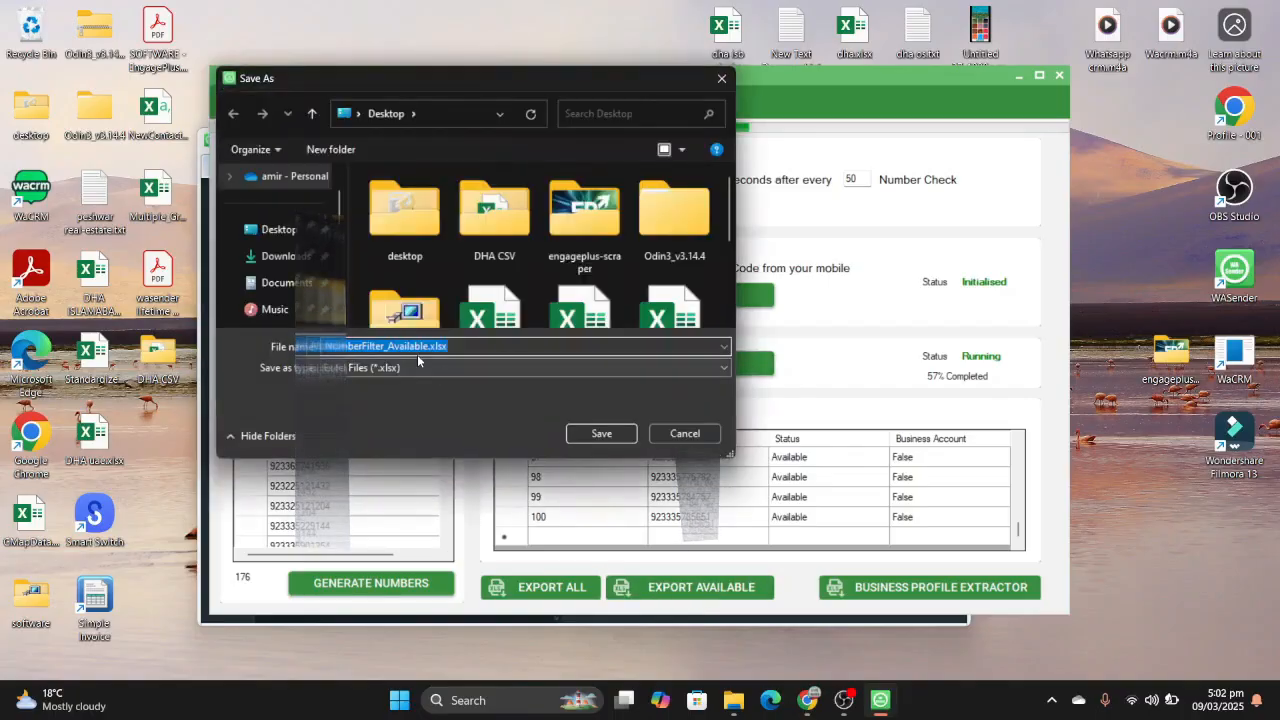
{"action": "left_click", "coordinate": [684, 434]}
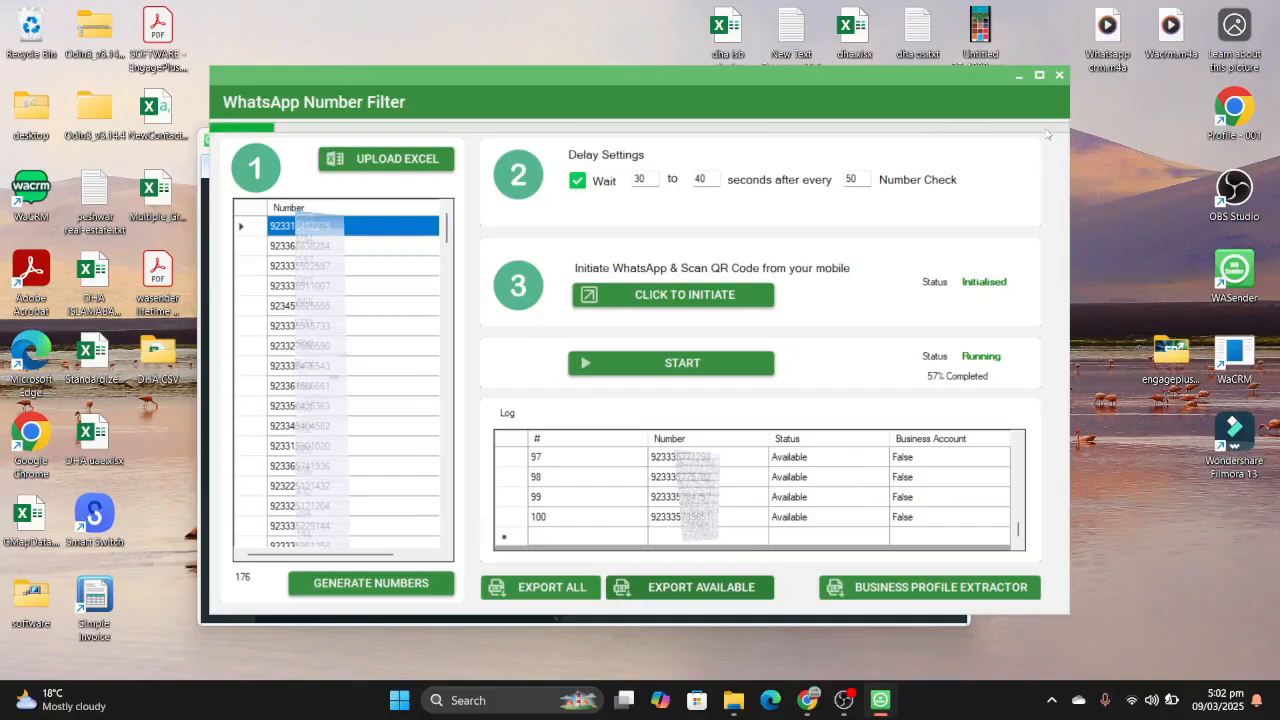
{"action": "left_click", "coordinate": [1061, 78]}
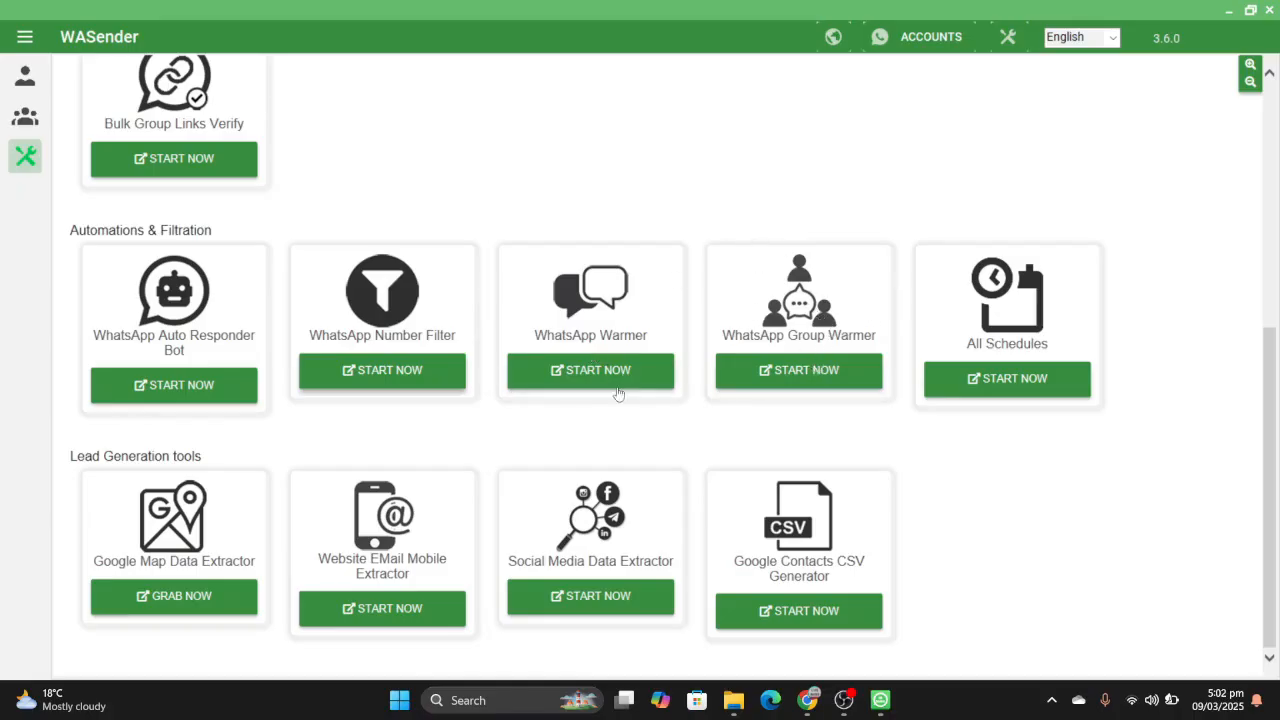
- Open WhatsApp Warmer, select the Profile1 and jk accounts, and keep the default conversation to reach the delay settings
{"action": "left_click", "coordinate": [606, 383]}
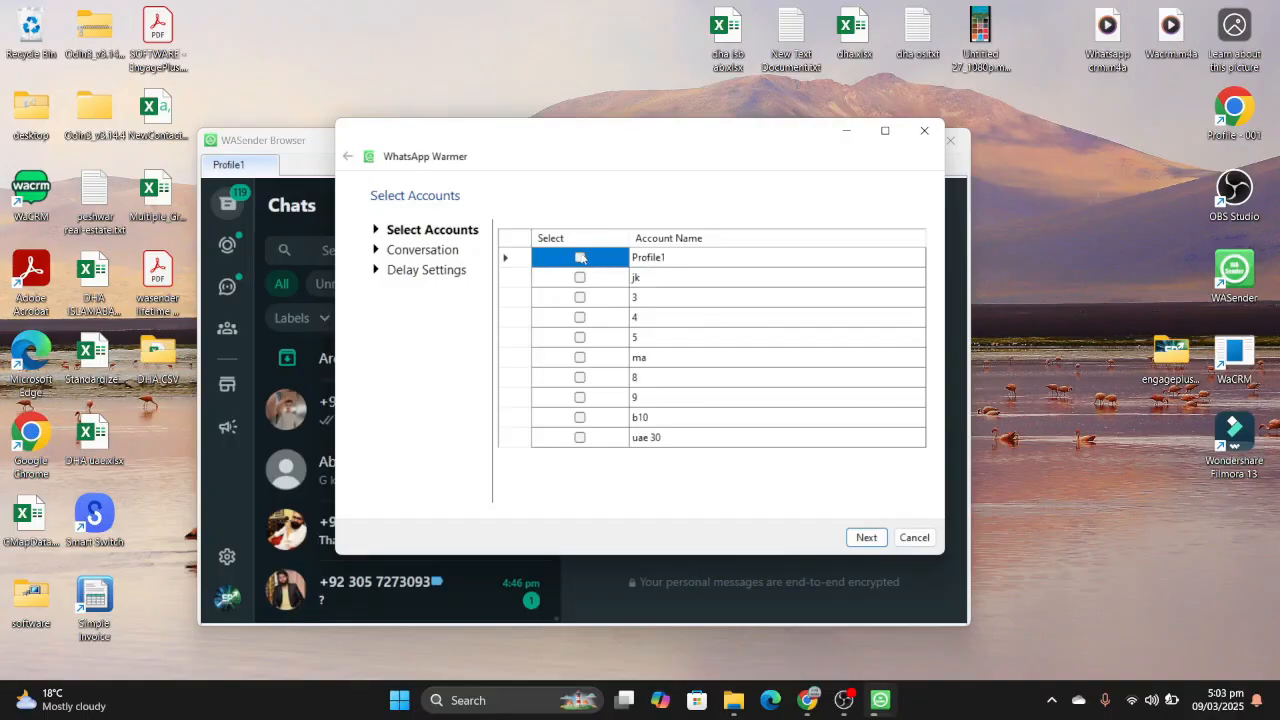
{"action": "left_click", "coordinate": [580, 257]}
{"action": "left_click", "coordinate": [580, 278]}
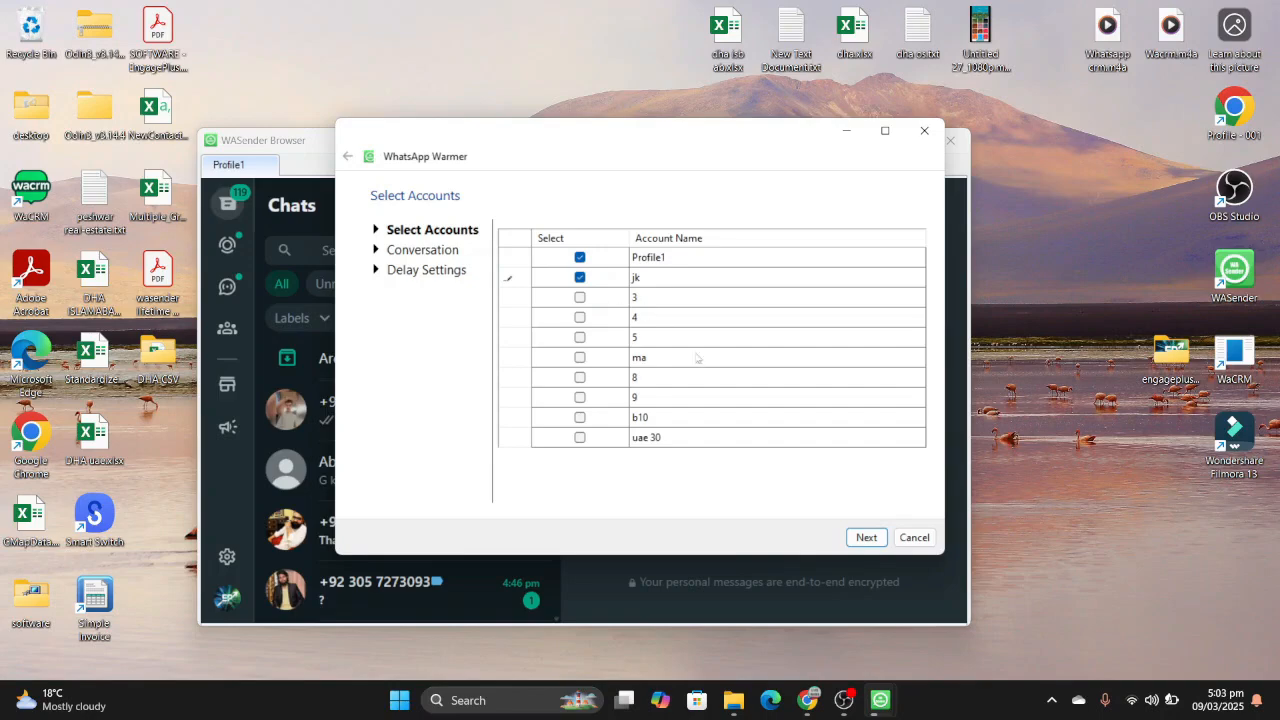
{"action": "left_click", "coordinate": [866, 537]}
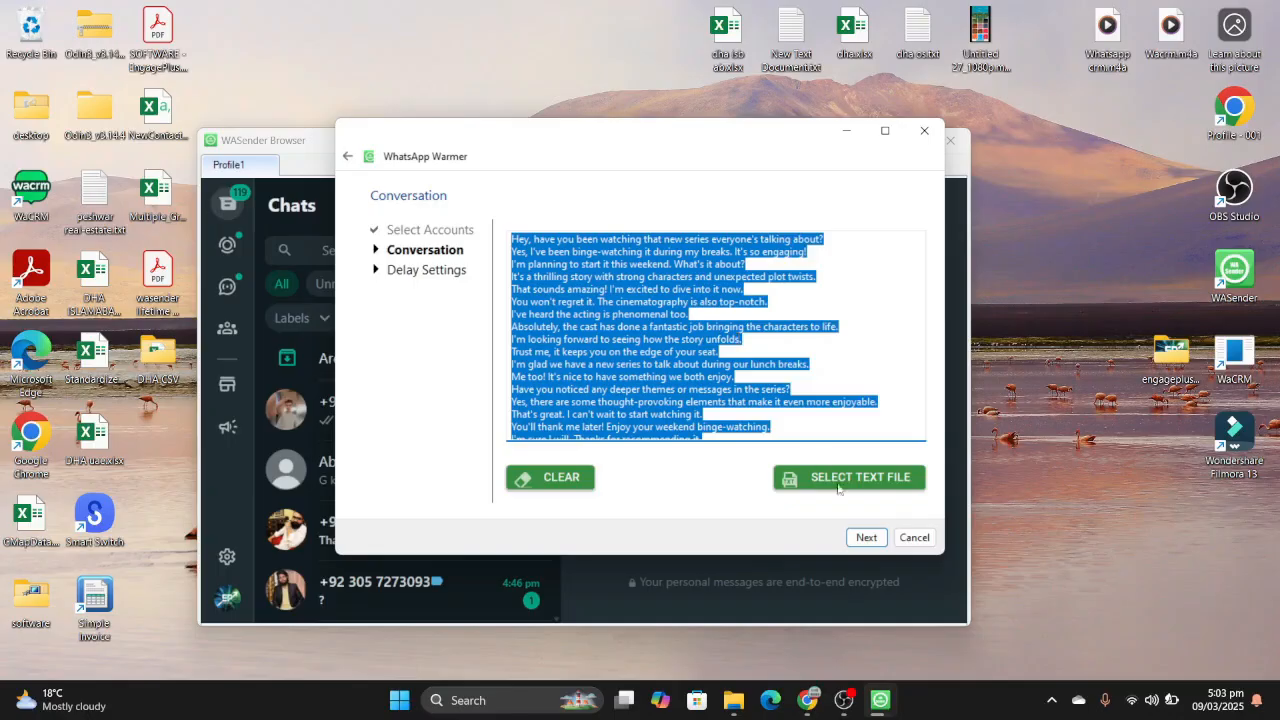
{"action": "left_click", "coordinate": [870, 545]}
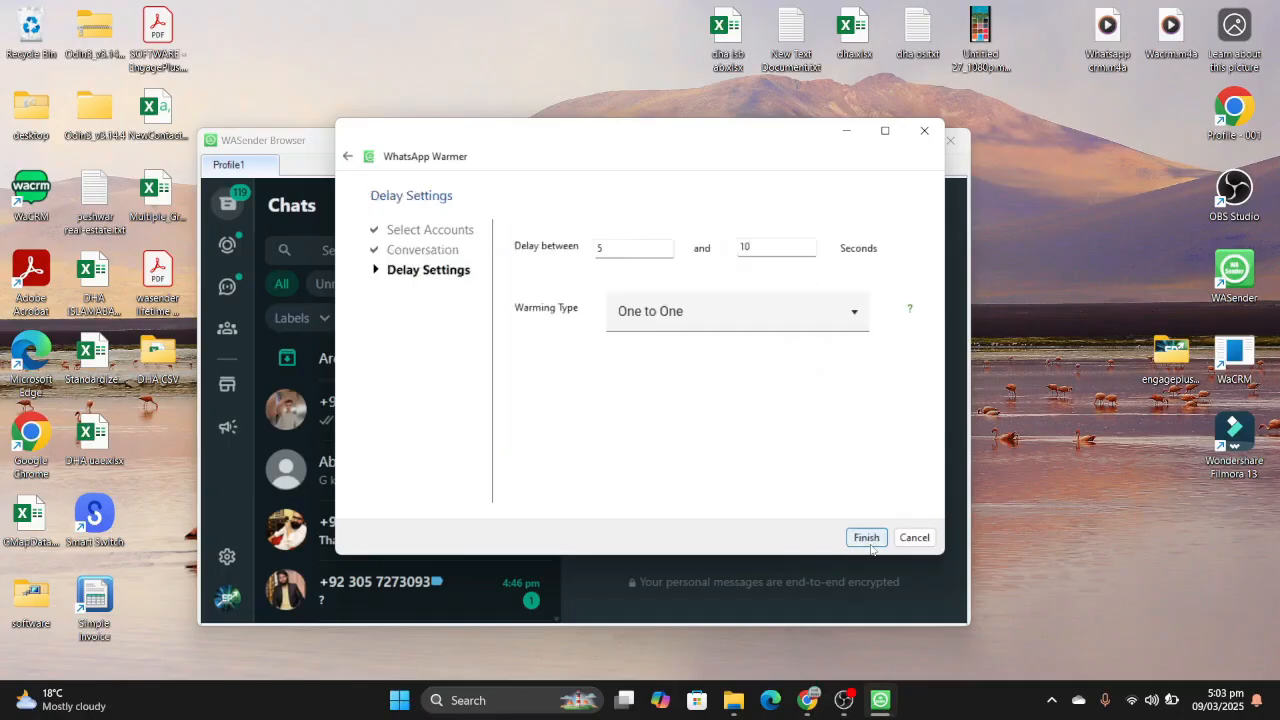
- Try the One to Many warming type and return the setting to One to One
{"action": "left_click", "coordinate": [728, 320]}
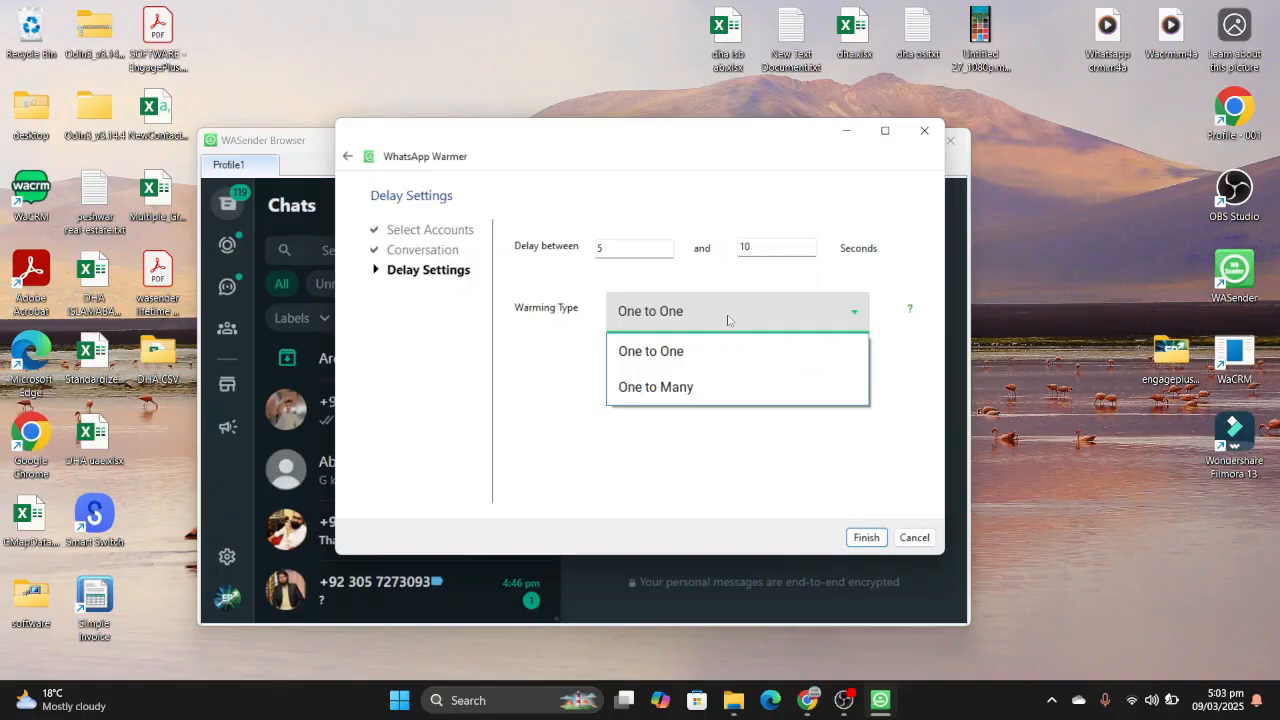
{"action": "left_click", "coordinate": [737, 391]}
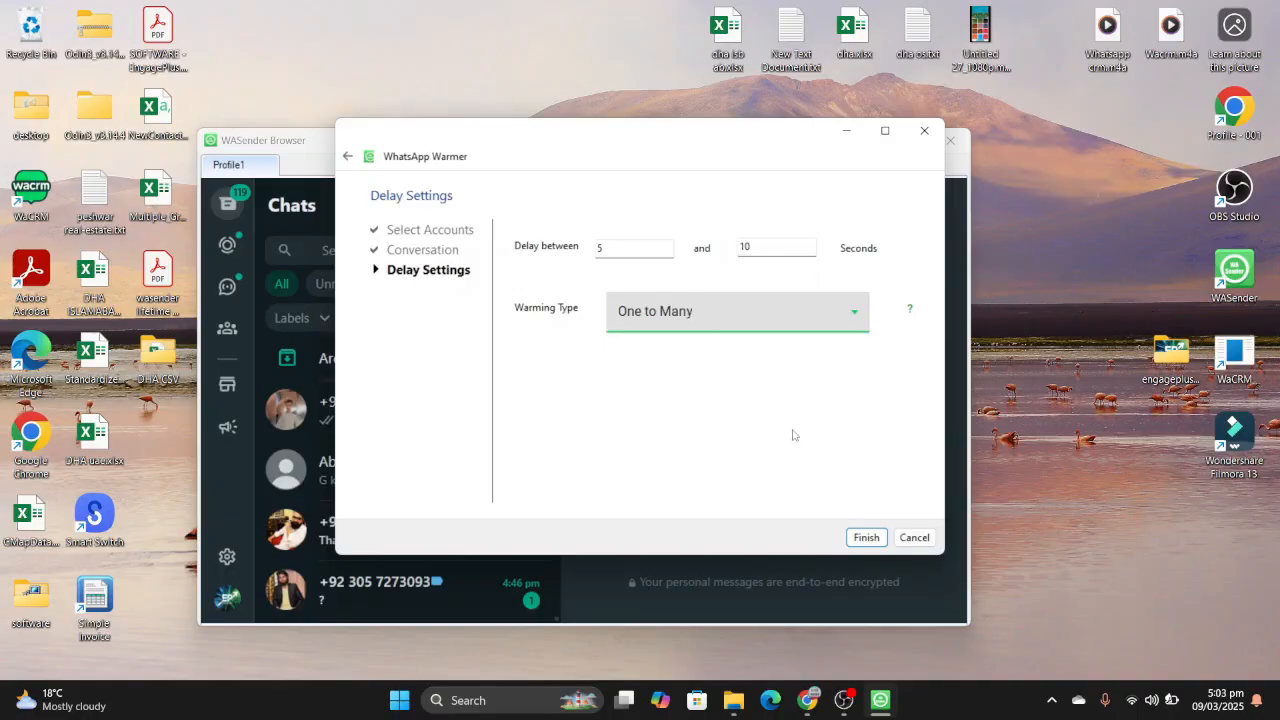
{"action": "left_click", "coordinate": [751, 323]}
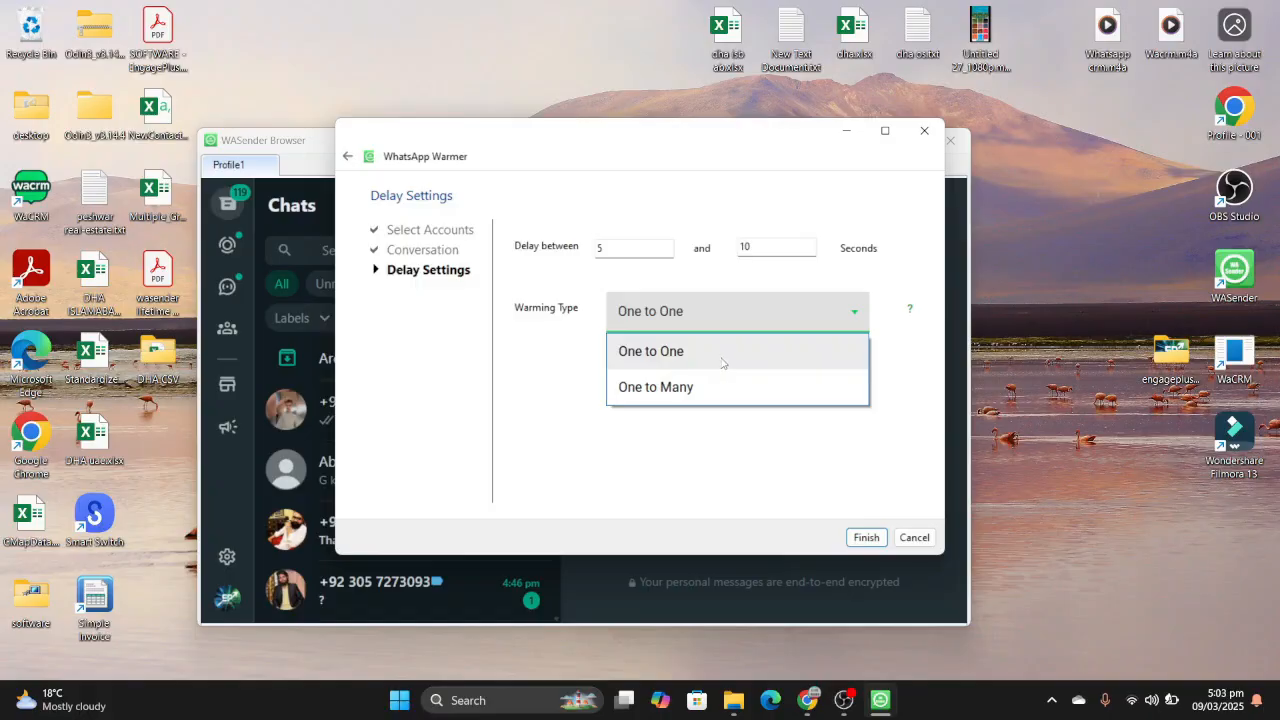
{"action": "left_click", "coordinate": [723, 362]}
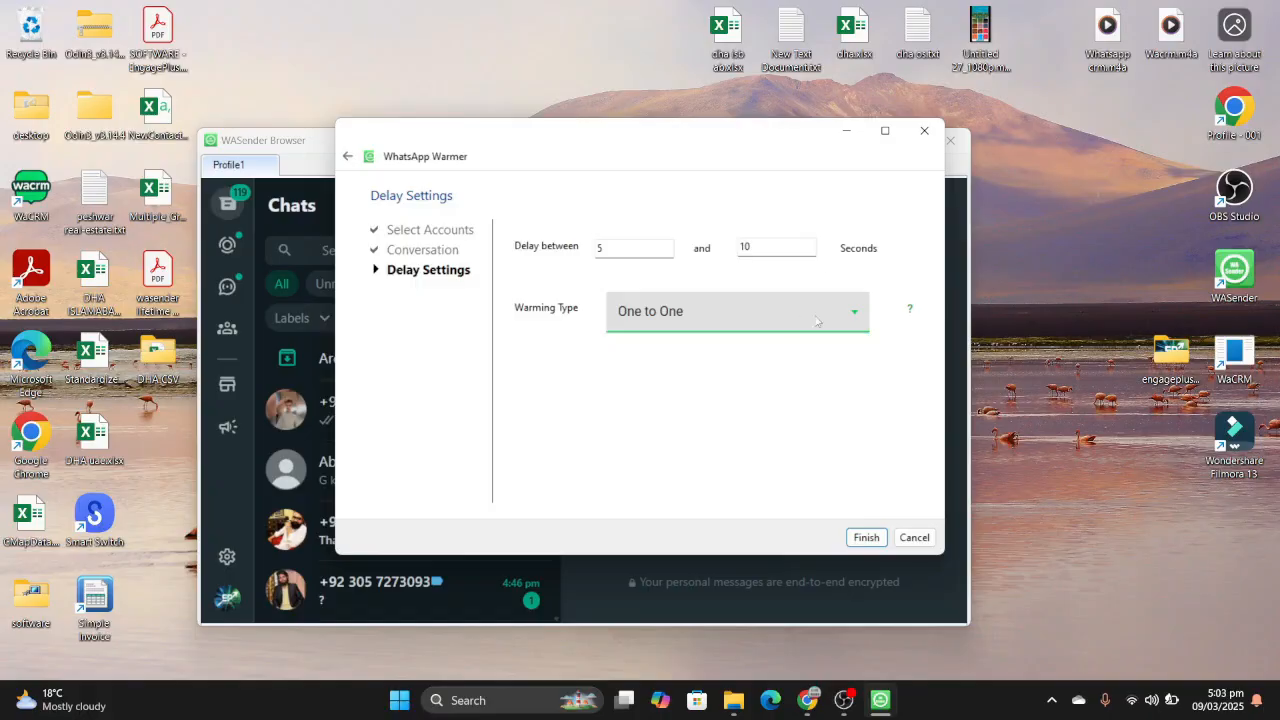
- Set the warmer delay between 10 and 15 seconds and finish the warmer setup
{"action": "left_click", "coordinate": [660, 245]}
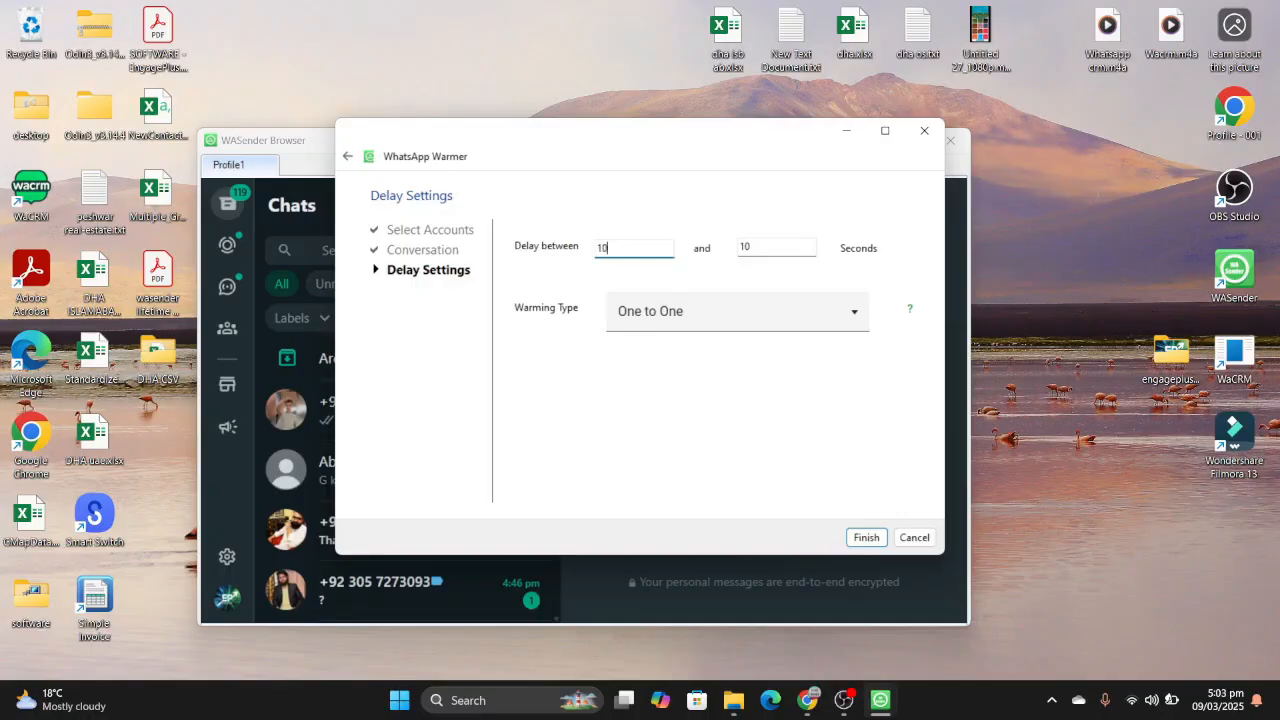
{"action": "left_click", "coordinate": [756, 246]}
{"action": "type", "text": "5"}
{"action": "left_click", "coordinate": [865, 539]}
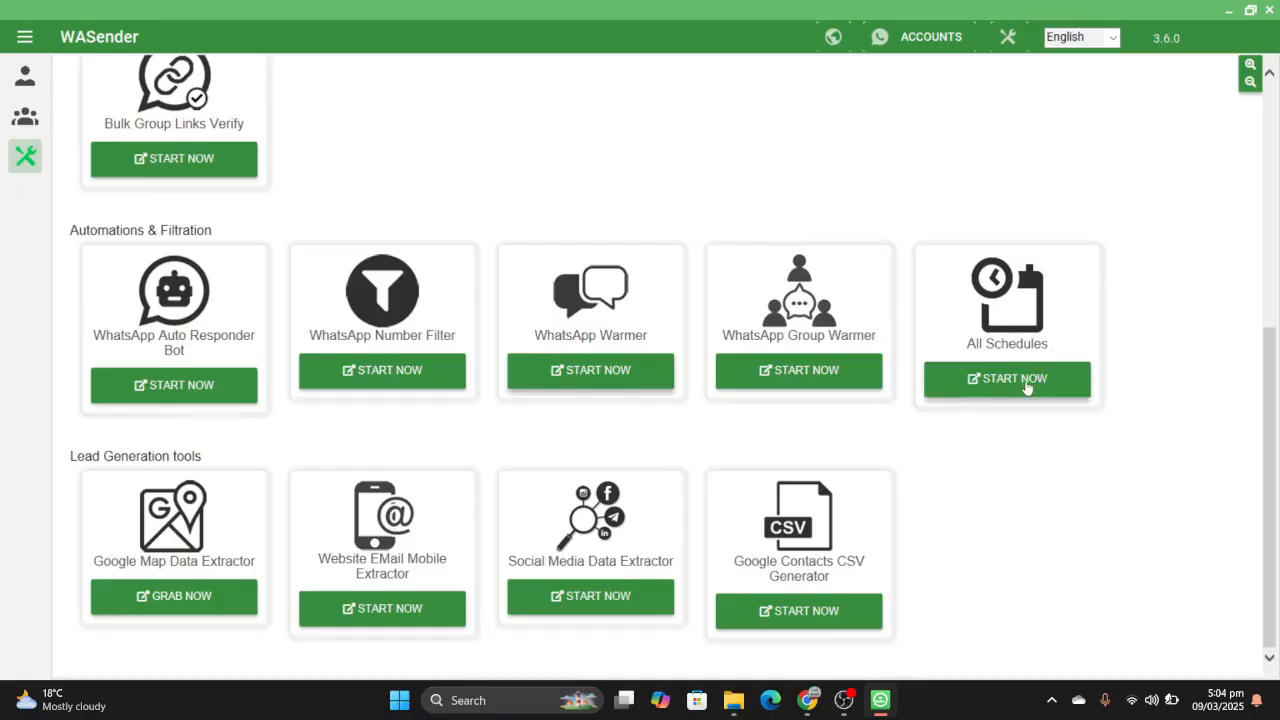
- View the All Schedules window, close it and switch to the Chrome window with the download pack page
{"action": "left_click", "coordinate": [1027, 387]}
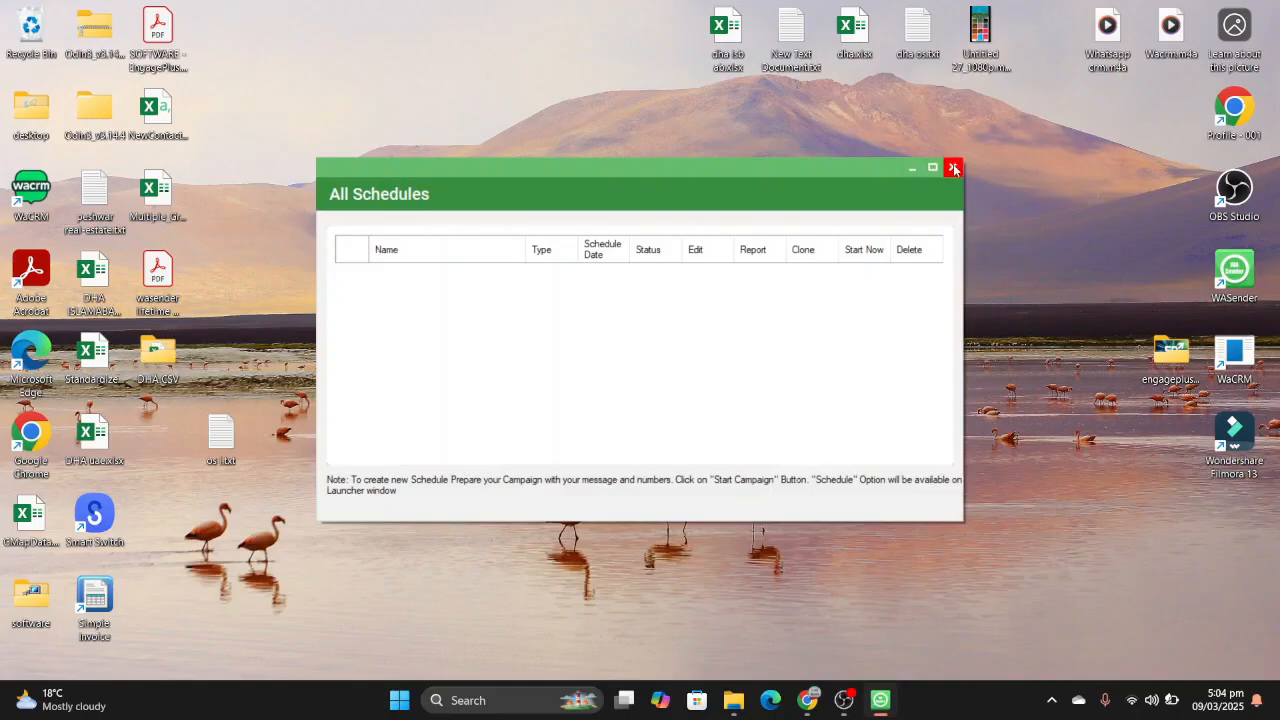
{"action": "left_click", "coordinate": [952, 168]}
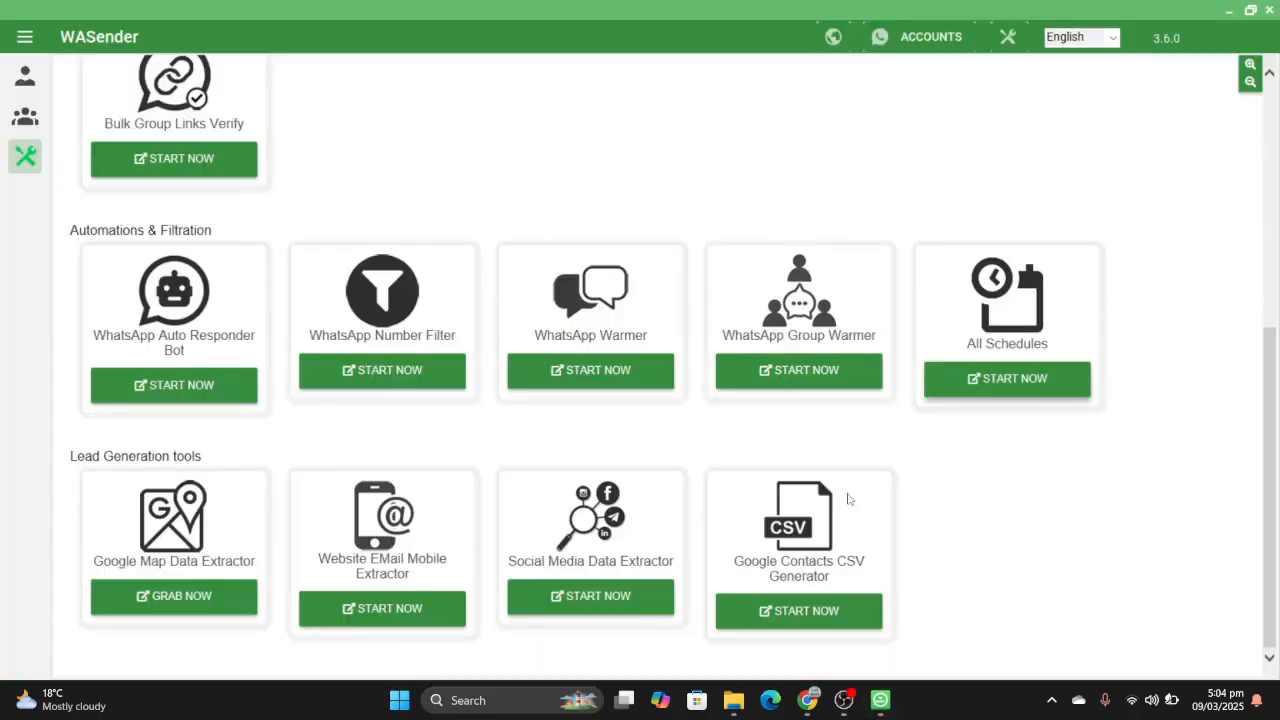
{"action": "mouse_move", "coordinate": [811, 707]}
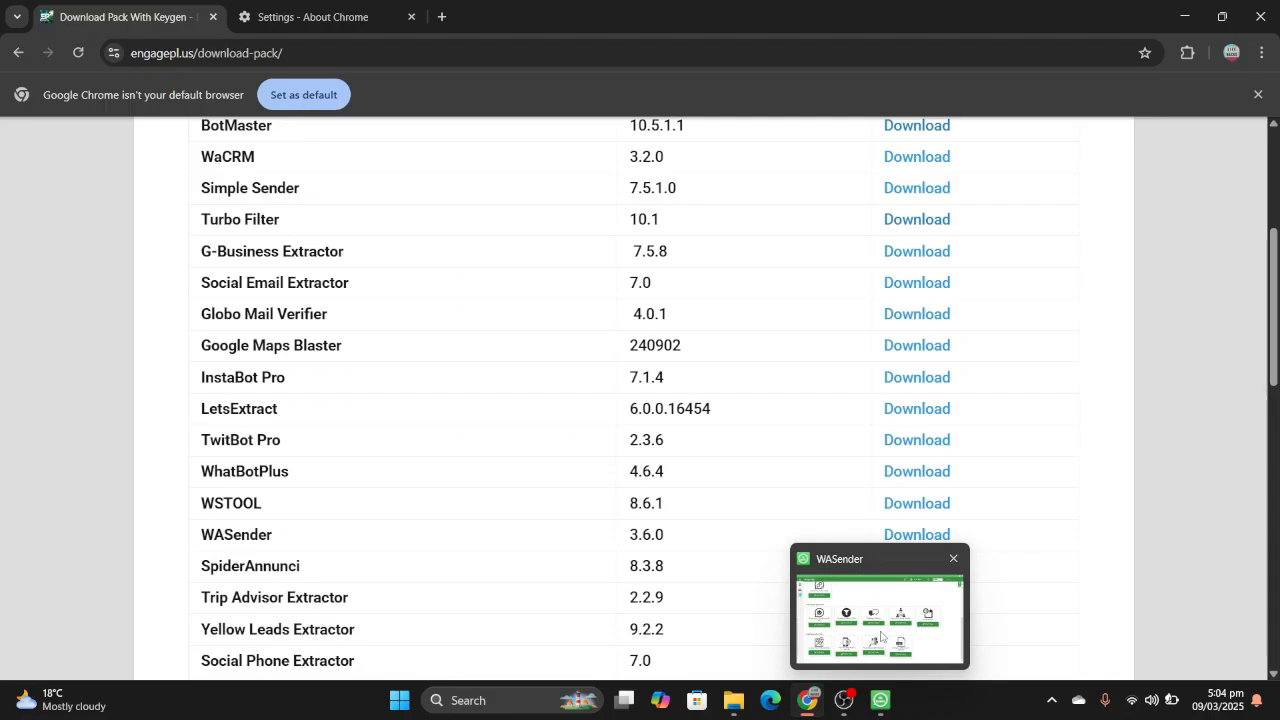
{"action": "left_click", "coordinate": [882, 636]}
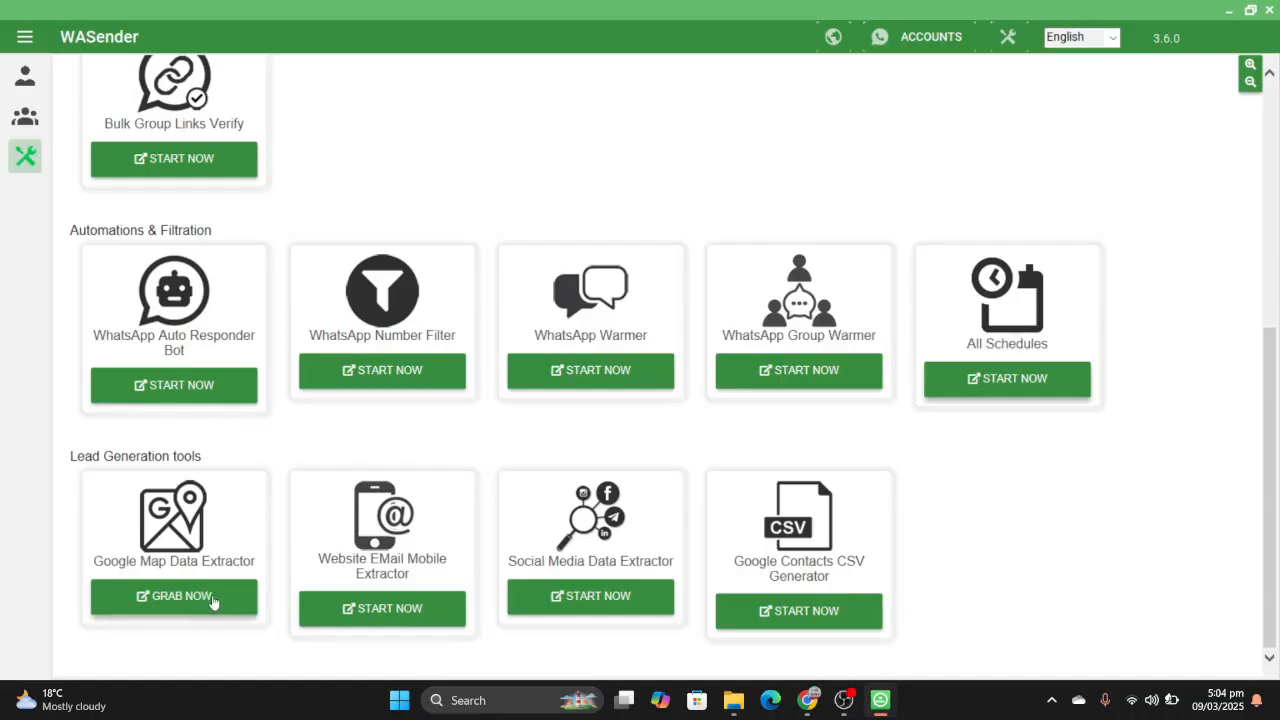
- Open Google Map Data Extractor, add the search term "resturents in lahore" and run the search
{"action": "left_click", "coordinate": [212, 600]}
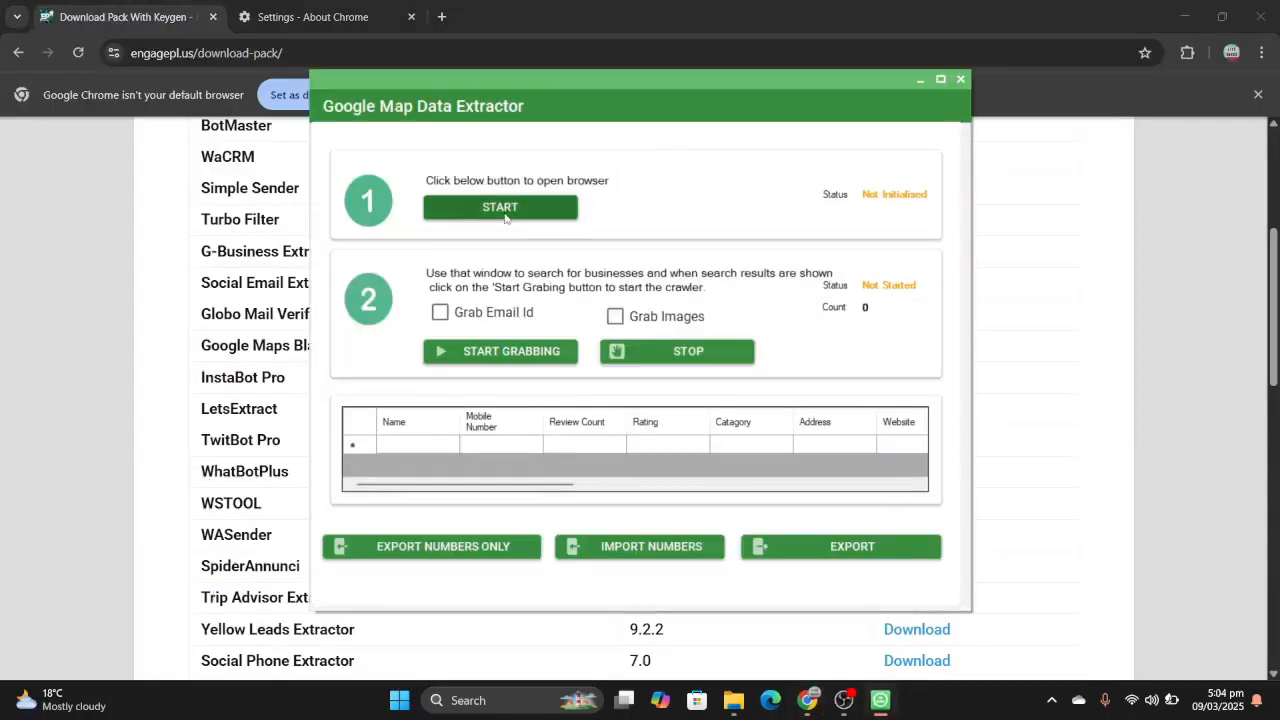
{"action": "left_click", "coordinate": [505, 217]}
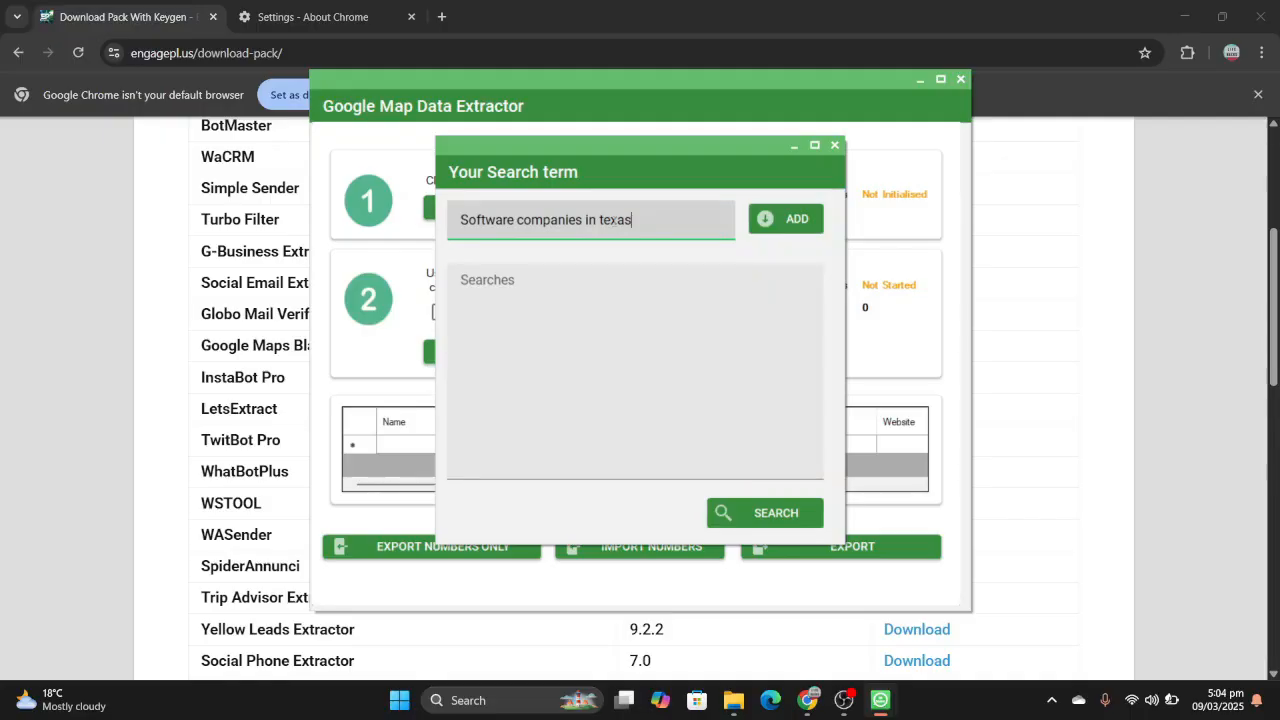
{"action": "triple_click", "coordinate": [613, 220]}
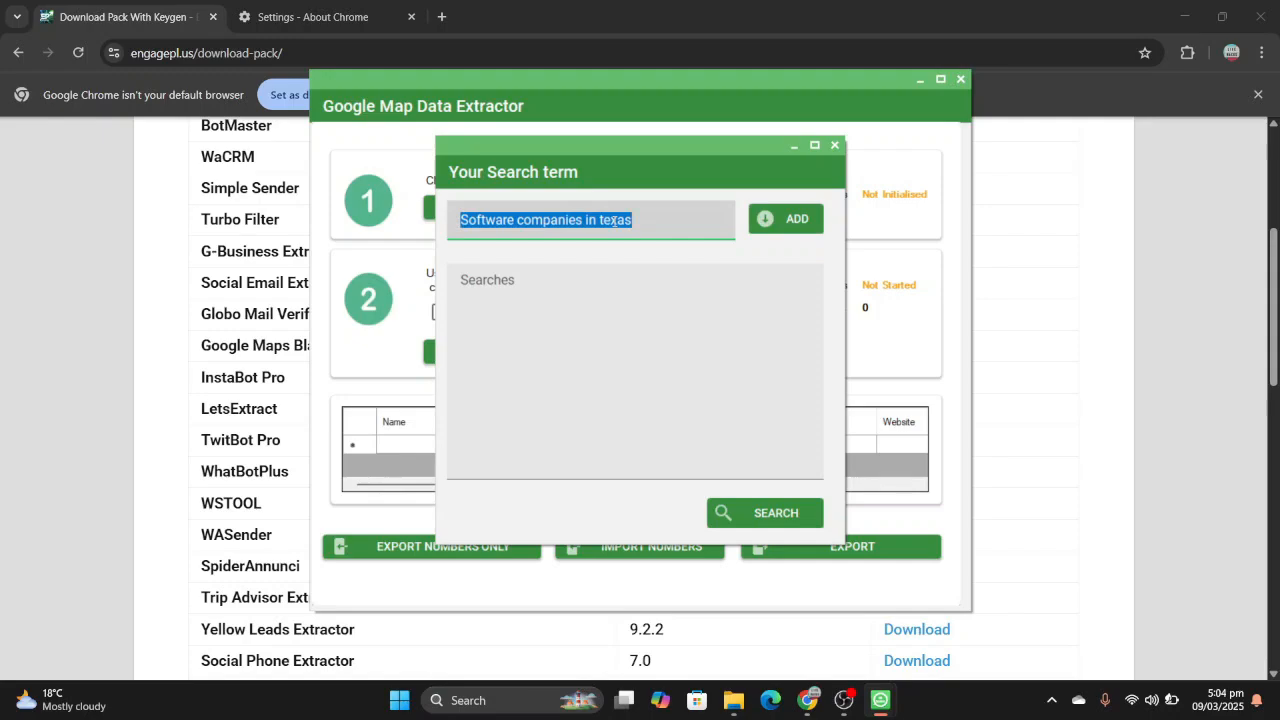
{"action": "type", "text": "school"}
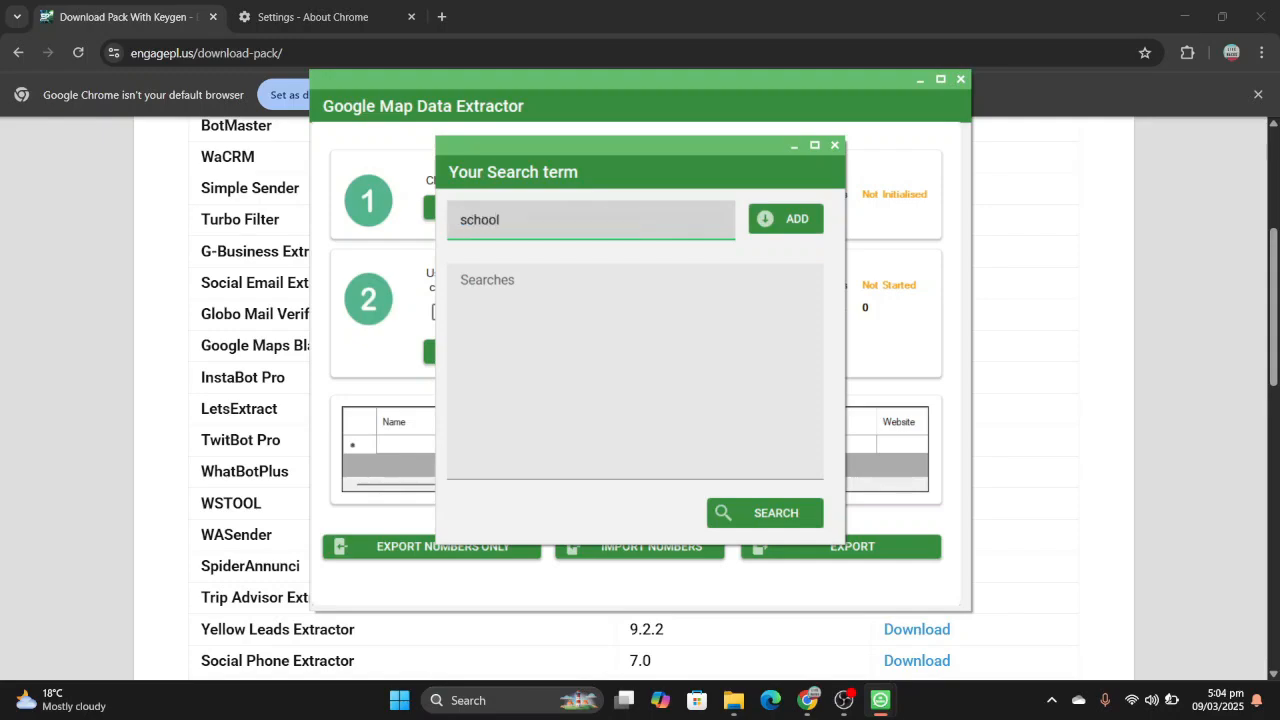
{"action": "key", "text": "BackSpace"}
{"action": "key", "text": "BackSpace"}
{"action": "key", "text": "BackSpace"}
{"action": "key", "text": "BackSpace"}
{"action": "key", "text": "BackSpace"}
{"action": "type", "text": "resturents in"}
{"action": "type", "text": "lahore"}
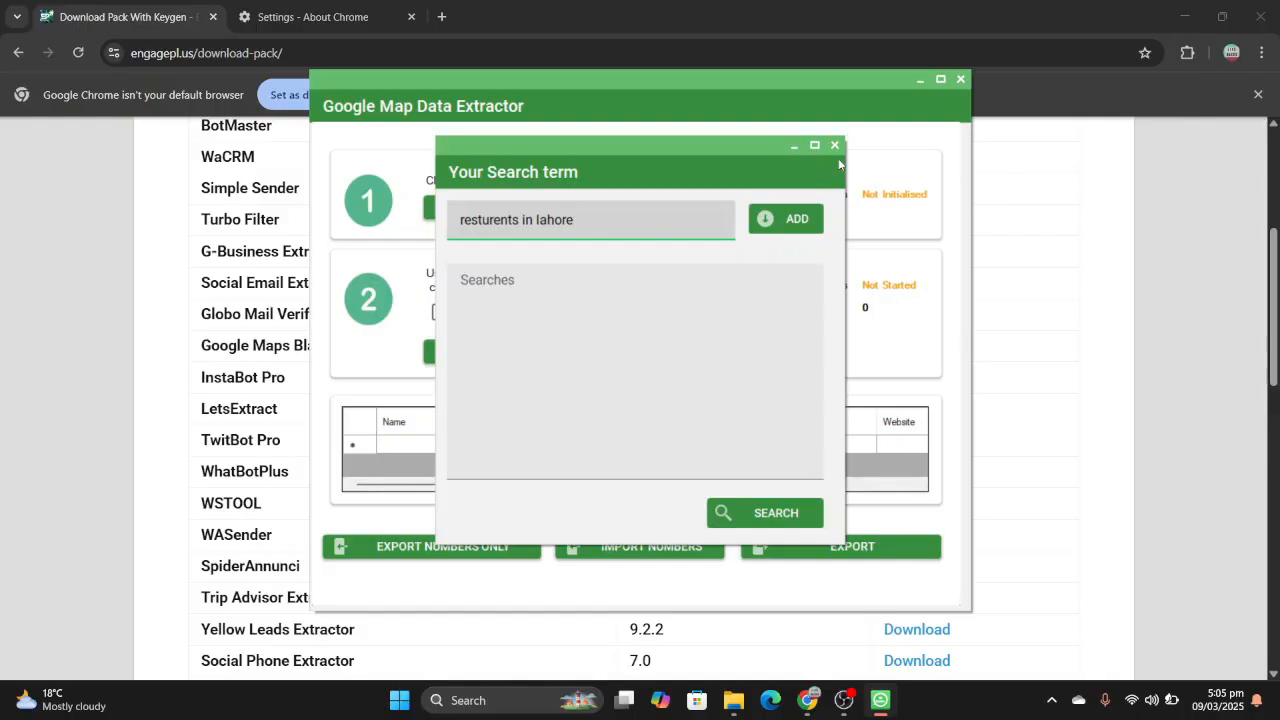
{"action": "left_click", "coordinate": [801, 221]}
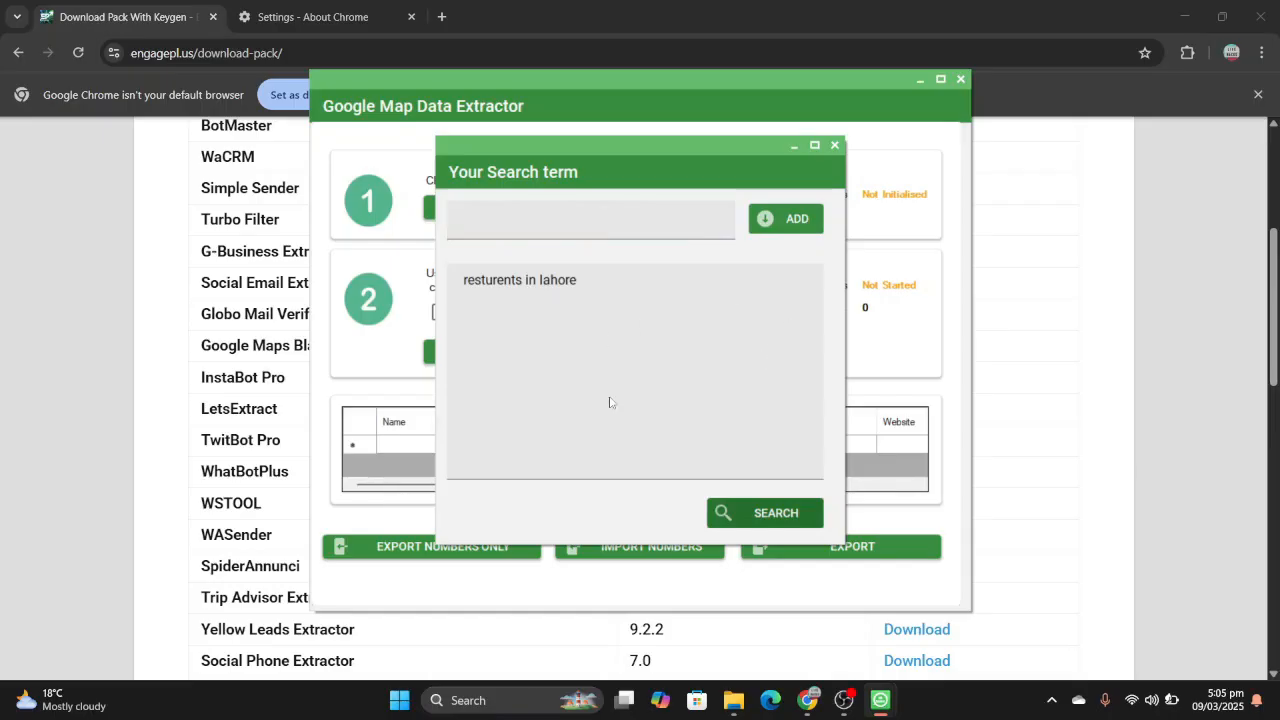
{"action": "left_click", "coordinate": [761, 521]}
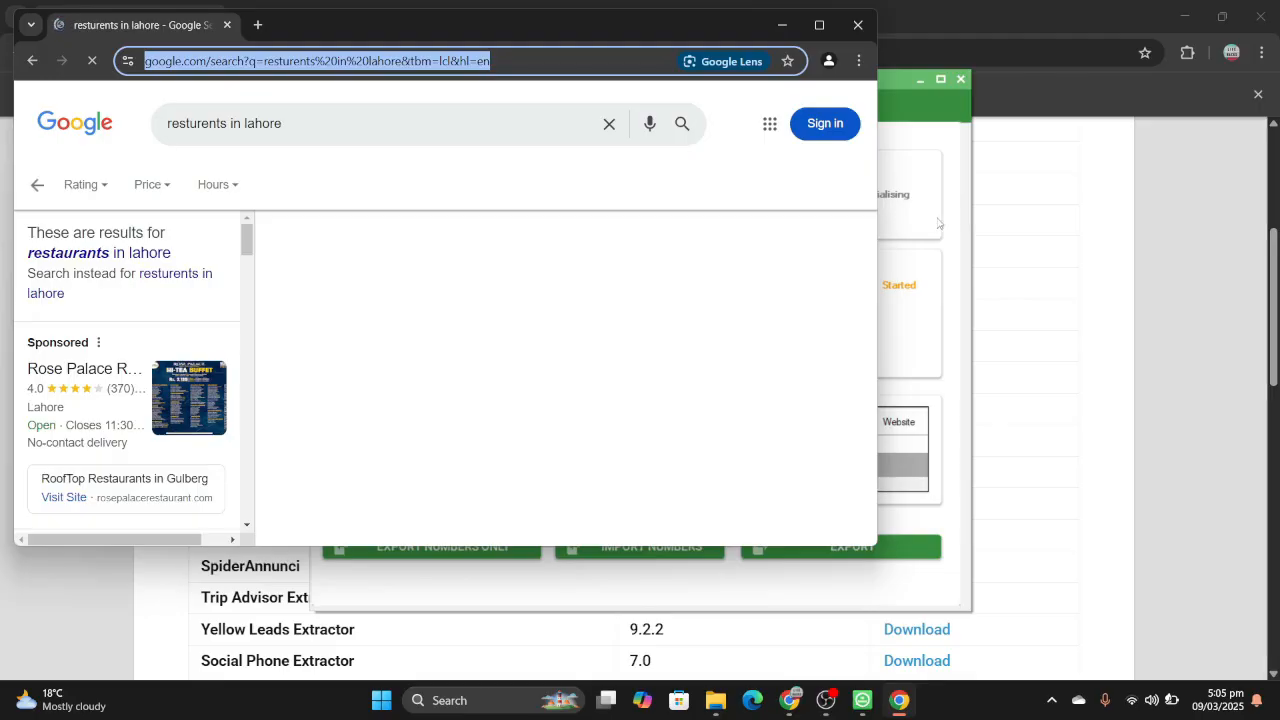
- Start grabbing the restaurant listings in Google Map Data Extractor, enable Grab Email Id and stop the grabbing
{"action": "left_click", "coordinate": [938, 224]}
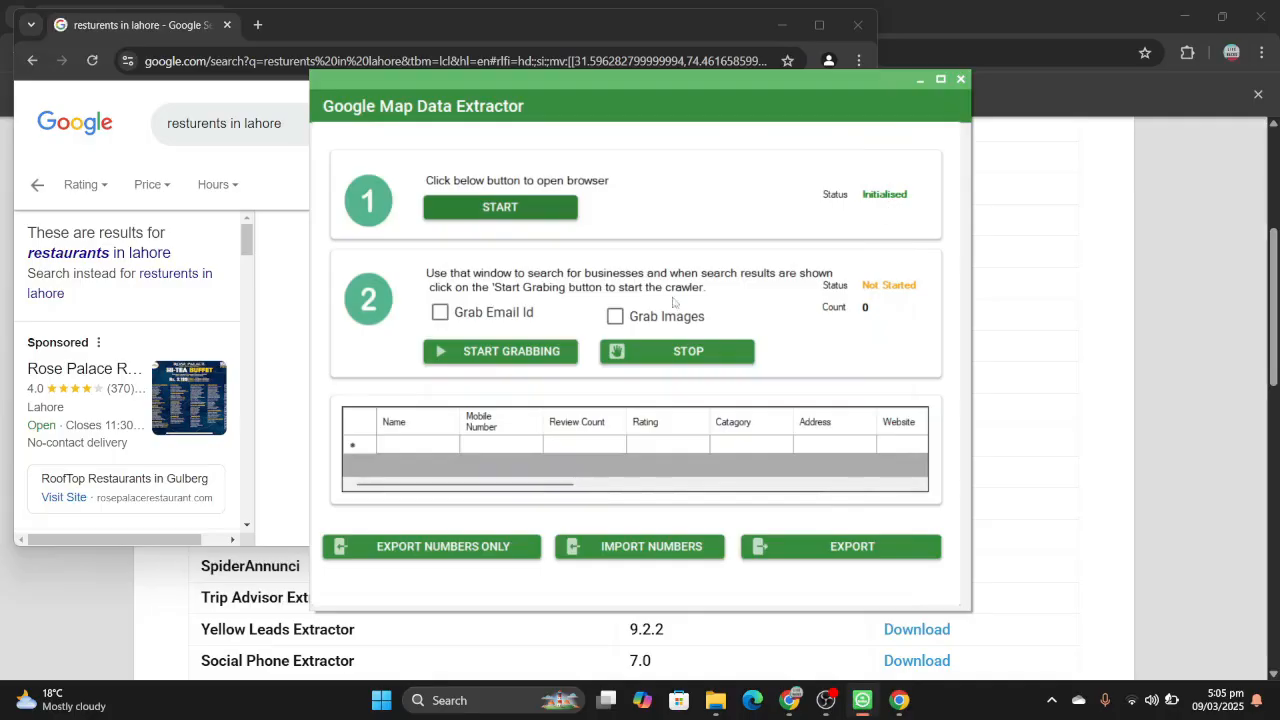
{"action": "left_click", "coordinate": [516, 347]}
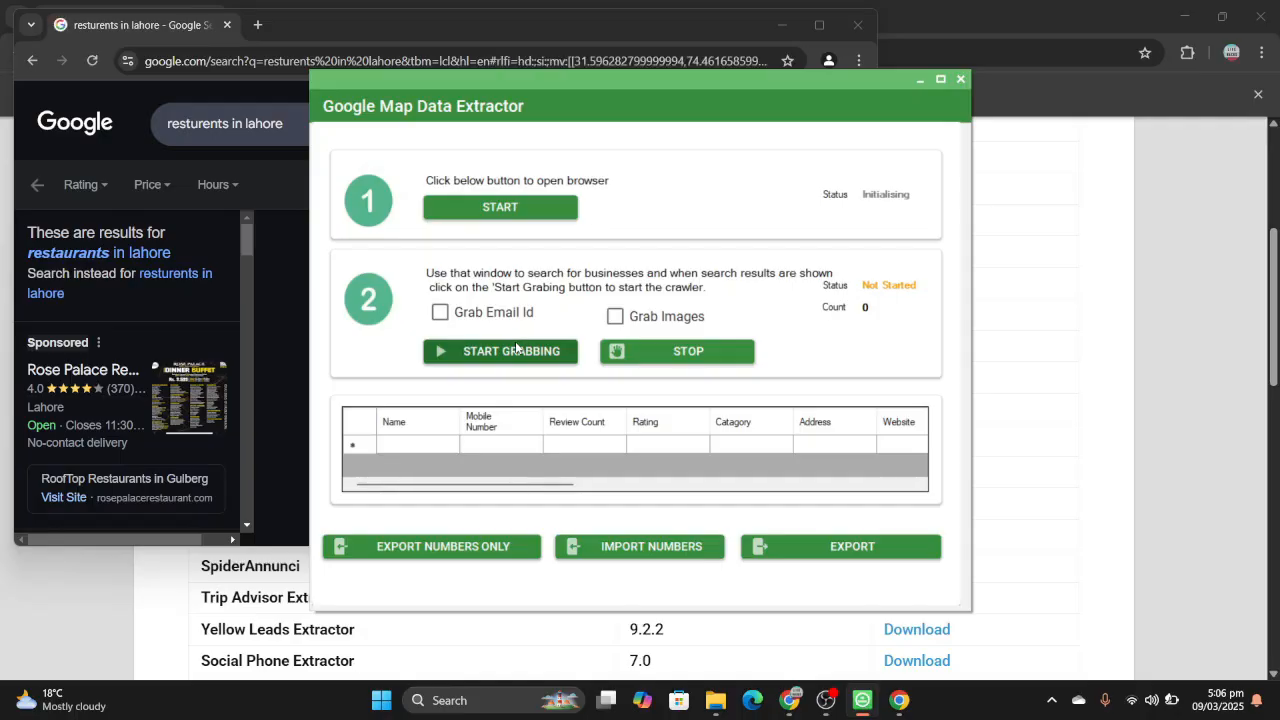
{"action": "left_click", "coordinate": [515, 350]}
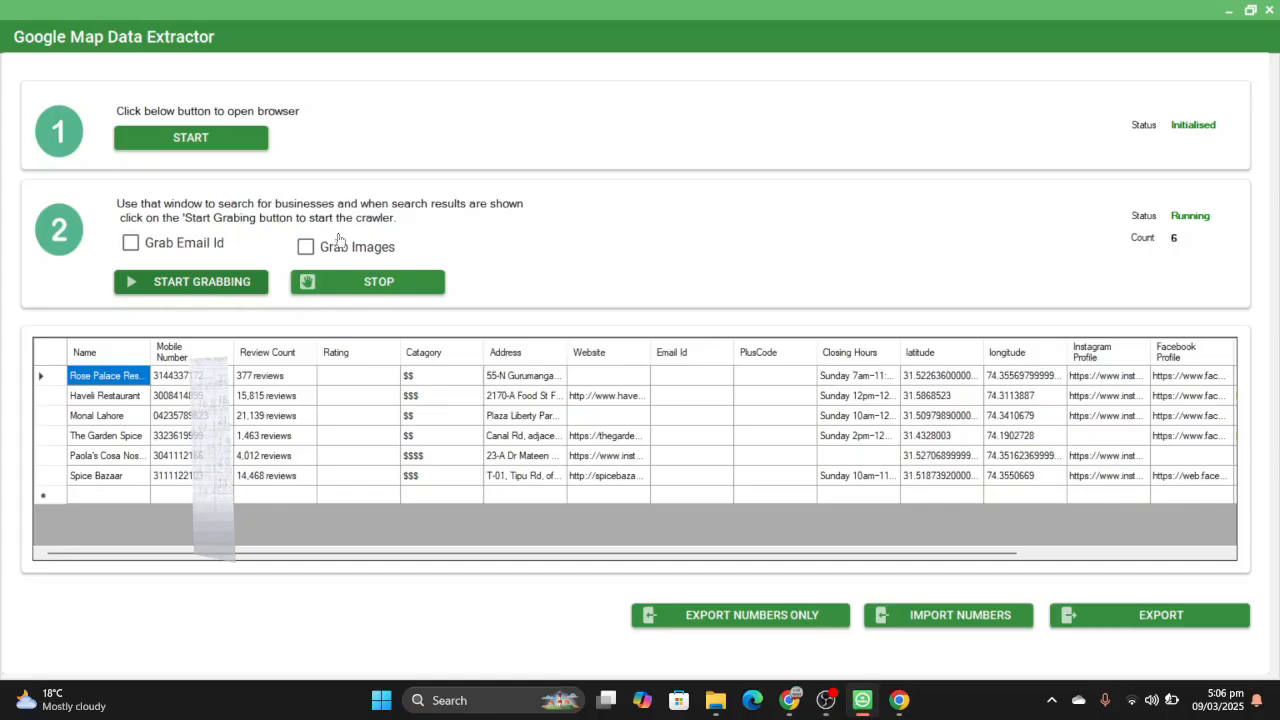
{"action": "left_click", "coordinate": [131, 242]}
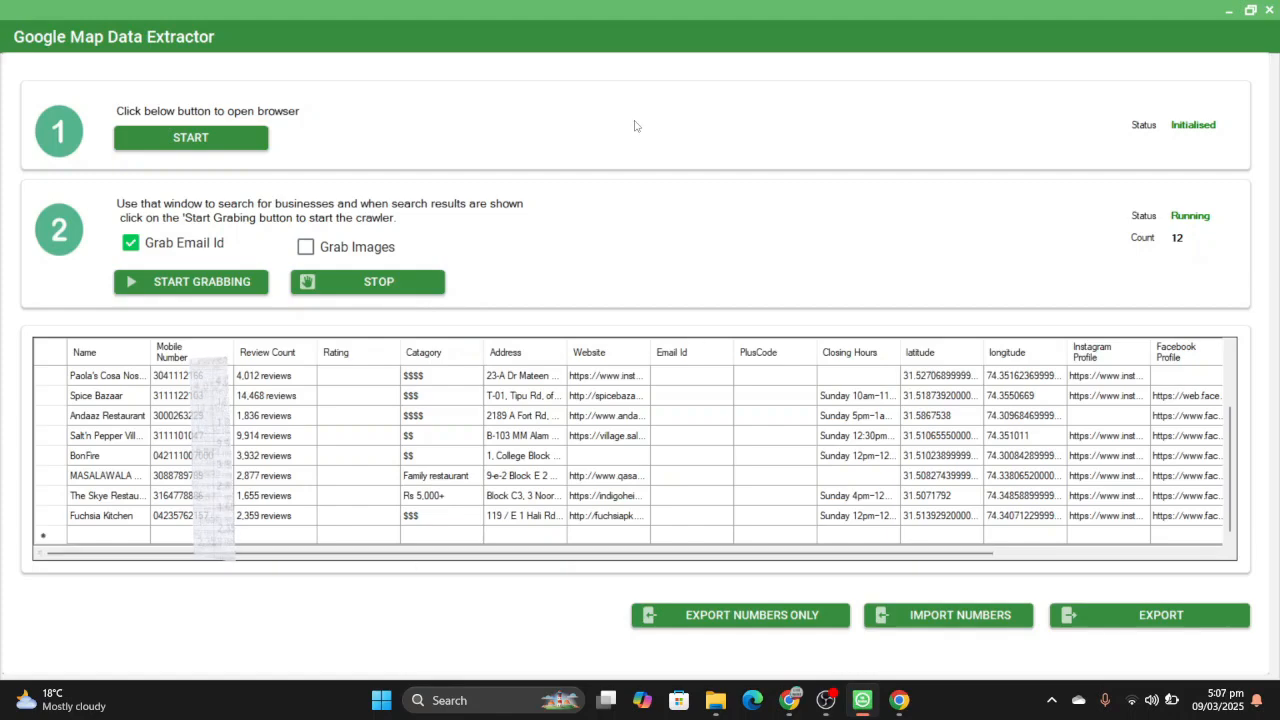
{"action": "left_click", "coordinate": [403, 283]}
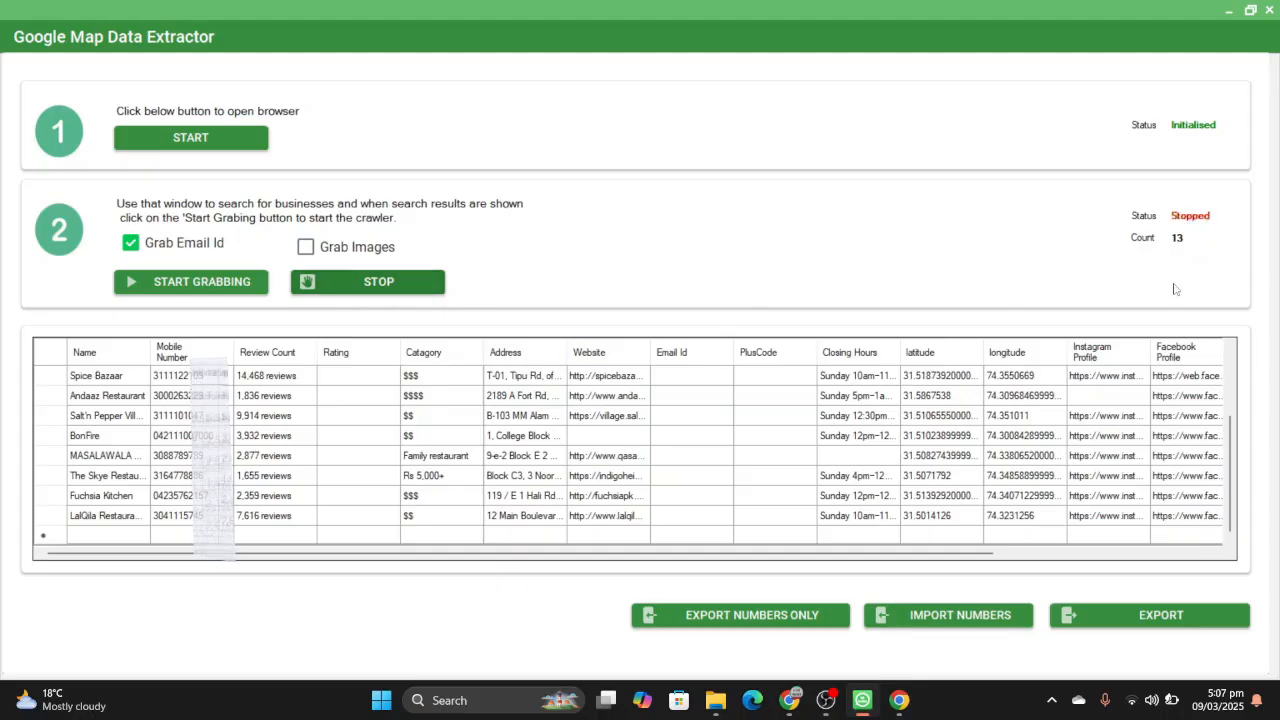
- View the save dialog for exporting the grabbed map data, cancel the export and close the extractor
{"action": "left_click", "coordinate": [1157, 622]}
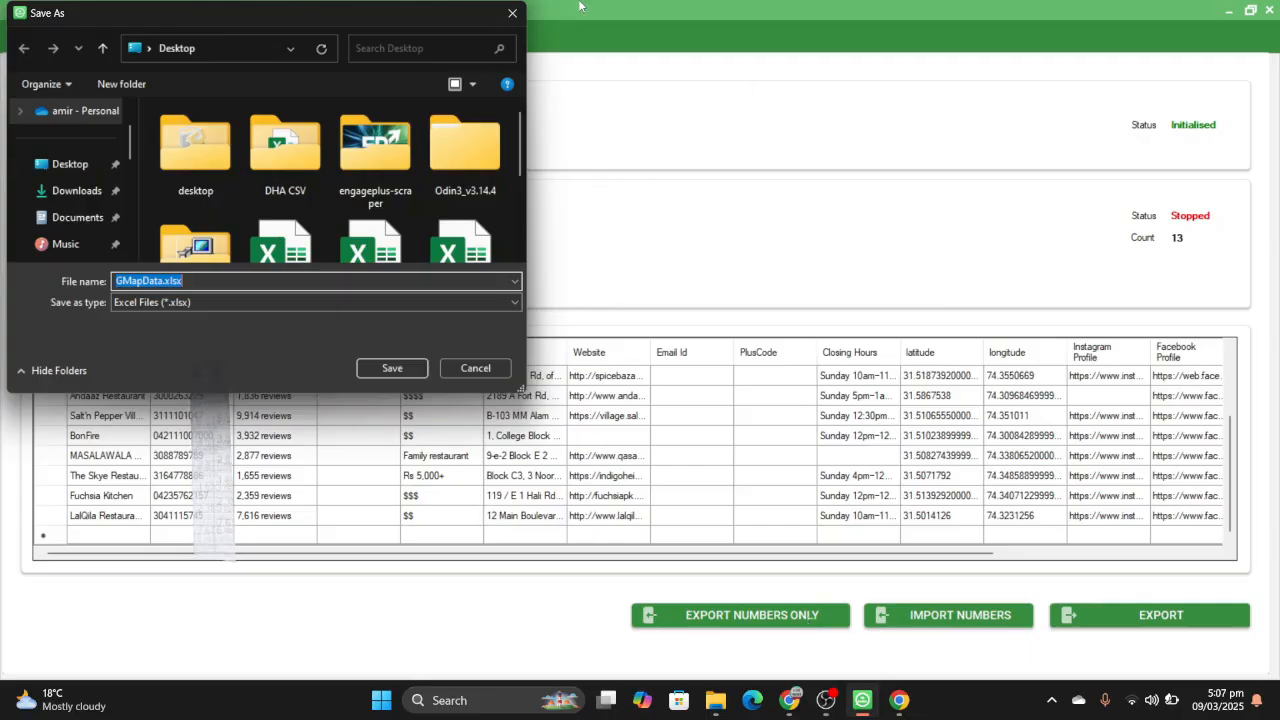
{"action": "left_click", "coordinate": [512, 13]}
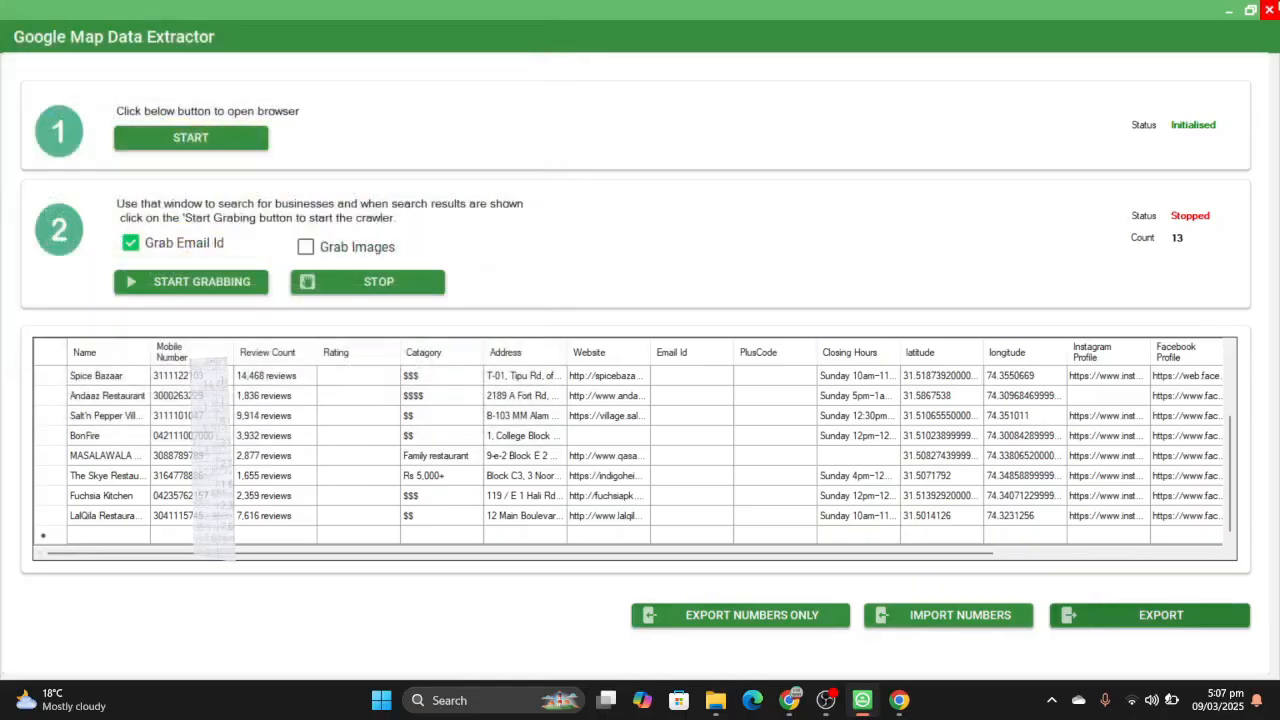
{"action": "left_click", "coordinate": [1275, 8]}
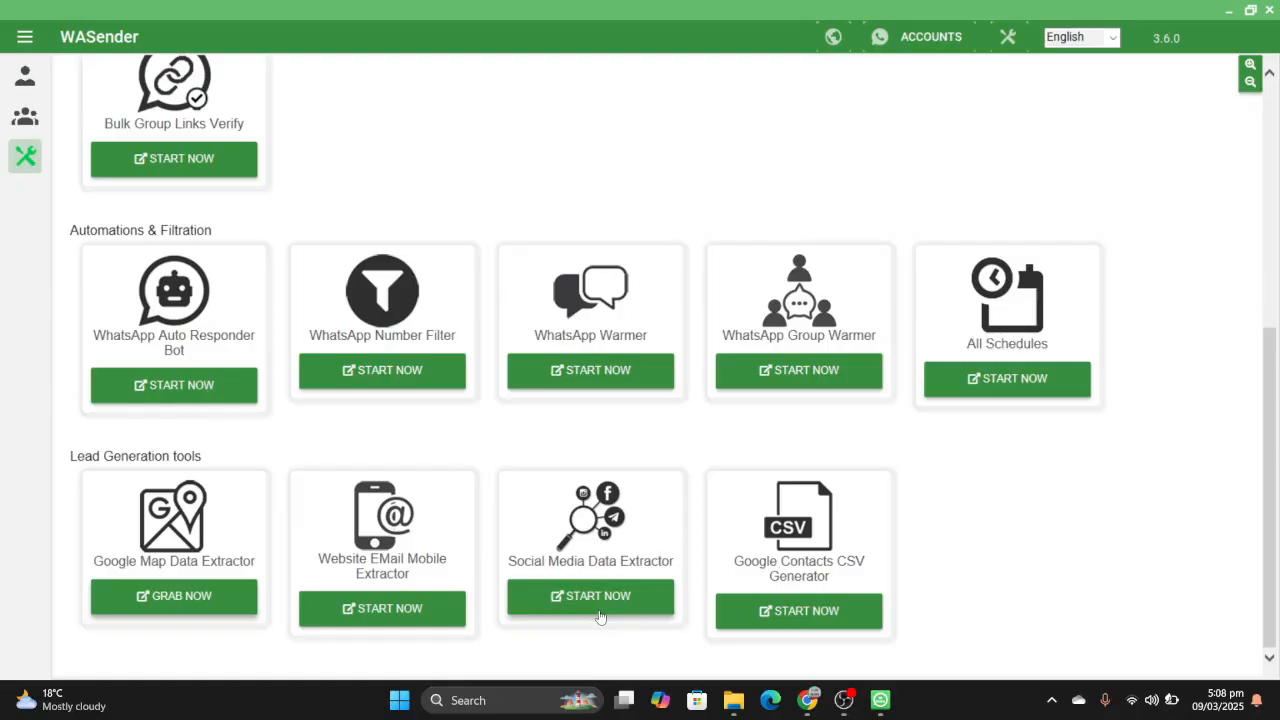
- Open Social Media Data Extractor, enter the keyword "ceo" and mobile prefix +971, start the LinkedIn extraction and look through the collected rows
{"action": "left_click", "coordinate": [599, 610]}
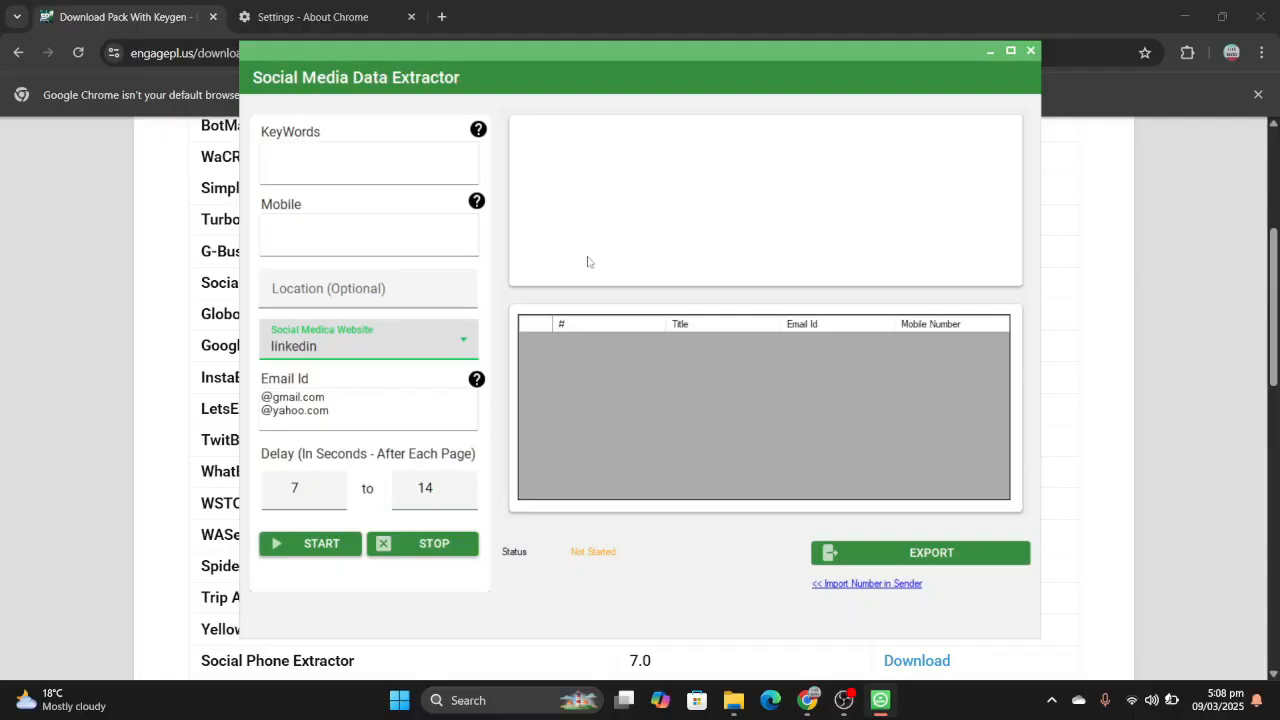
{"action": "left_click", "coordinate": [385, 175]}
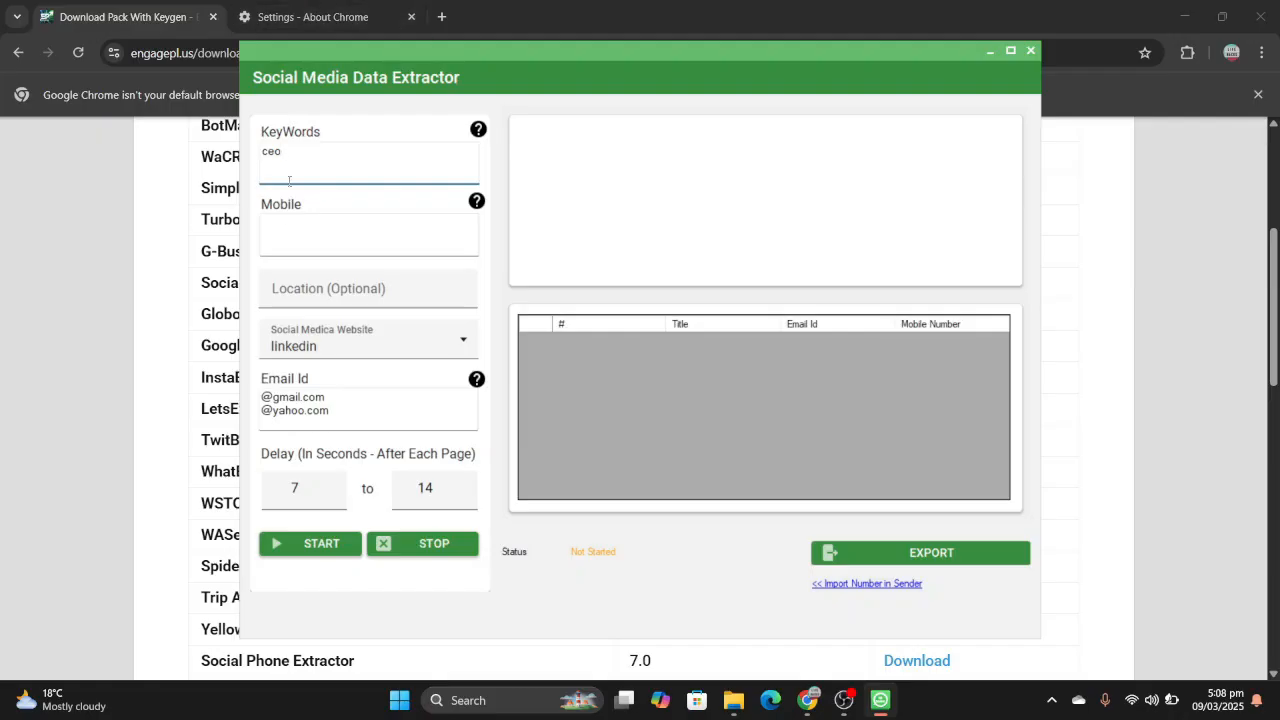
{"action": "left_click", "coordinate": [276, 236]}
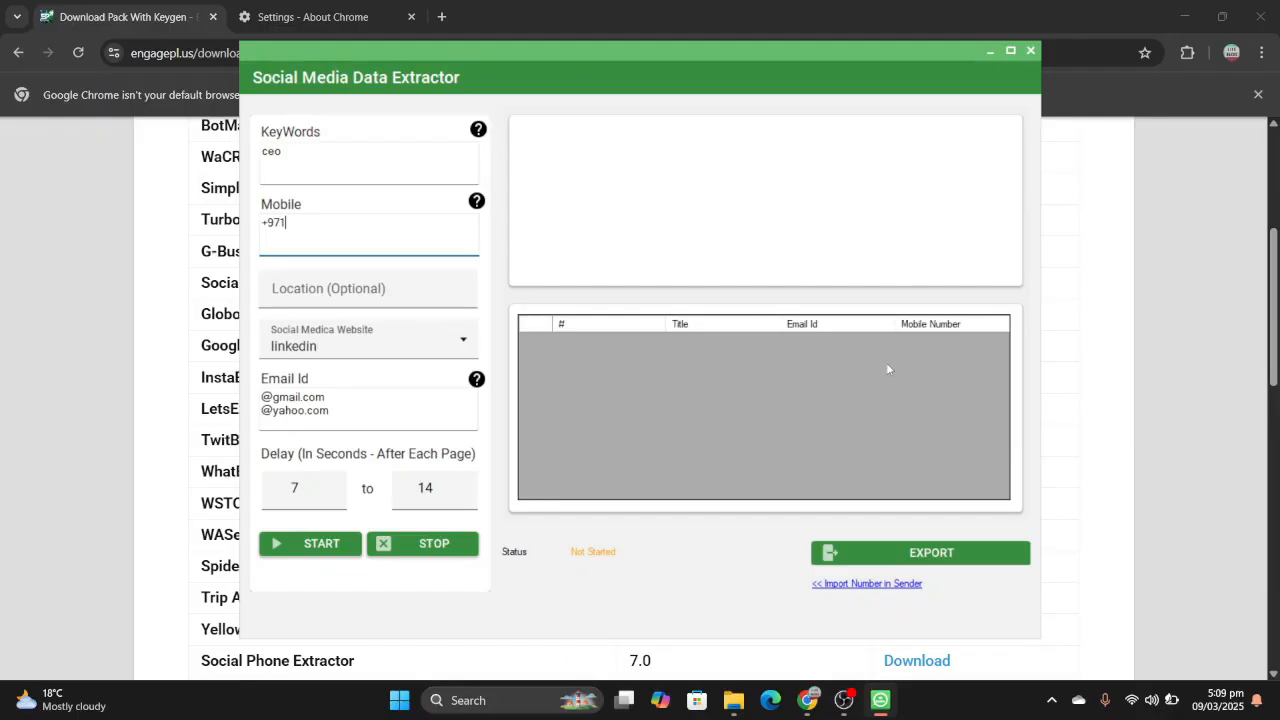
{"action": "left_click", "coordinate": [332, 544]}
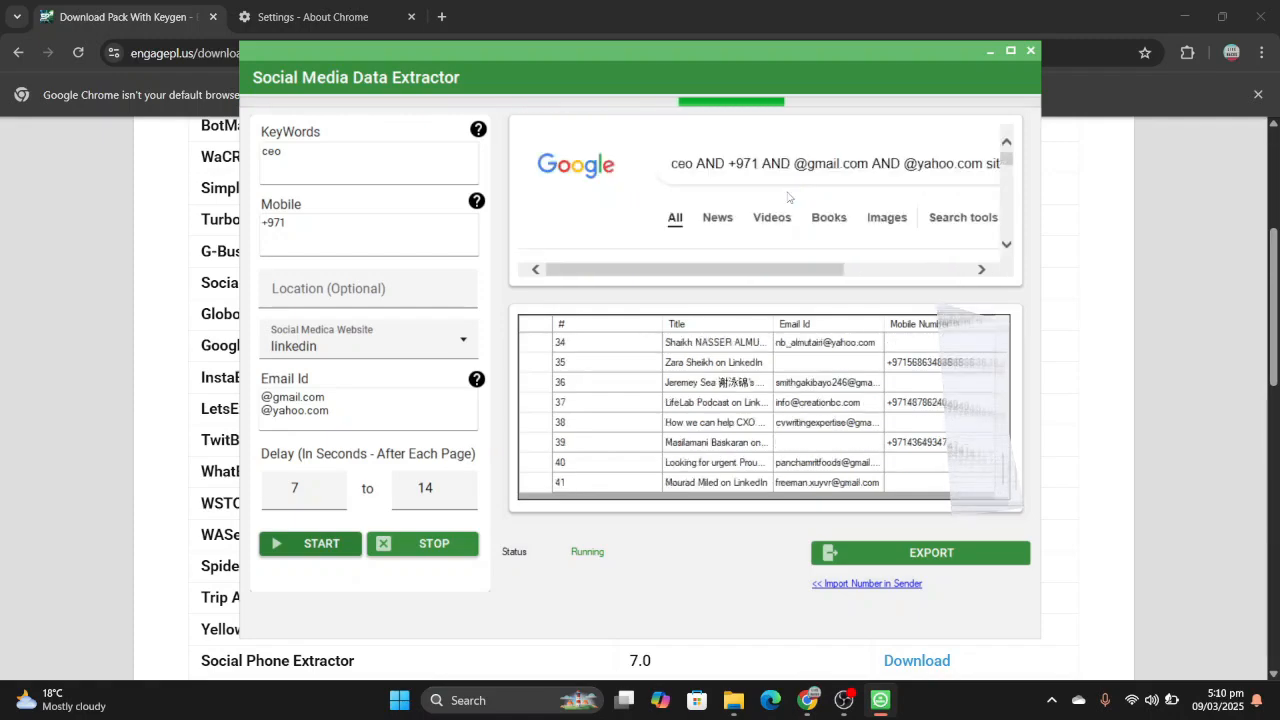
{"action": "scroll", "coordinate": [862, 415], "scroll_direction": "up", "scroll_amount": 8}
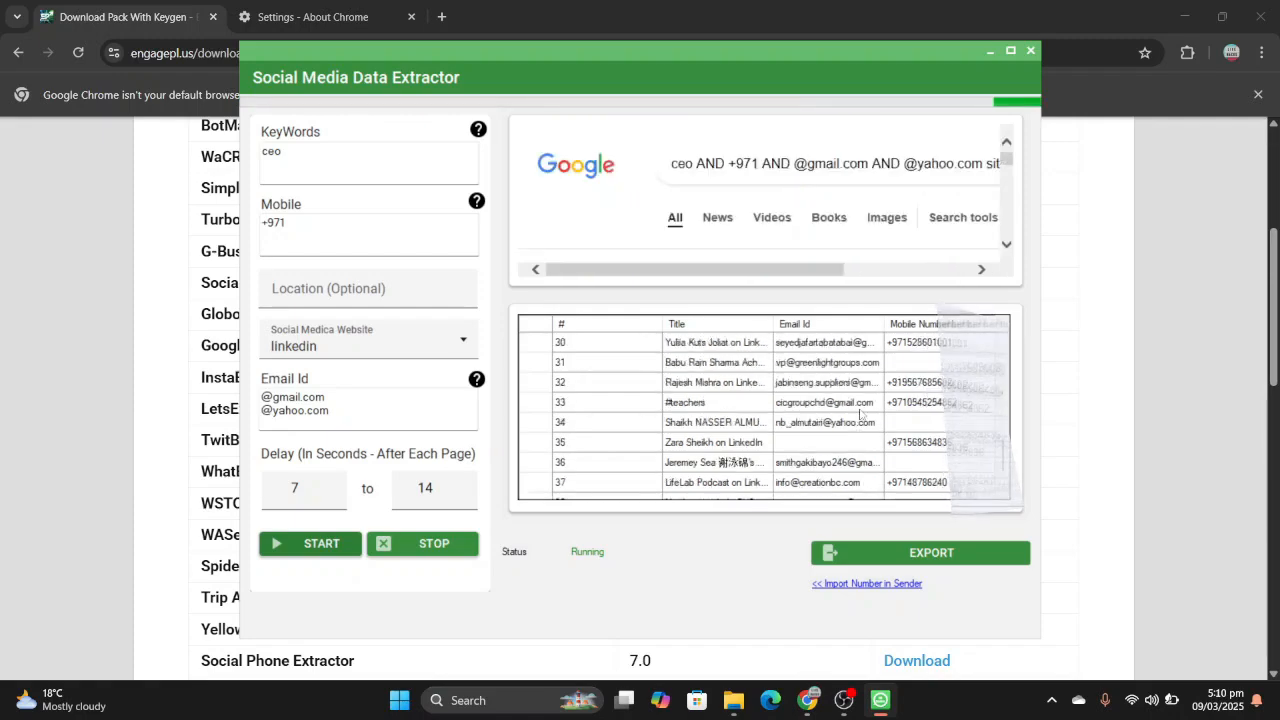
- Stop the LinkedIn extraction, view and cancel the Excel export of the collected data, and close Social Media Data Extractor
{"action": "scroll", "coordinate": [860, 413], "scroll_direction": "up", "scroll_amount": 4}
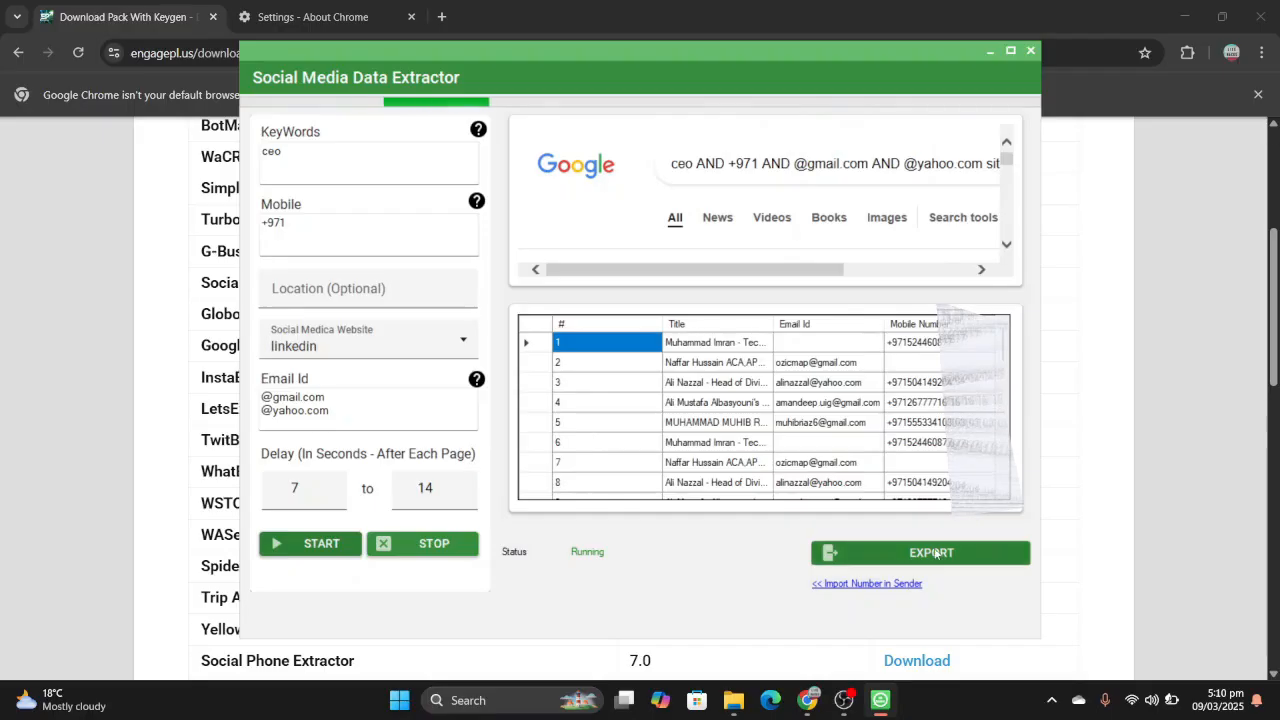
{"action": "left_click", "coordinate": [457, 547]}
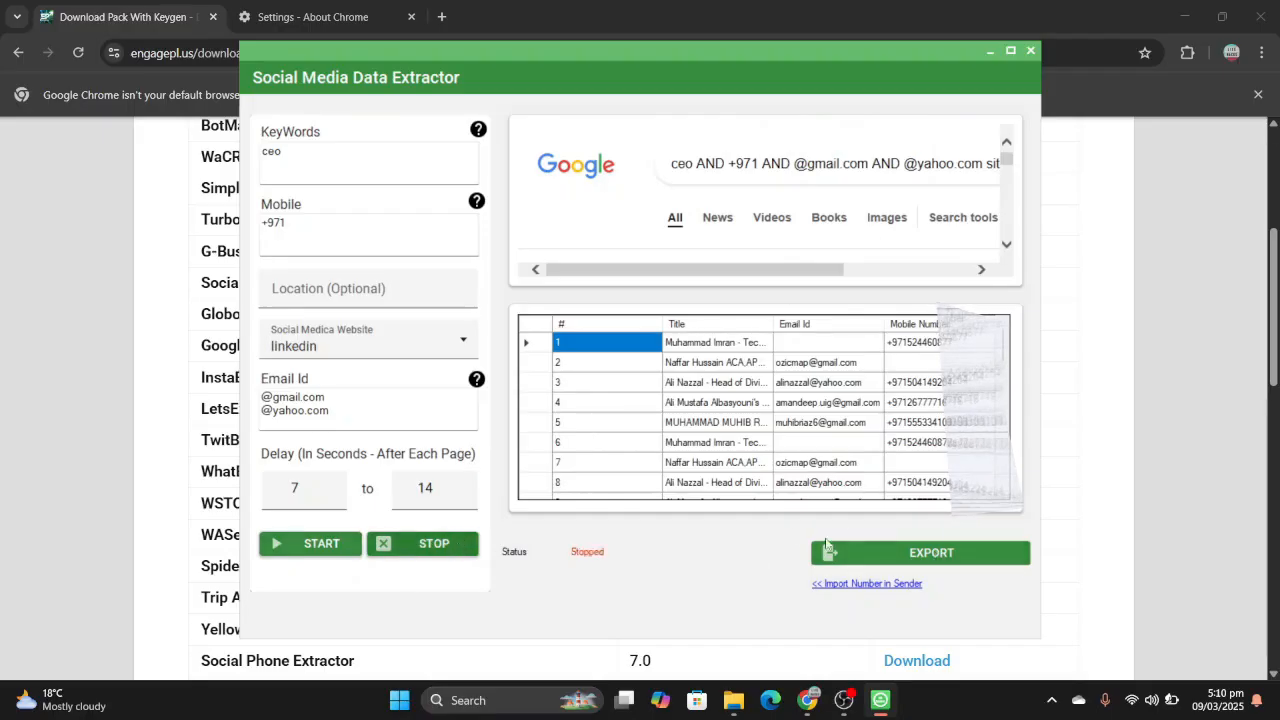
{"action": "left_click", "coordinate": [943, 552]}
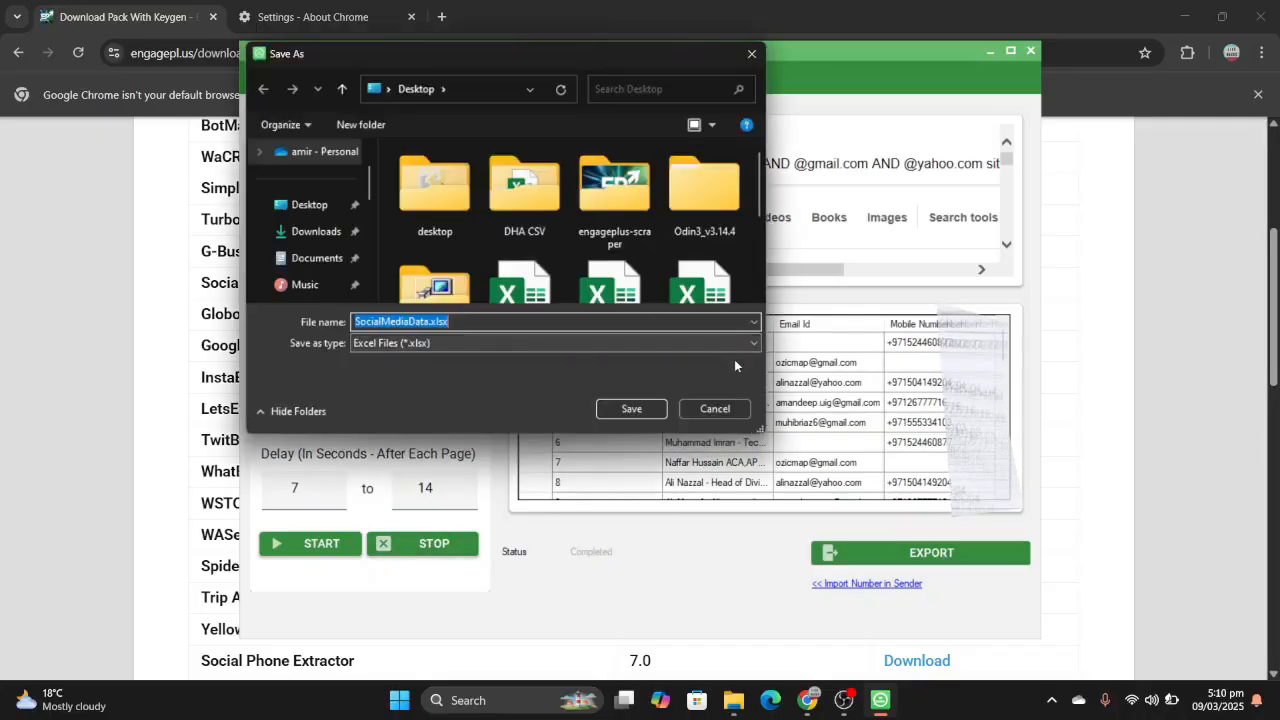
{"action": "left_click", "coordinate": [761, 58]}
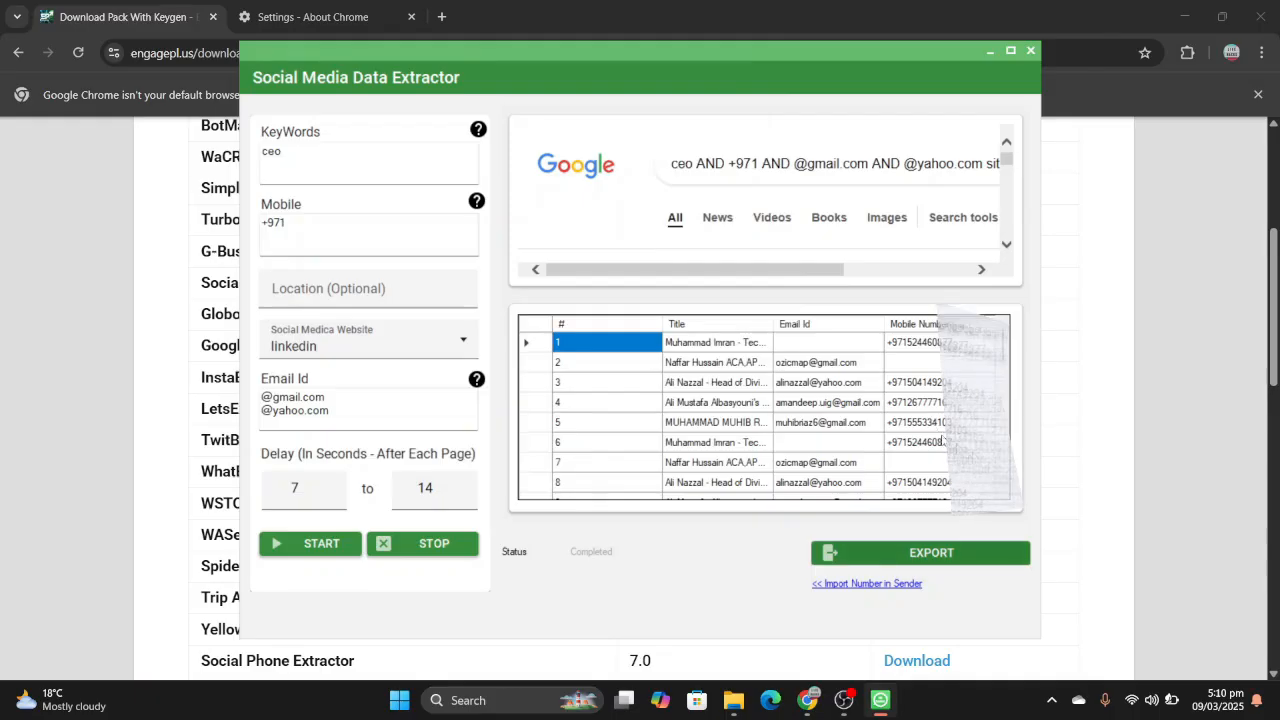
{"action": "left_click", "coordinate": [1031, 51]}
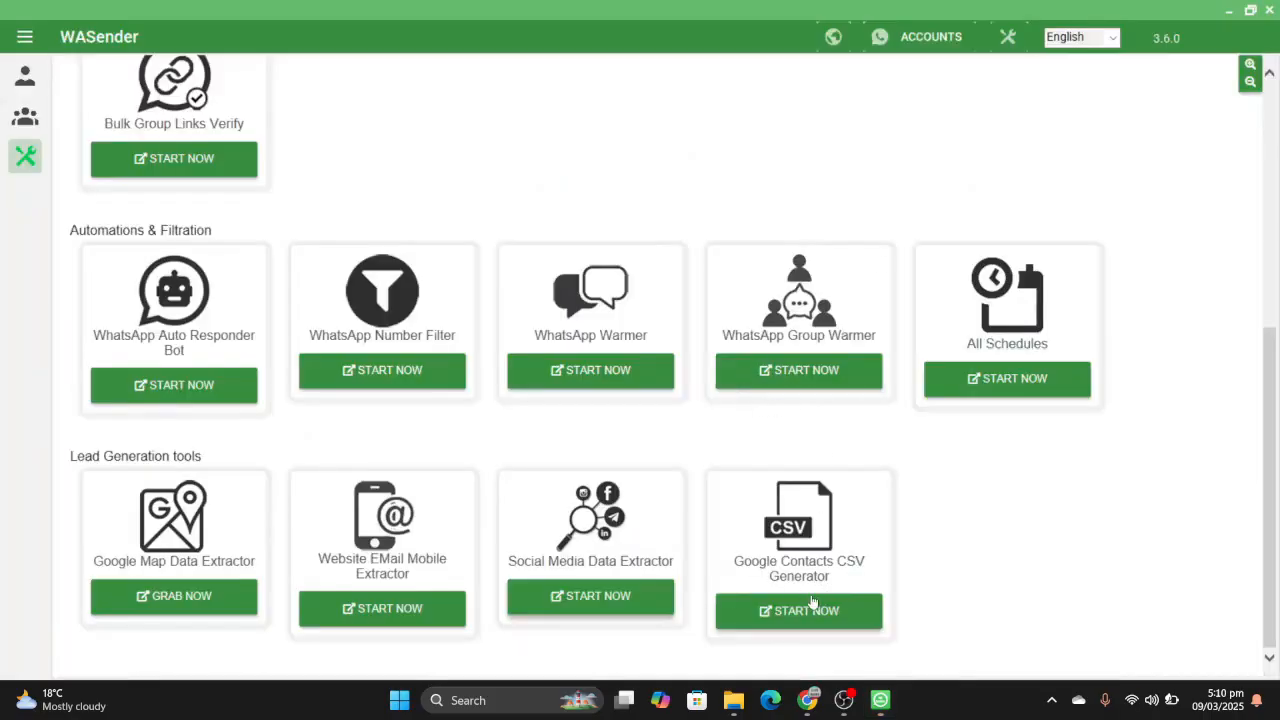
- Open Google Contacts CSV Generator and load the numbers from Label_Extract_All_Numbers_from_Label_Lead_275.xlsx in the 0911-275 folder
{"action": "left_click", "coordinate": [809, 610]}
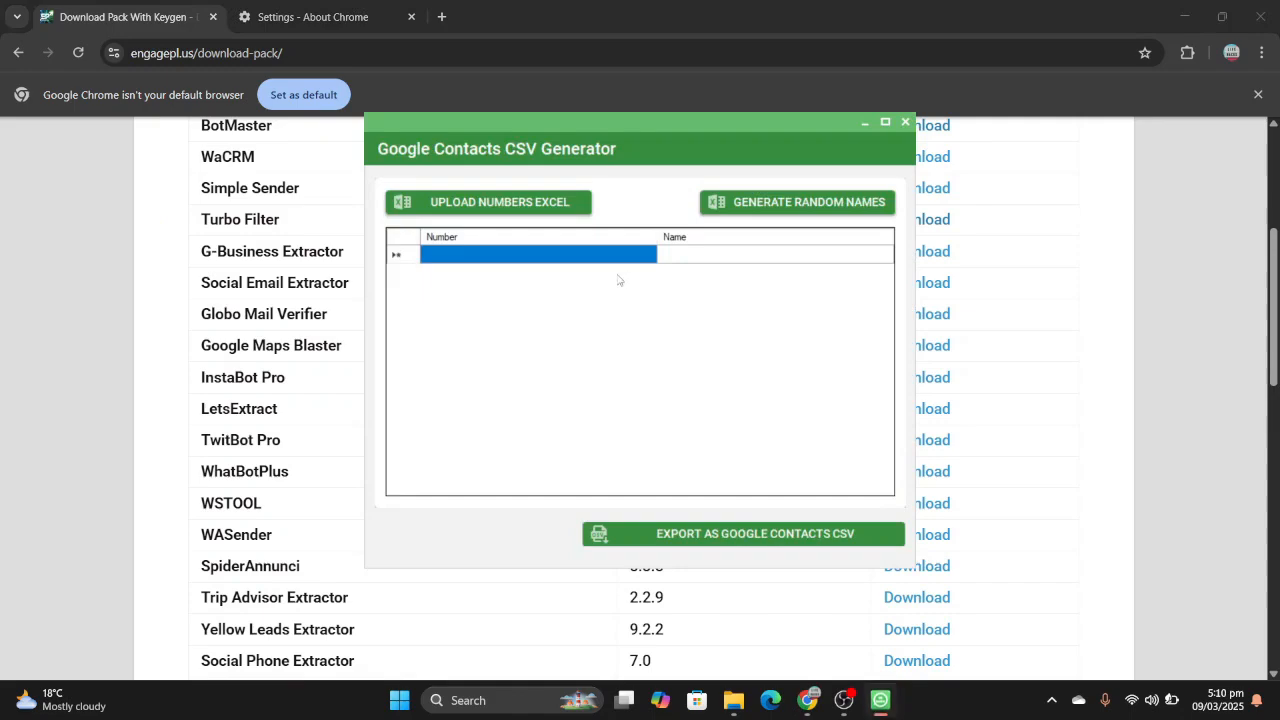
{"action": "left_click", "coordinate": [541, 205]}
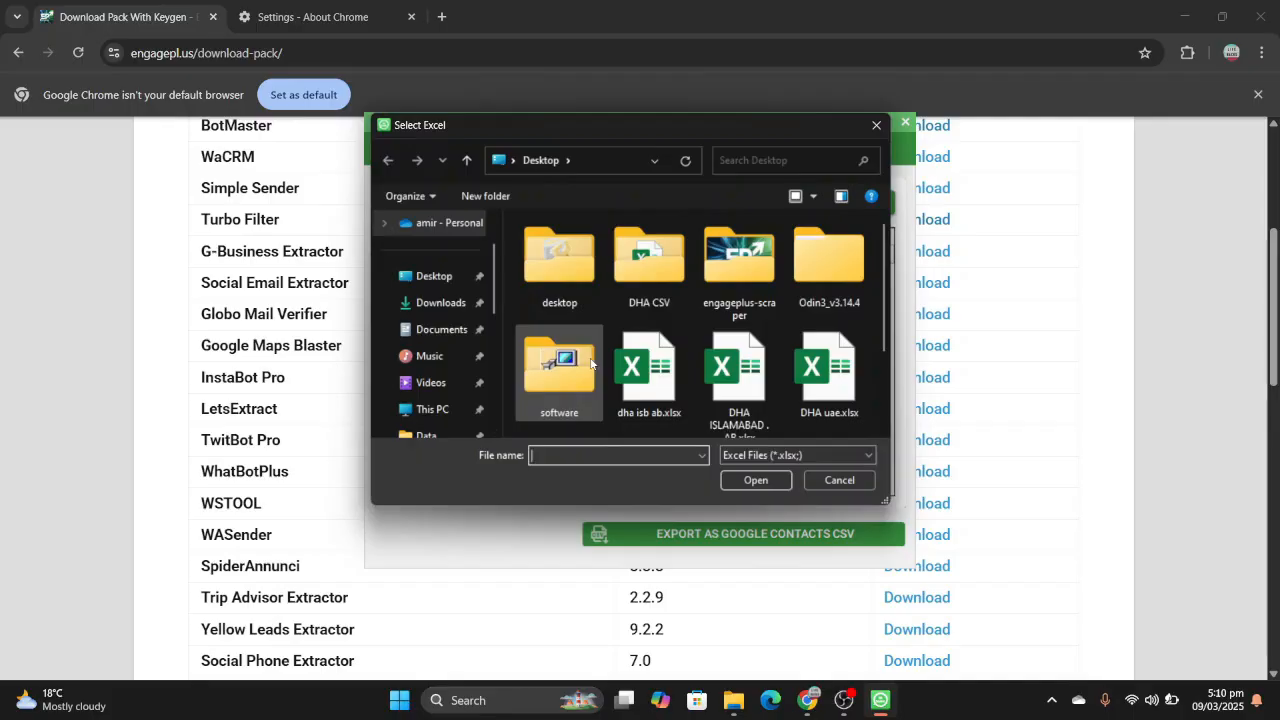
{"action": "double_click", "coordinate": [547, 275]}
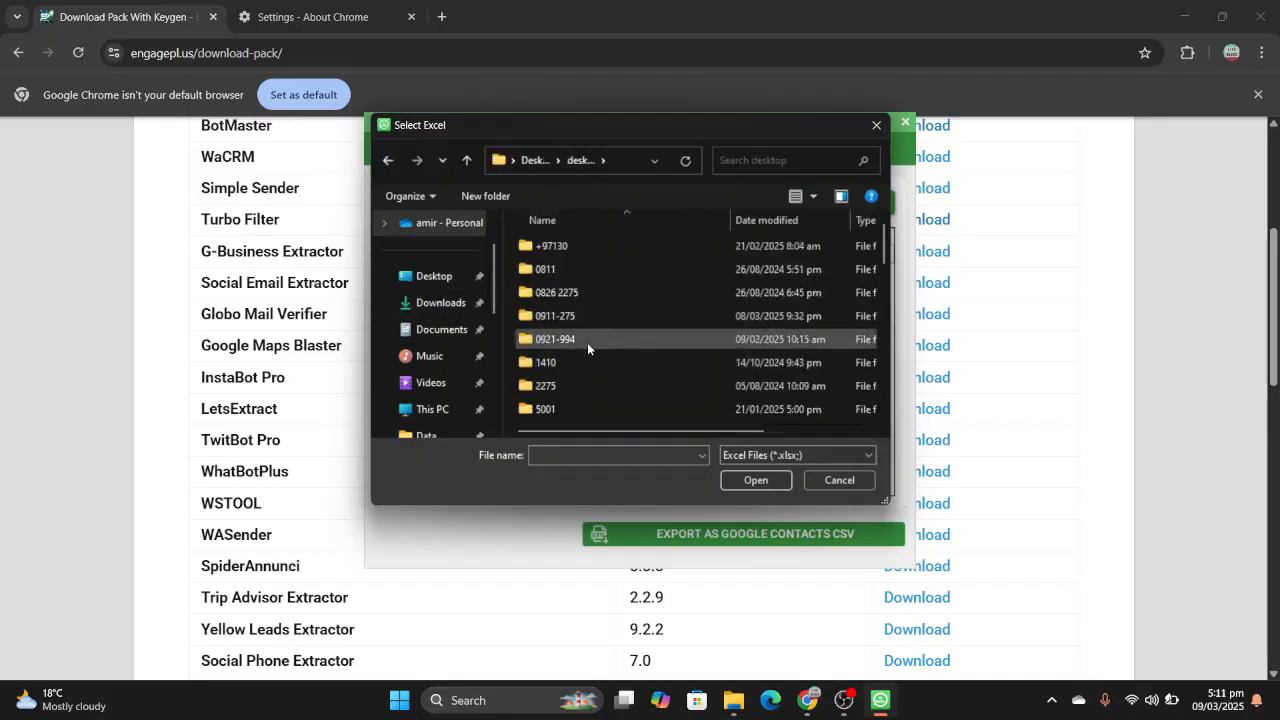
{"action": "double_click", "coordinate": [594, 316]}
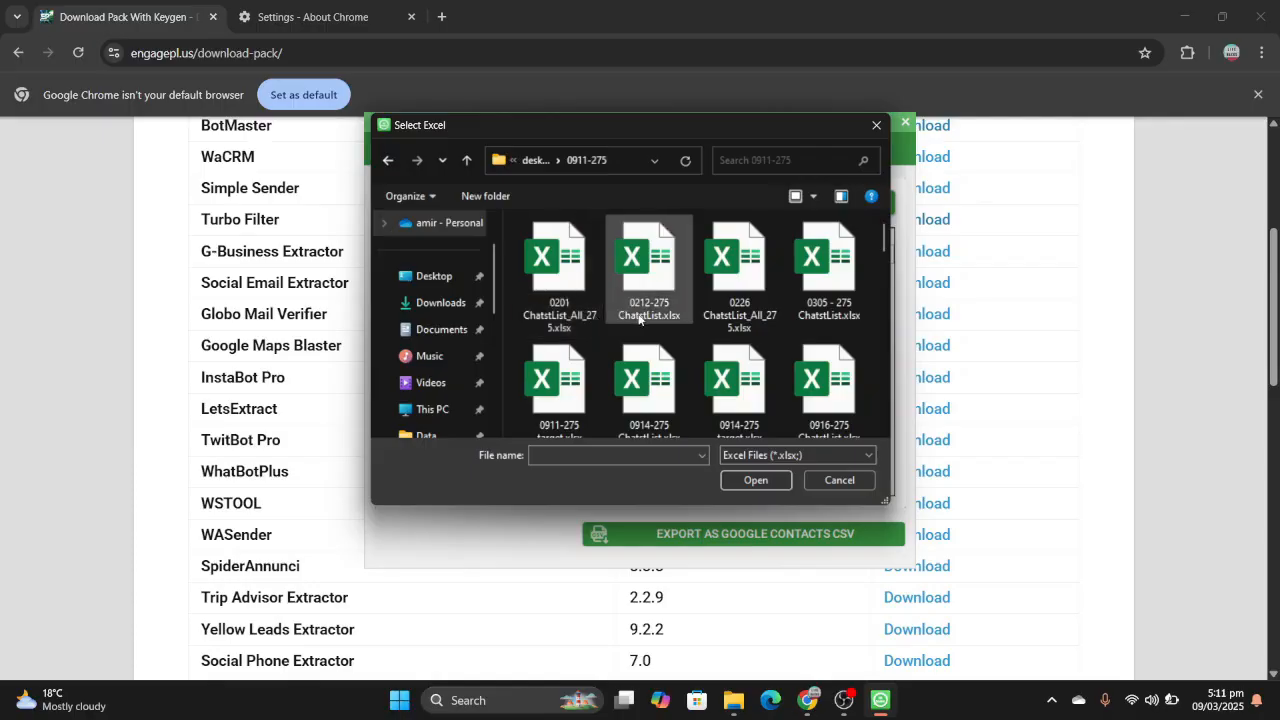
{"action": "scroll", "coordinate": [639, 318], "scroll_direction": "down", "scroll_amount": 10}
{"action": "left_click", "coordinate": [746, 381]}
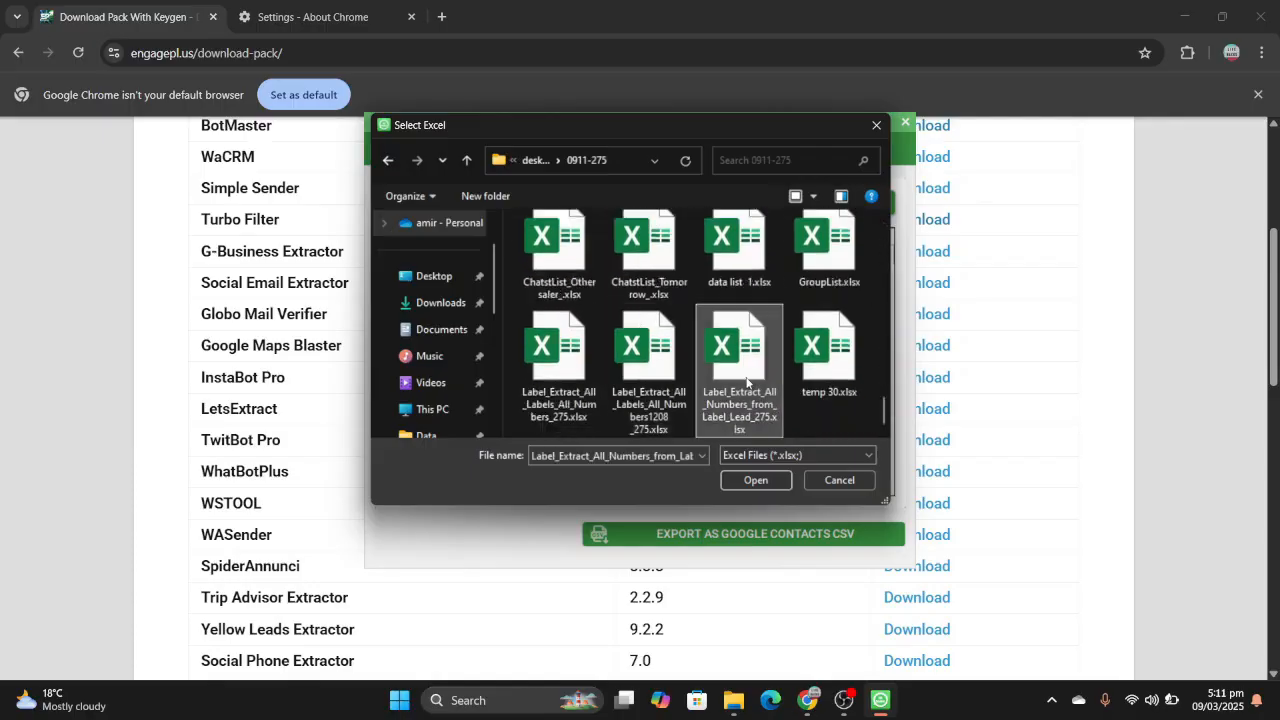
{"action": "left_click", "coordinate": [778, 486]}
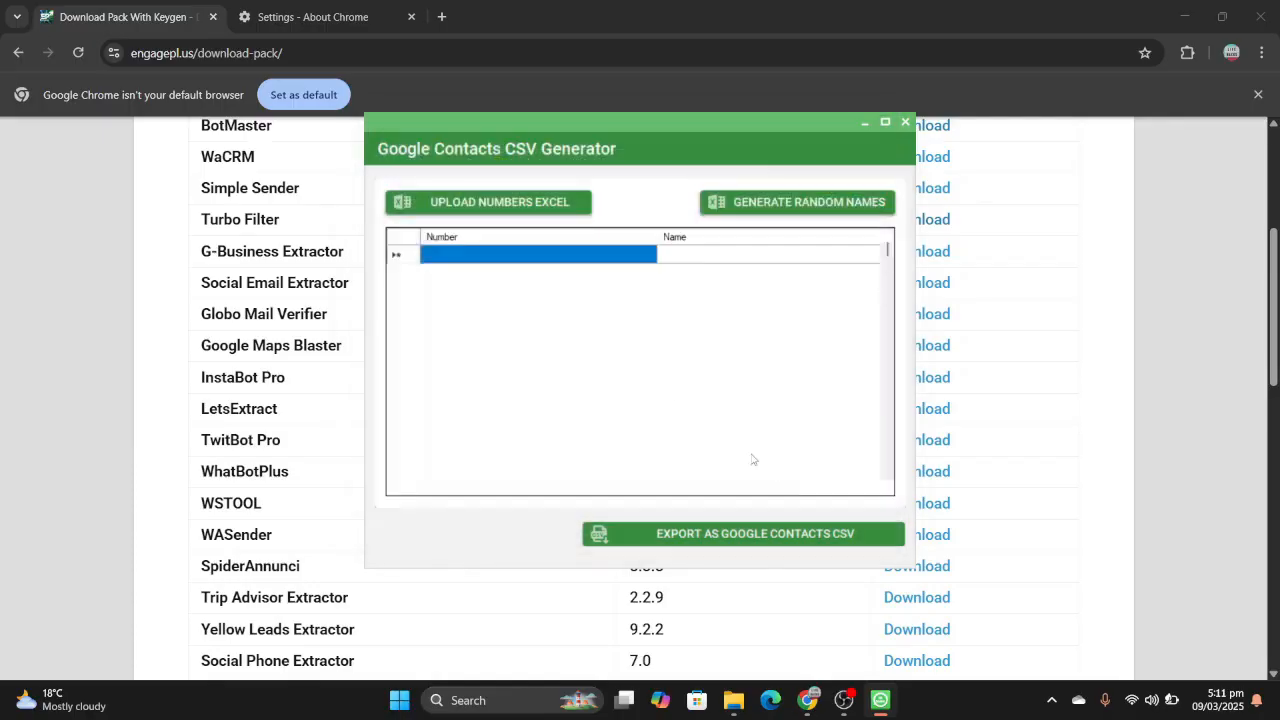
- View the Generate Random Names options, dismiss them without generating, and close Google Contacts CSV Generator
{"action": "left_click", "coordinate": [786, 205]}
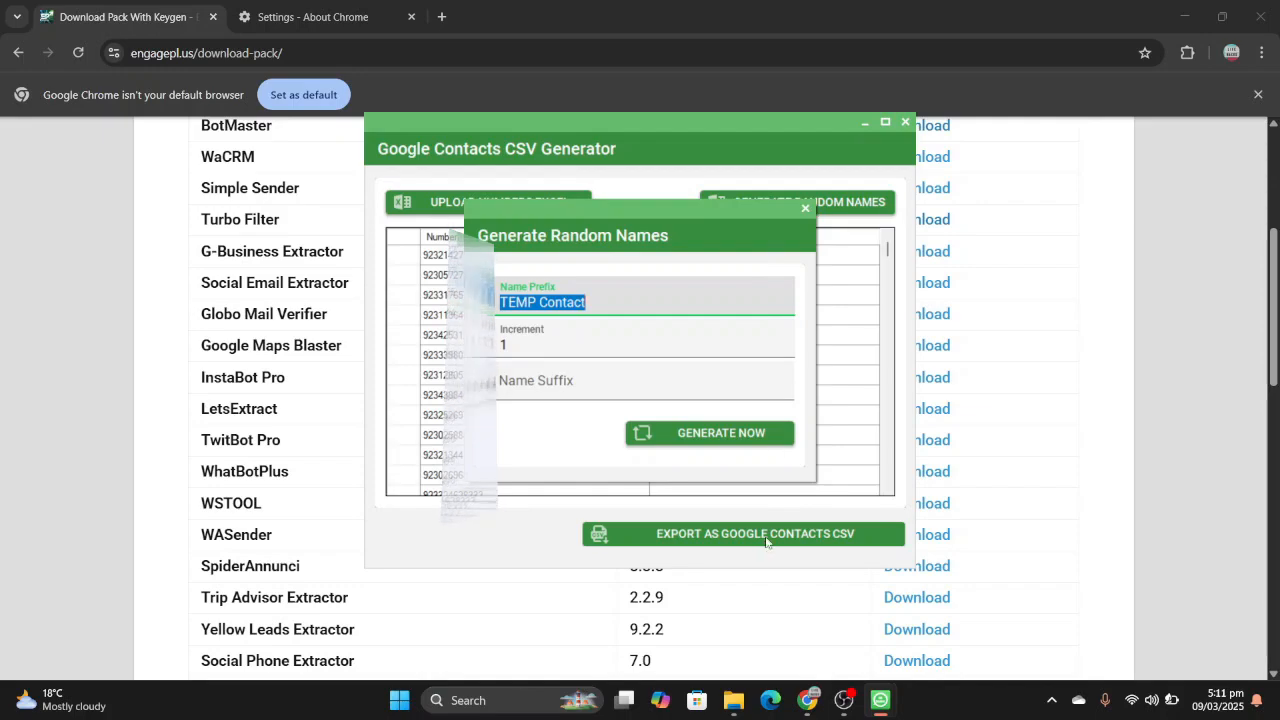
{"action": "left_click", "coordinate": [805, 209]}
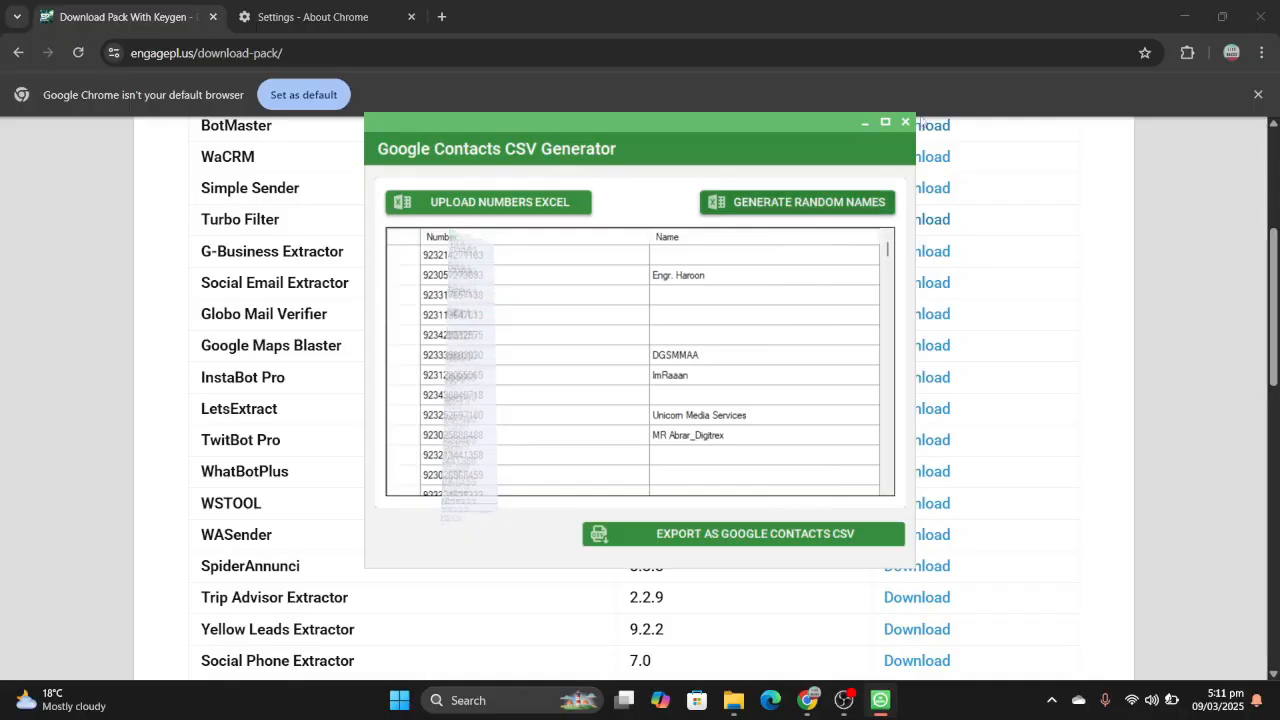
{"action": "left_click", "coordinate": [905, 122]}
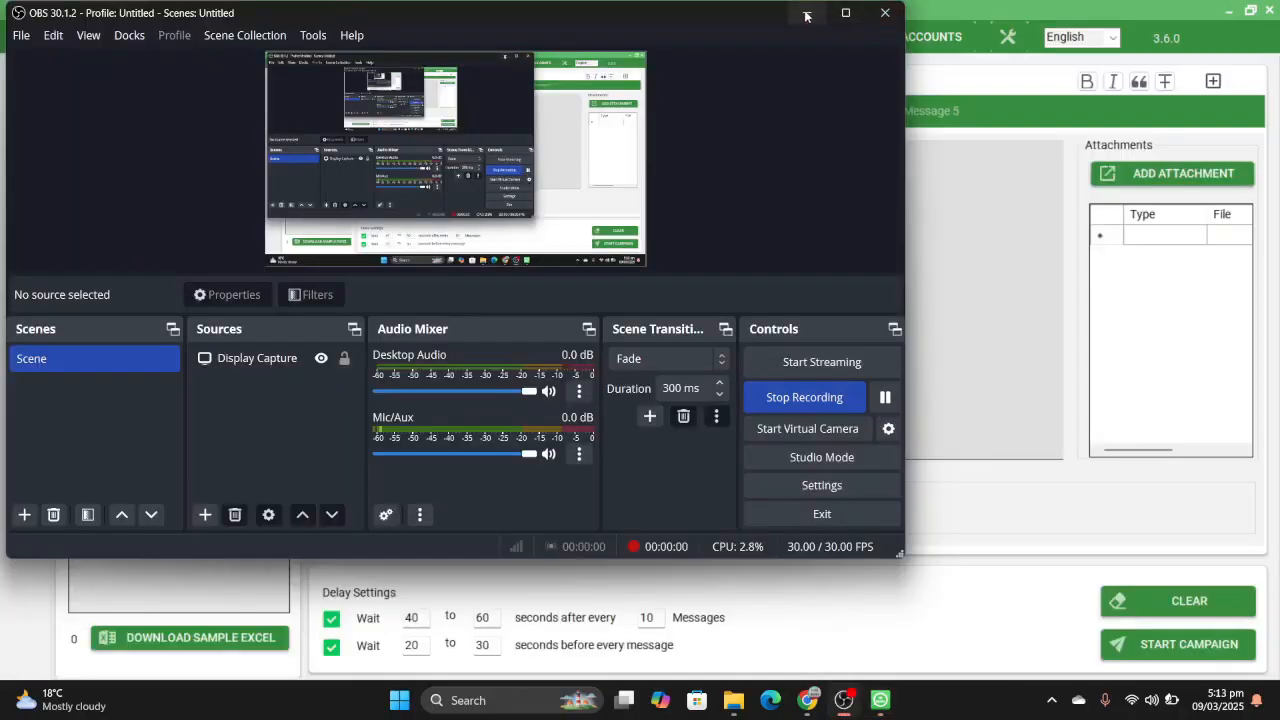
- Minimize WASender and look through the software list on the Download Pack With Keygen page in Chrome
{"action": "left_click", "coordinate": [805, 15]}
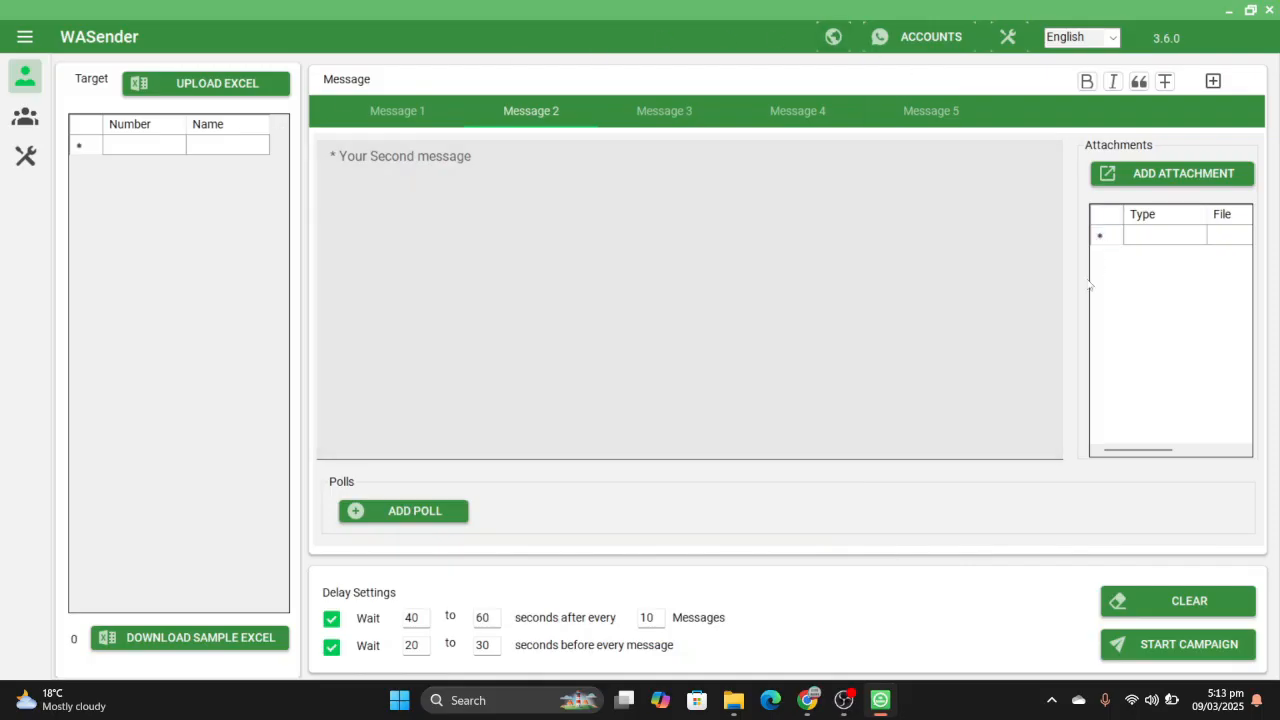
{"action": "left_click", "coordinate": [1231, 12]}
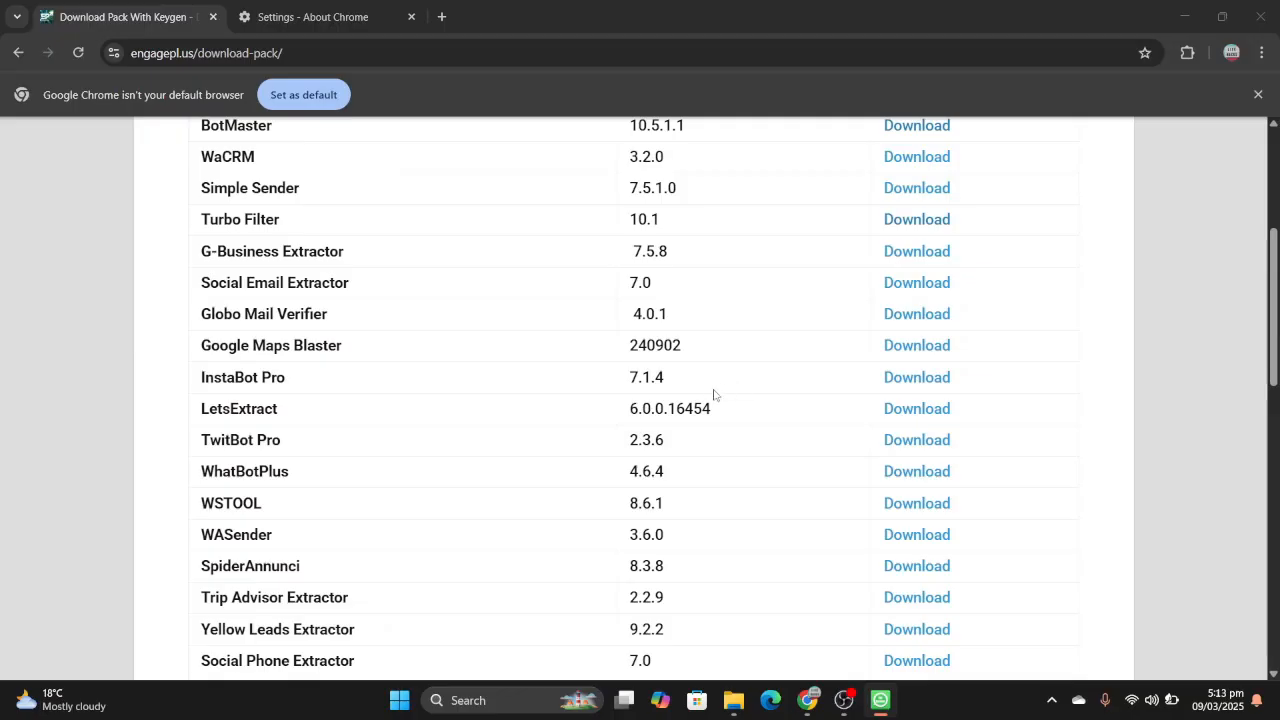
{"action": "scroll", "coordinate": [714, 394], "scroll_direction": "up", "scroll_amount": 3}
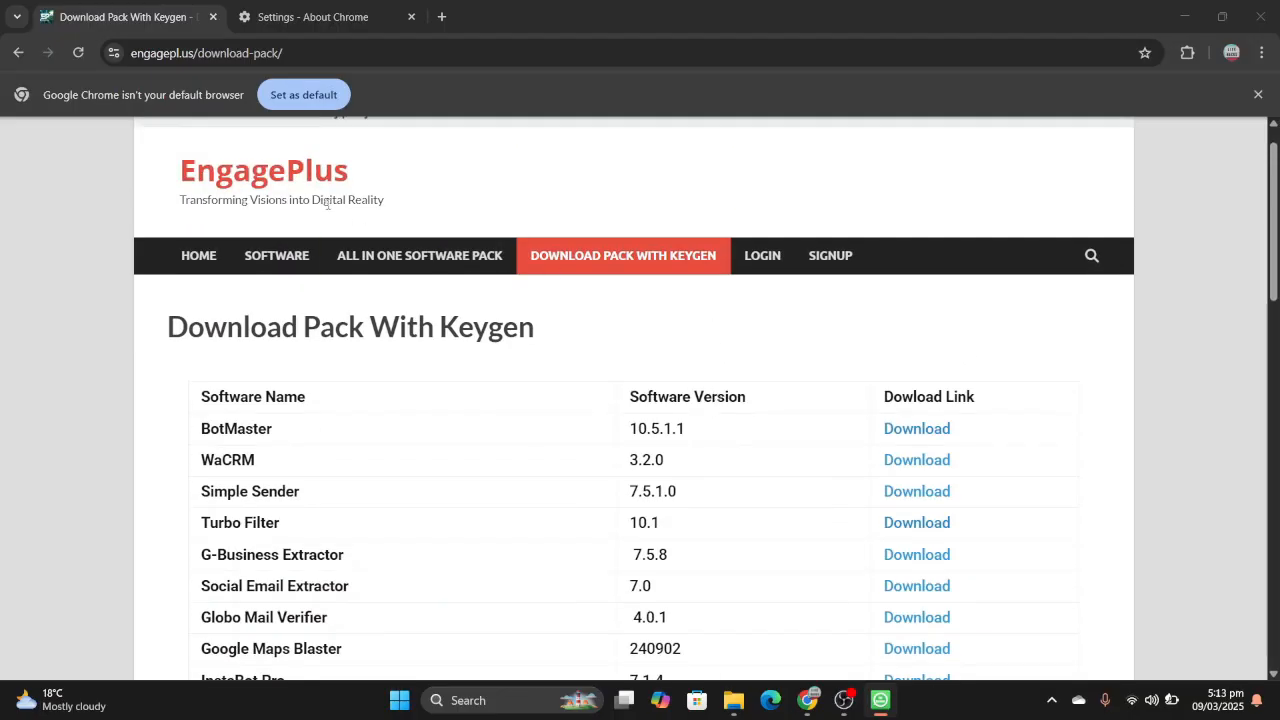
{"action": "scroll", "coordinate": [849, 534], "scroll_direction": "down", "scroll_amount": 6}
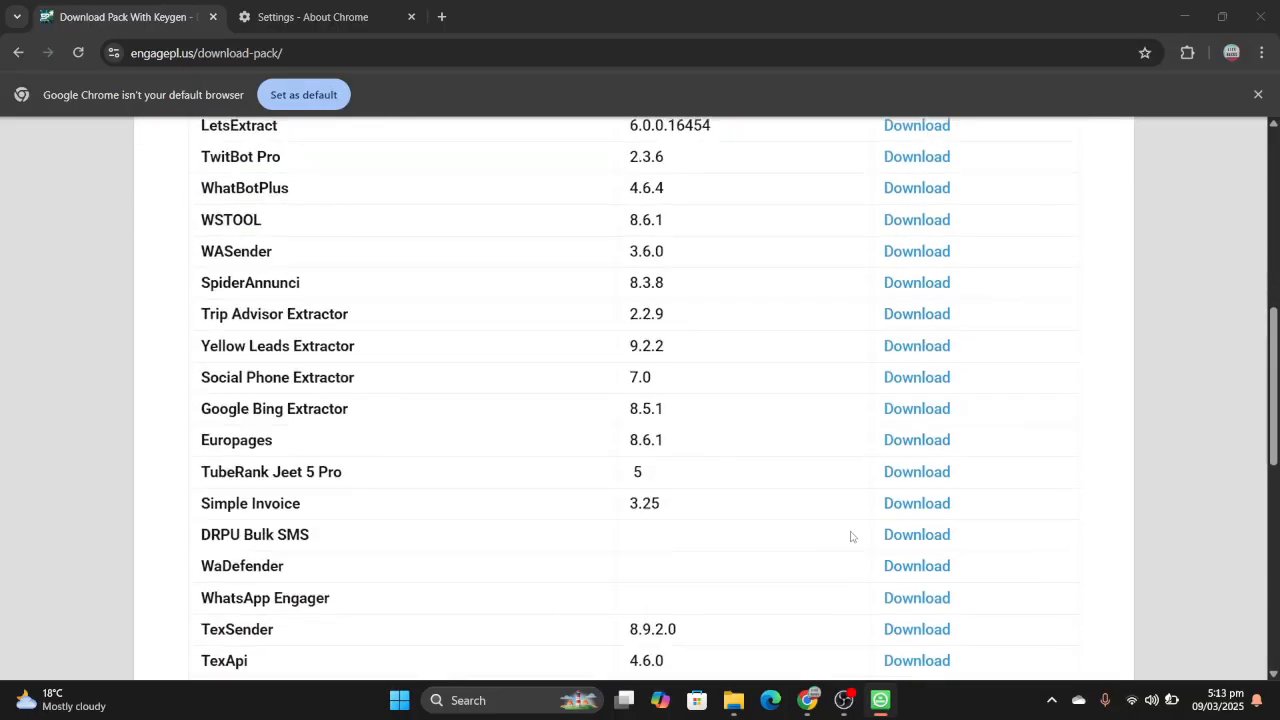
{"action": "scroll", "coordinate": [851, 536], "scroll_direction": "up", "scroll_amount": 6}
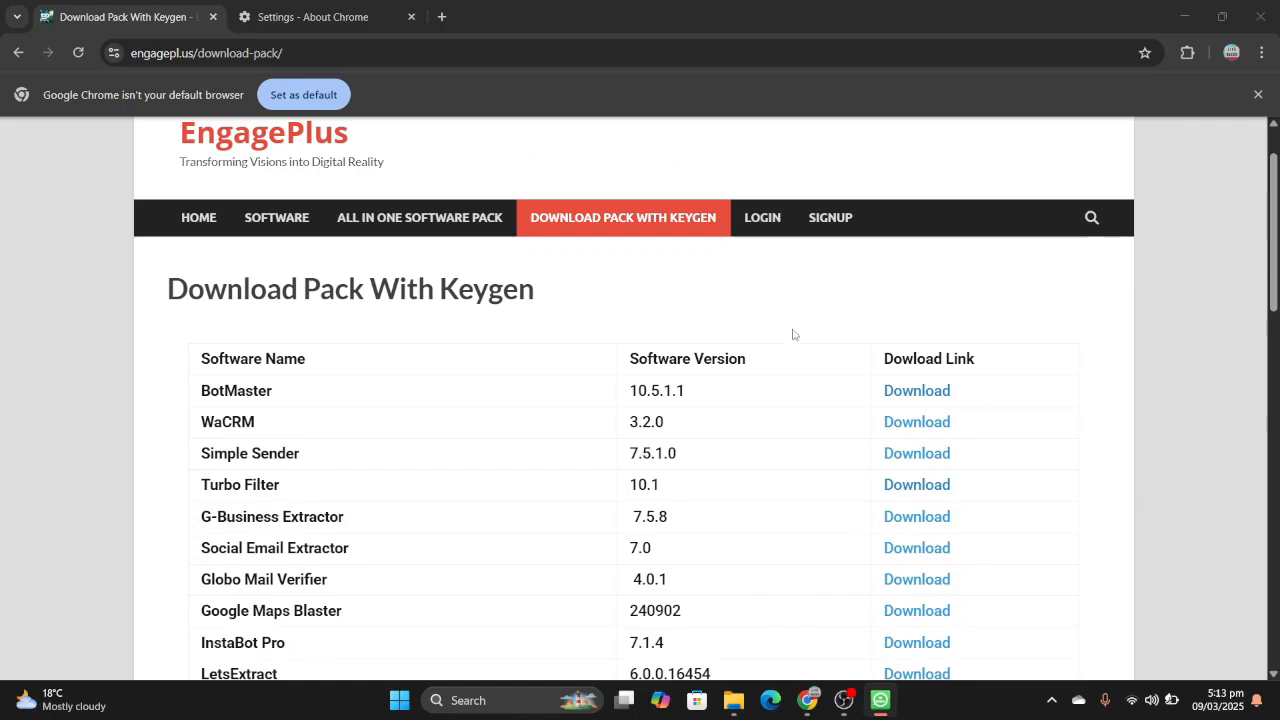
{"action": "scroll", "coordinate": [795, 330], "scroll_direction": "down", "scroll_amount": 3}
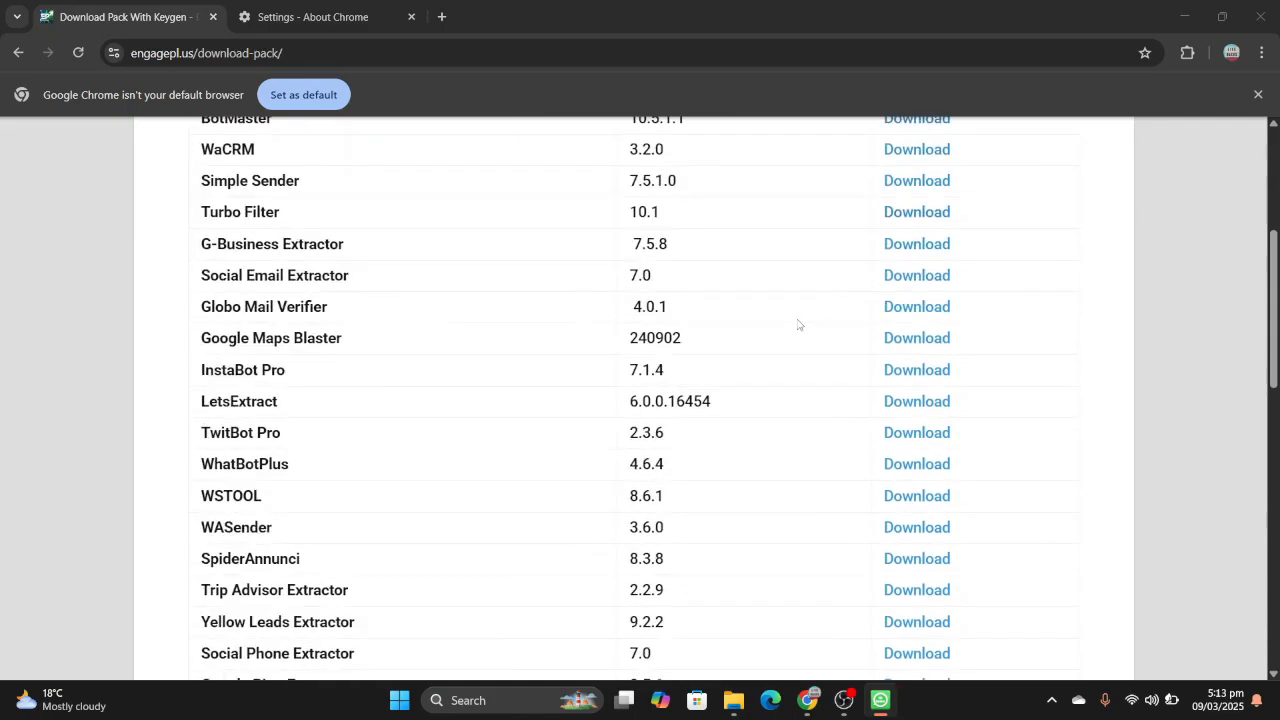
{"action": "scroll", "coordinate": [798, 324], "scroll_direction": "down", "scroll_amount": 10}
{"action": "scroll", "coordinate": [798, 324], "scroll_direction": "up", "scroll_amount": 4}
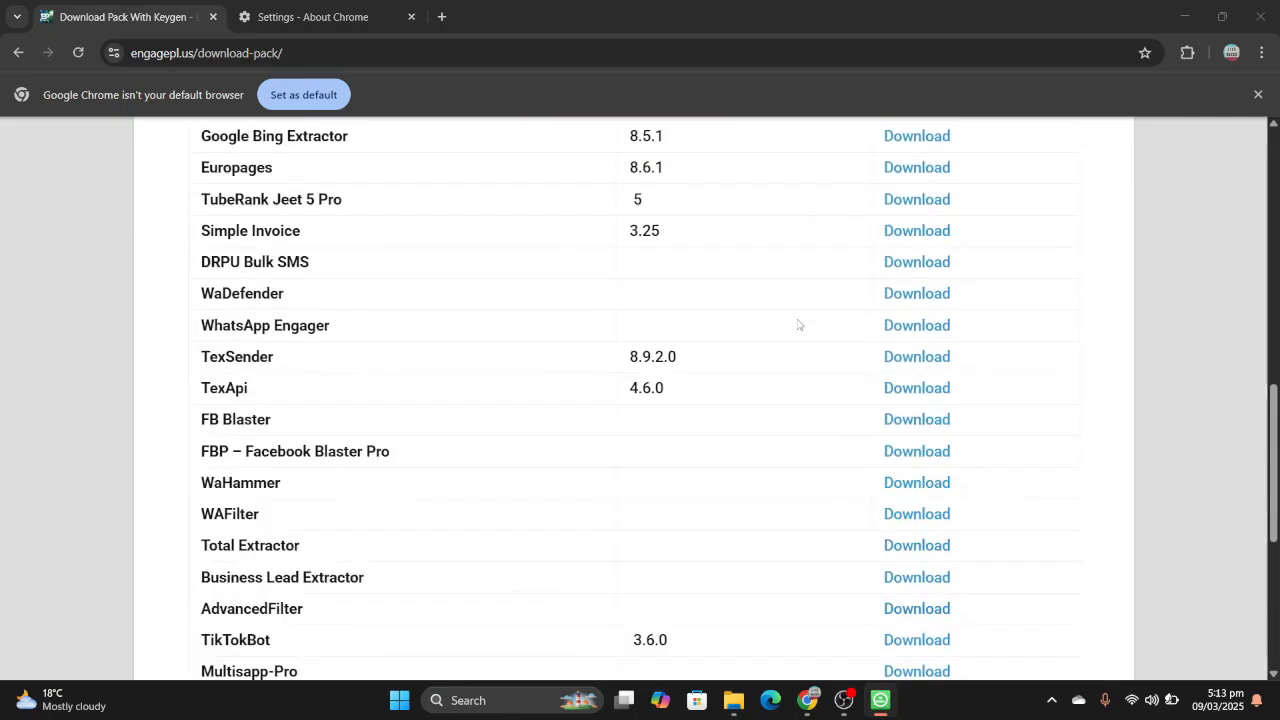
{"action": "scroll", "coordinate": [798, 324], "scroll_direction": "up", "scroll_amount": 8}
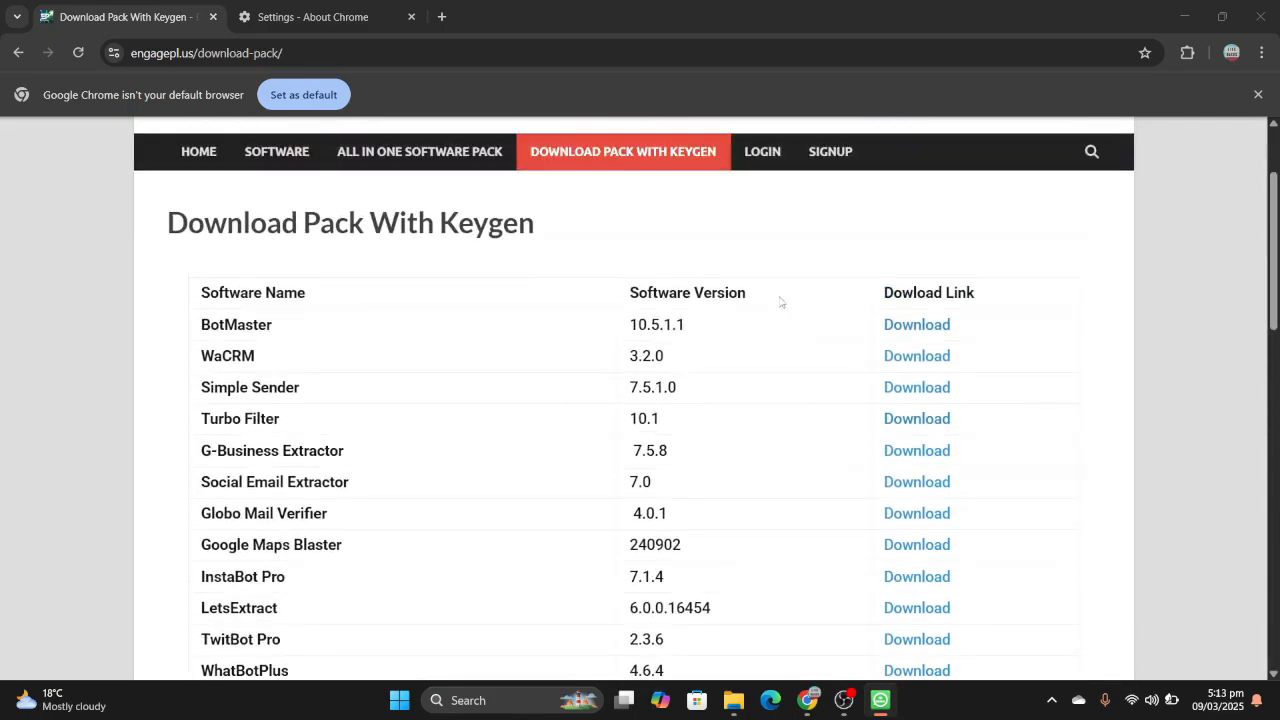
- Open the EngagePlus All In One Software Pack page and look over its subscription packs and downloads
{"action": "left_click", "coordinate": [460, 147]}
{"action": "scroll", "coordinate": [746, 375], "scroll_direction": "down", "scroll_amount": 5}
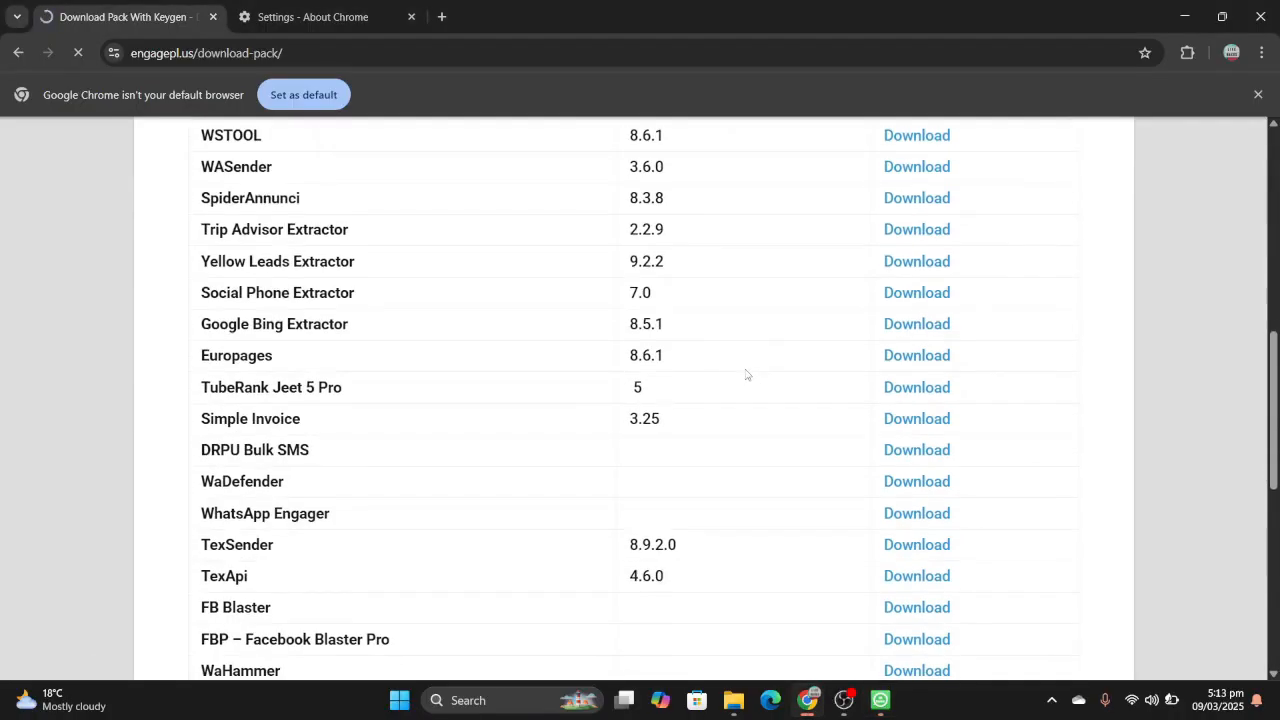
{"action": "scroll", "coordinate": [746, 375], "scroll_direction": "down", "scroll_amount": 8}
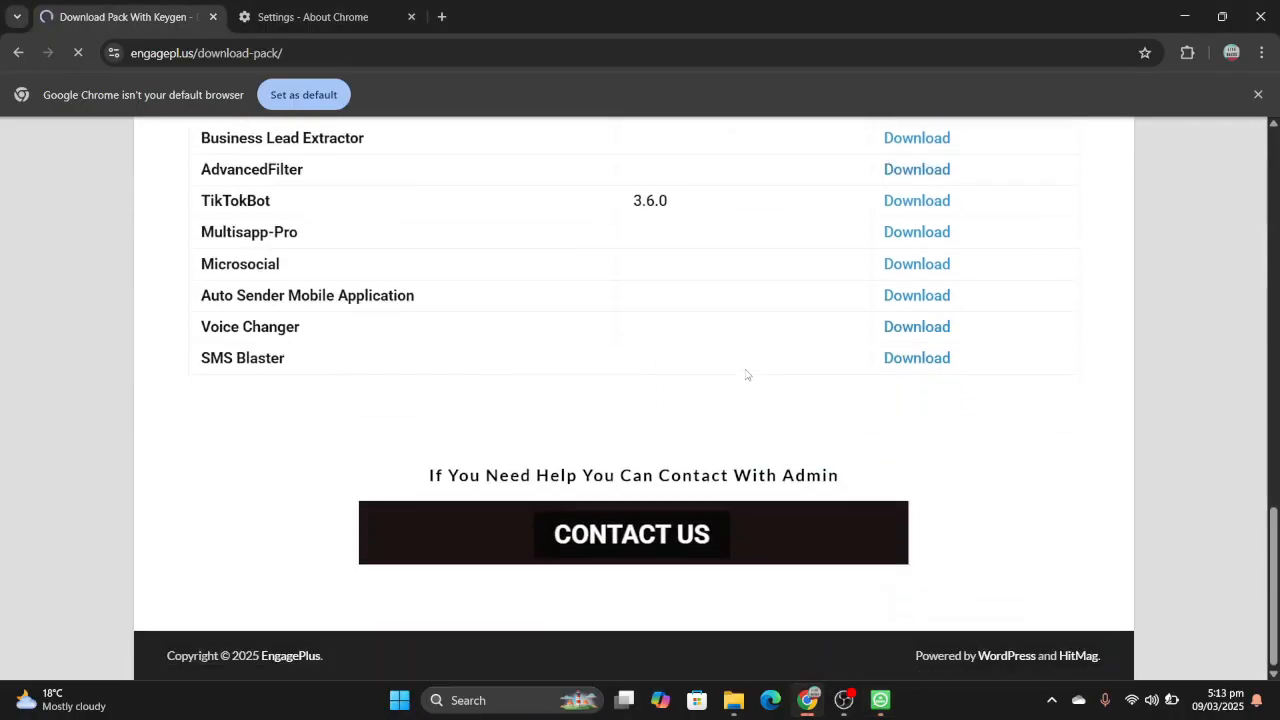
{"action": "scroll", "coordinate": [746, 375], "scroll_direction": "down", "scroll_amount": 20}
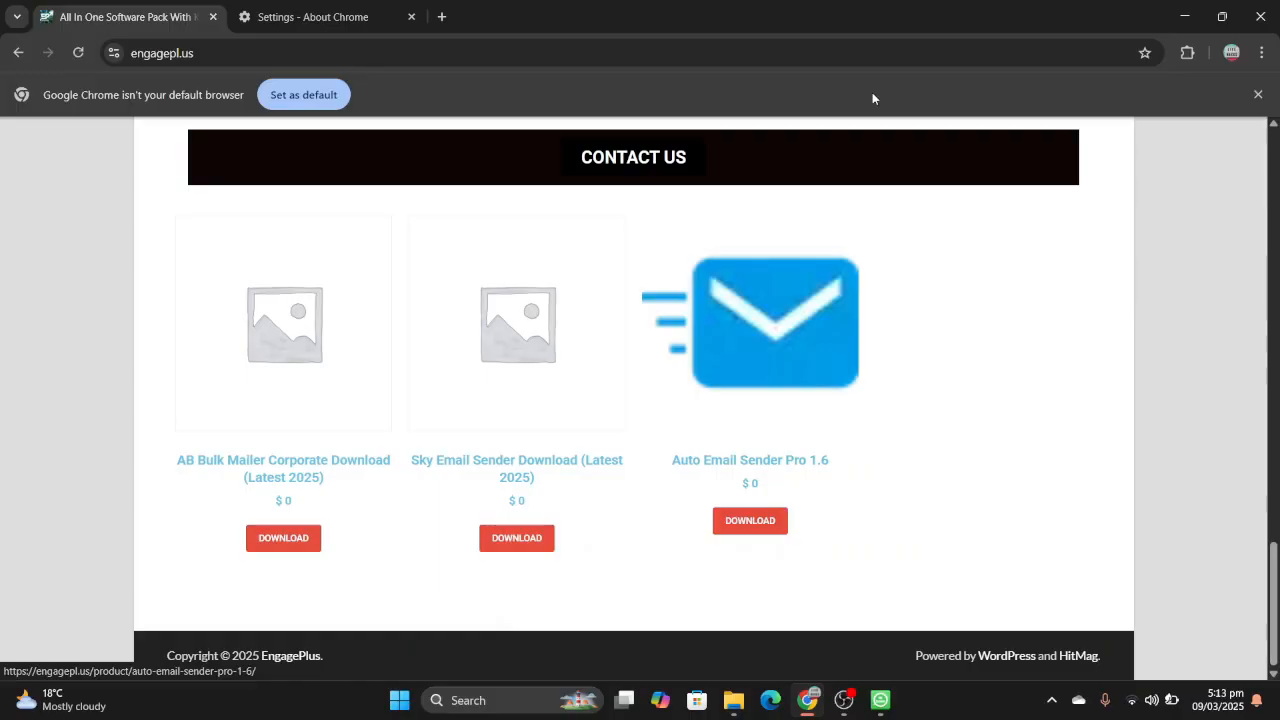
{"action": "scroll", "coordinate": [605, 288], "scroll_direction": "up", "scroll_amount": 20}
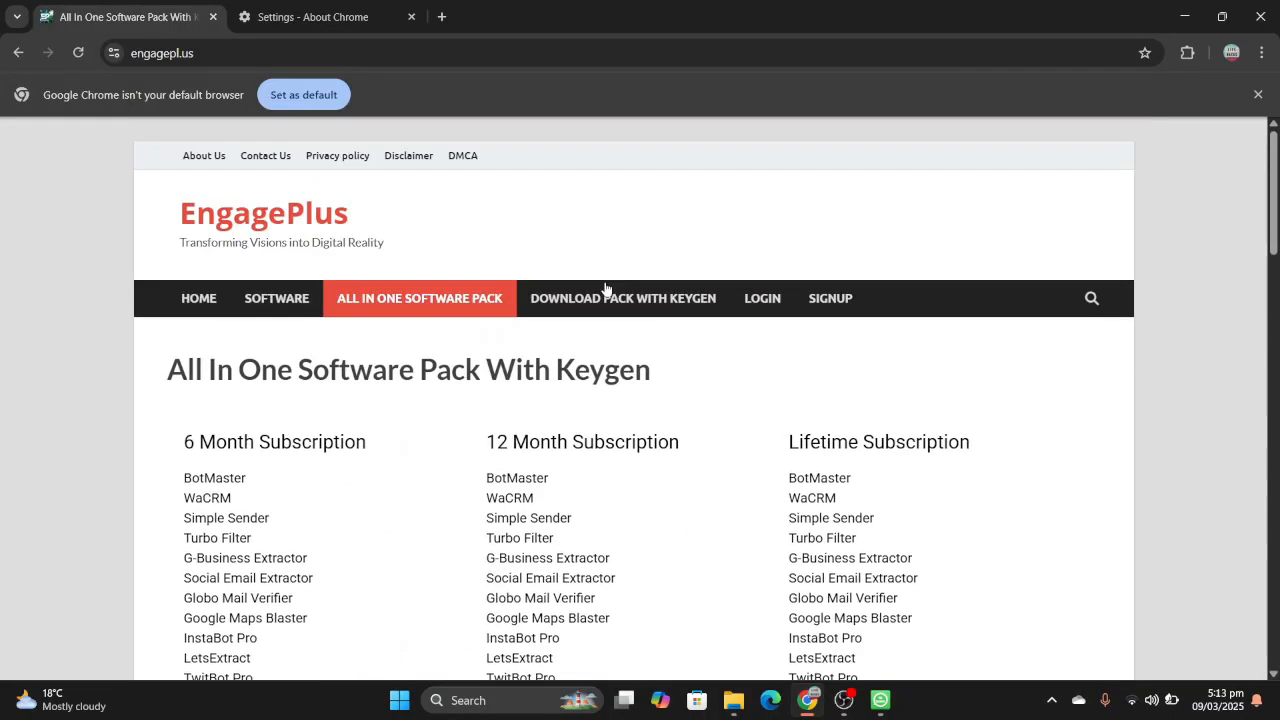
- Return to the Download Pack With Keygen page and review the listed programs and their versions
{"action": "left_click", "coordinate": [645, 299]}
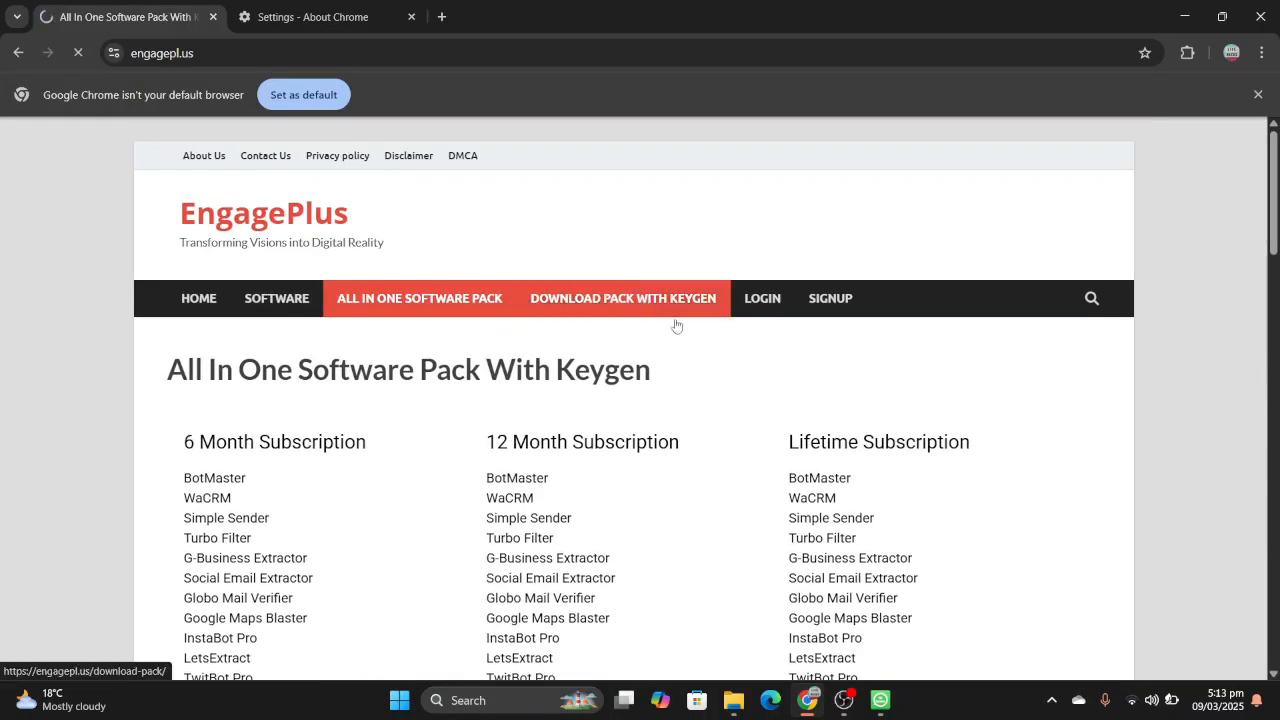
{"action": "scroll", "coordinate": [716, 394], "scroll_direction": "down", "scroll_amount": 10}
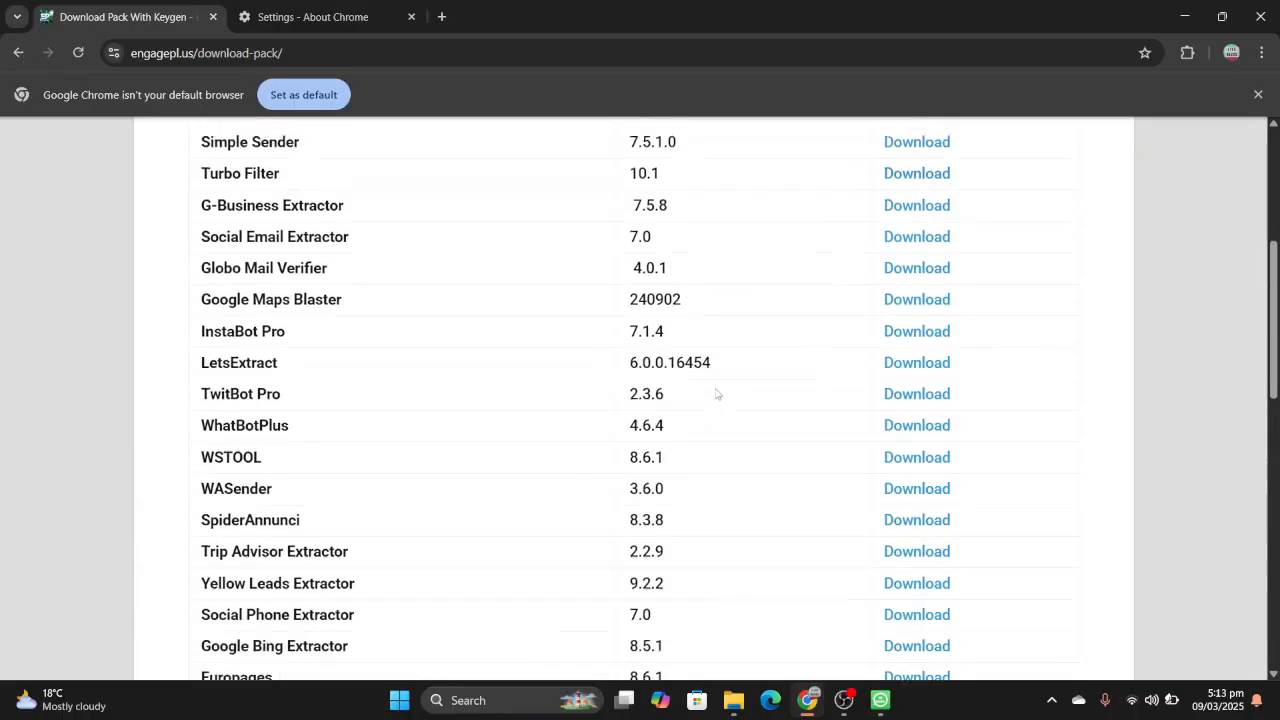
{"action": "scroll", "coordinate": [716, 394], "scroll_direction": "up", "scroll_amount": 10}
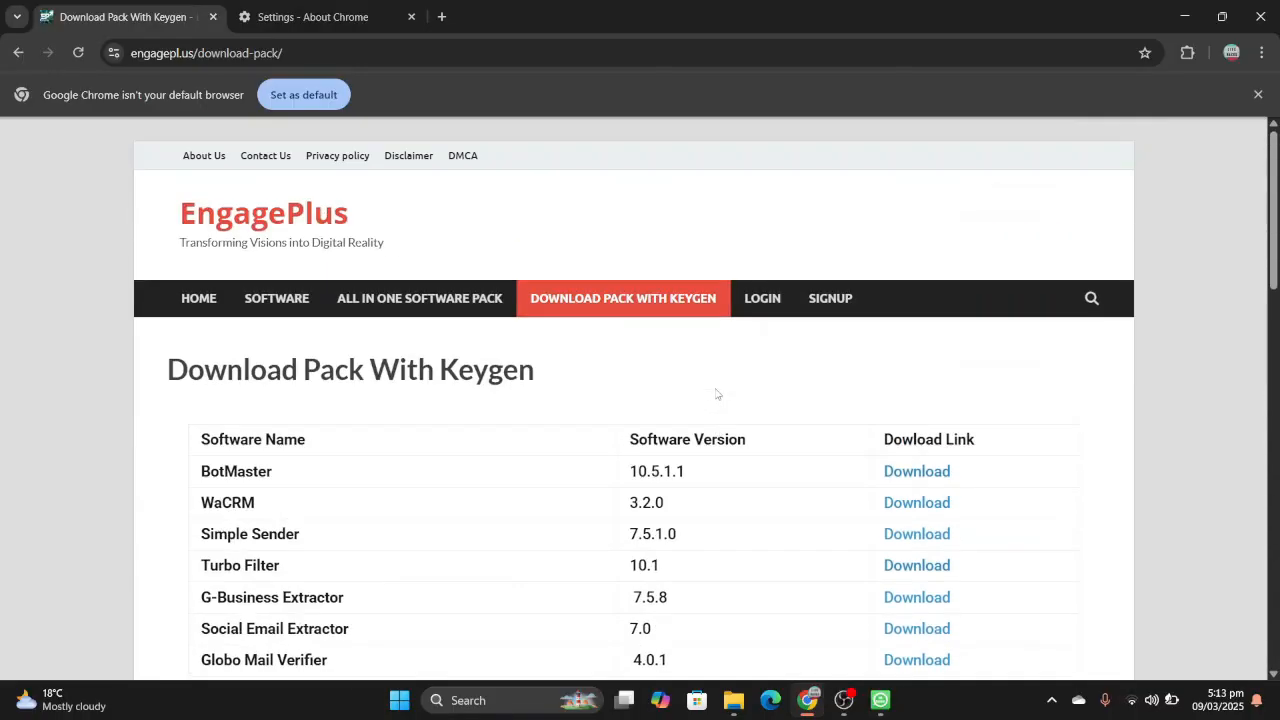
{"action": "scroll", "coordinate": [716, 394], "scroll_direction": "down", "scroll_amount": 4}
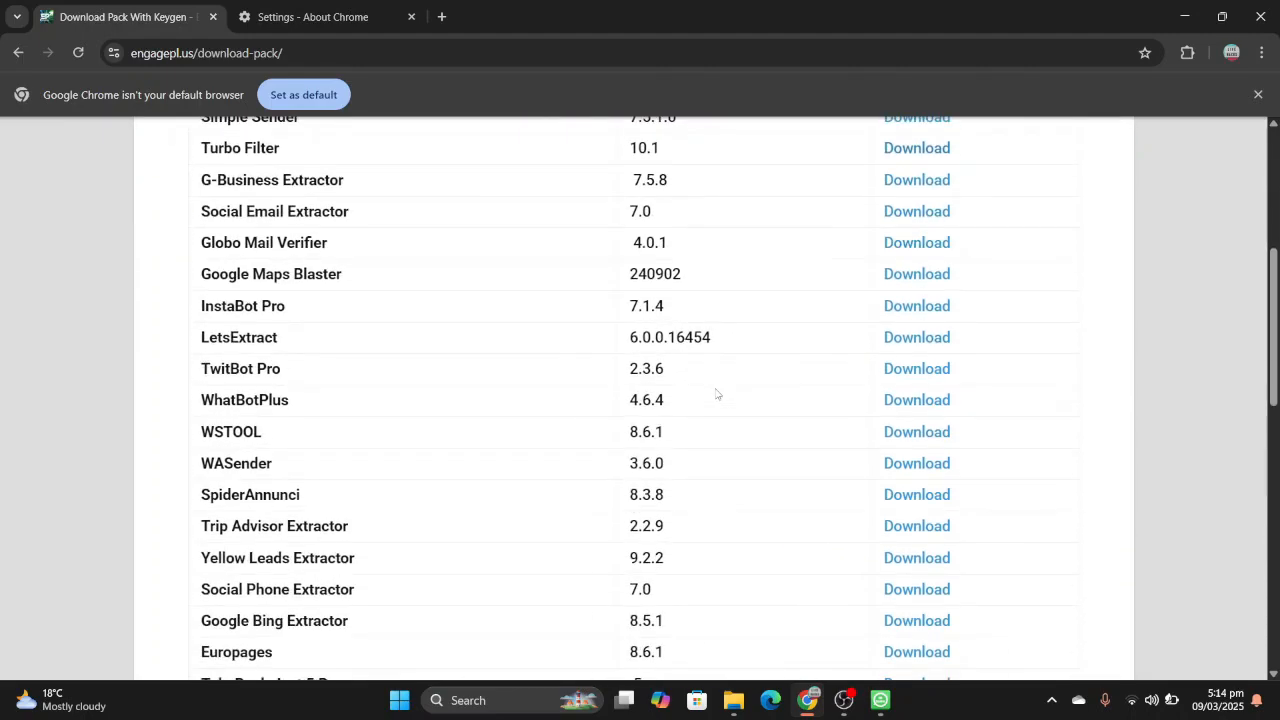
{"action": "scroll", "coordinate": [716, 394], "scroll_direction": "down", "scroll_amount": 3}
{"action": "scroll", "coordinate": [716, 394], "scroll_direction": "up", "scroll_amount": 7}
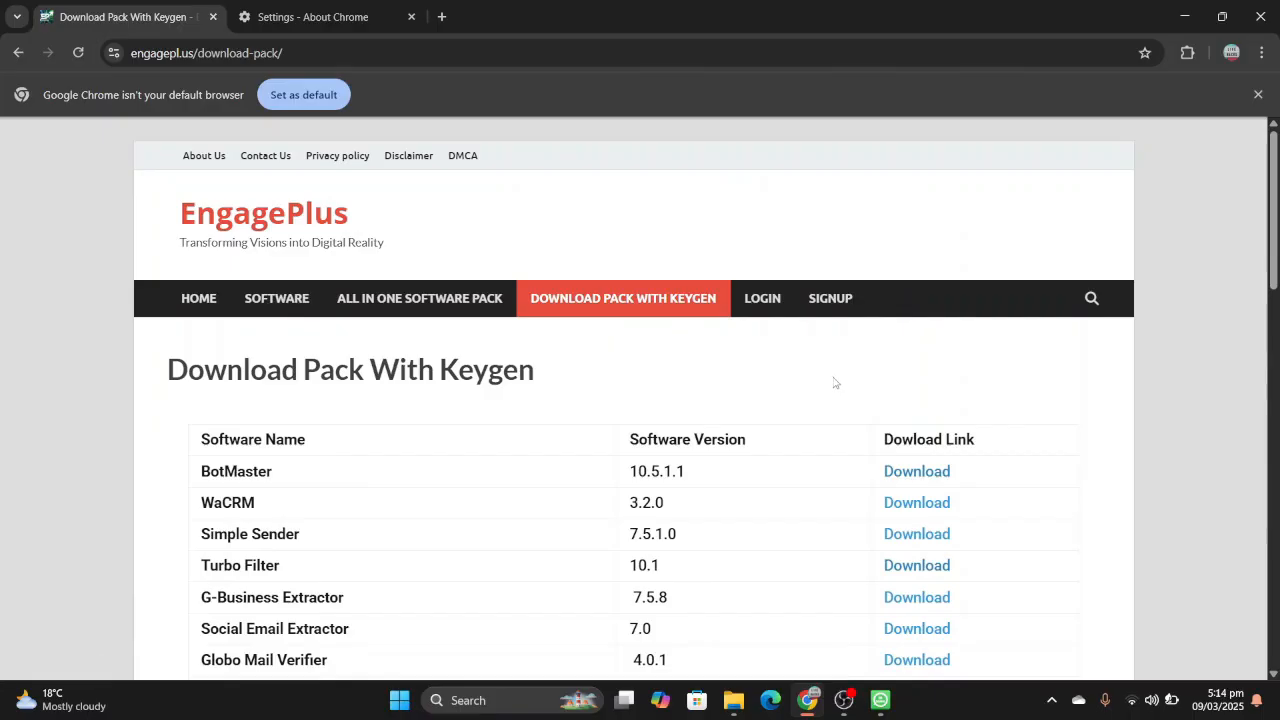
- Open the EngagePlus Software page and look through its course, e-commerce and software resource links
{"action": "left_click", "coordinate": [310, 301]}
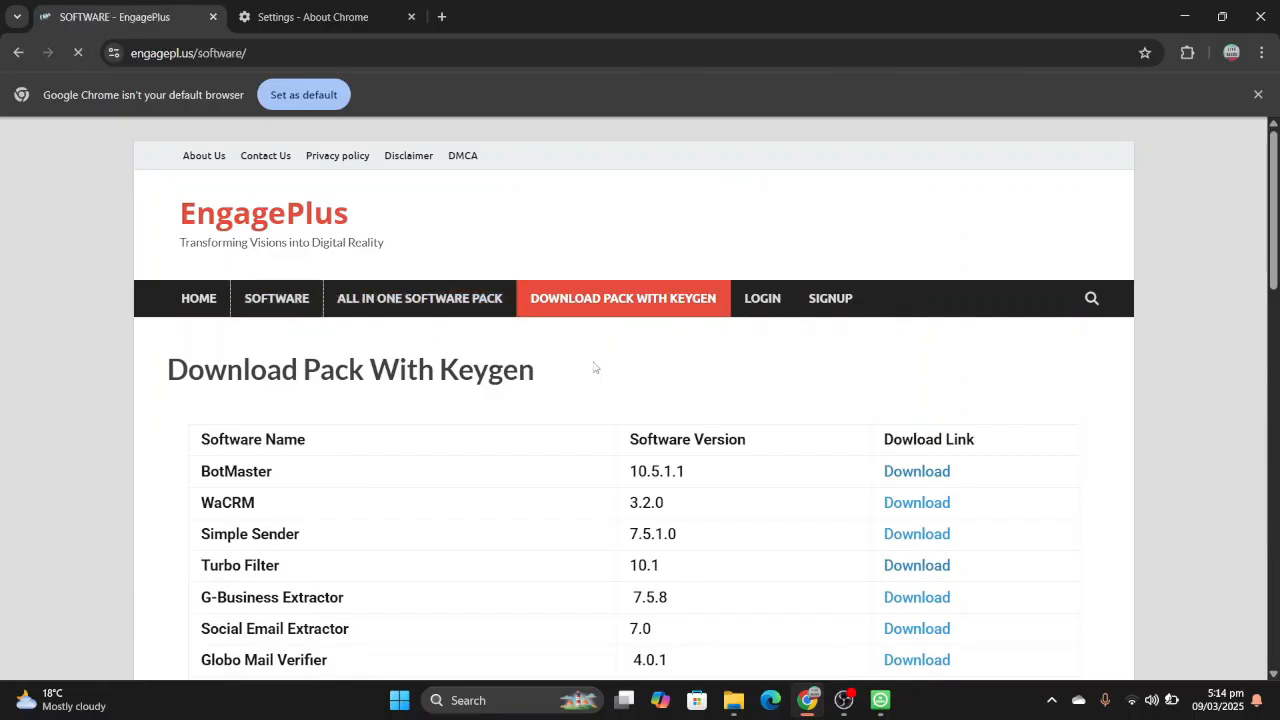
{"action": "scroll", "coordinate": [594, 368], "scroll_direction": "down", "scroll_amount": 5}
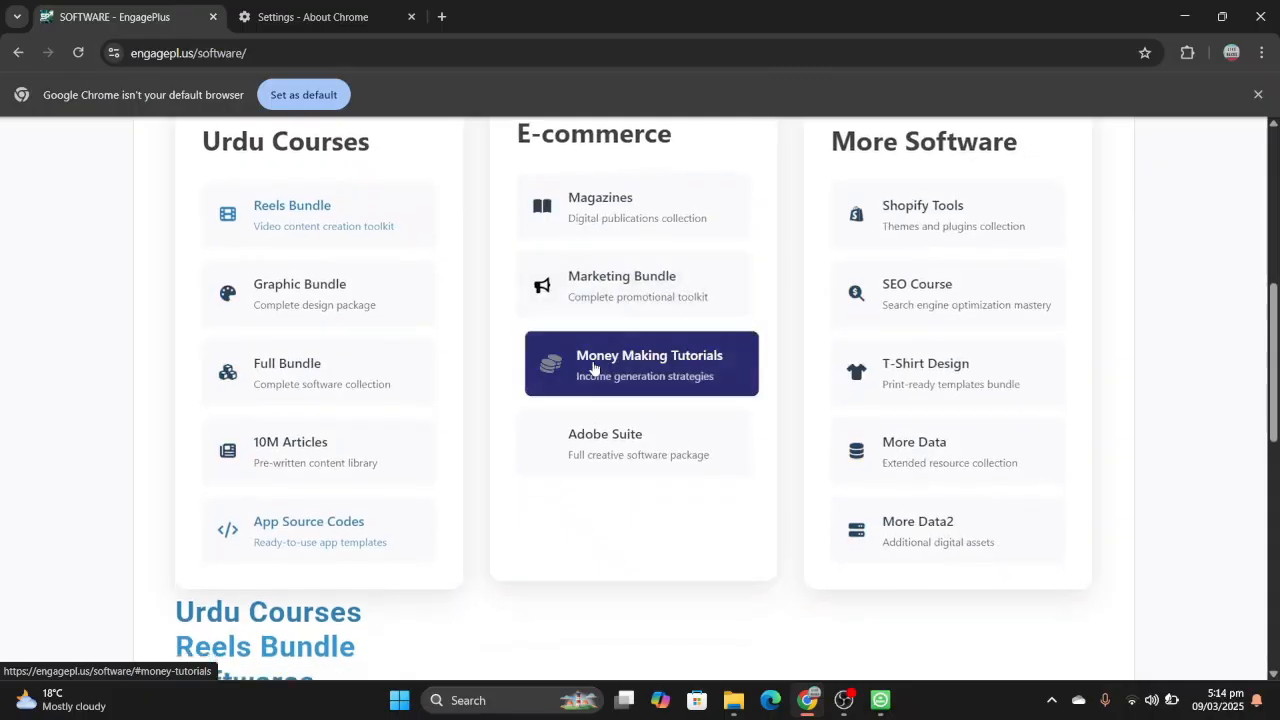
{"action": "scroll", "coordinate": [593, 368], "scroll_direction": "down", "scroll_amount": 2}
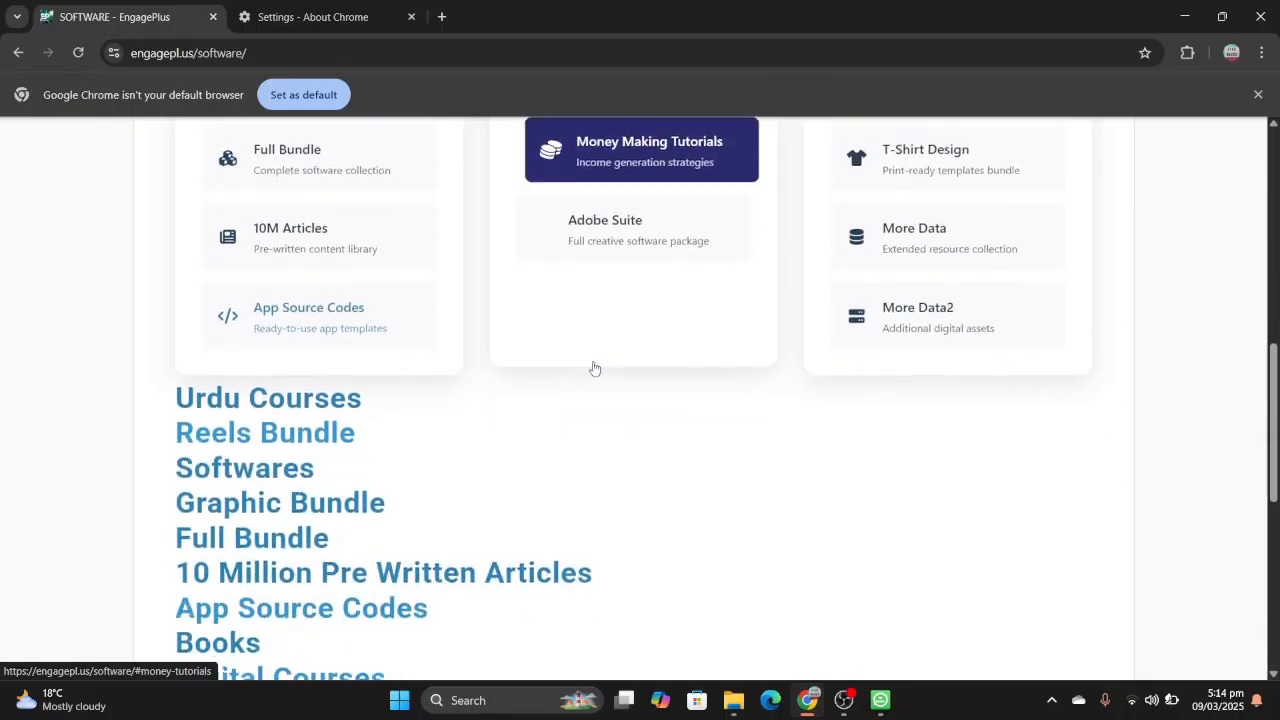
{"action": "scroll", "coordinate": [450, 532], "scroll_direction": "down", "scroll_amount": 2}
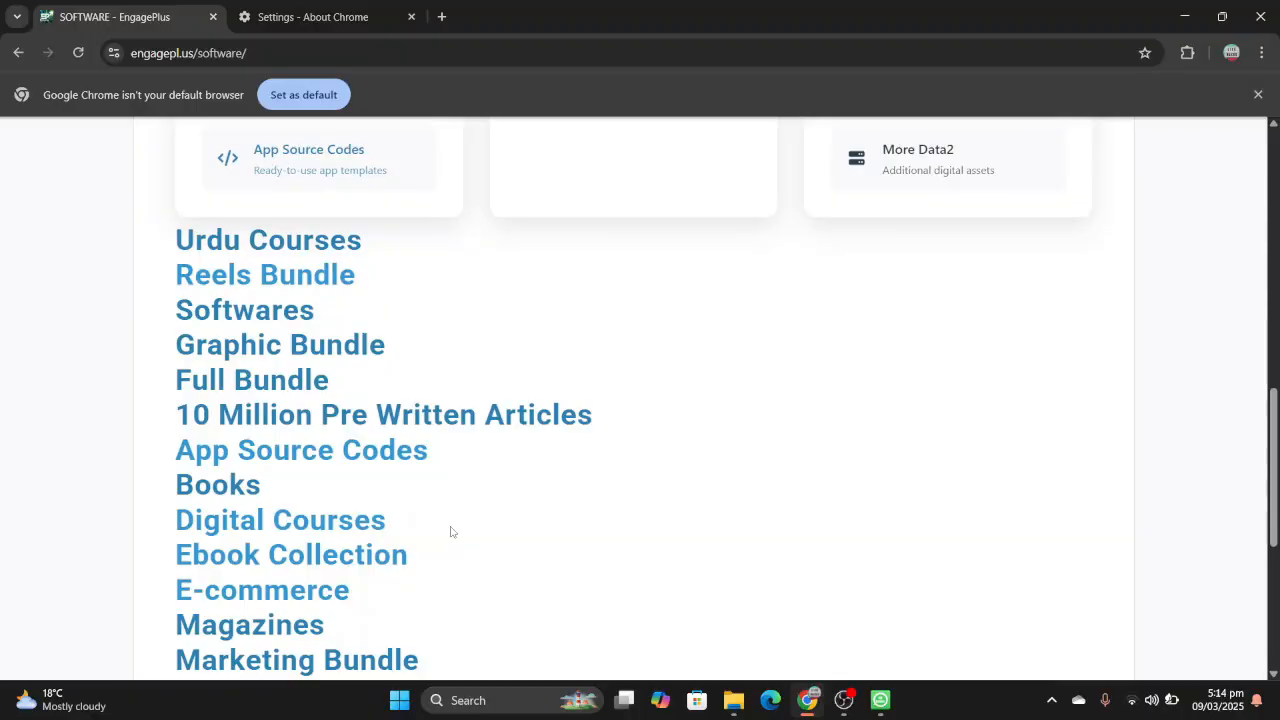
{"action": "scroll", "coordinate": [450, 532], "scroll_direction": "down", "scroll_amount": 2}
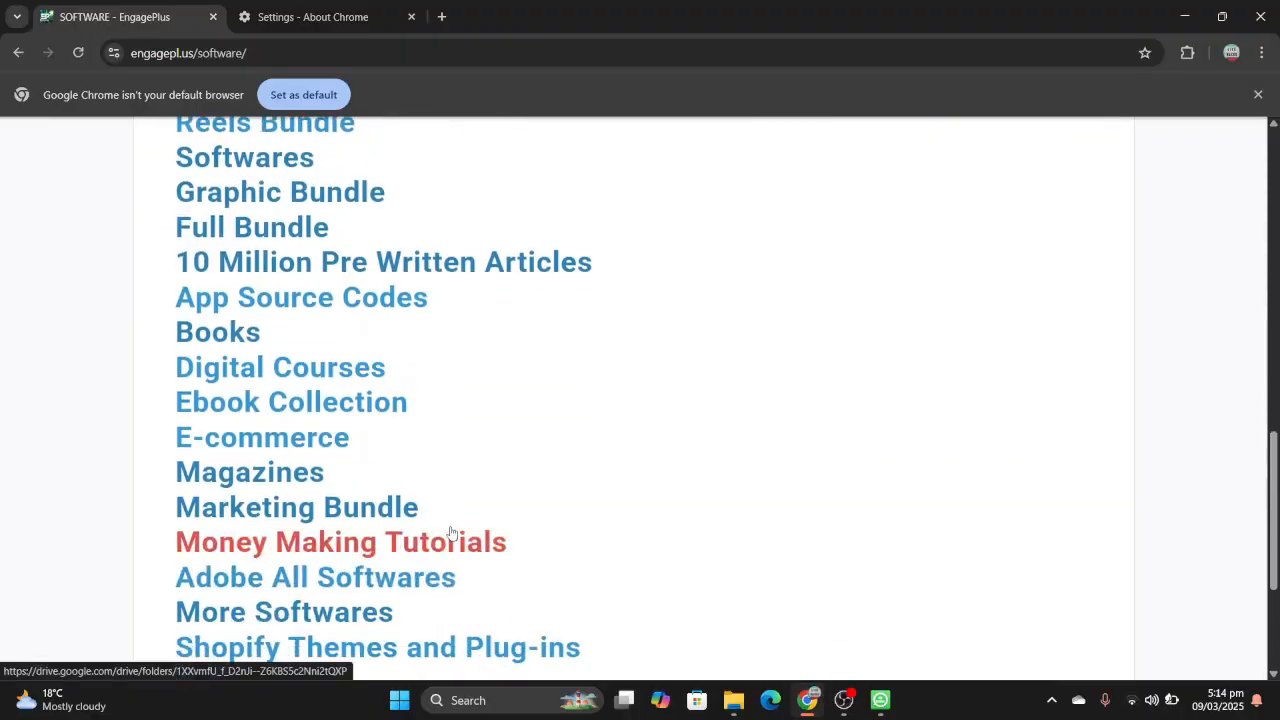
{"action": "scroll", "coordinate": [450, 532], "scroll_direction": "down", "scroll_amount": 3}
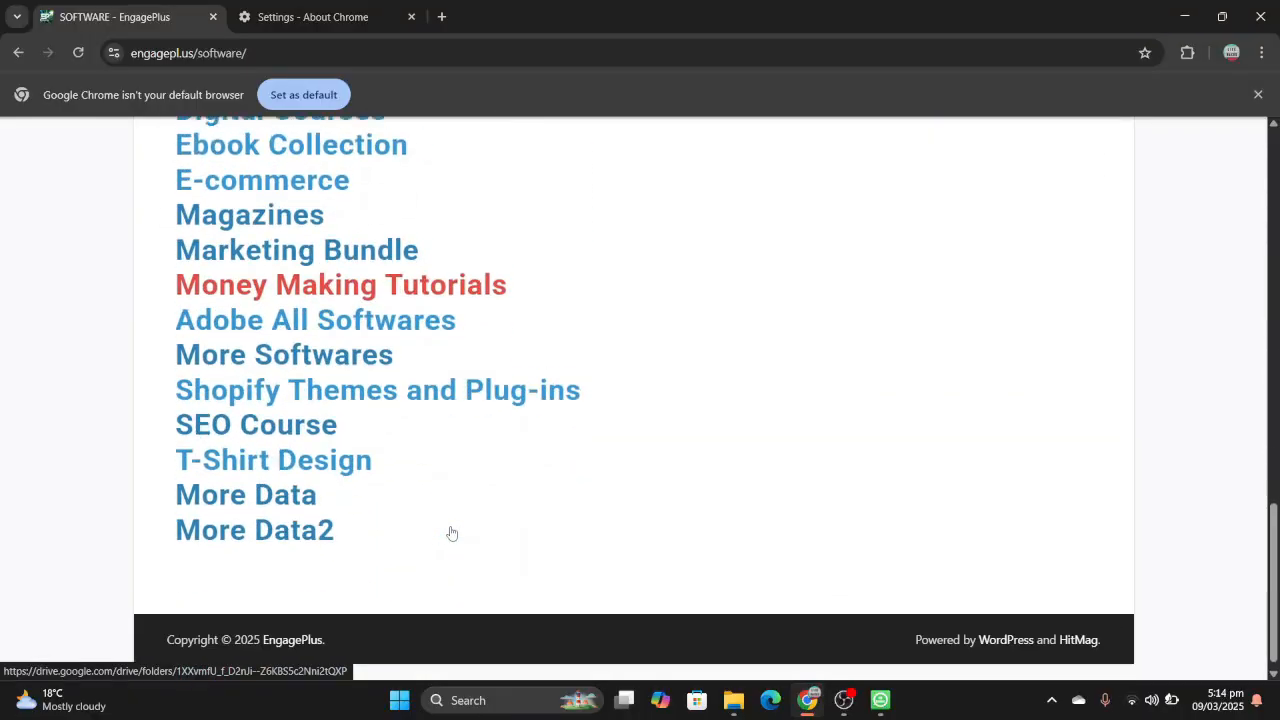
{"action": "scroll", "coordinate": [450, 532], "scroll_direction": "up", "scroll_amount": 8}
{"action": "scroll", "coordinate": [450, 532], "scroll_direction": "up", "scroll_amount": 4}
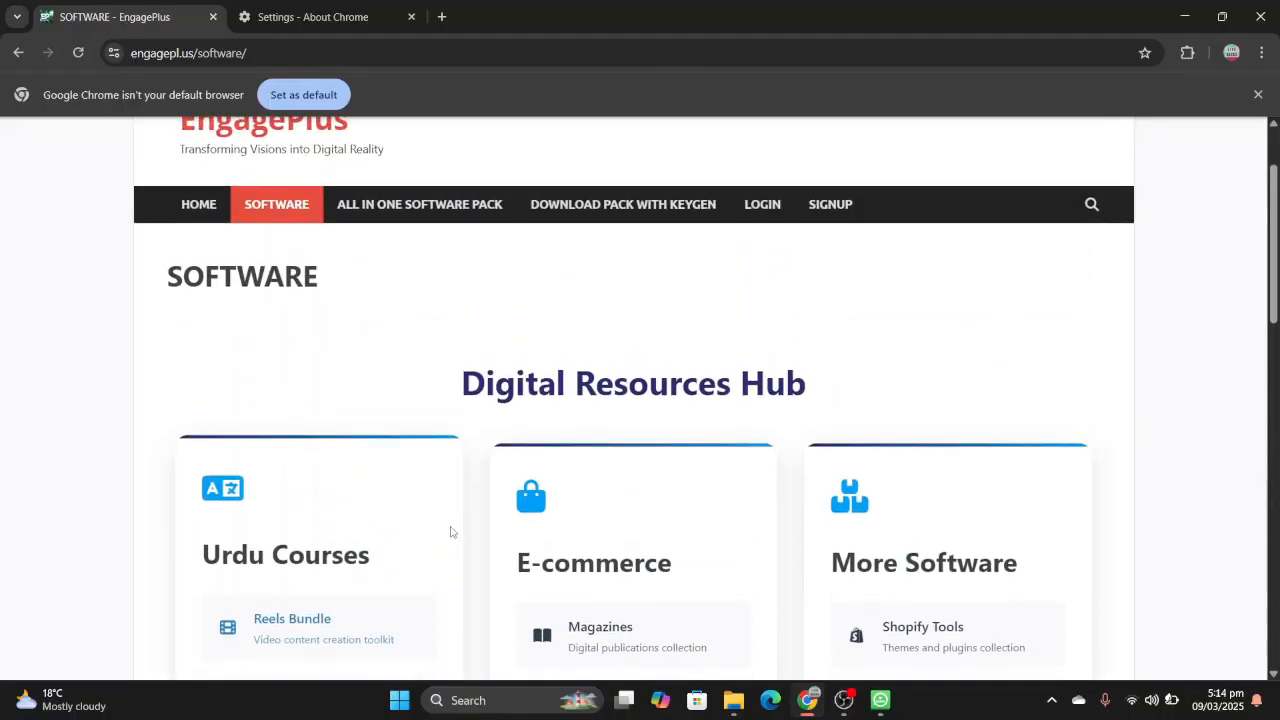
{"action": "mouse_move", "coordinate": [812, 704]}
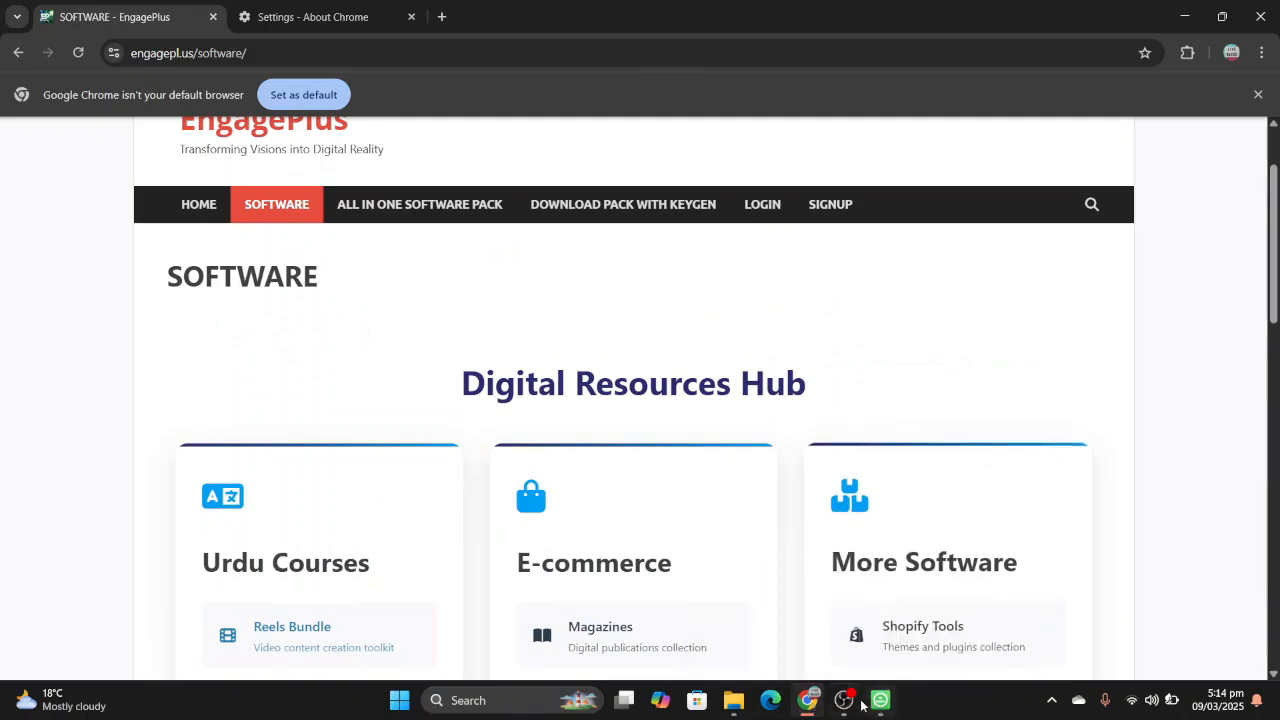
{"action": "mouse_move", "coordinate": [858, 707]}
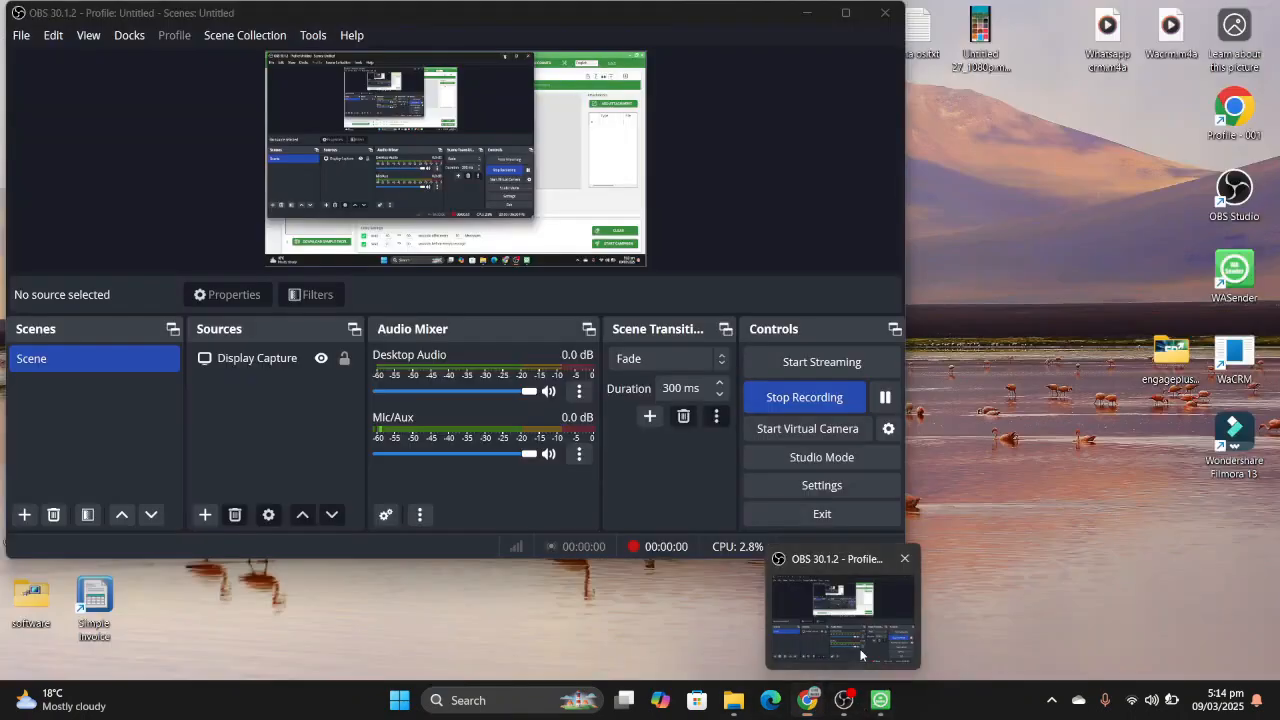